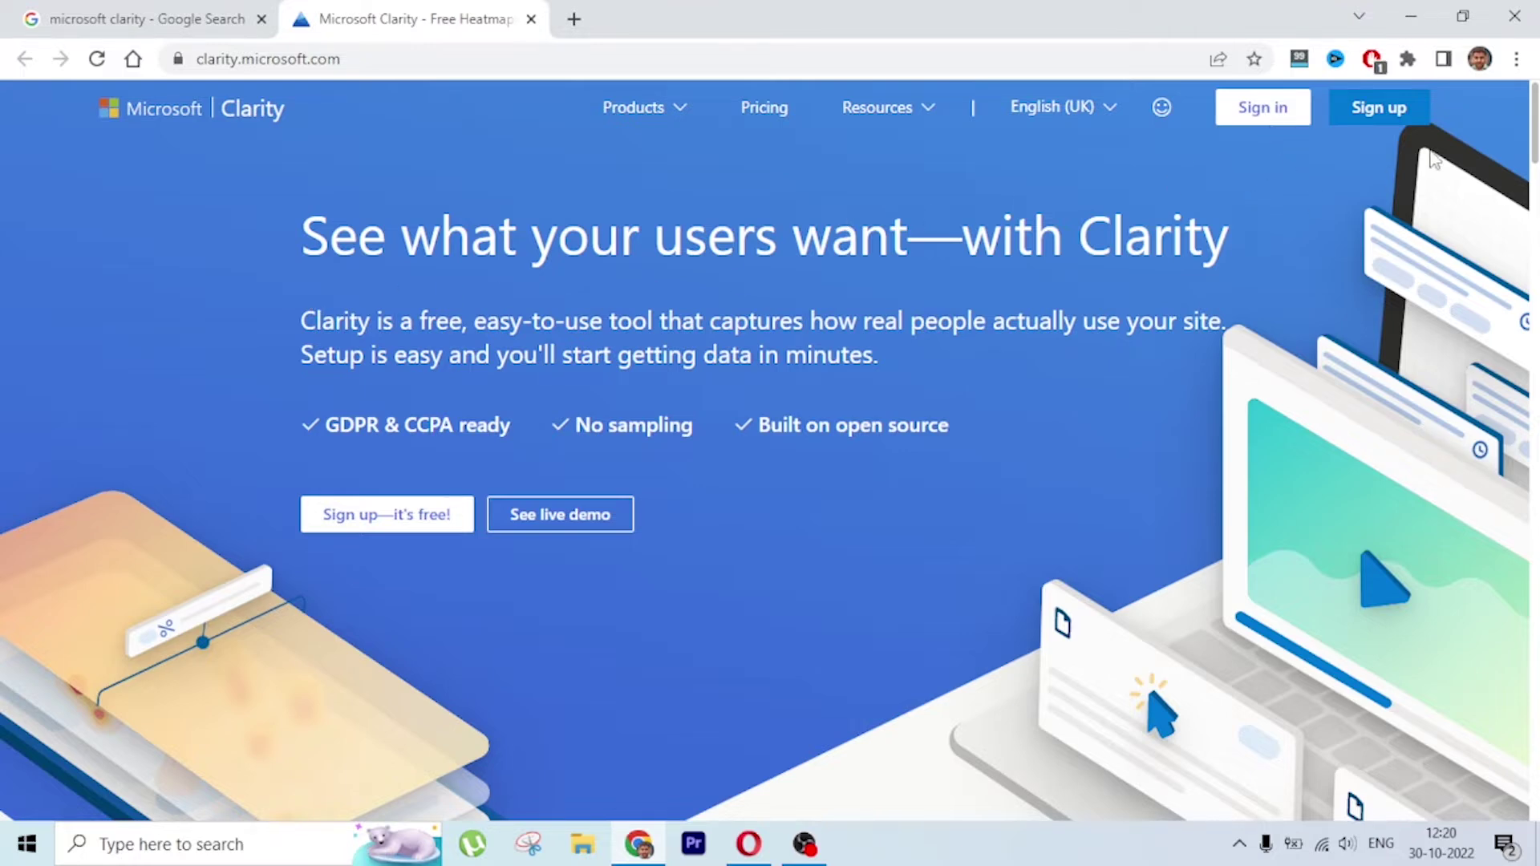
Step: Dismiss sign-up and sign in to Clarity with Google, reaching the three-project My Projects list
click(1386, 111)
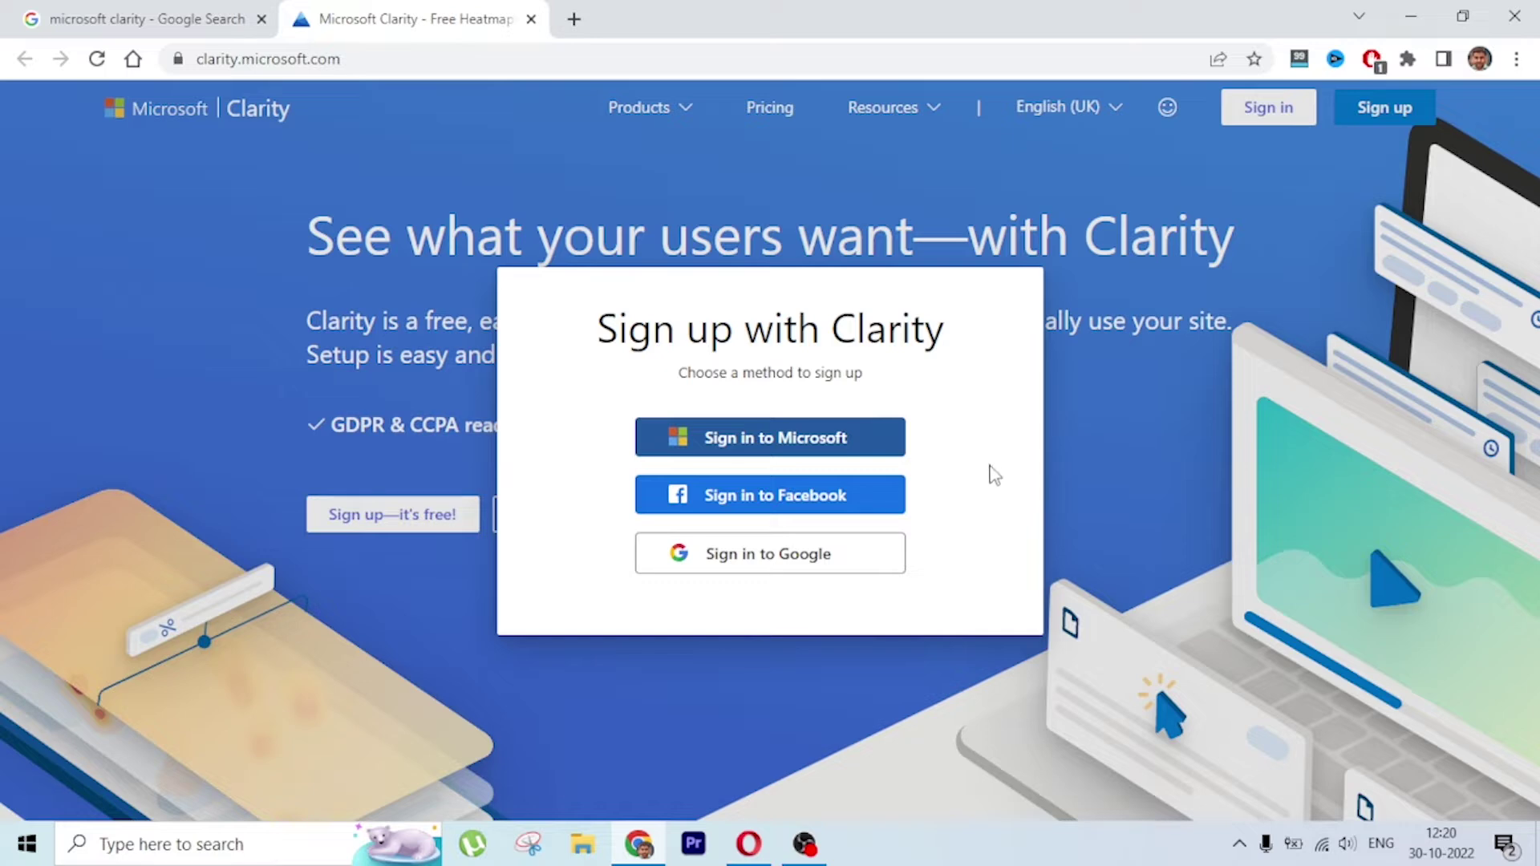
click(1271, 183)
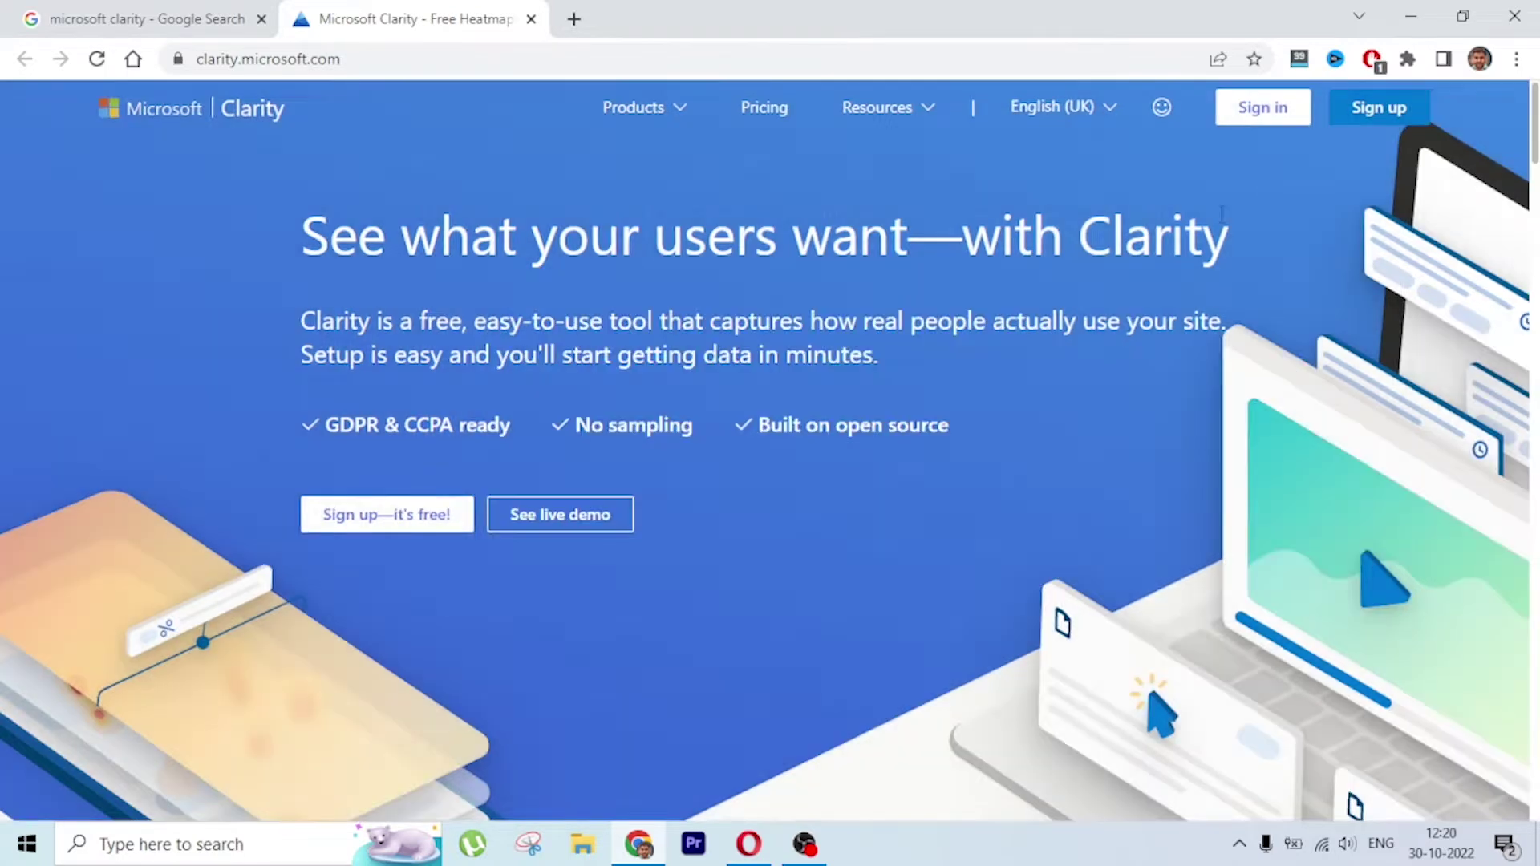
click(1261, 113)
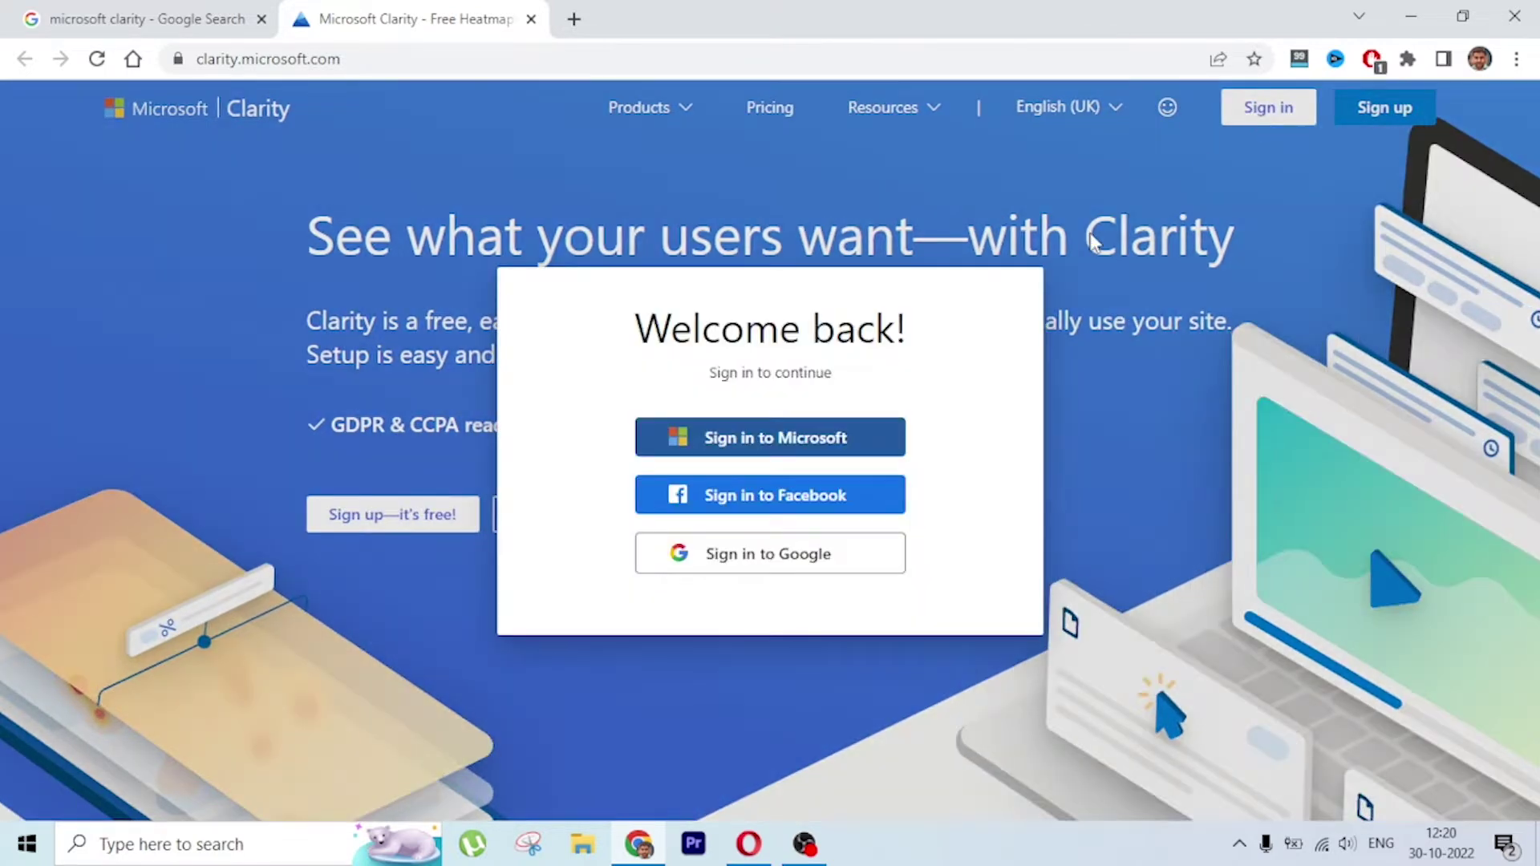
click(782, 566)
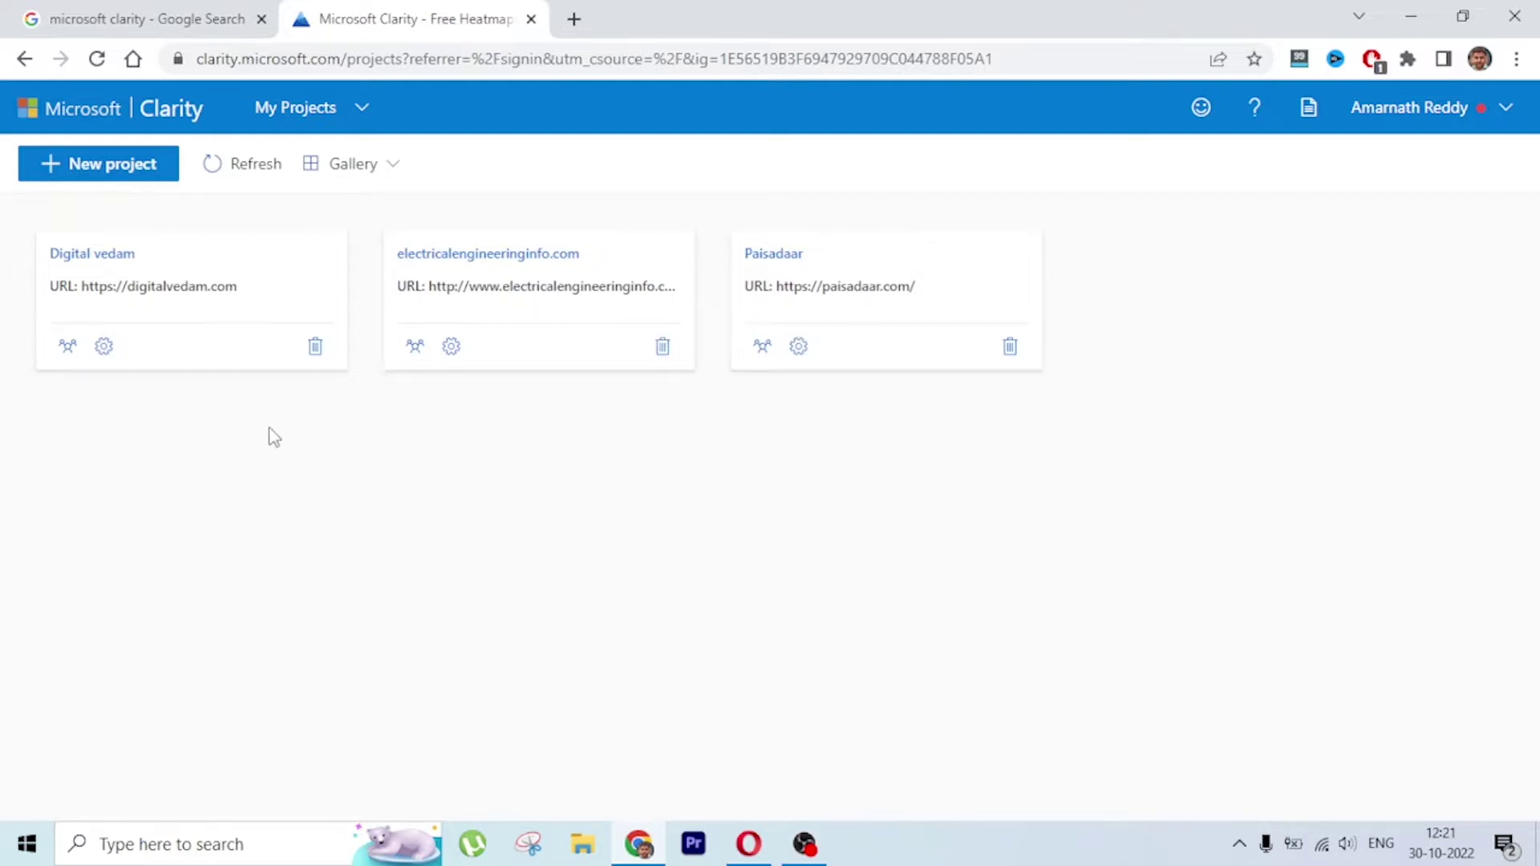
Step: Delete the Digital vedam project, giving 'not needing Clarity' as the feedback reason
click(319, 348)
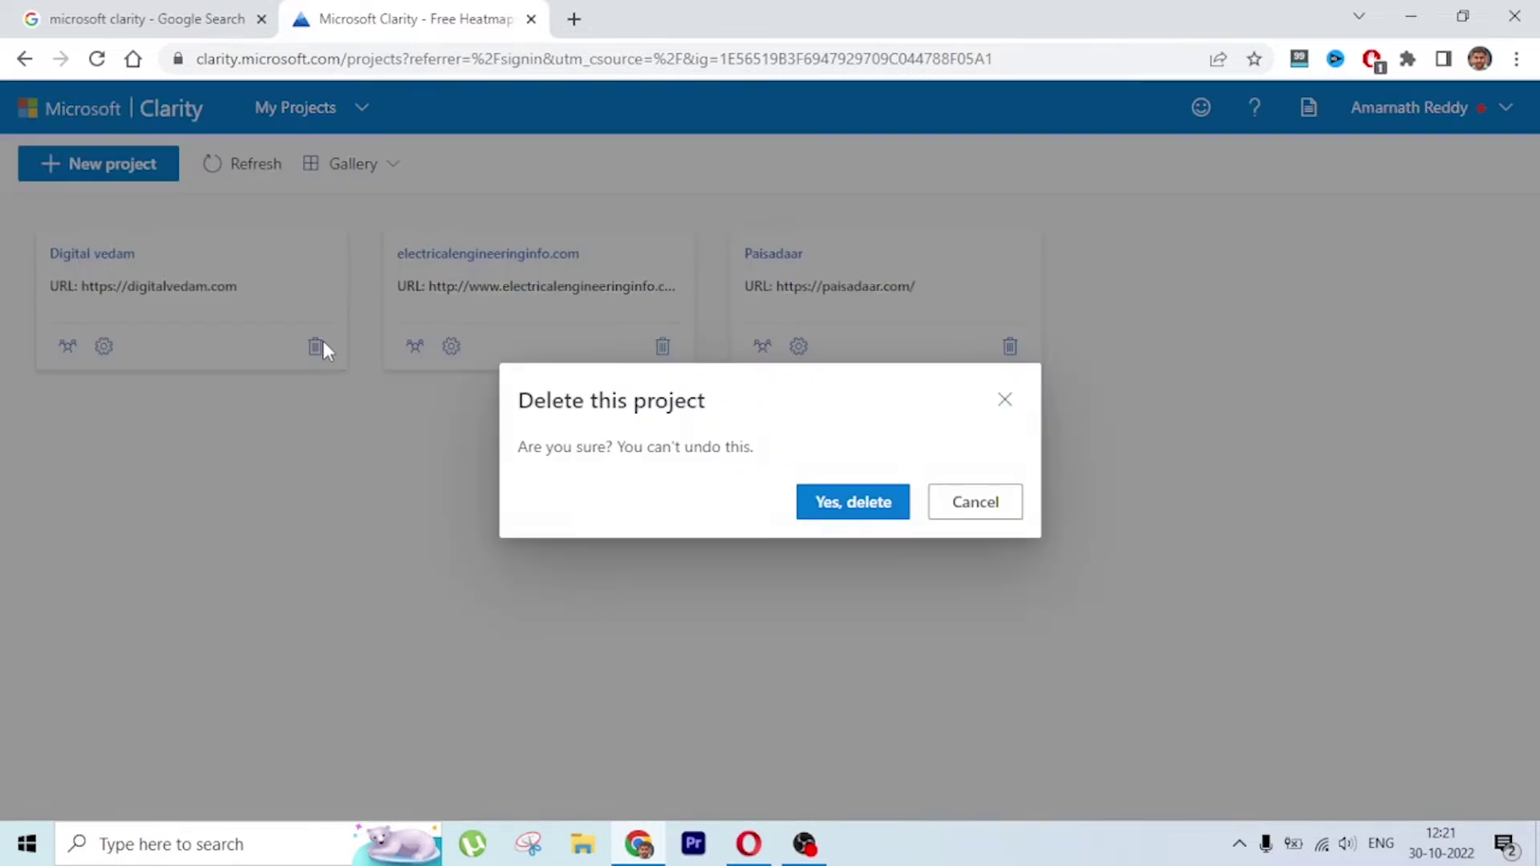
click(834, 512)
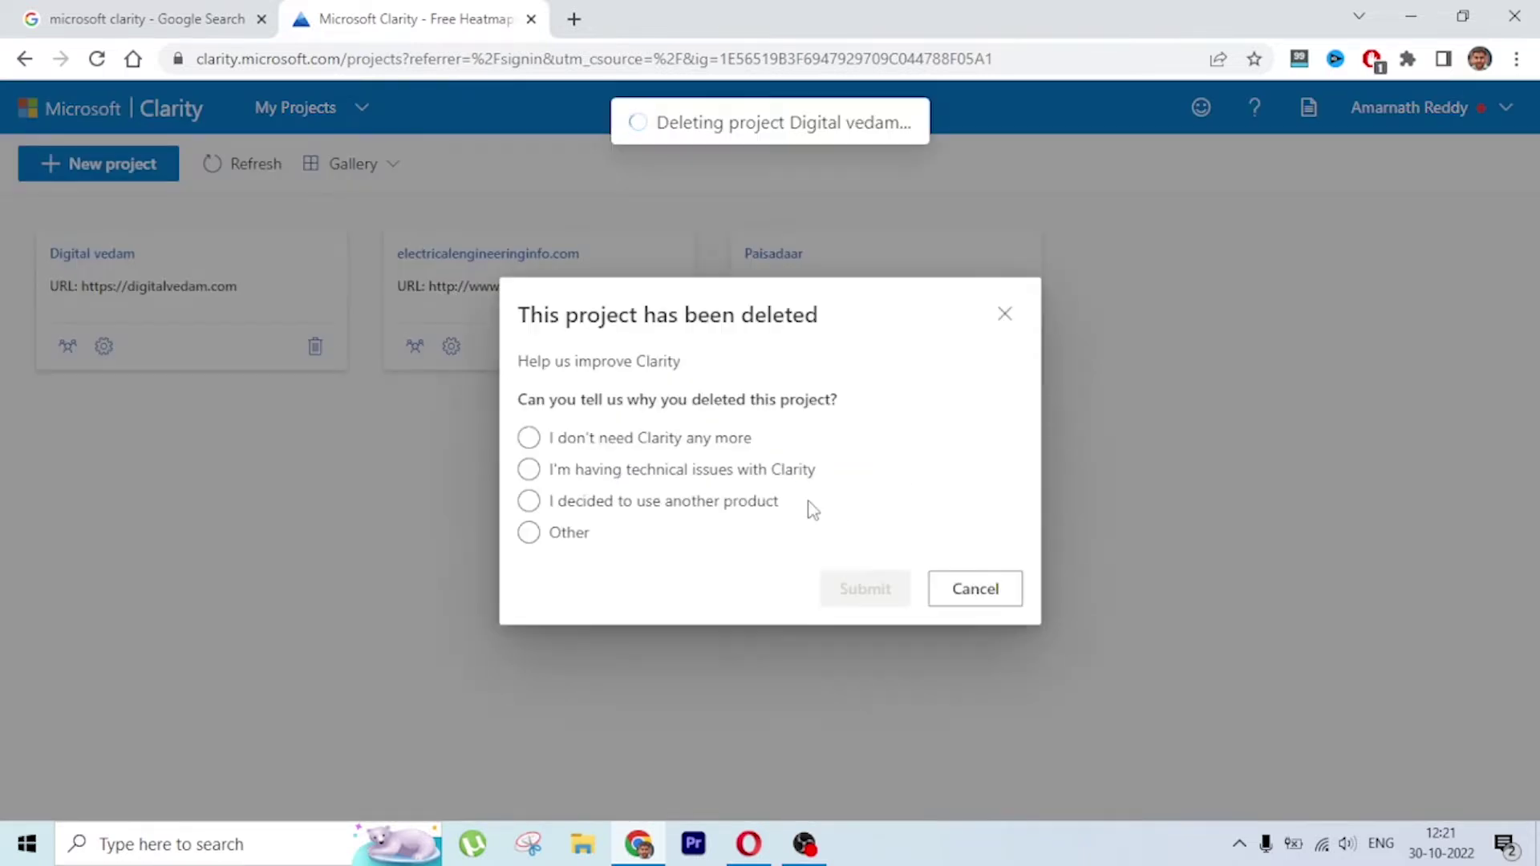
click(528, 438)
click(877, 628)
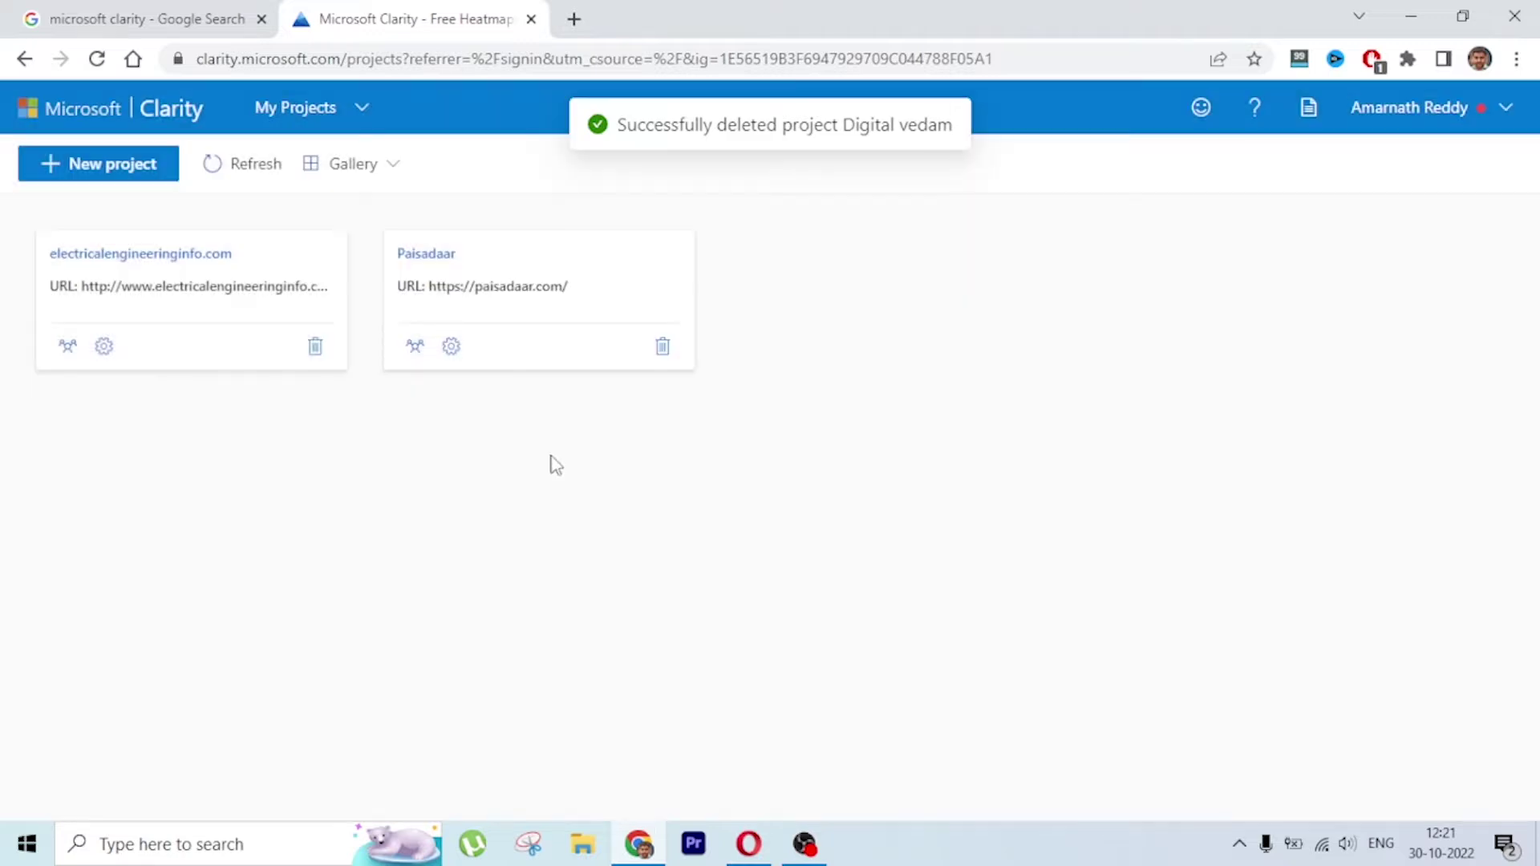
click(575, 19)
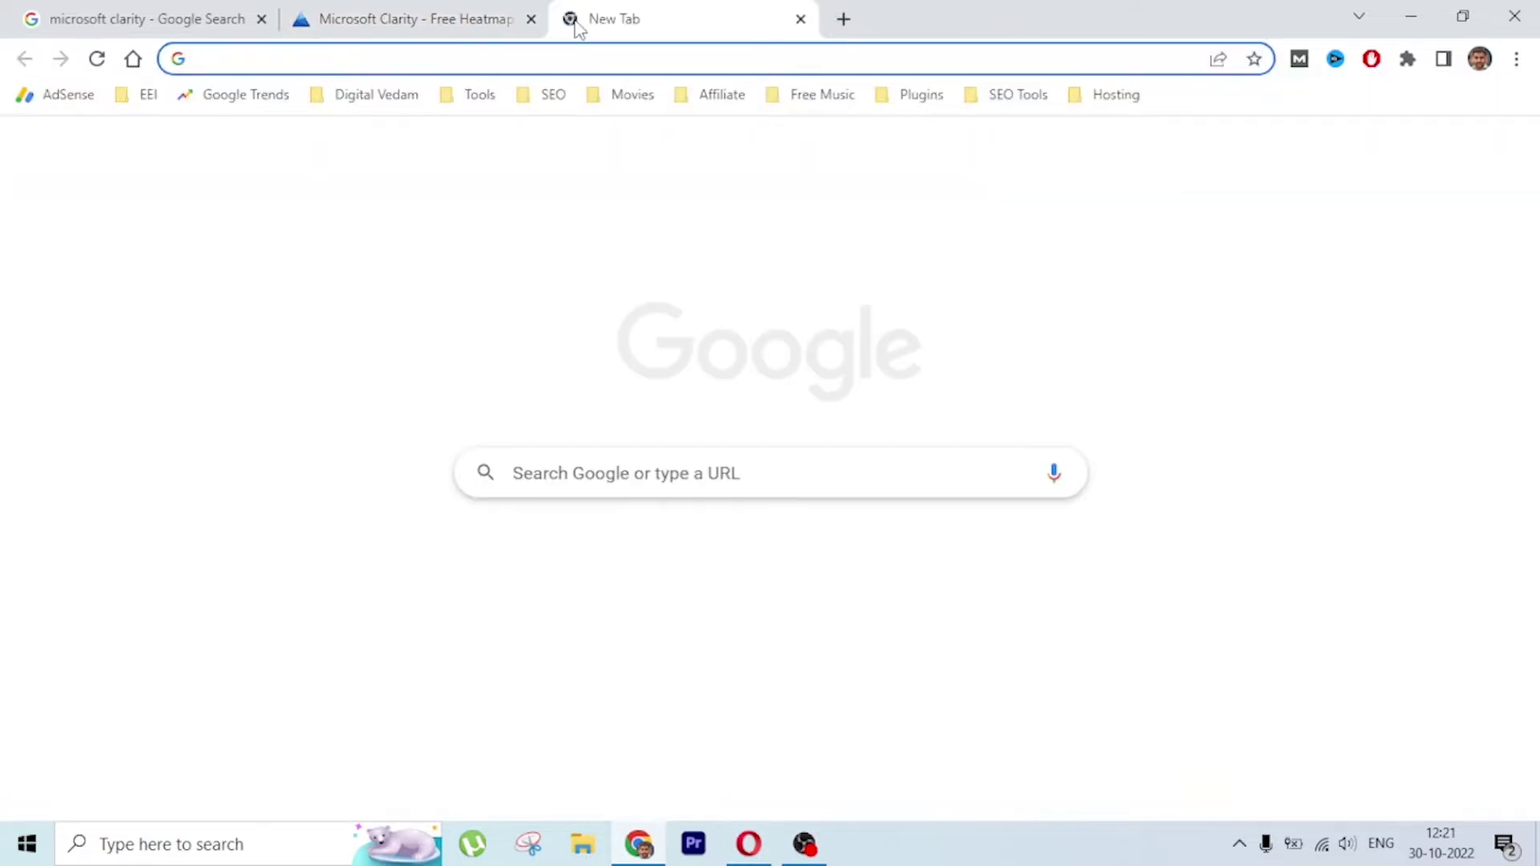
text(digitalvedam.com)
click(401, 19)
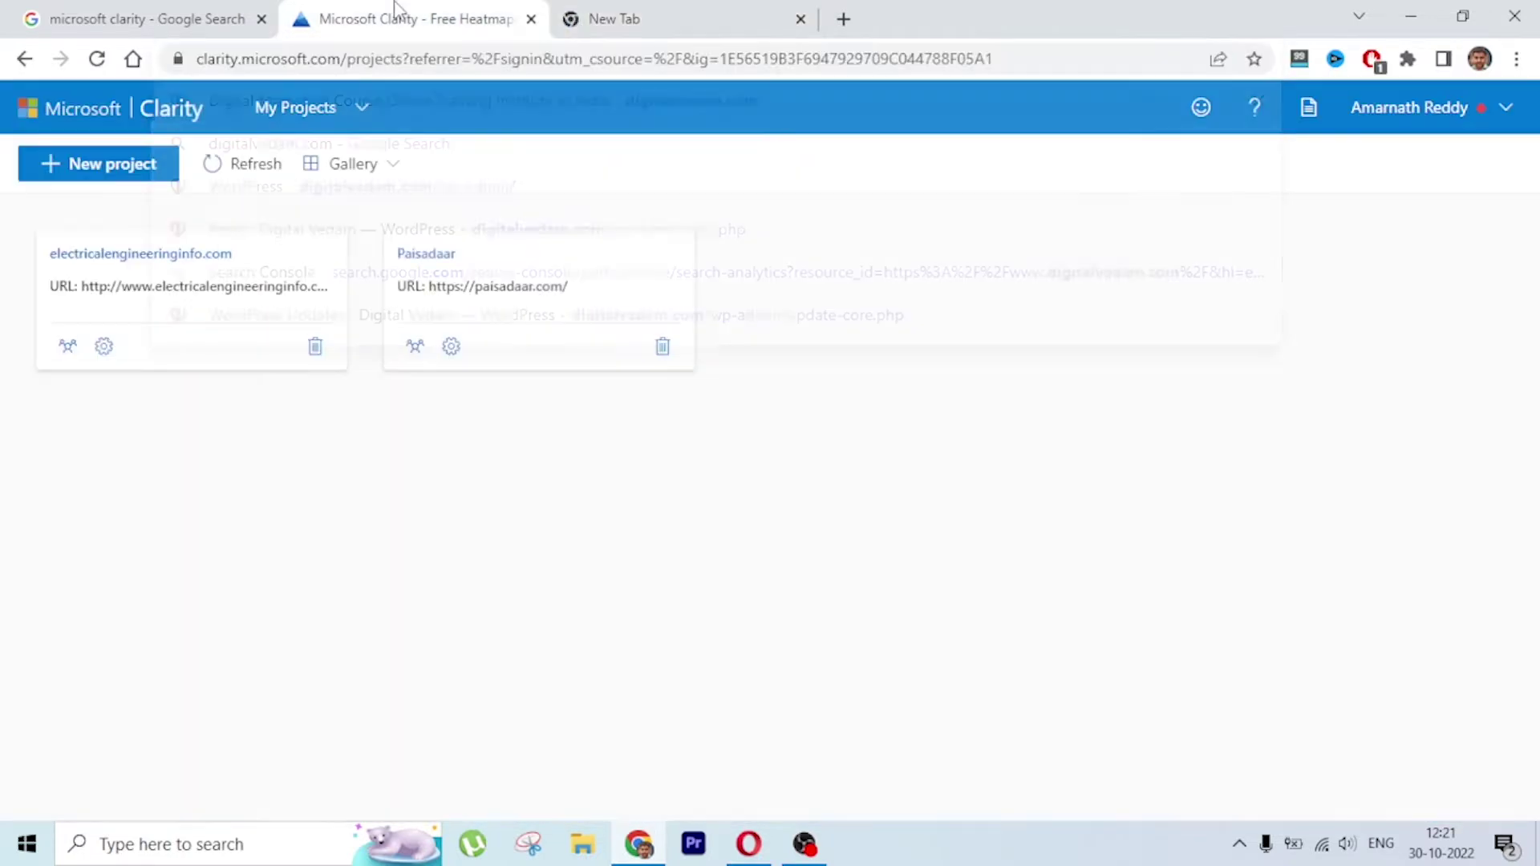
click(129, 169)
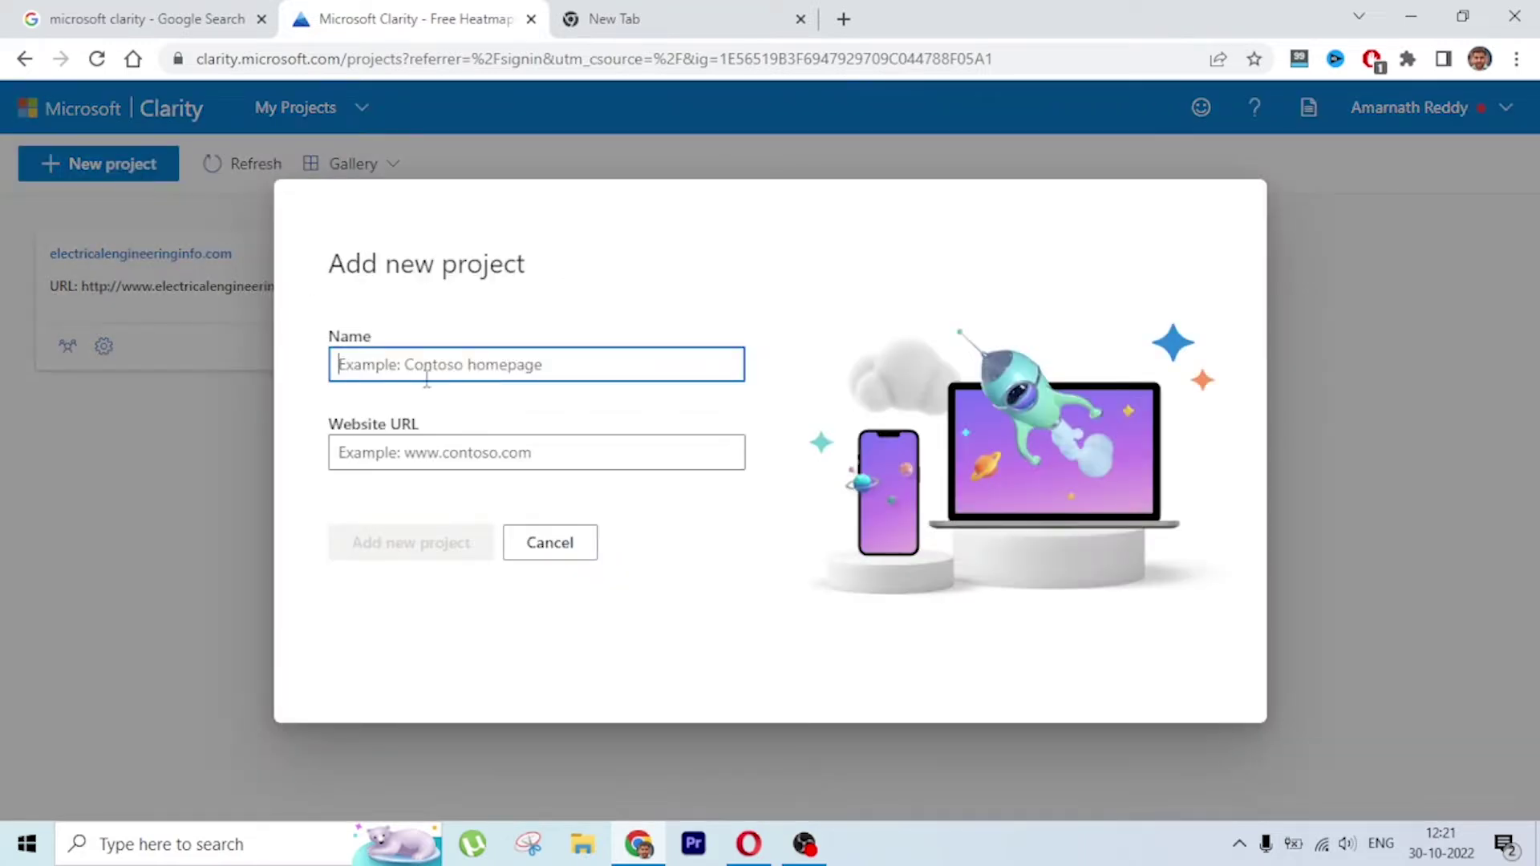
text(Digital Vedam)
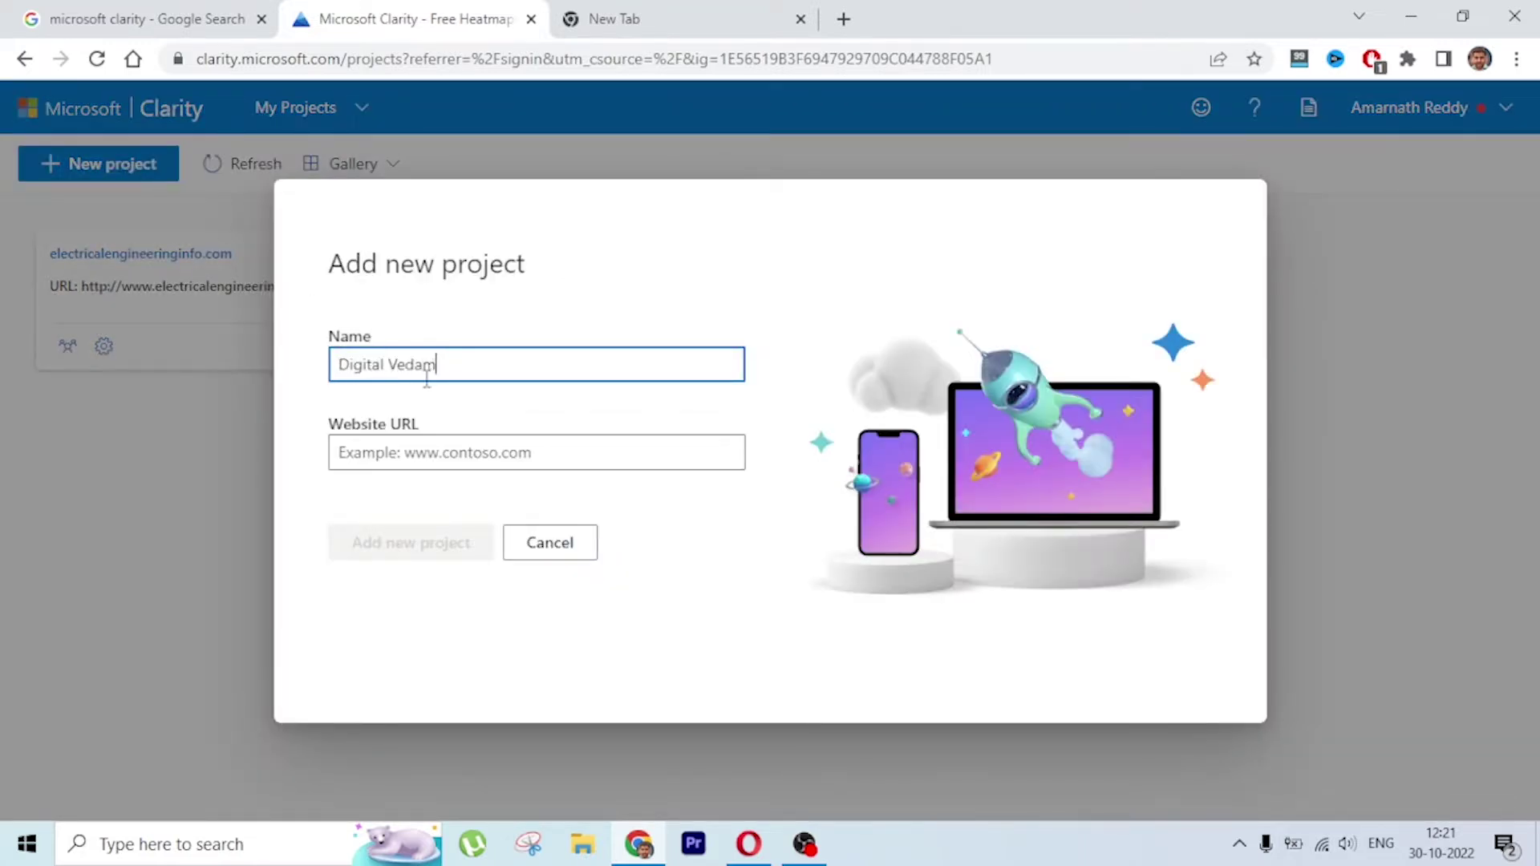
key(Tab)
text(https://www.digitalvedam.com/)
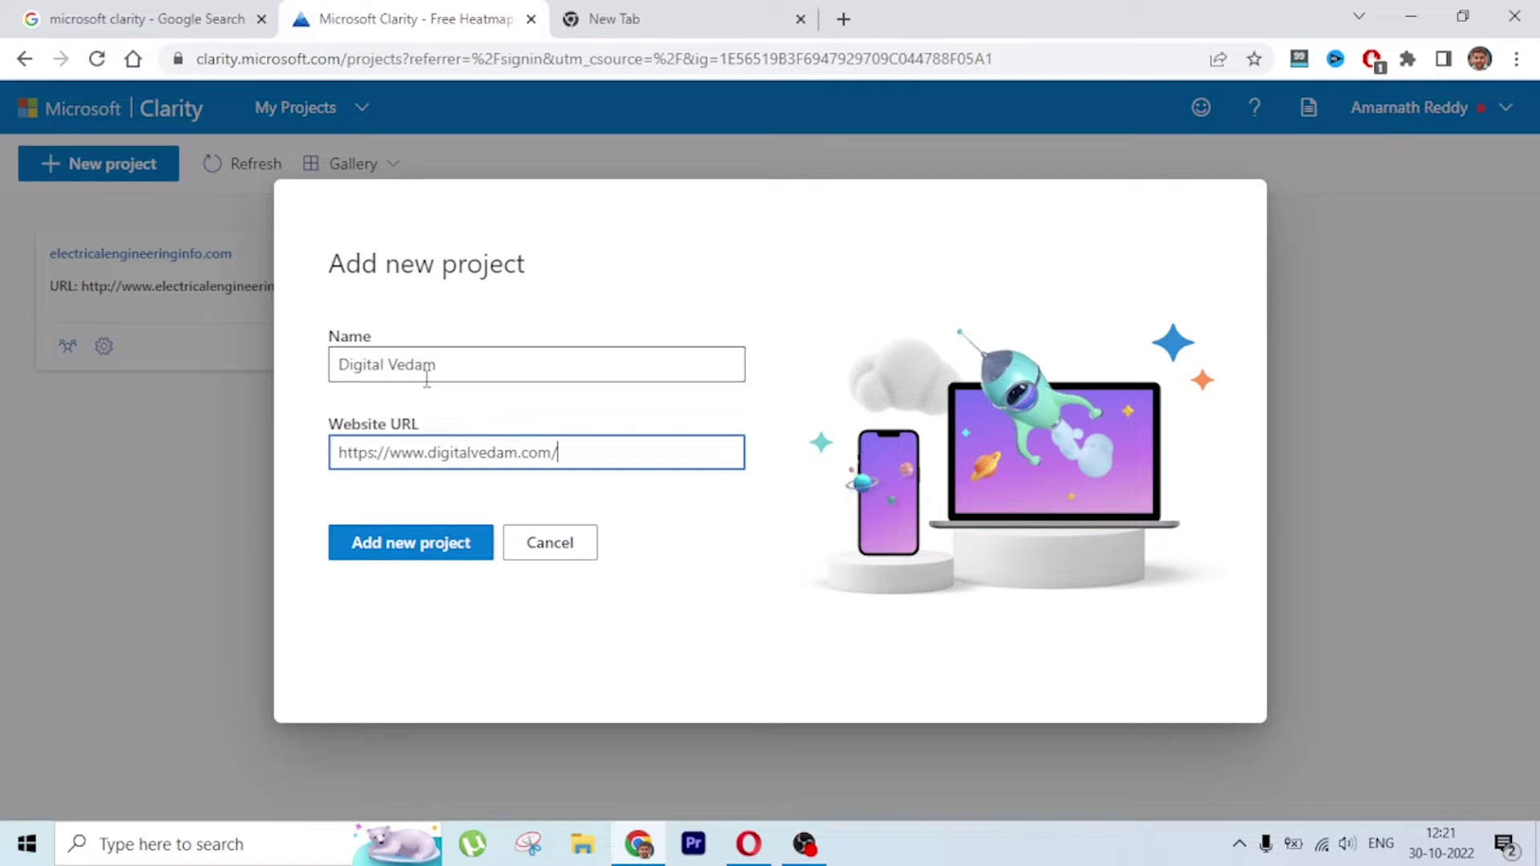
click(416, 562)
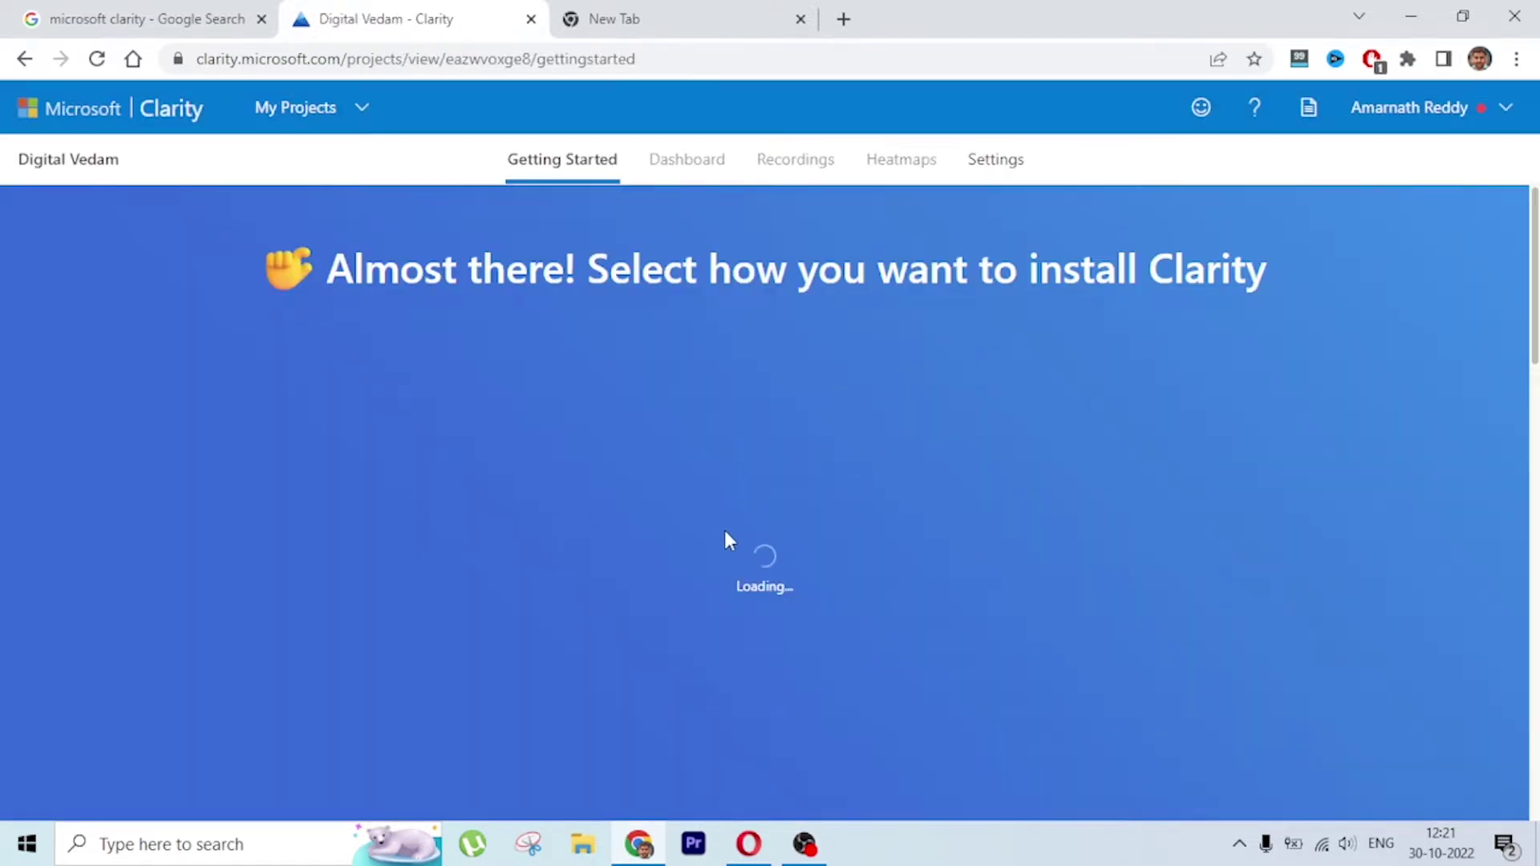
Step: Review Digital Vedam's manual tracking script, then return to the three installation options
scroll(782, 609, down, 2)
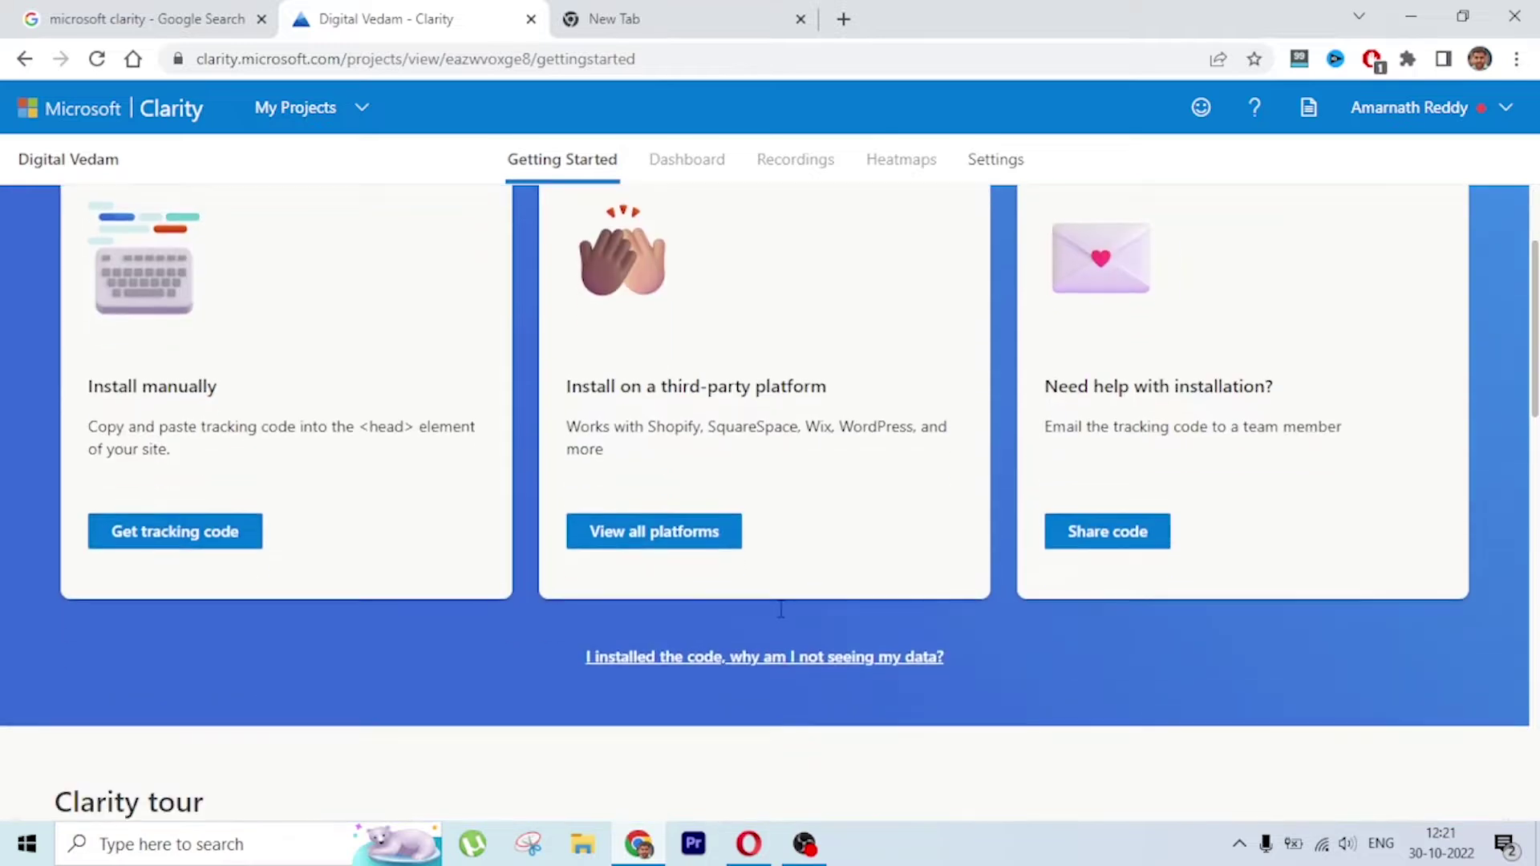
scroll(699, 549, up, 2)
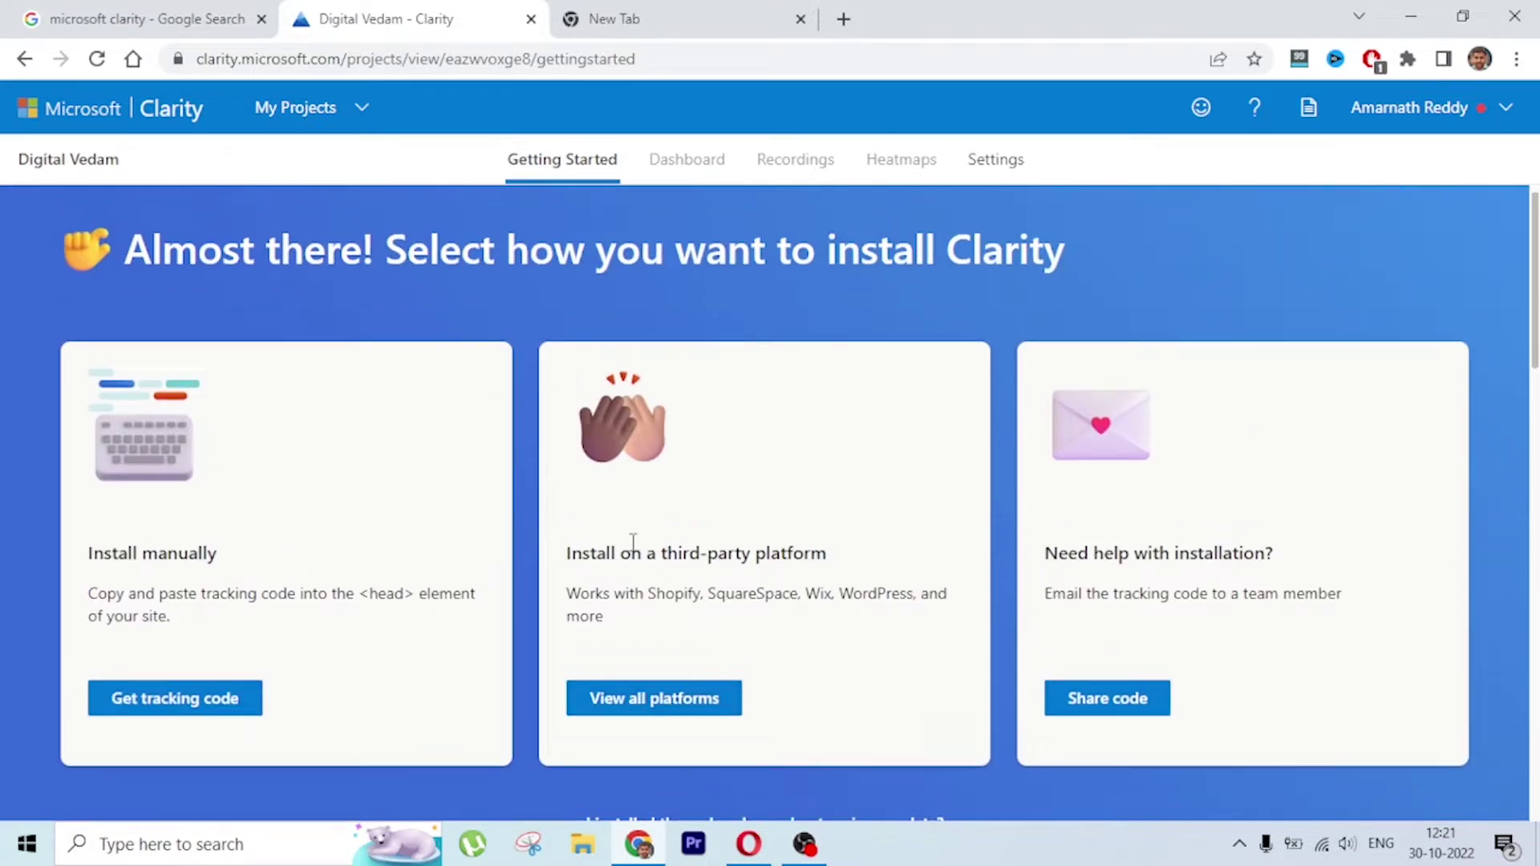
scroll(632, 544, down, 1)
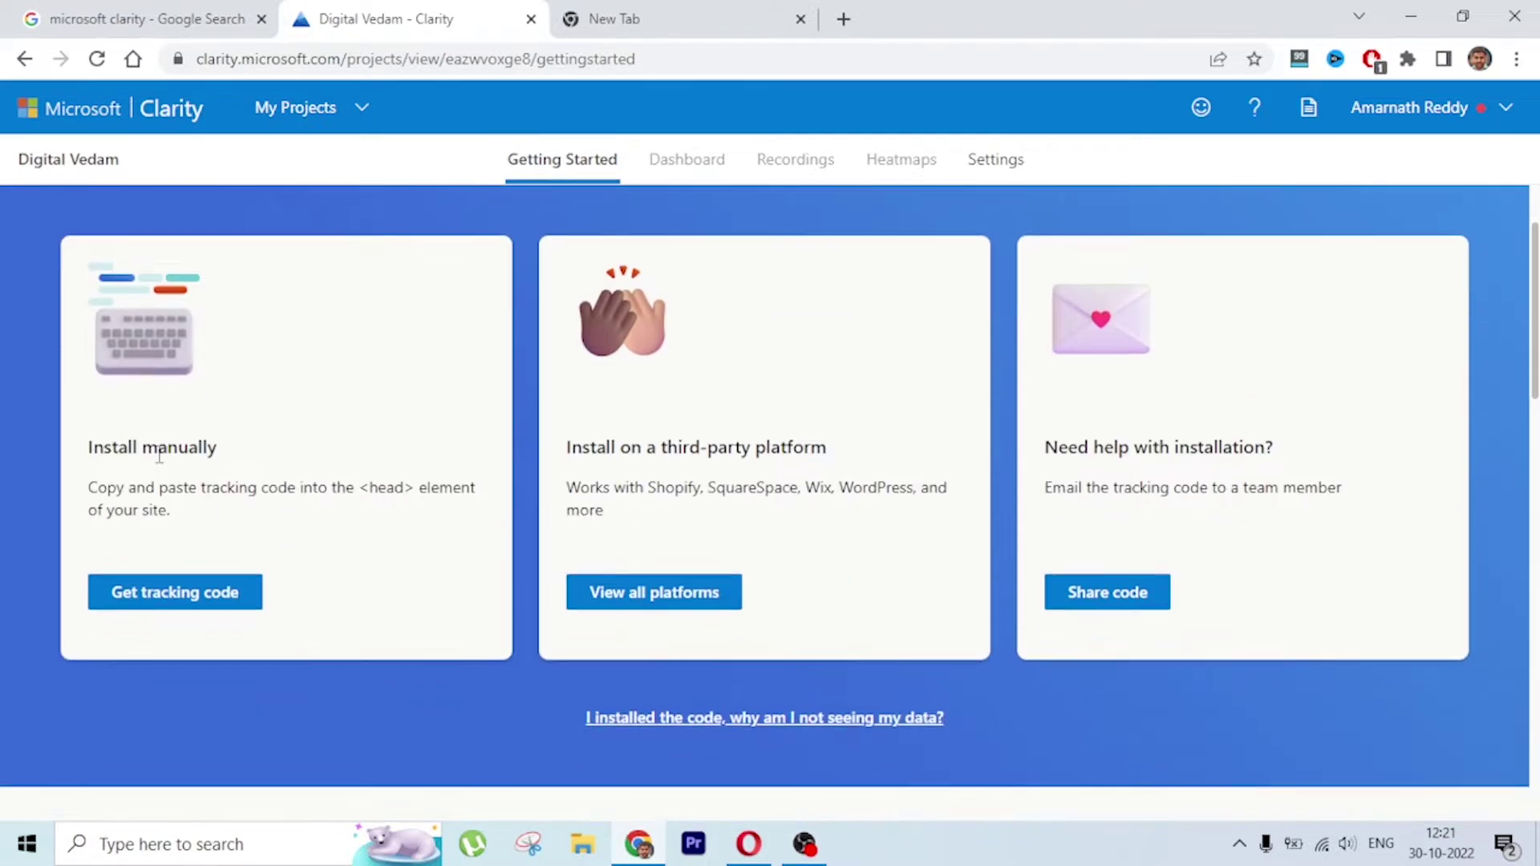
scroll(334, 563, down, 1)
click(213, 485)
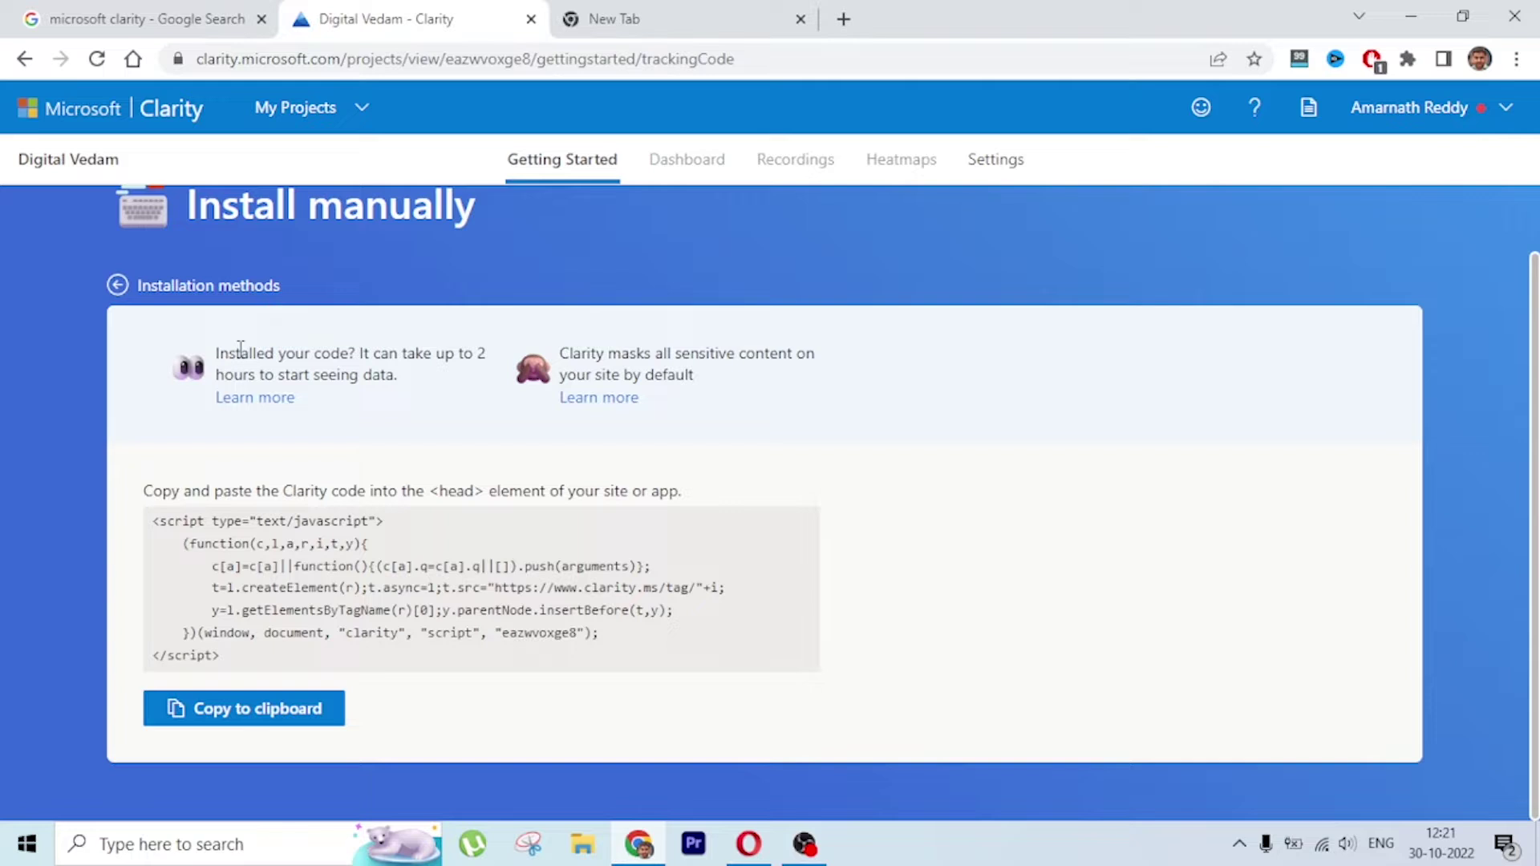
click(157, 286)
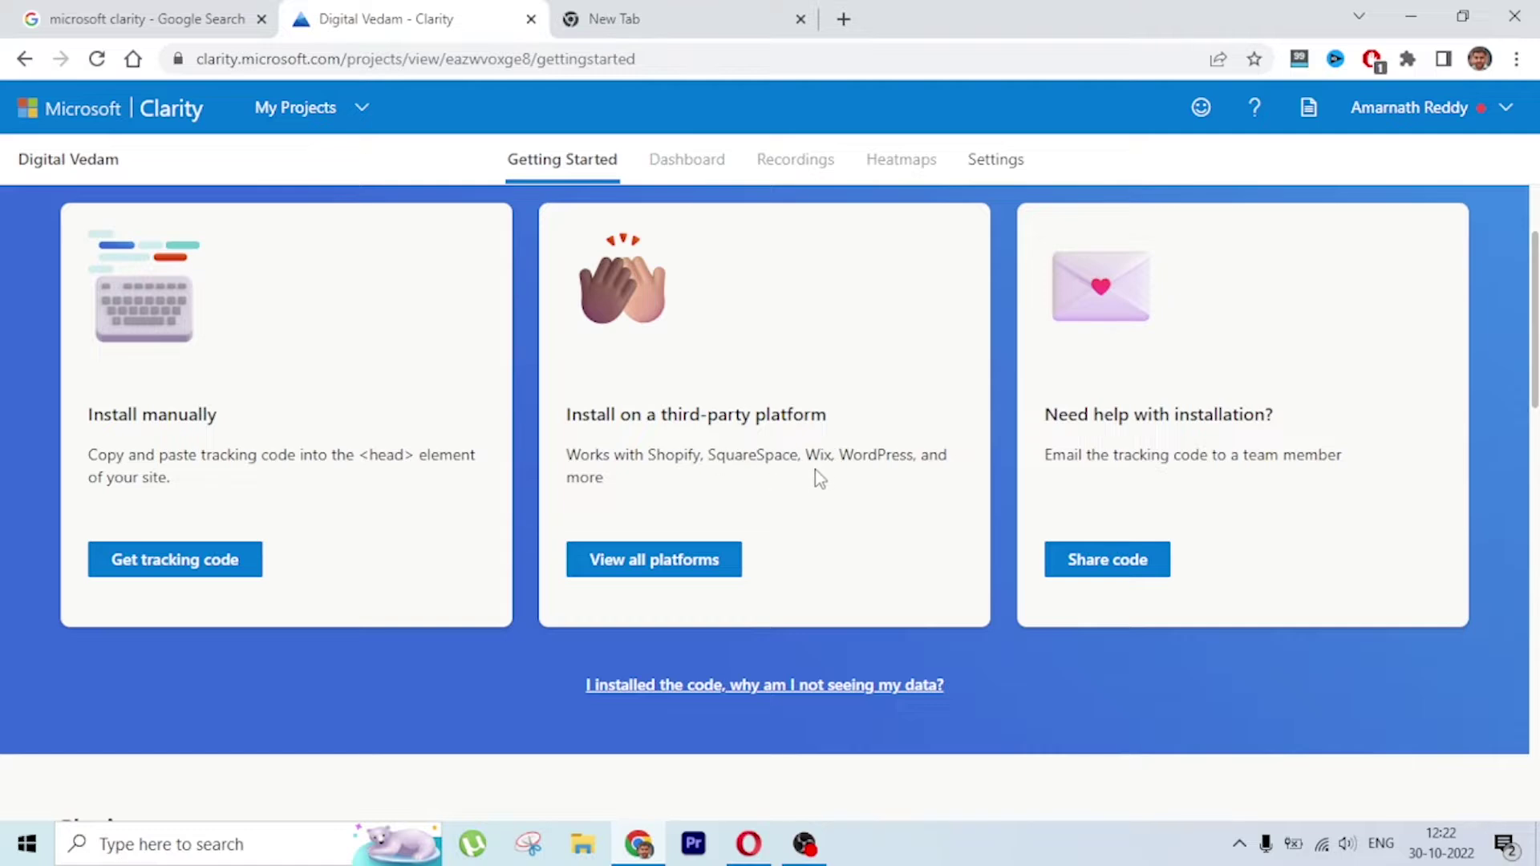
scroll(826, 553, down, 1)
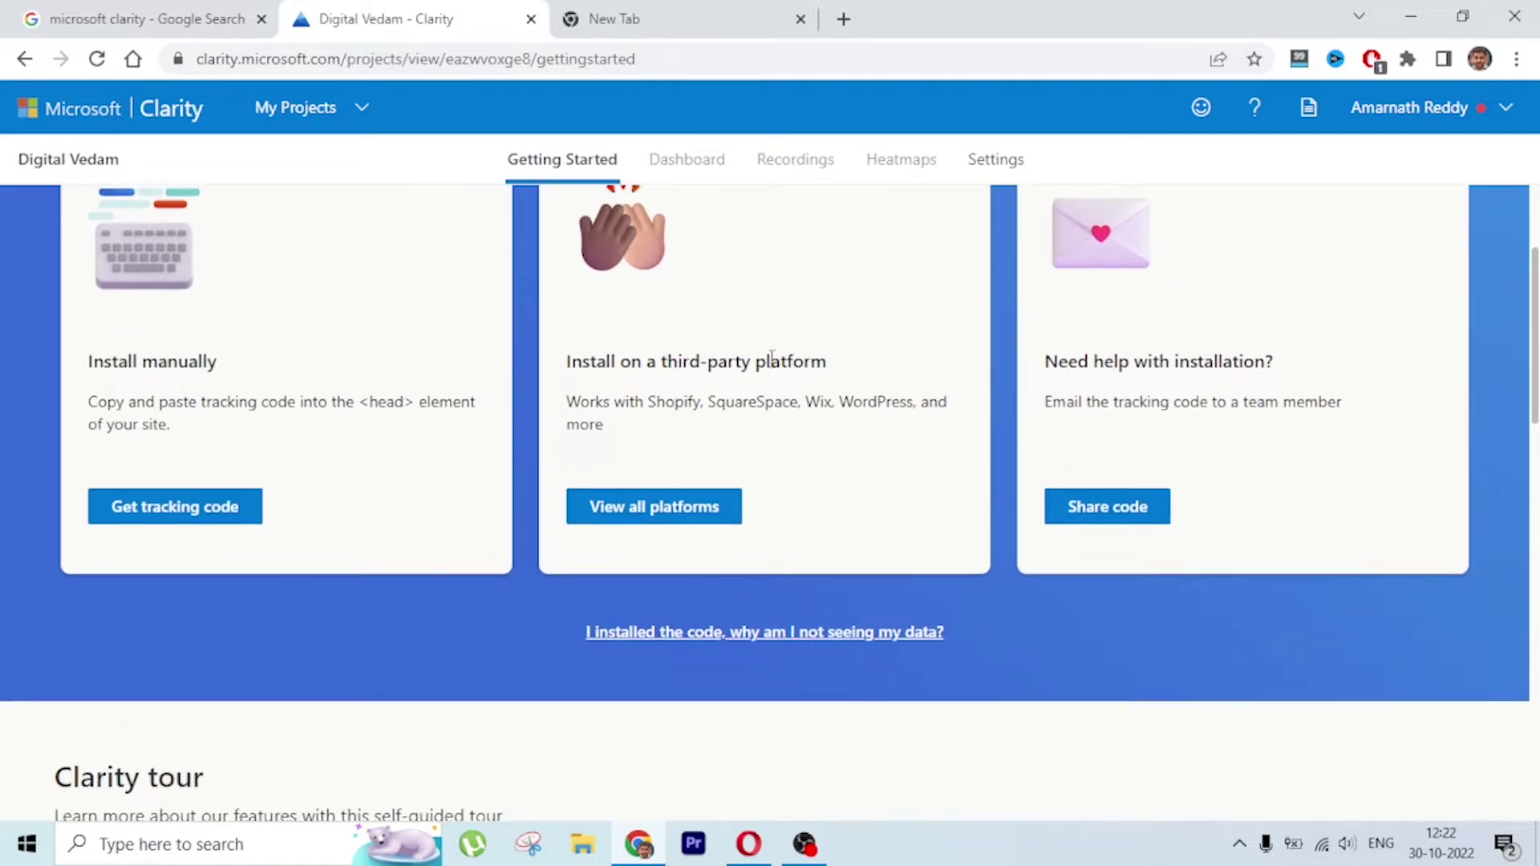
scroll(851, 417, up, 1)
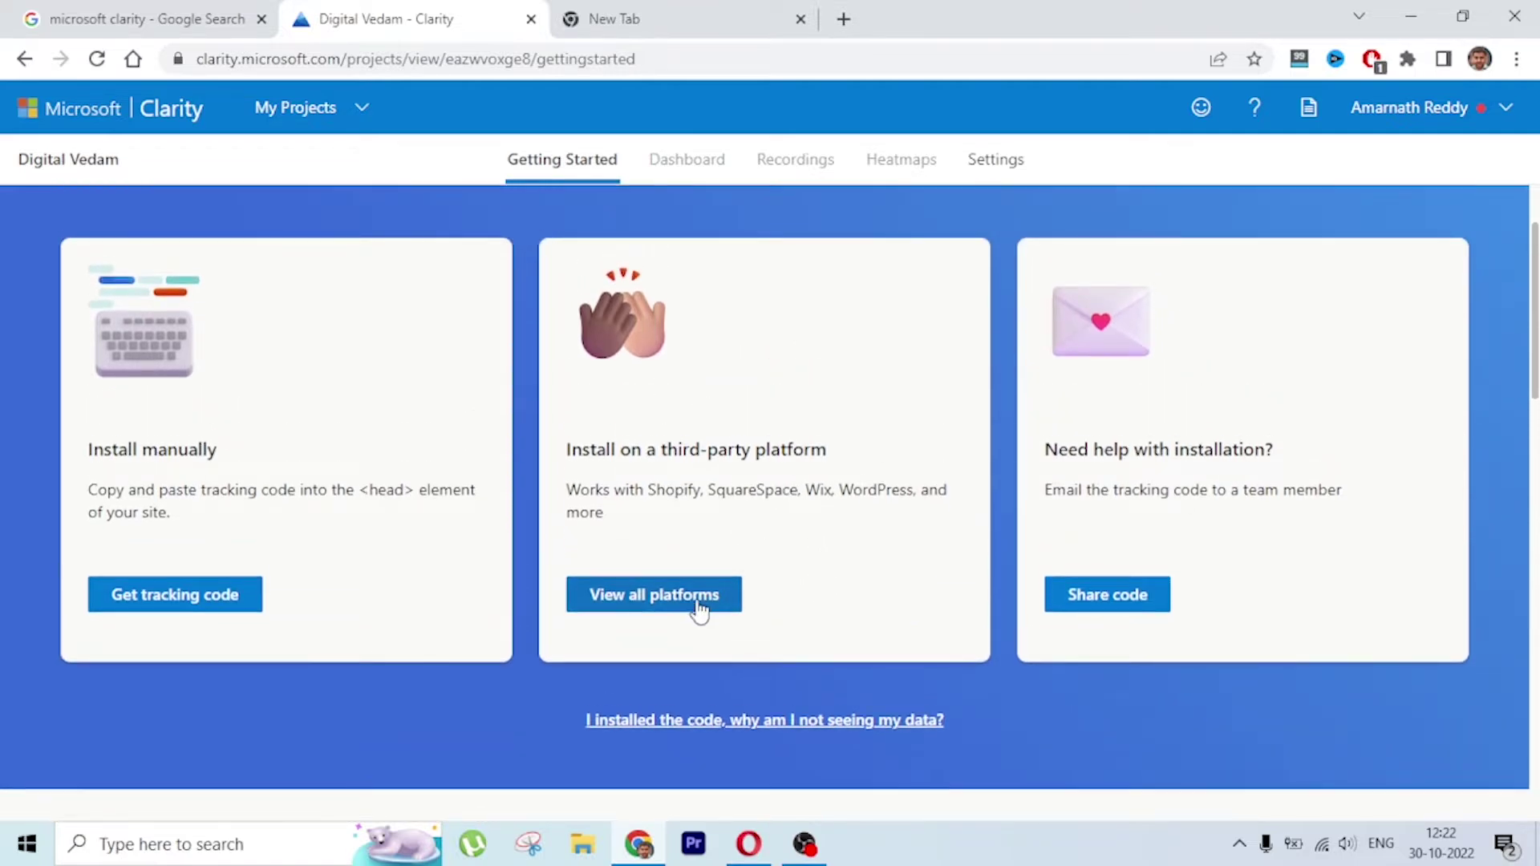
Step: Choose Google Tag Manager installation and grant Clarity access to the Google account
click(699, 609)
scroll(848, 436, down, 2)
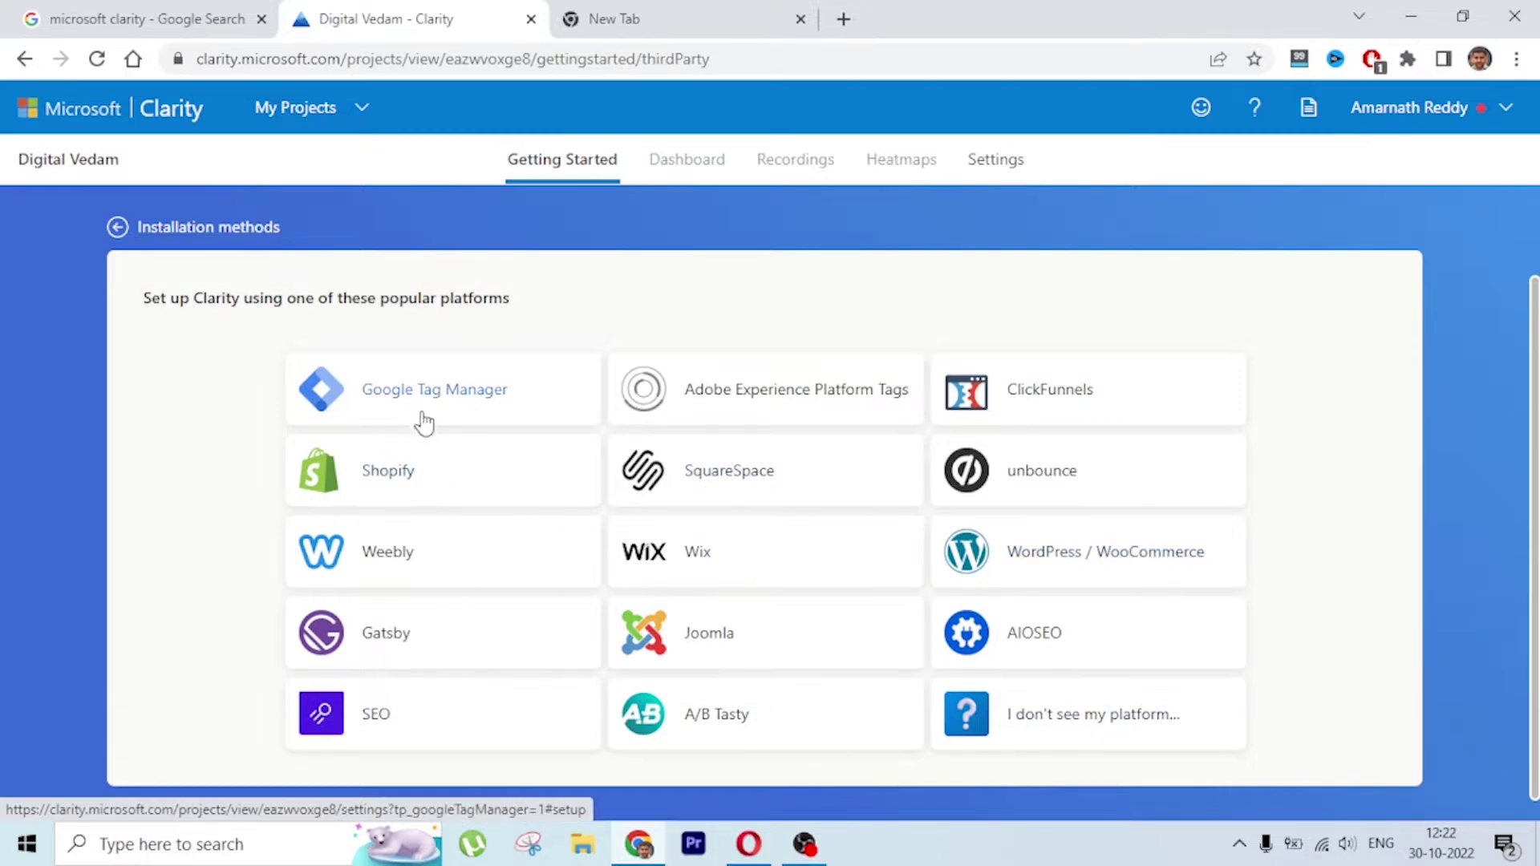
click(478, 415)
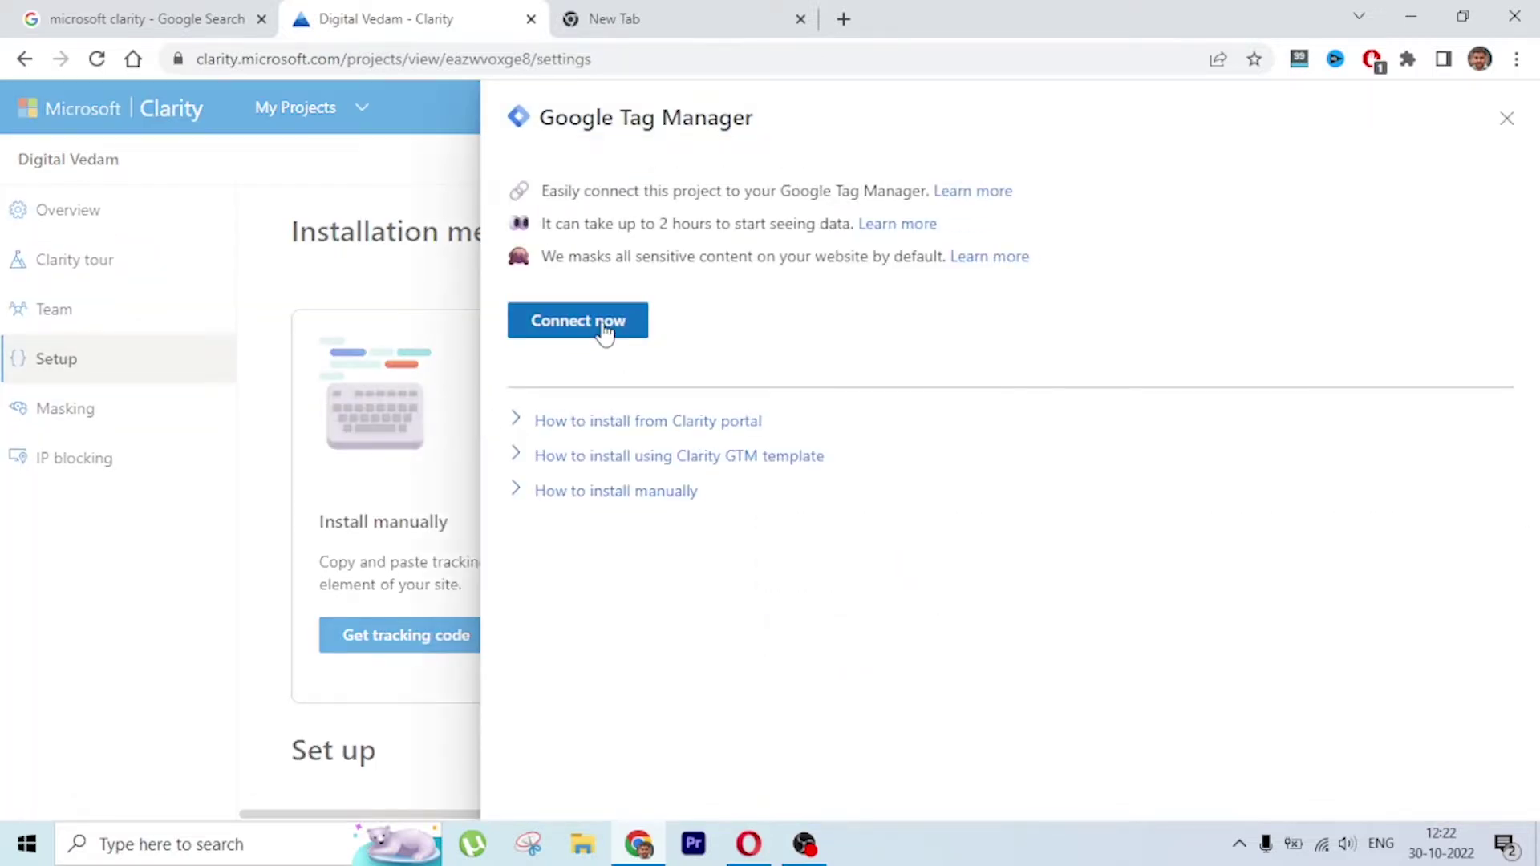
click(603, 332)
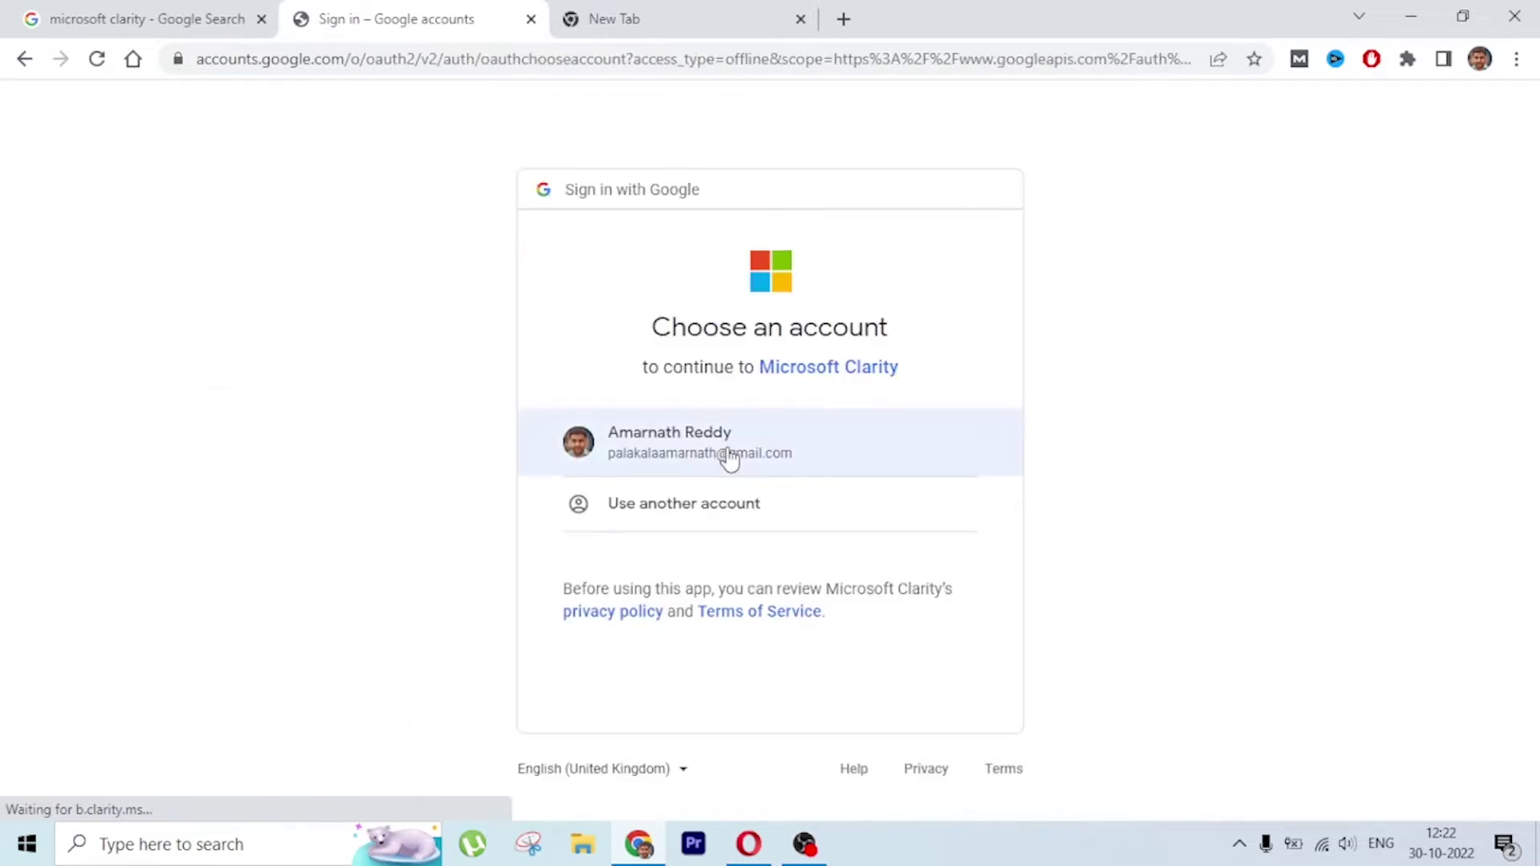
click(728, 454)
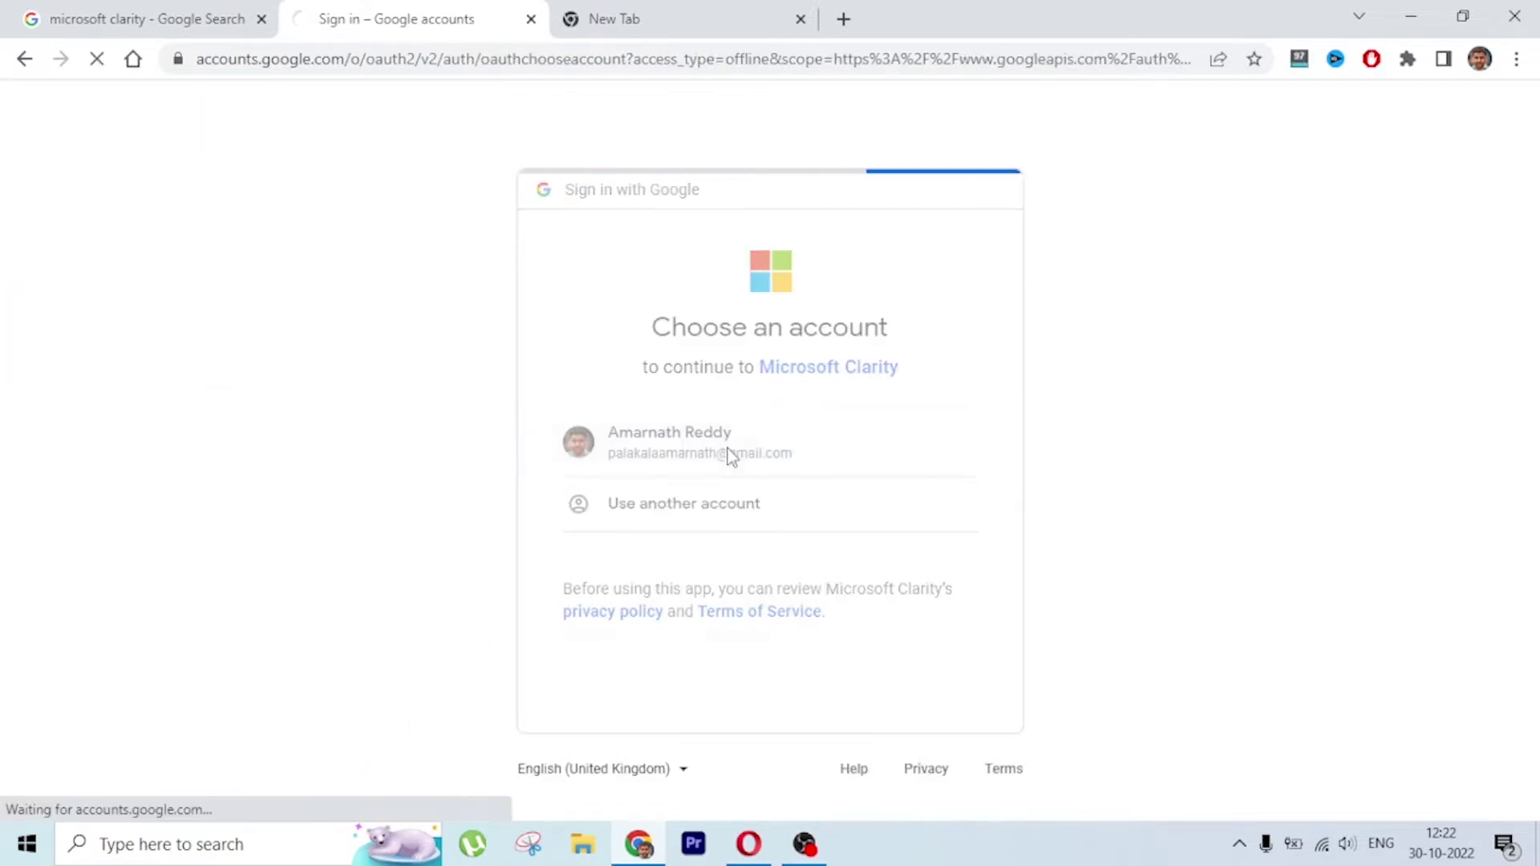
scroll(783, 562, down, 2)
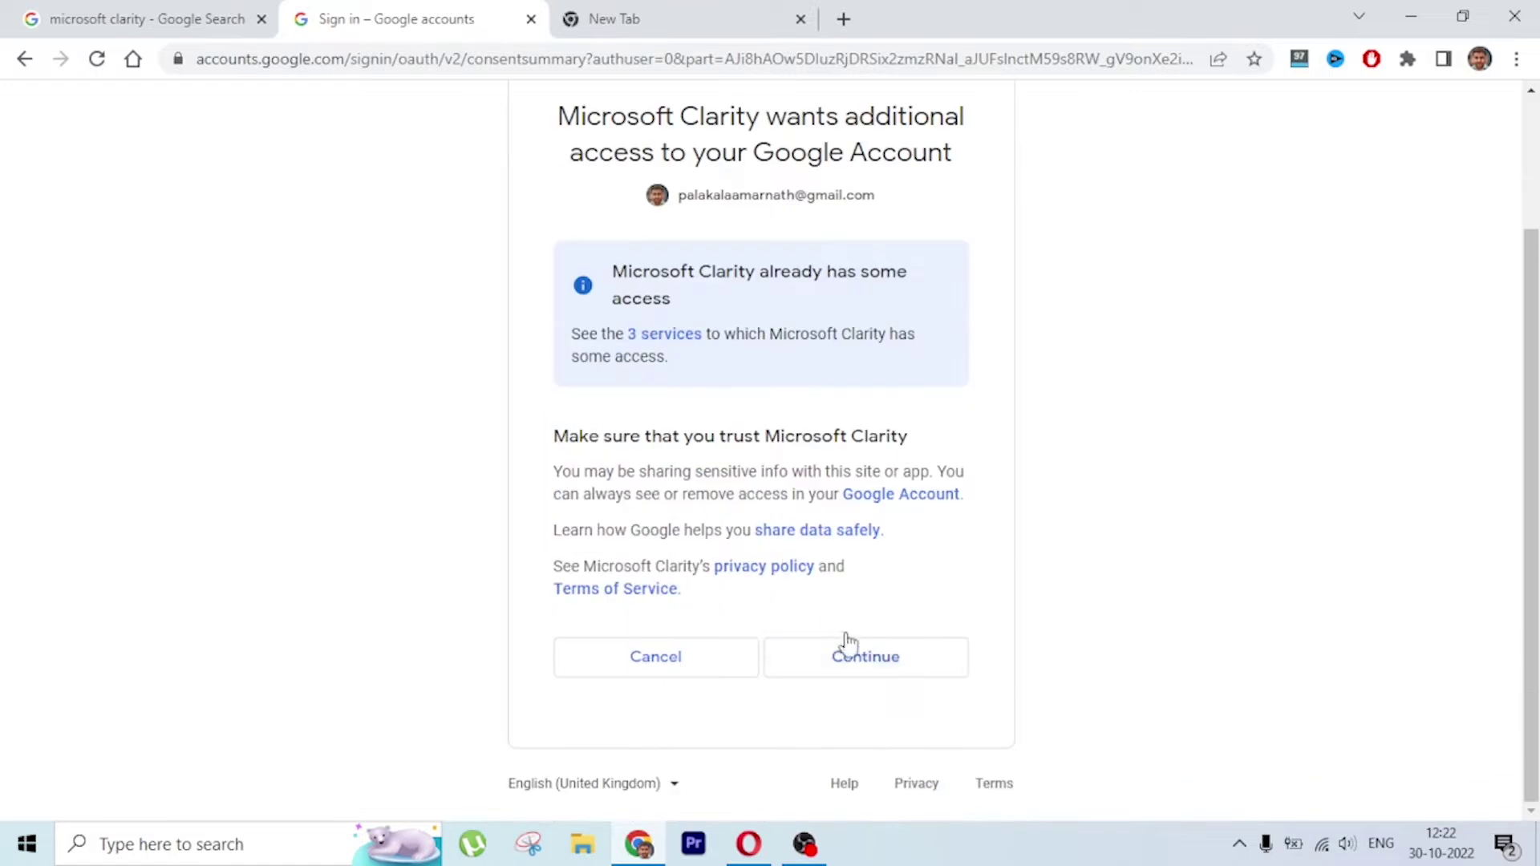
click(853, 652)
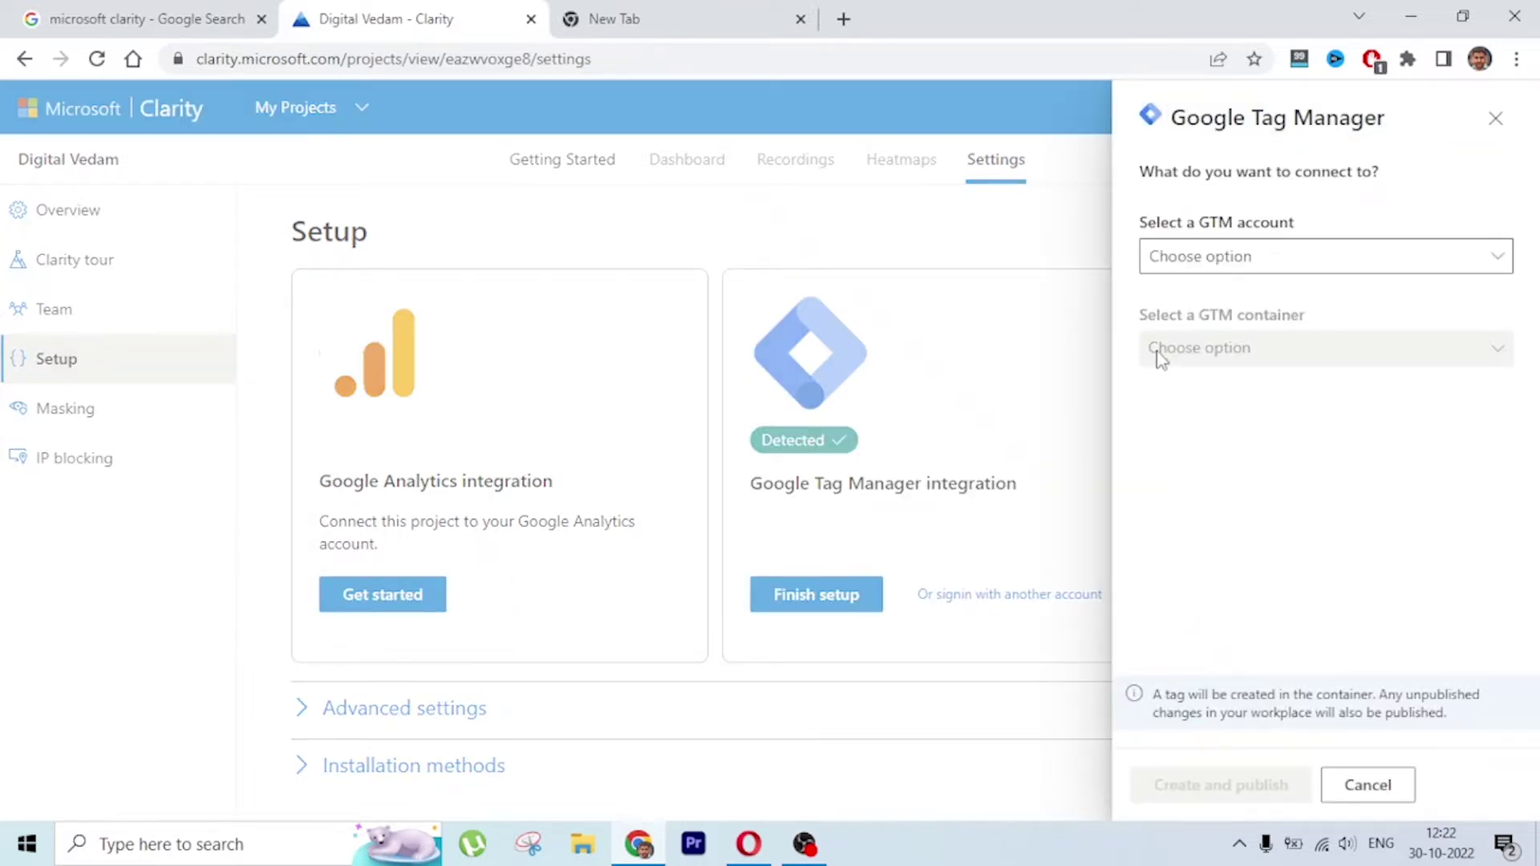
click(1255, 259)
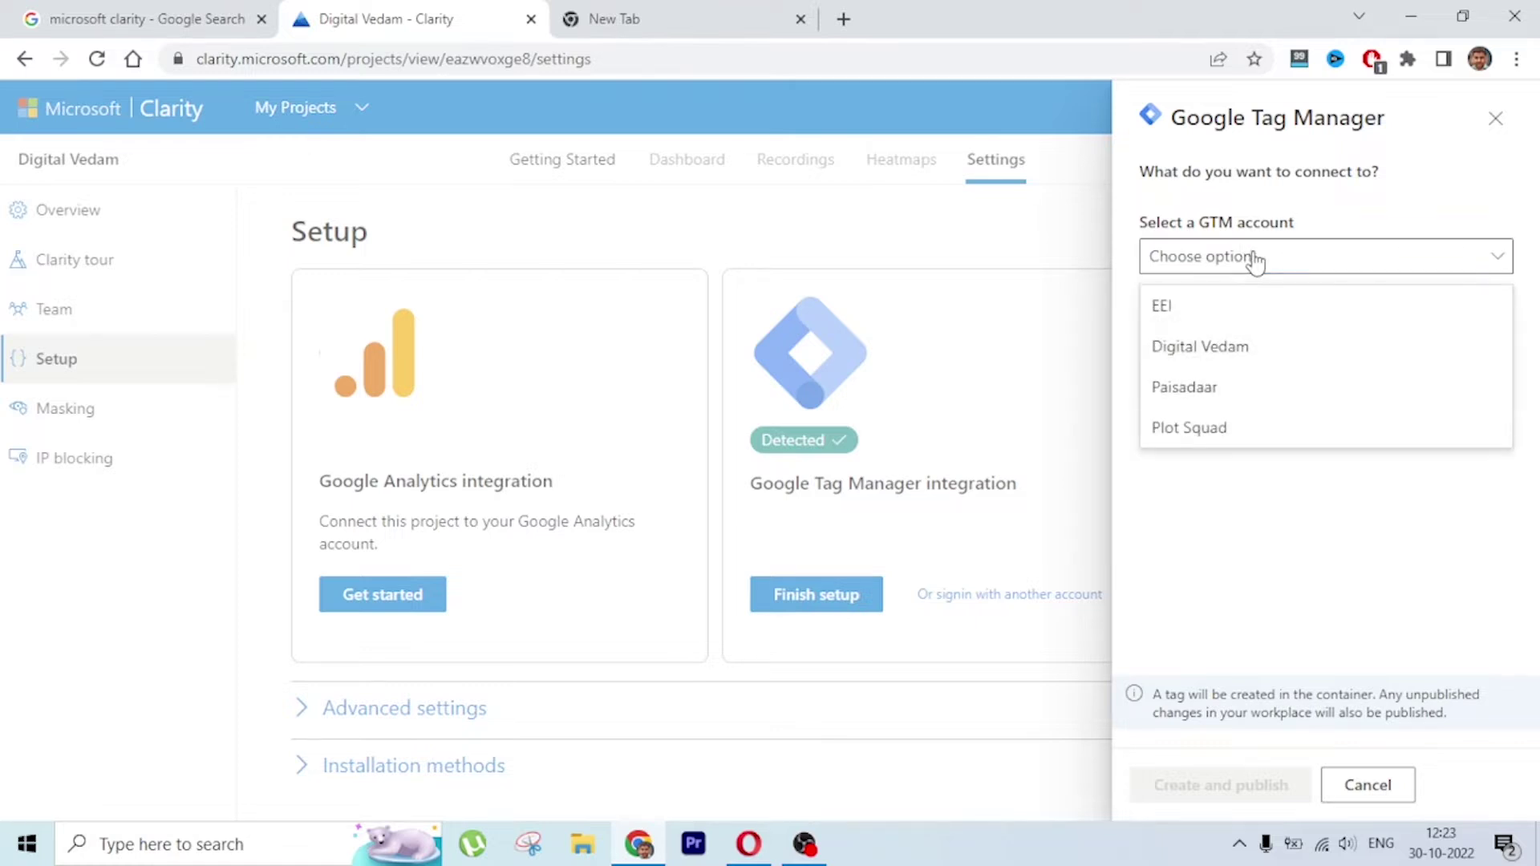
click(1254, 368)
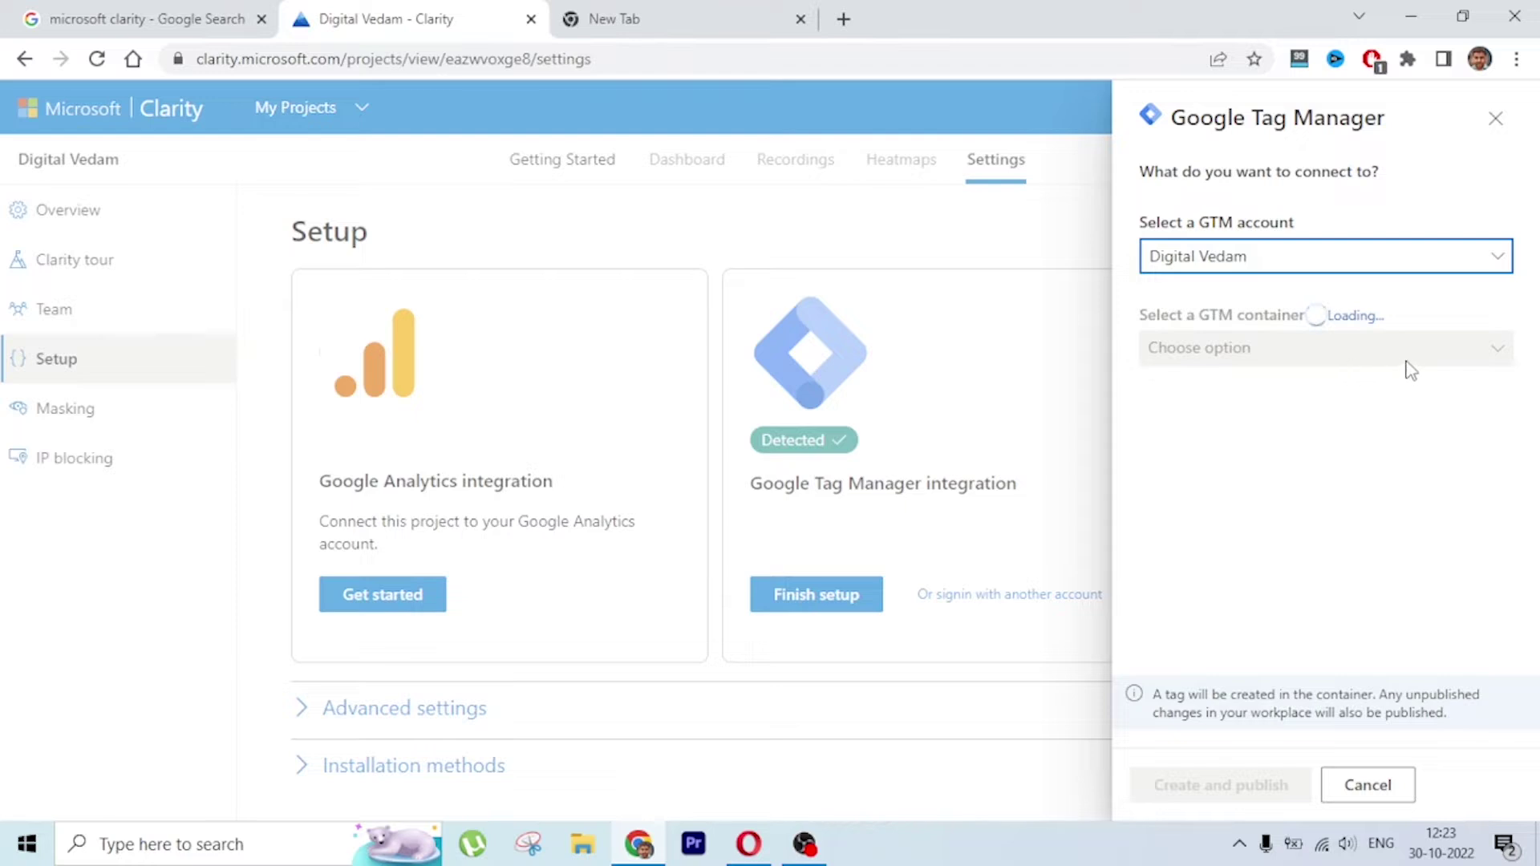
click(1457, 368)
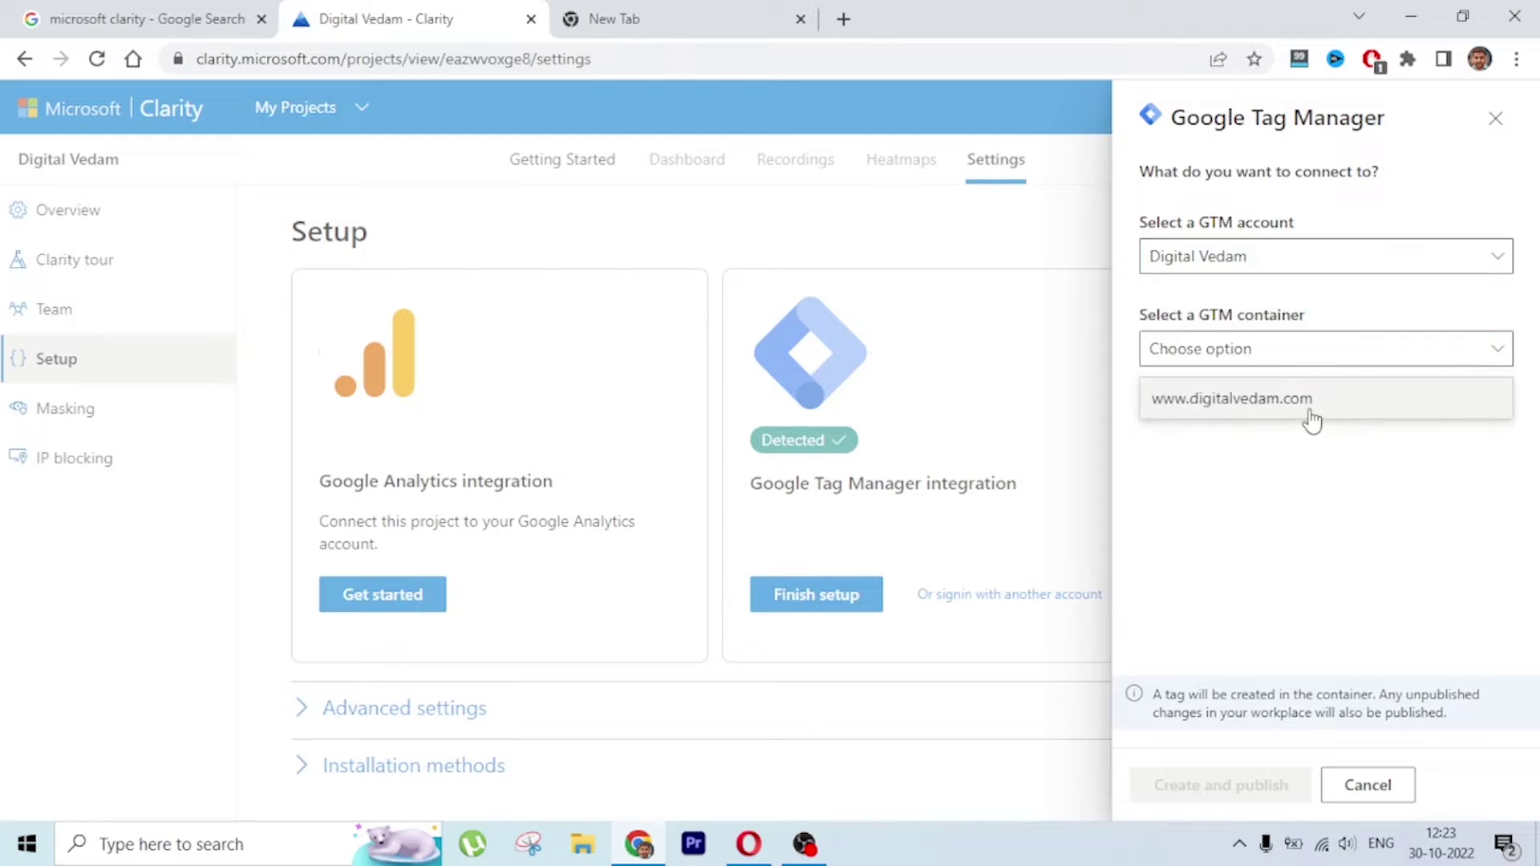
click(1310, 416)
click(1206, 786)
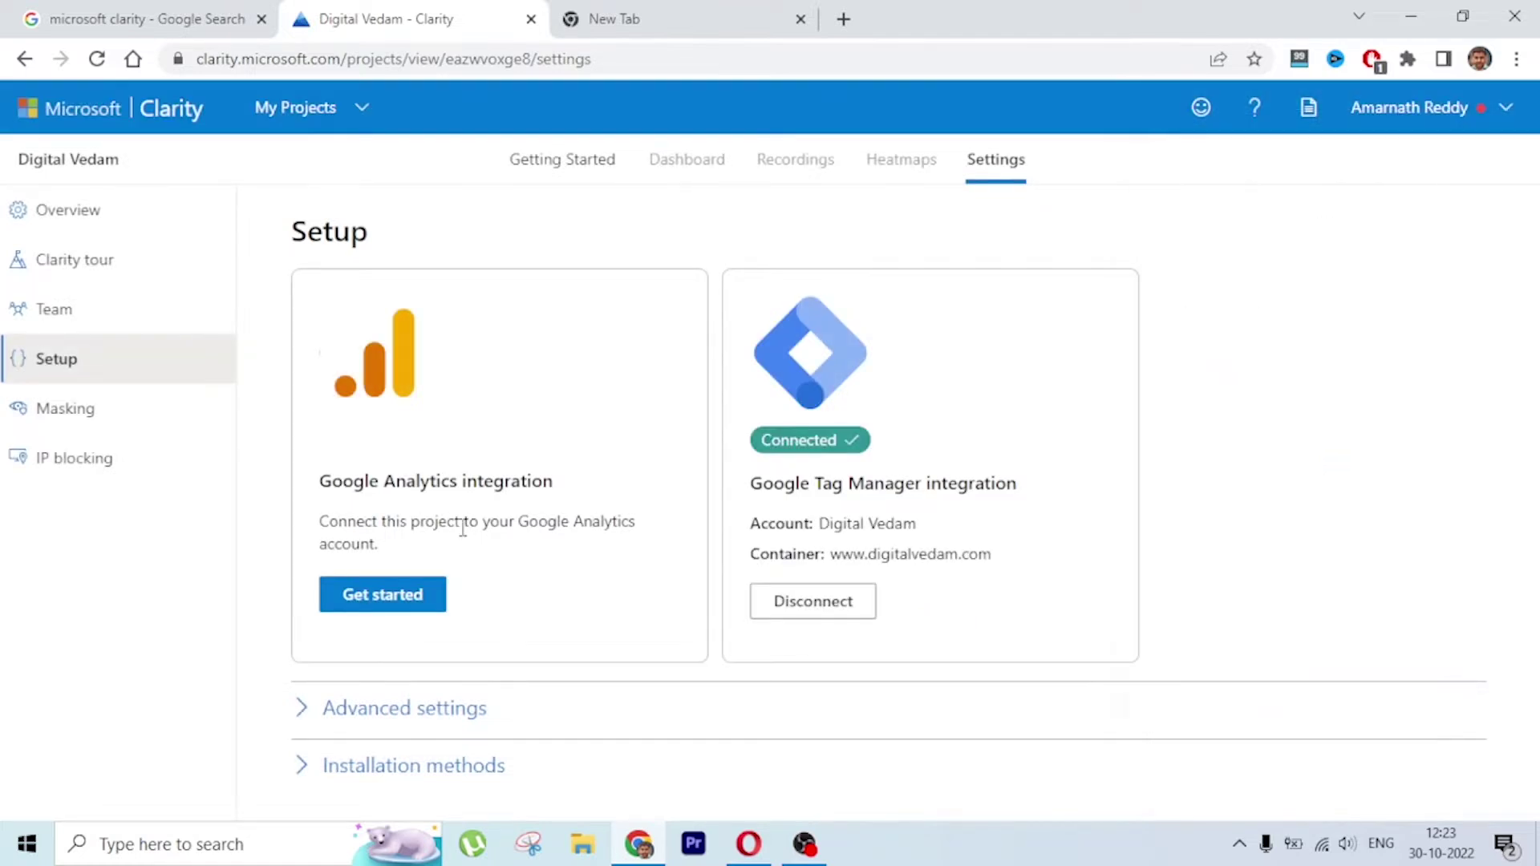
click(363, 608)
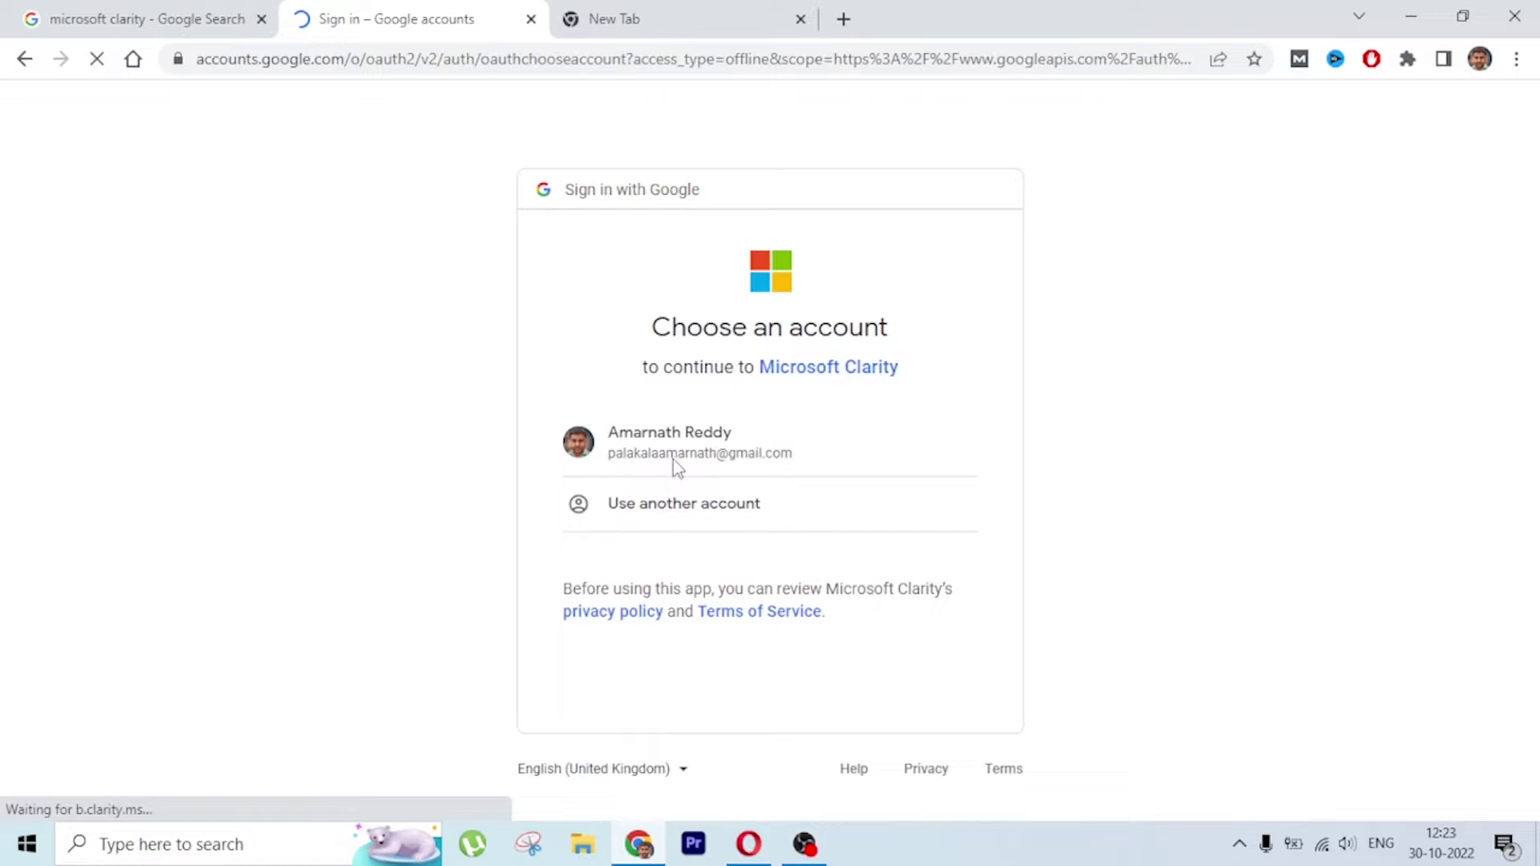
click(768, 449)
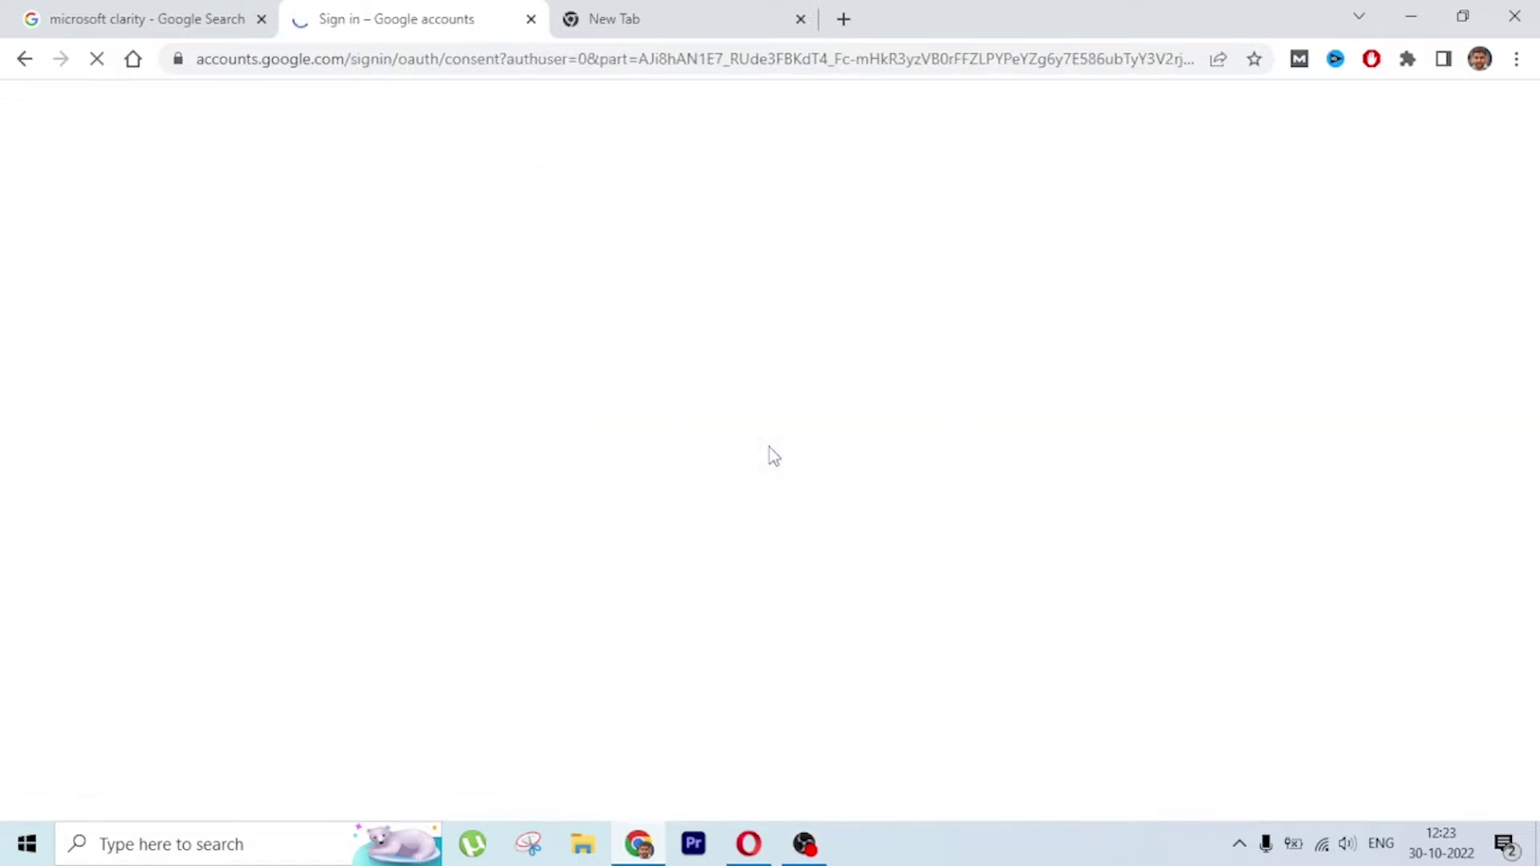
scroll(770, 454, down, 2)
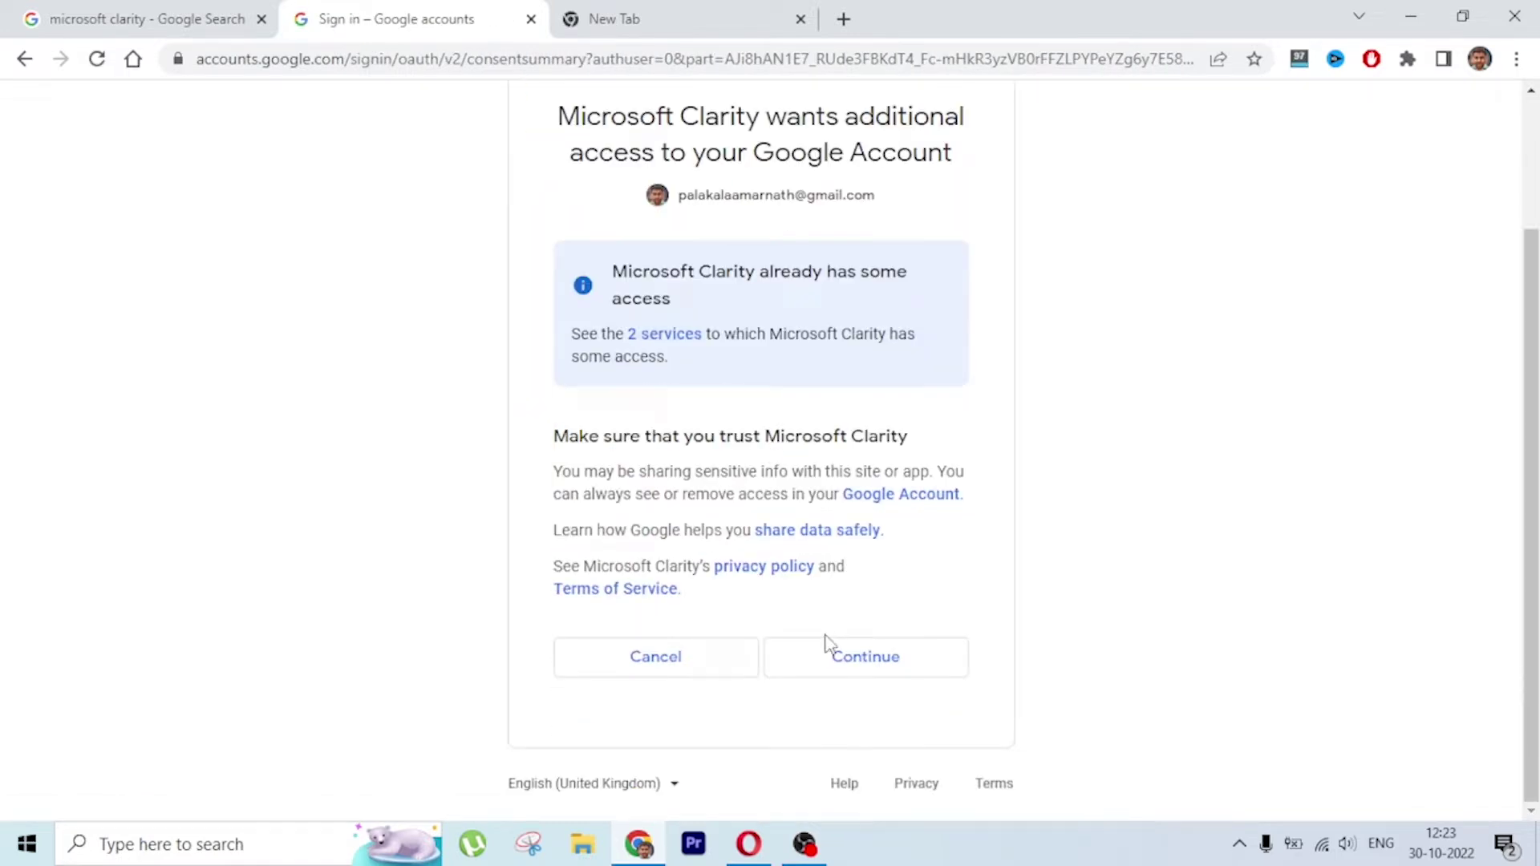
click(877, 670)
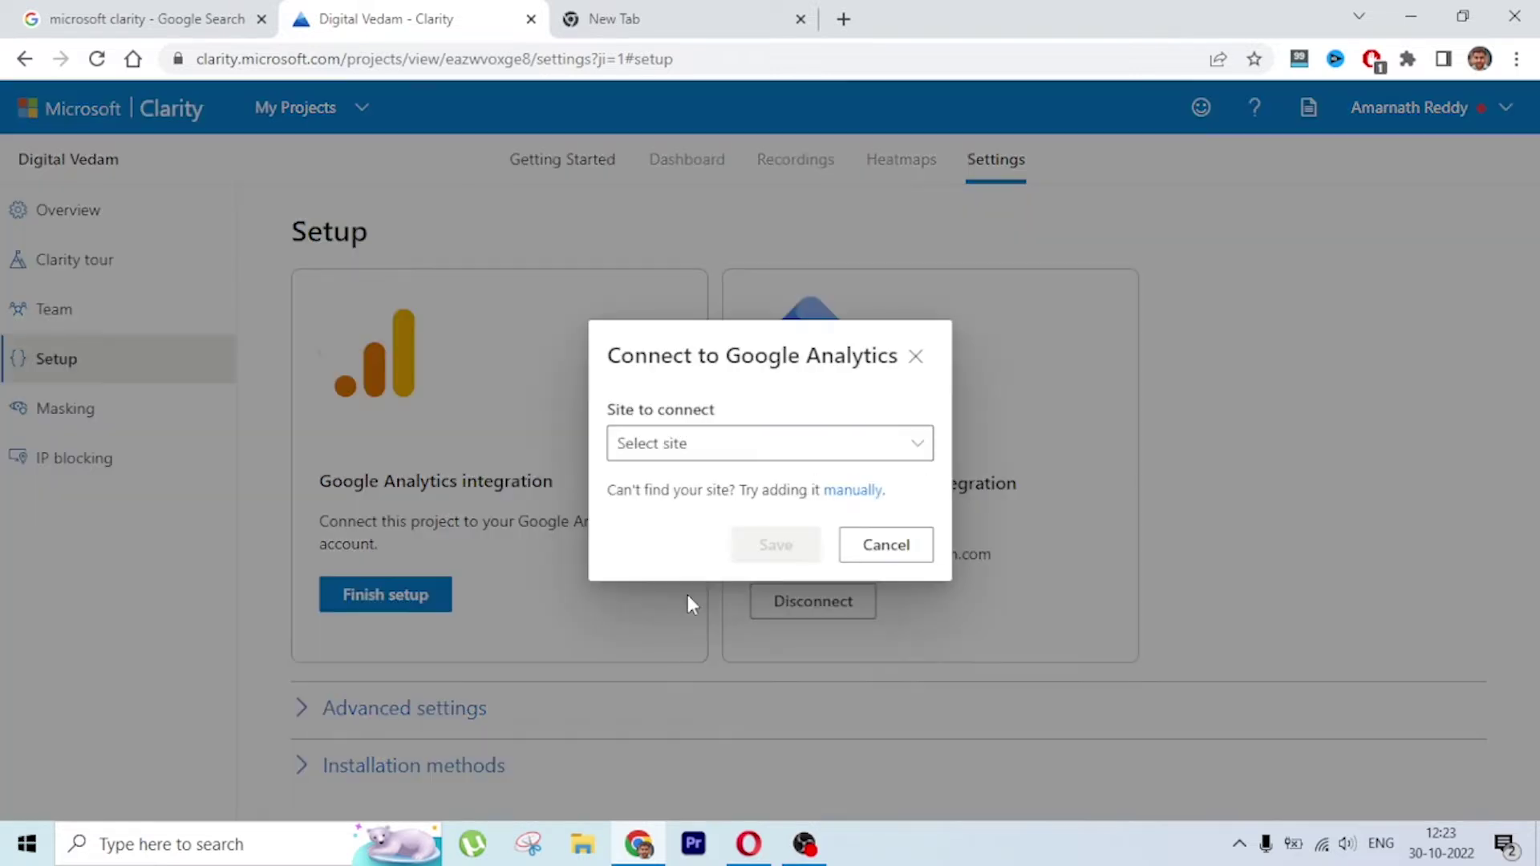
click(725, 446)
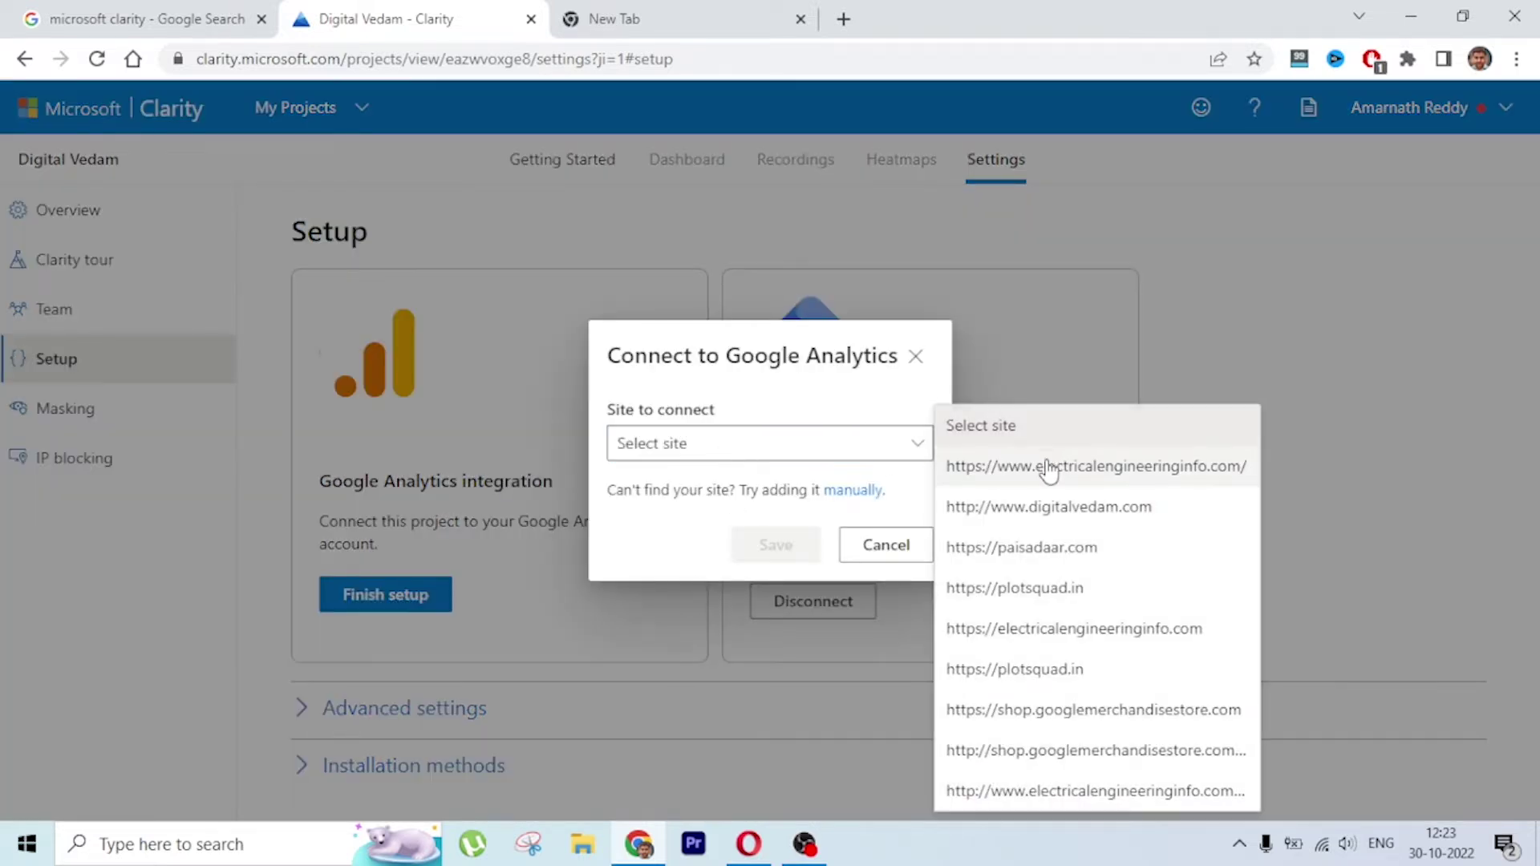
click(1057, 513)
click(774, 554)
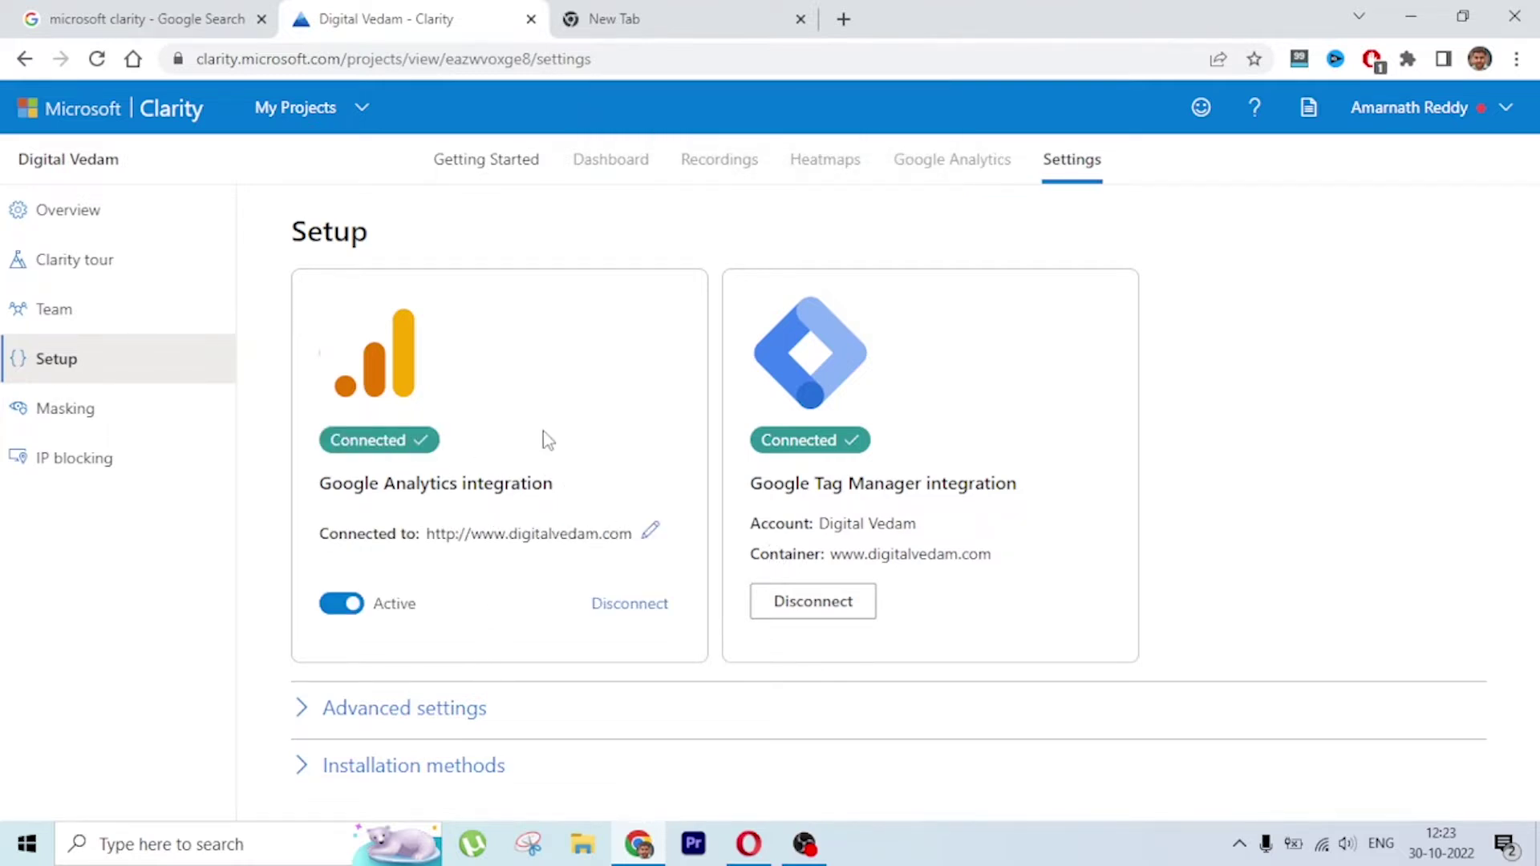
Step: Set the project's masking mode to Relaxed in Masking settings
click(127, 421)
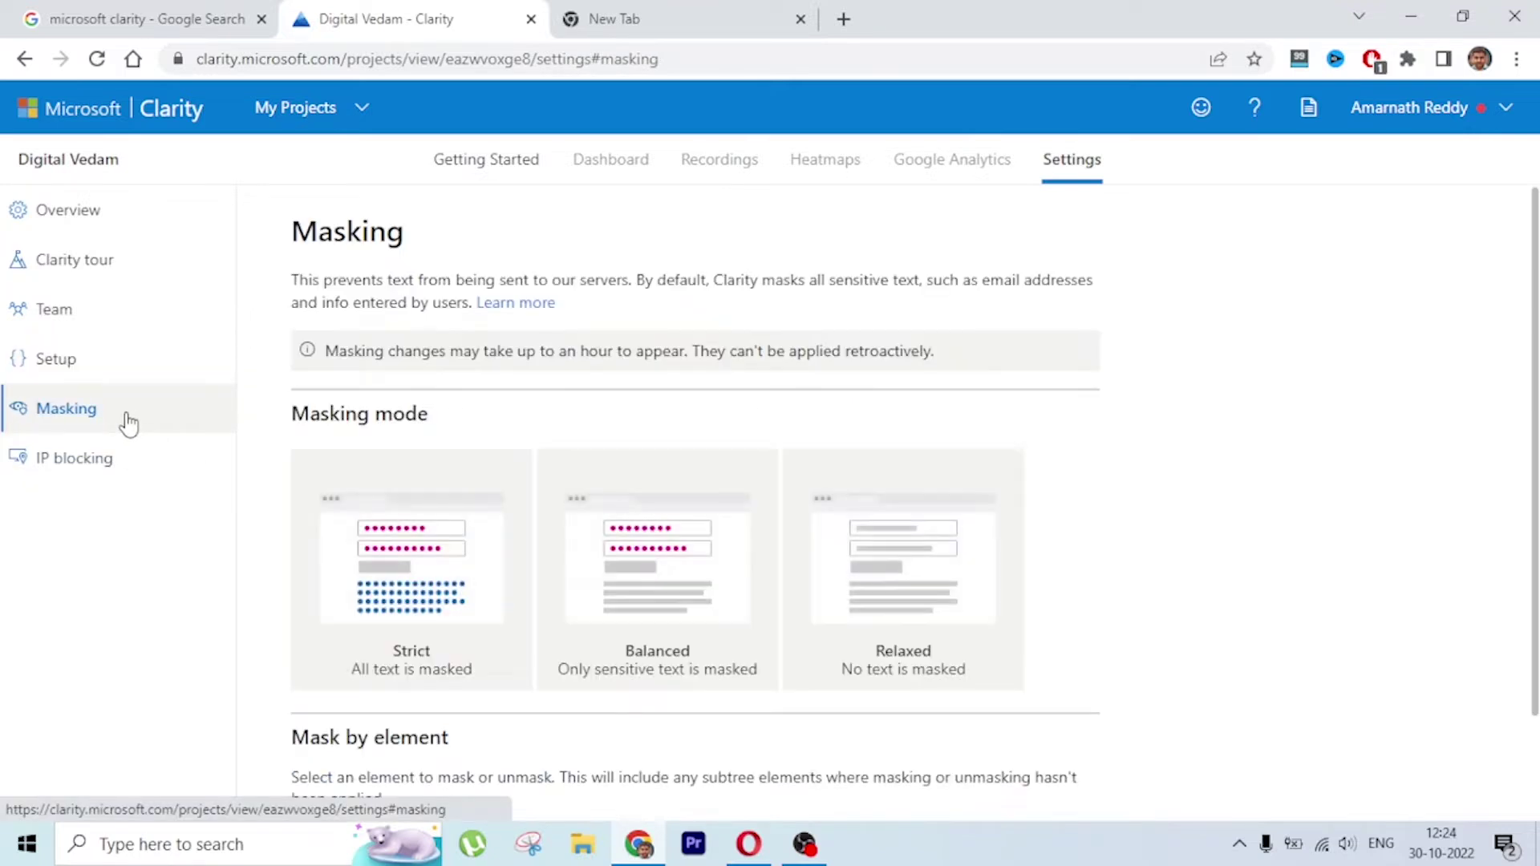
scroll(1102, 479, down, 1)
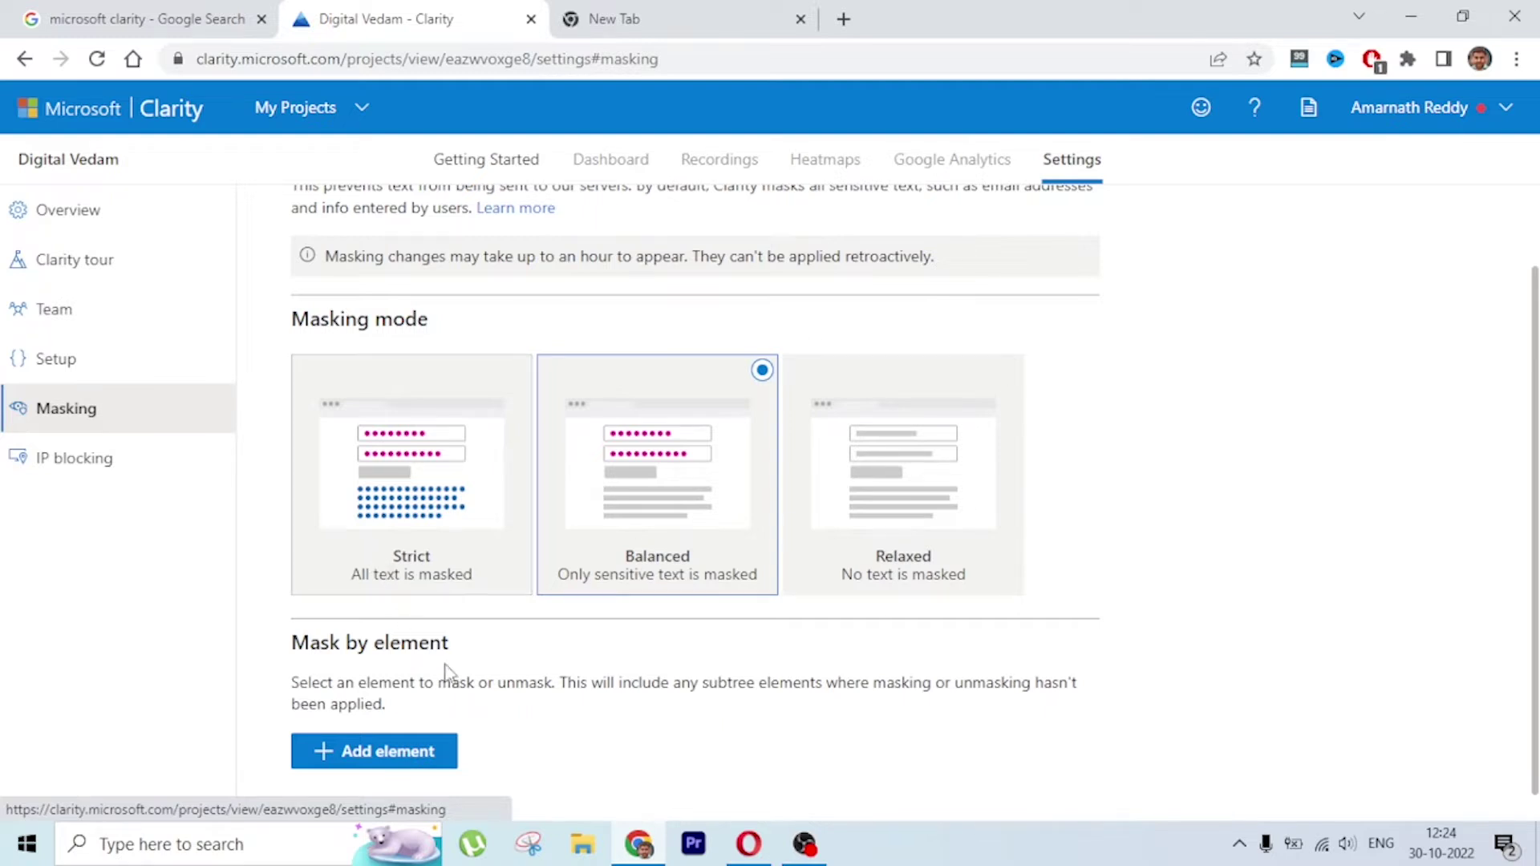
click(427, 512)
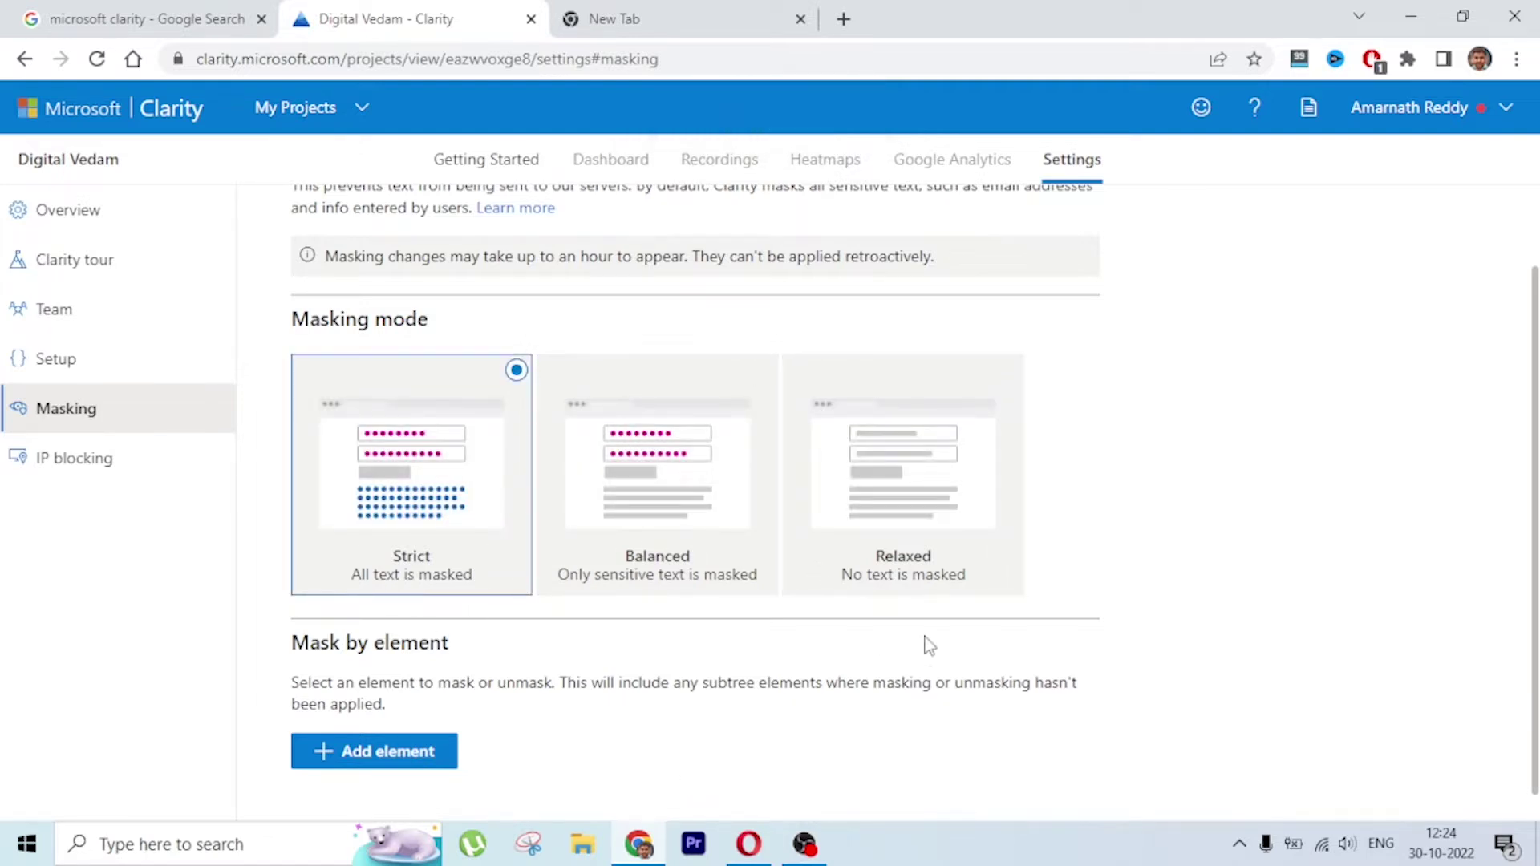
click(926, 480)
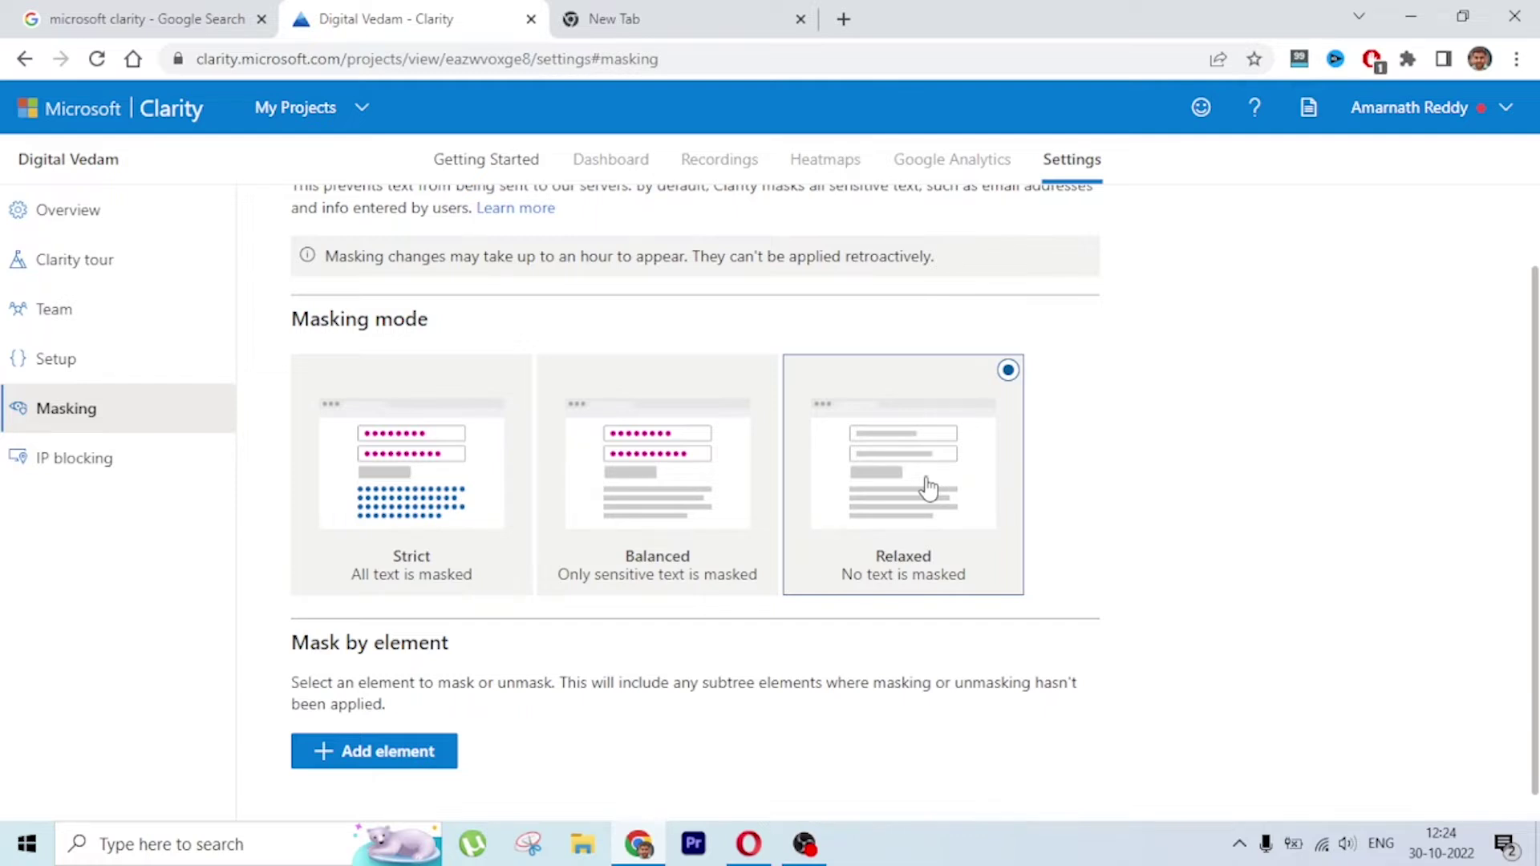
Step: Cancel adding a CSS-selector masked element and show the project Overview settings
scroll(639, 684, down, 1)
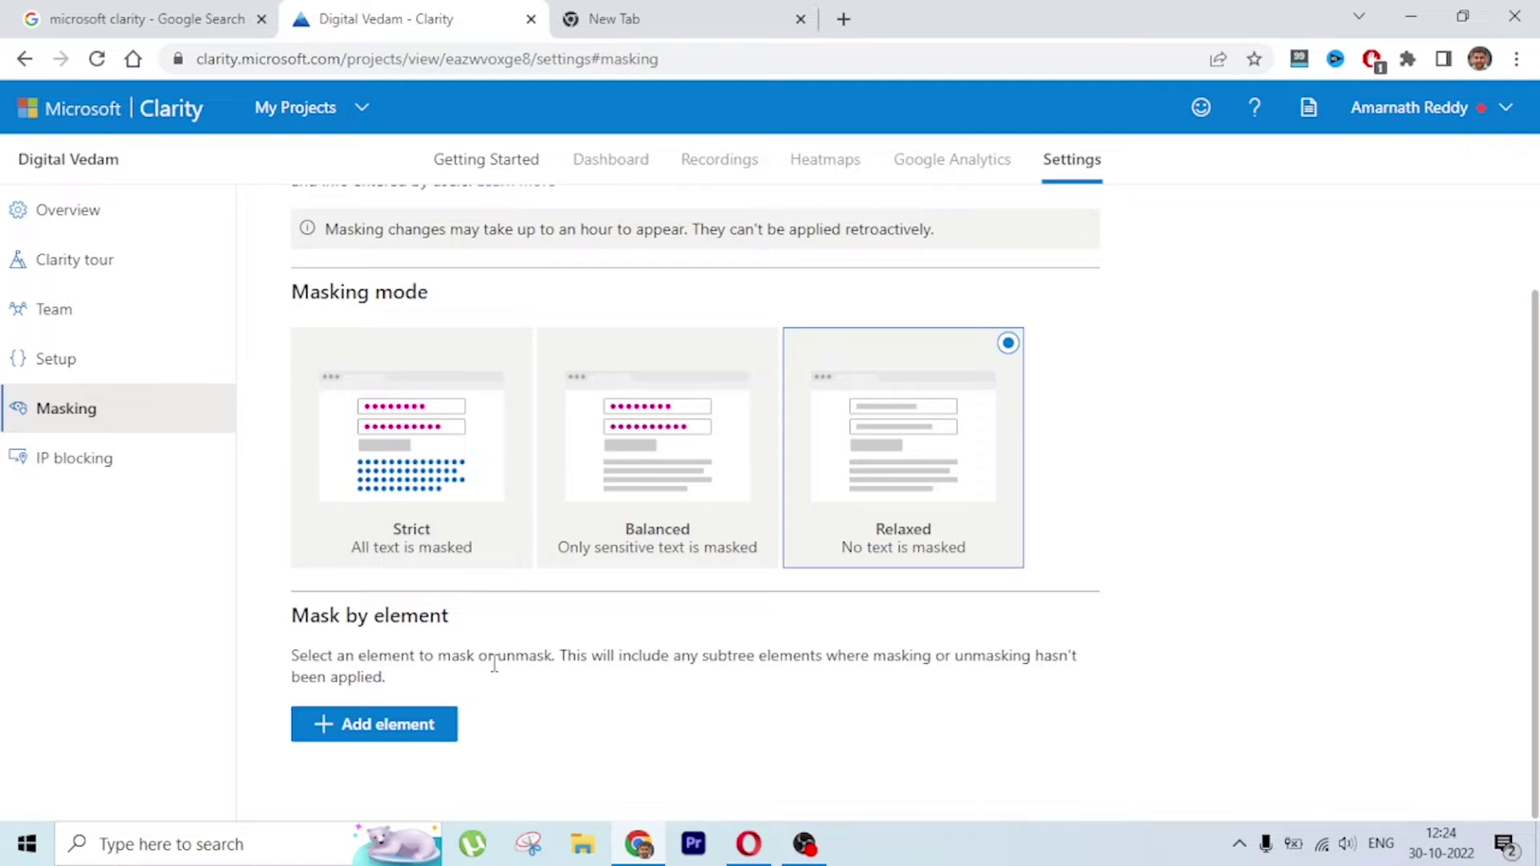
click(410, 725)
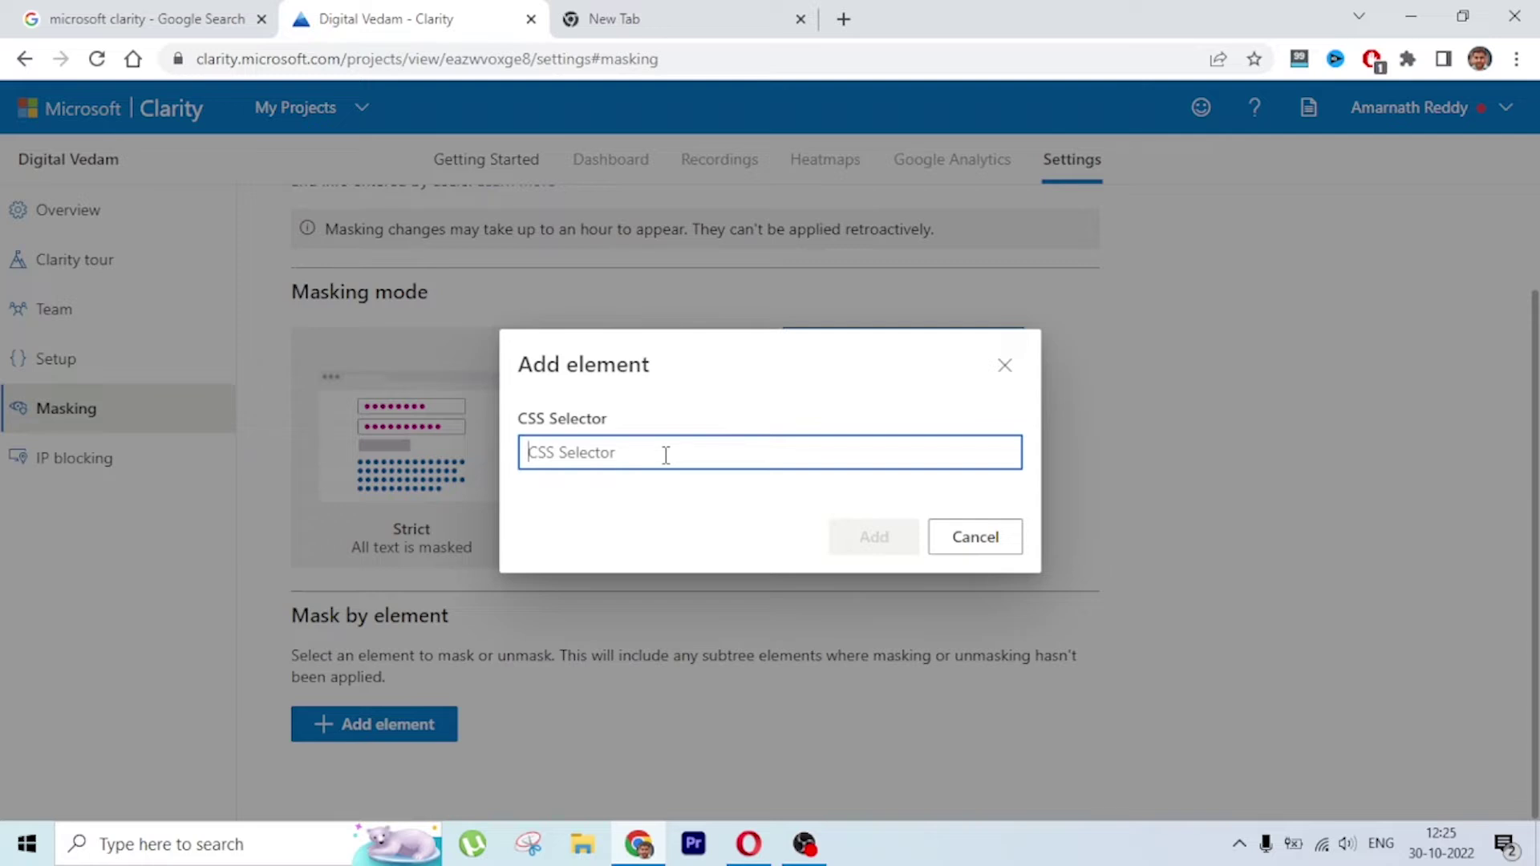
click(988, 547)
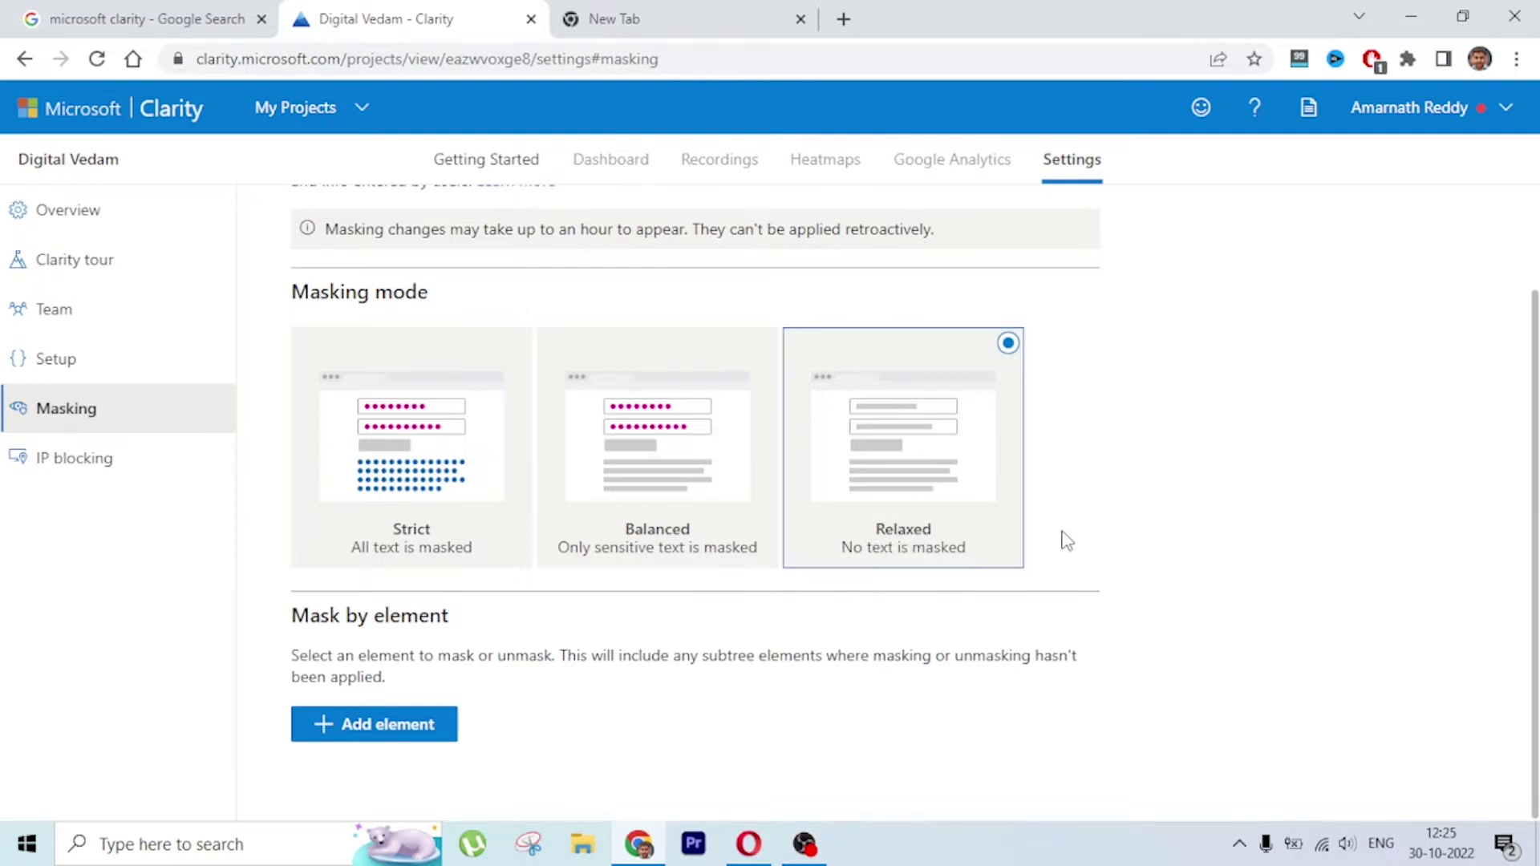
scroll(1066, 541, up, 2)
click(84, 213)
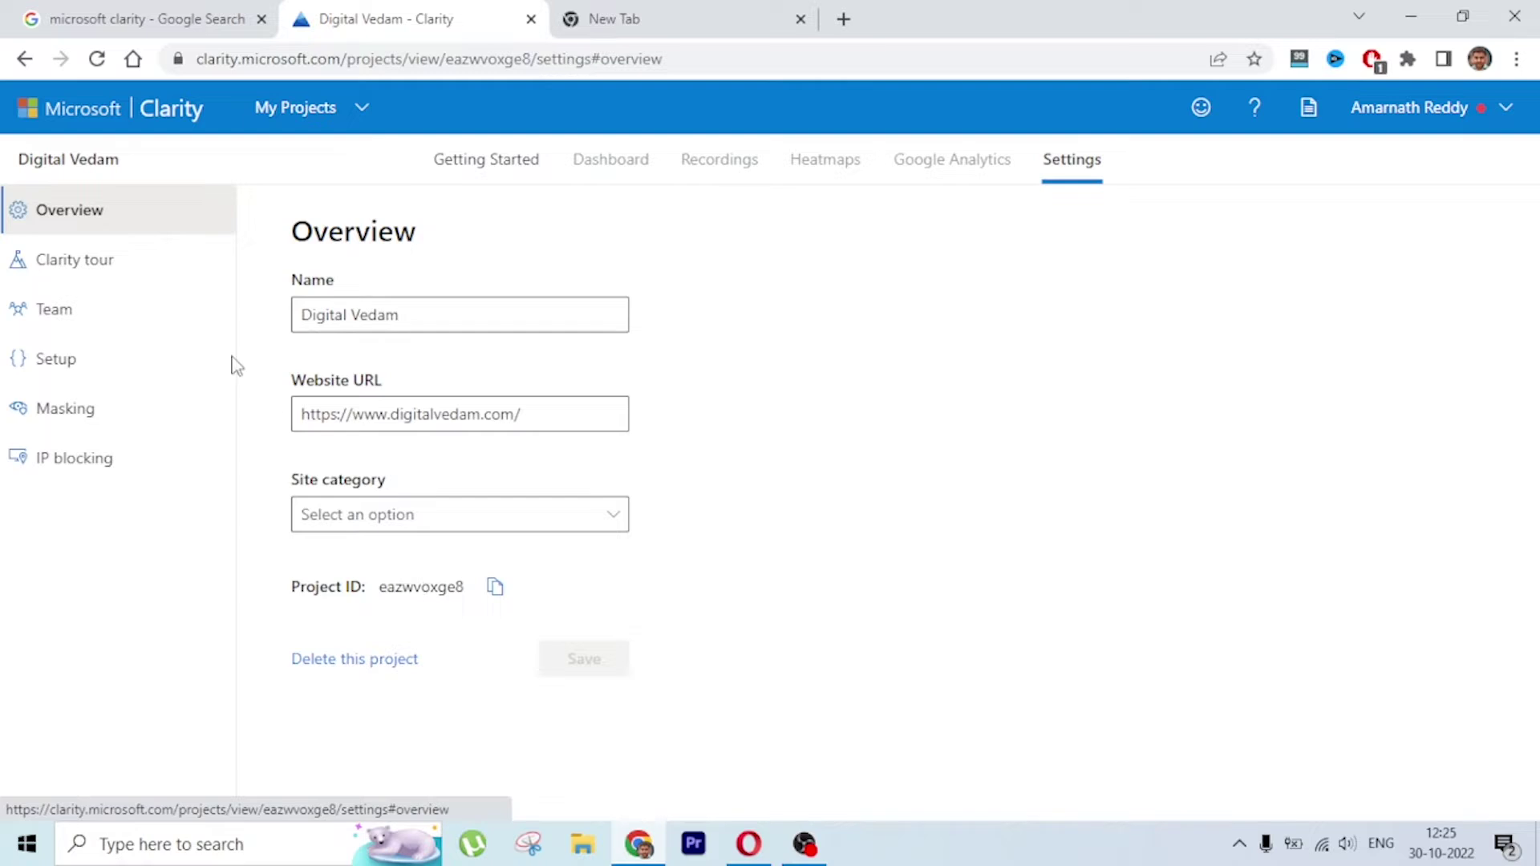
Step: View Team settings with its single Admin, checking the Add team member roles without adding anyone
click(98, 259)
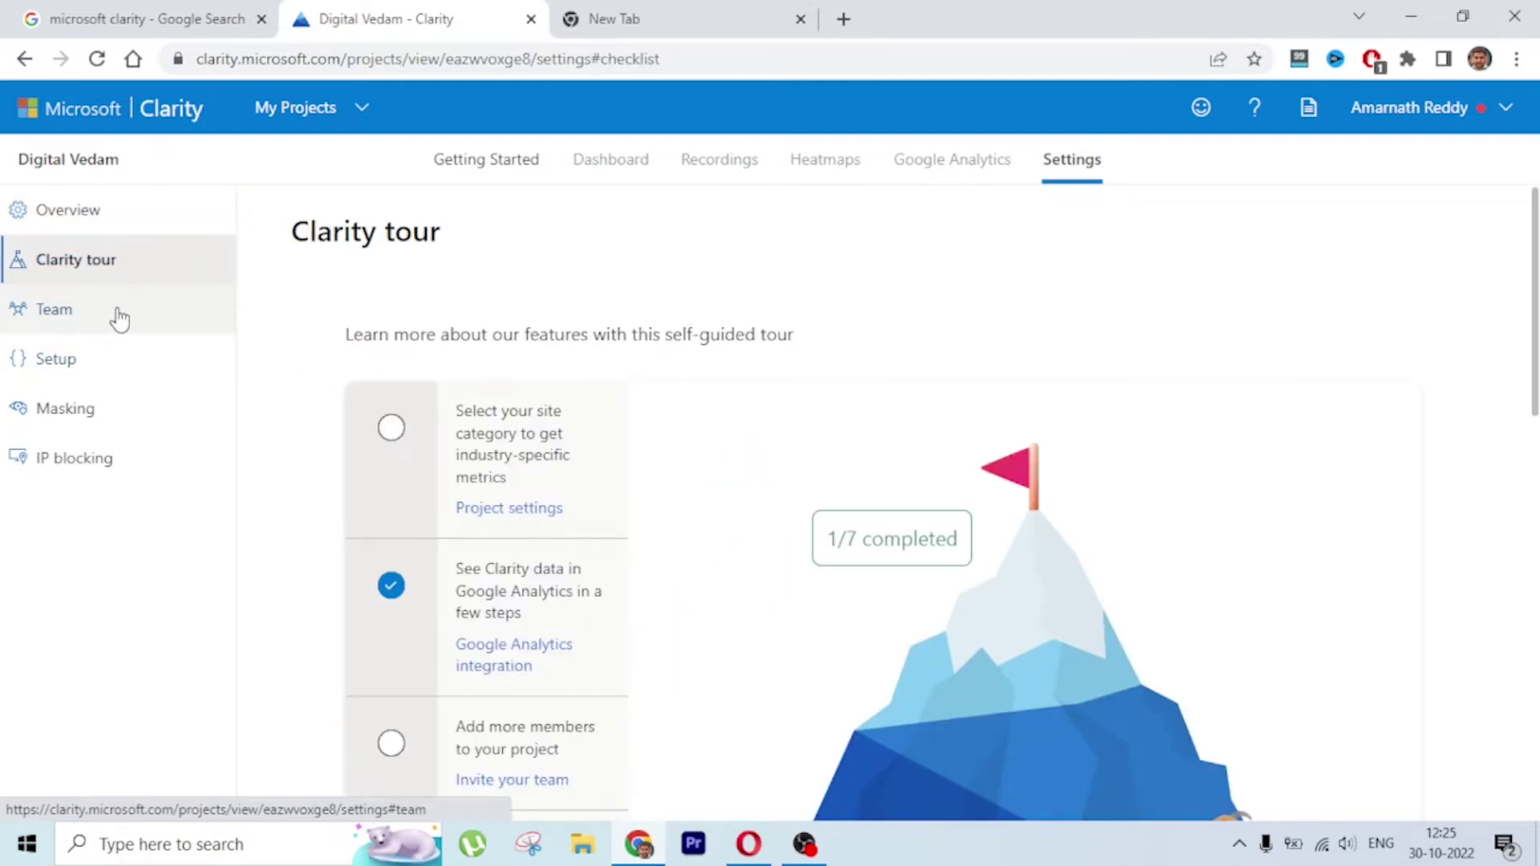
click(117, 314)
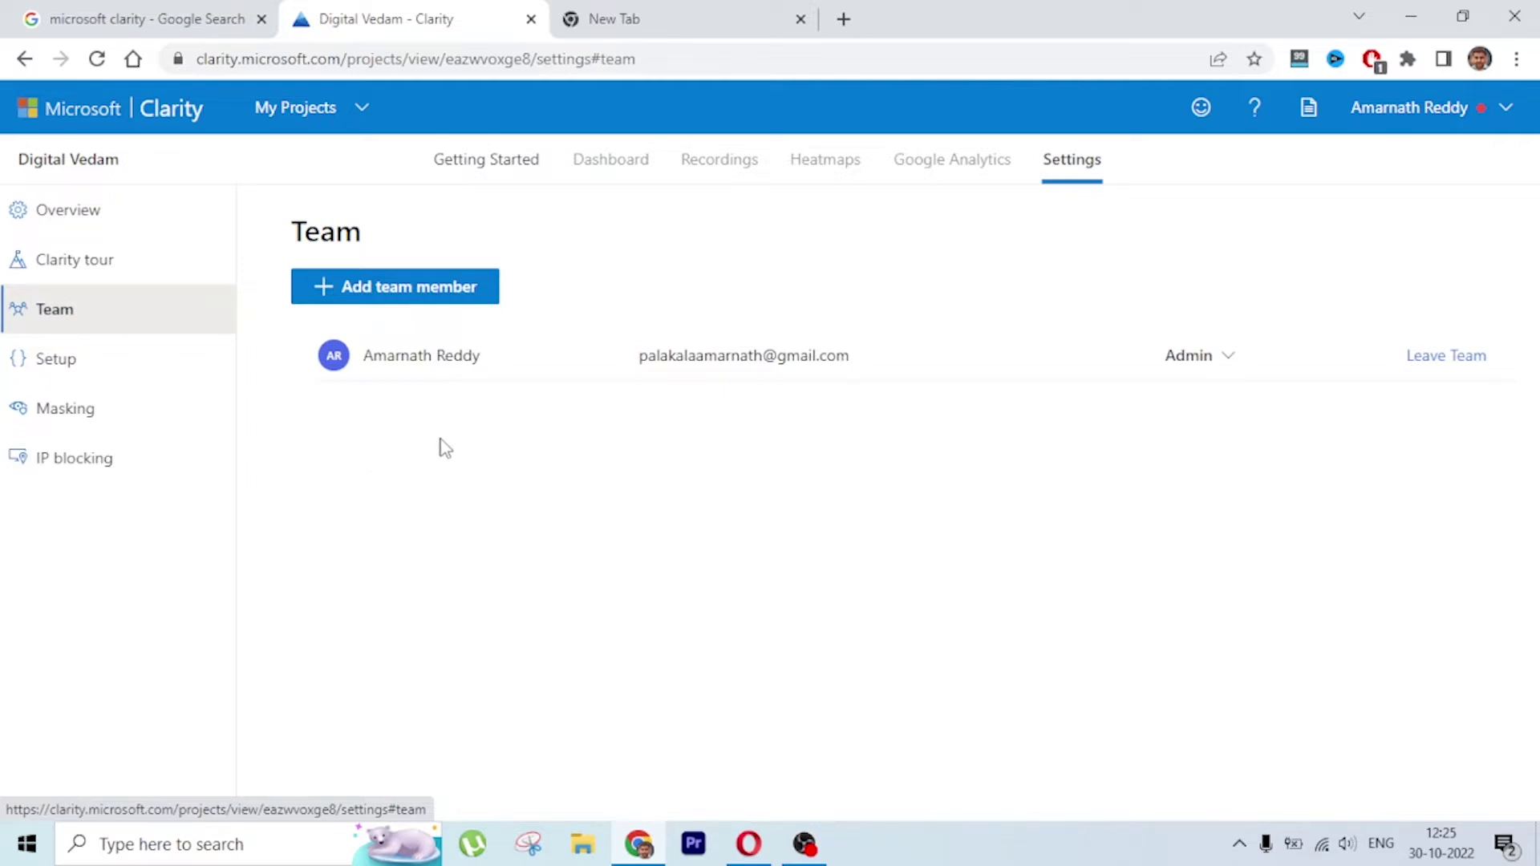
click(441, 282)
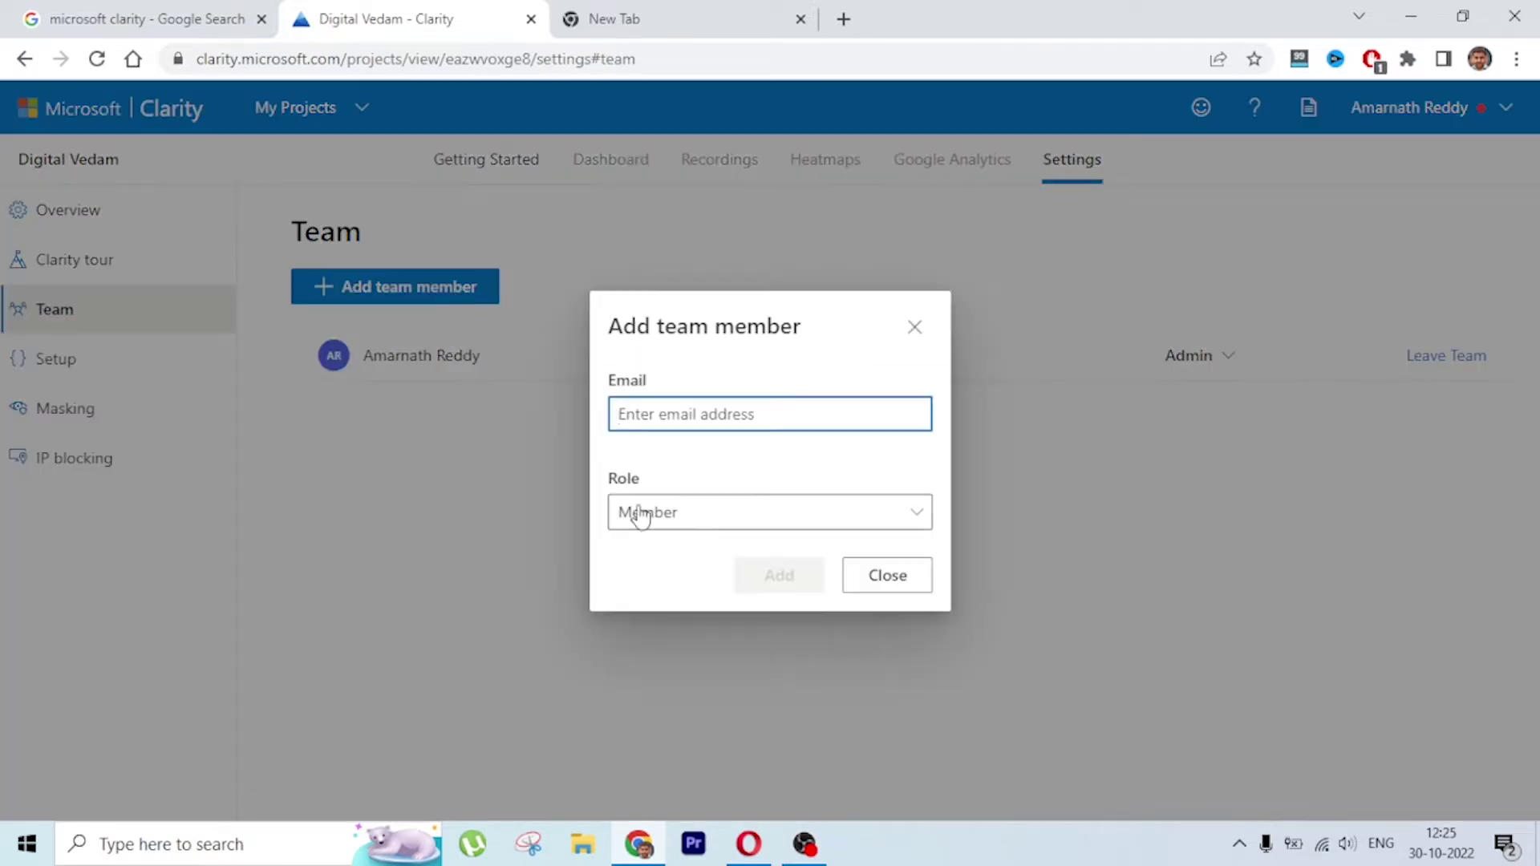
click(711, 523)
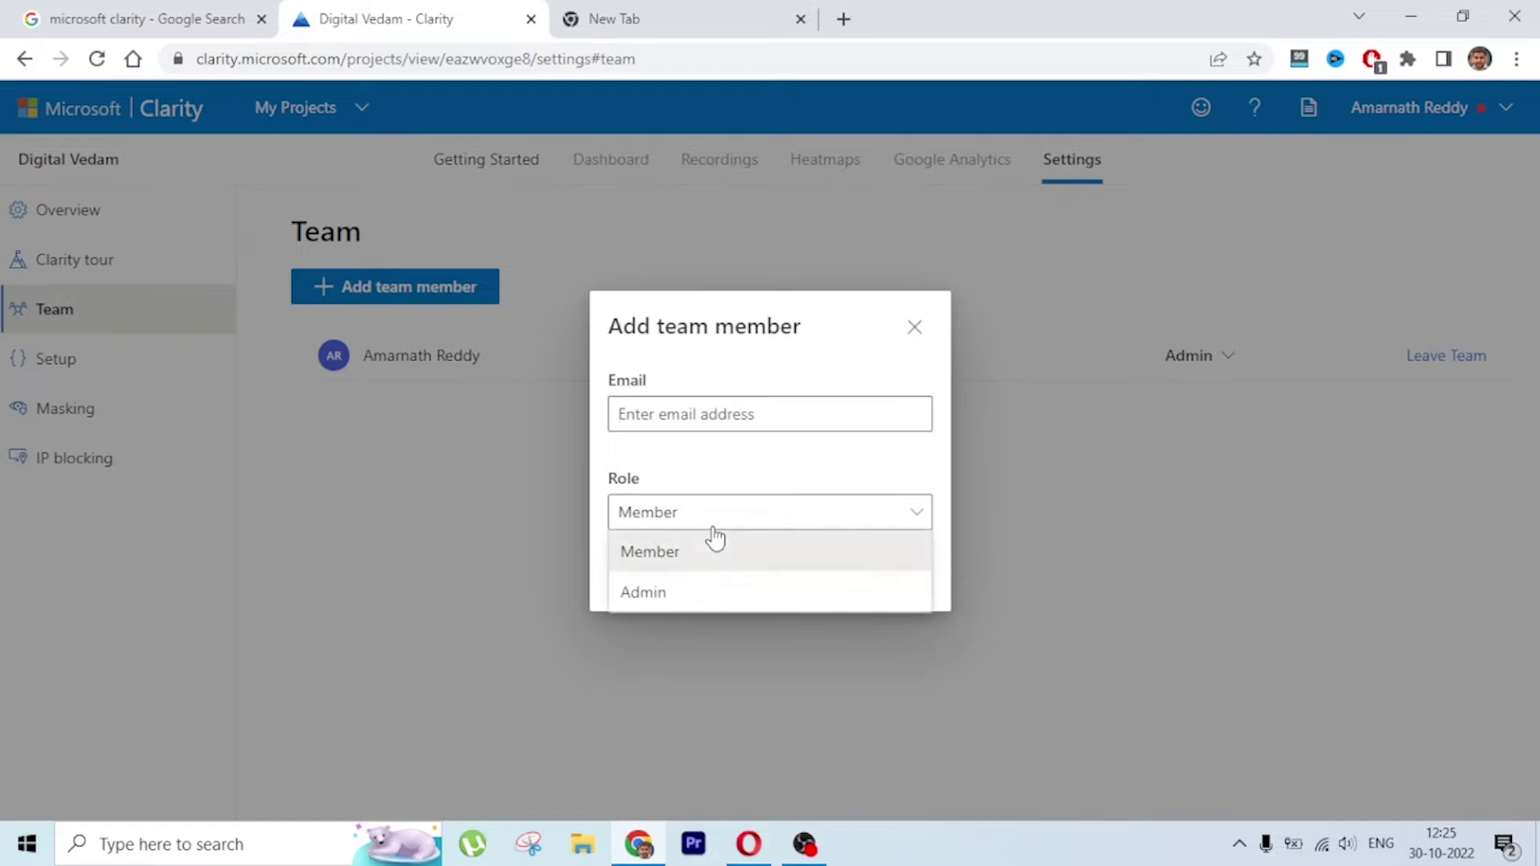
click(924, 472)
click(744, 515)
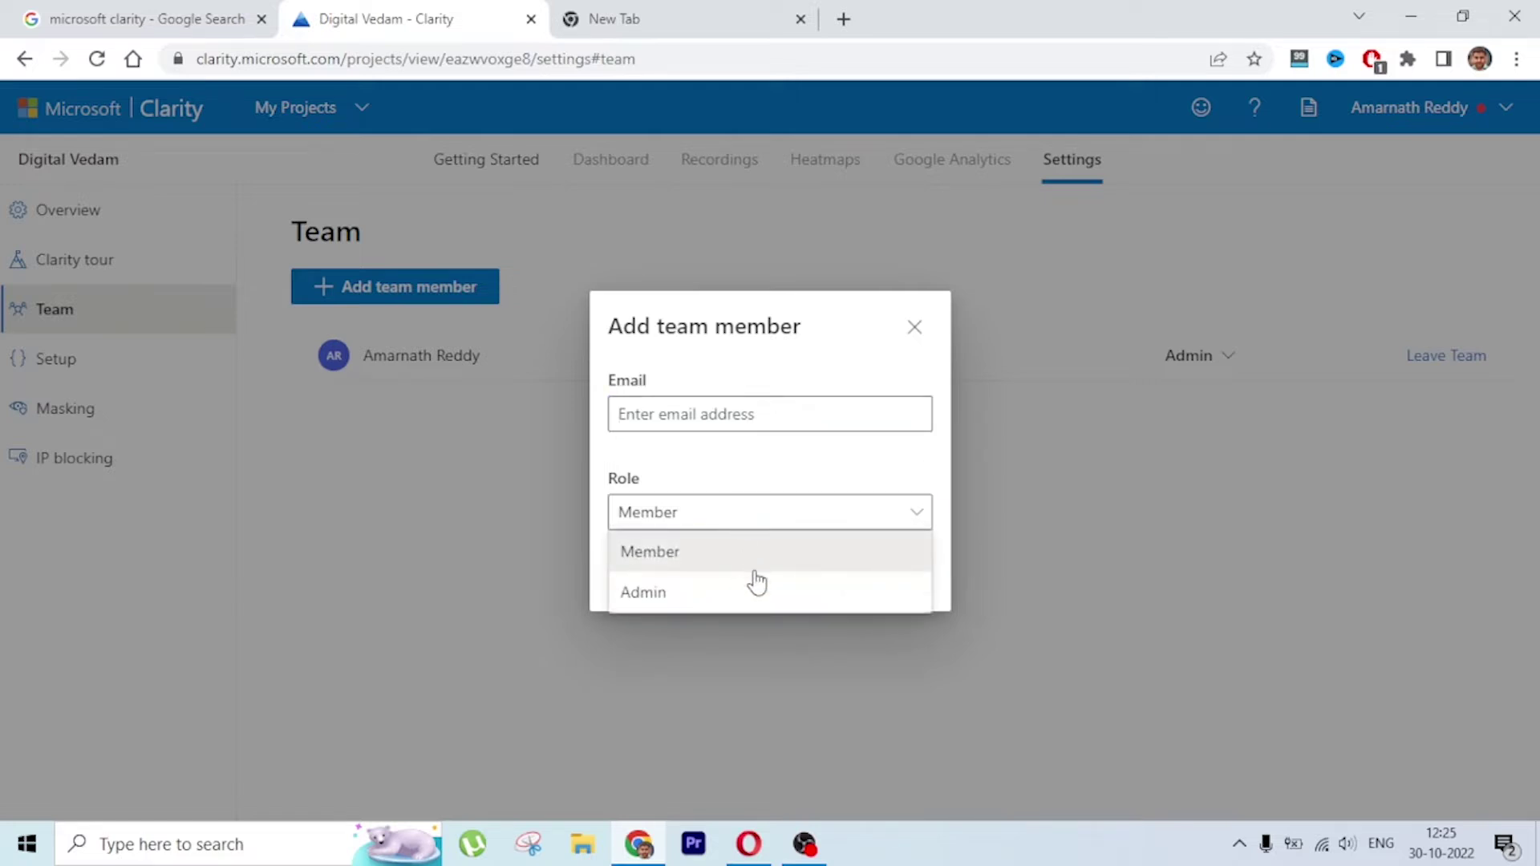
click(924, 476)
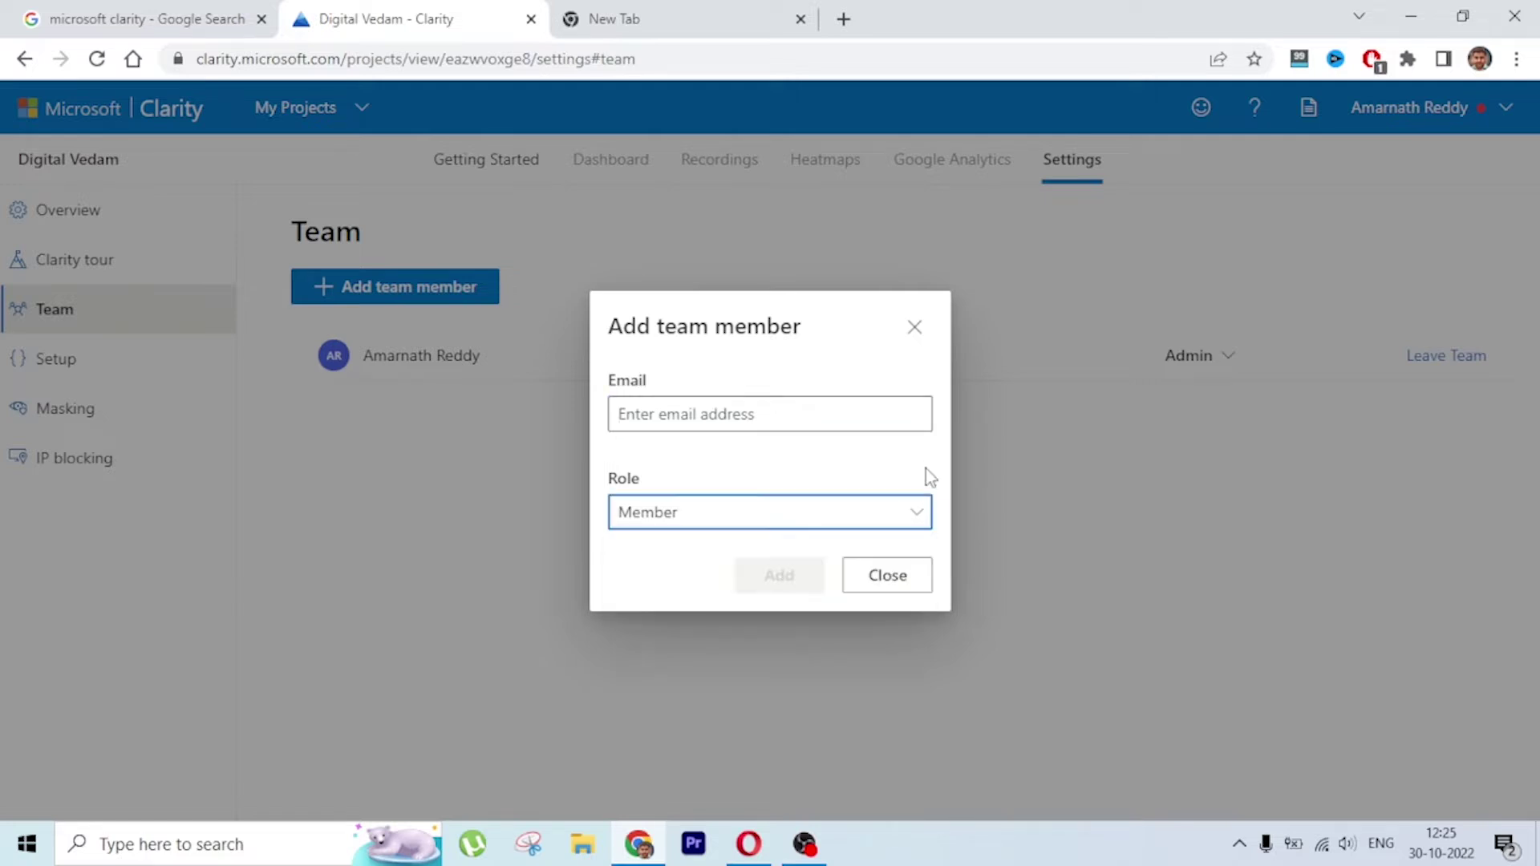
click(901, 585)
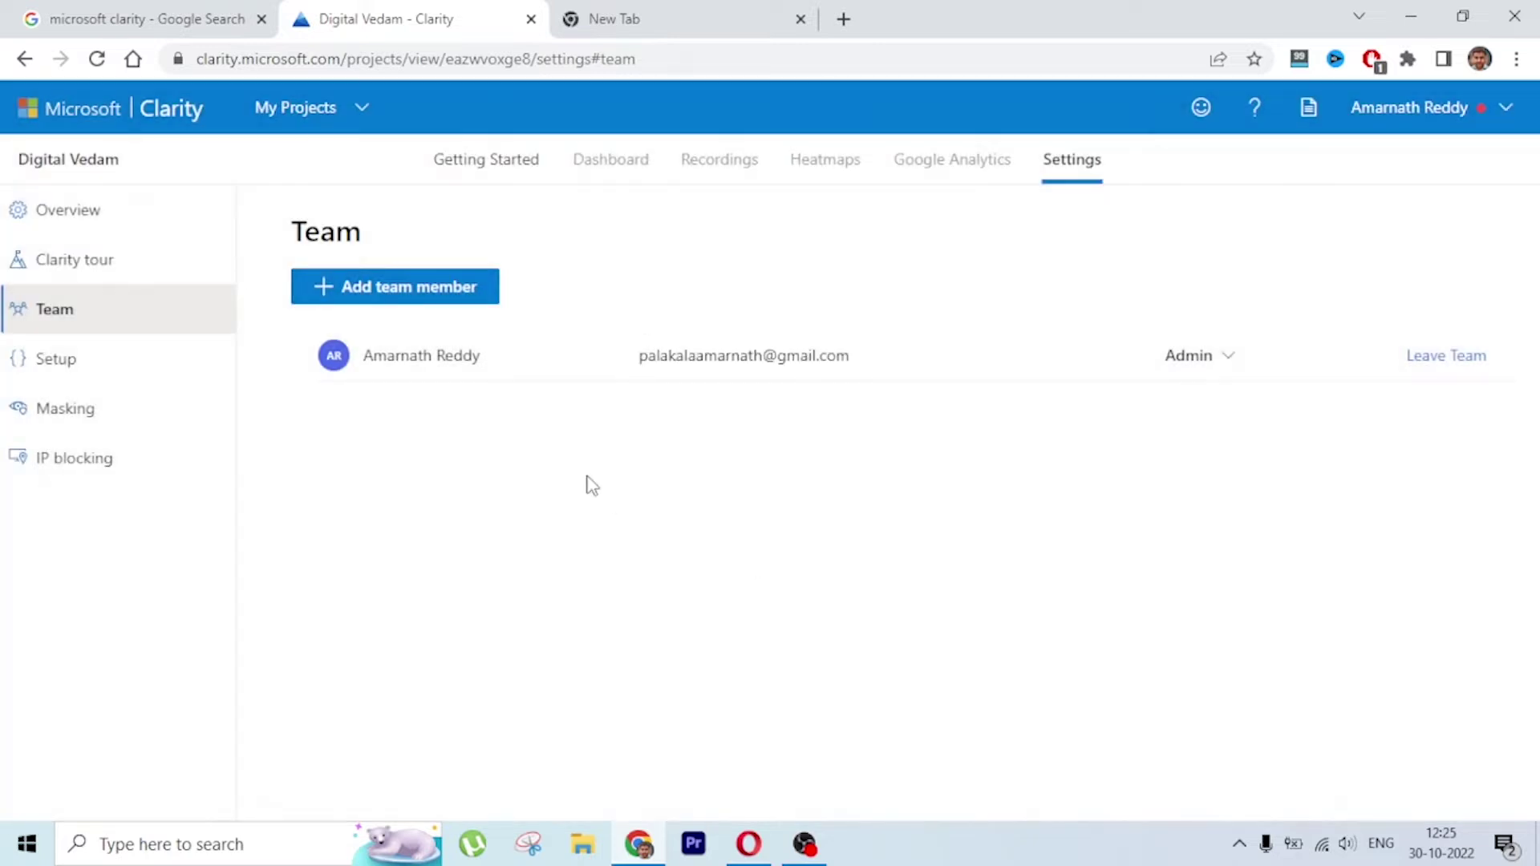
click(104, 379)
click(151, 462)
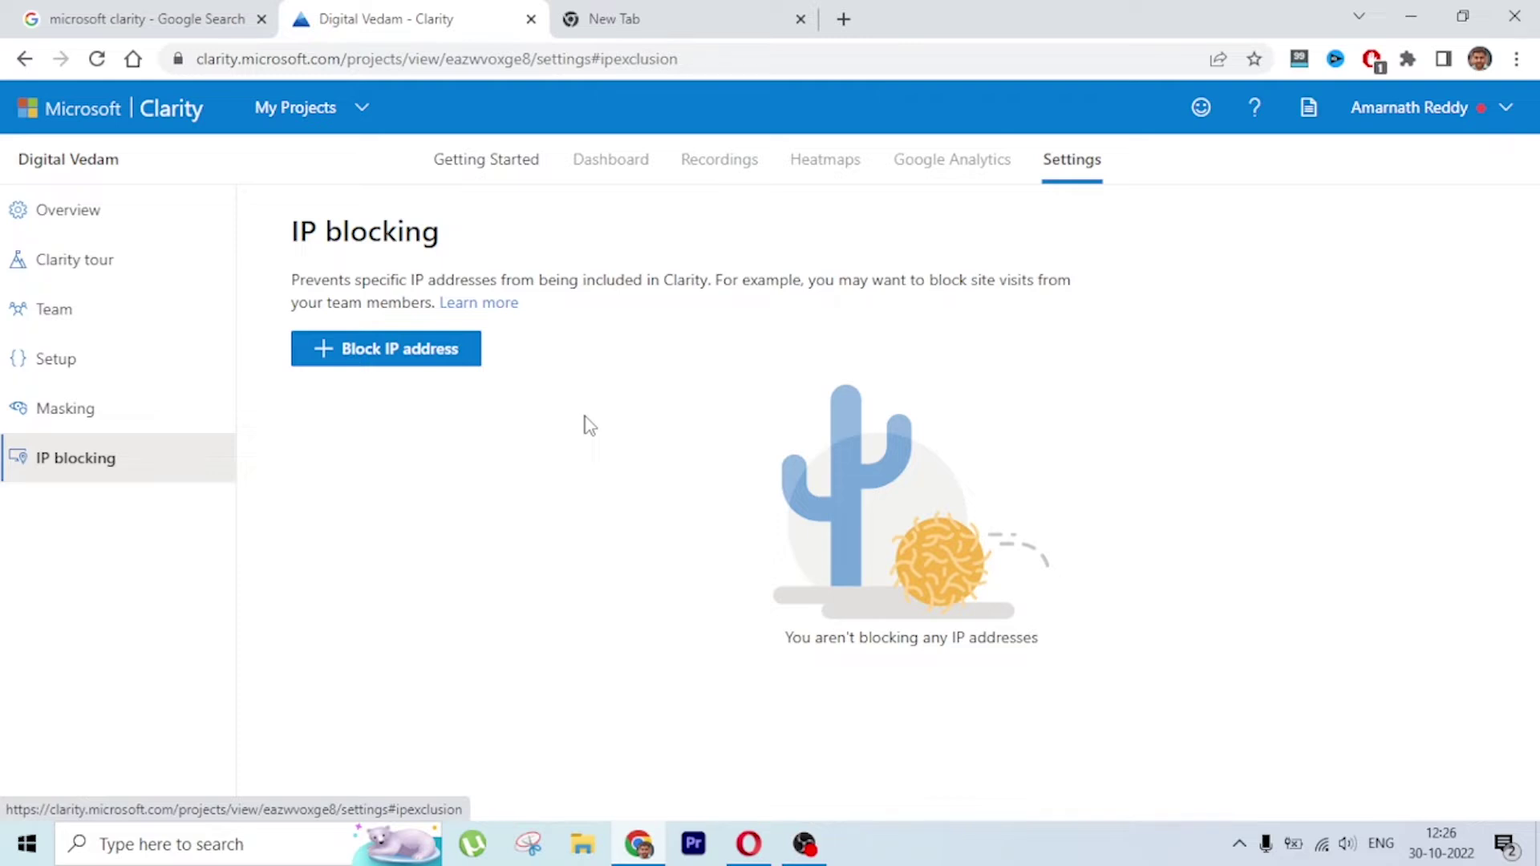
click(422, 360)
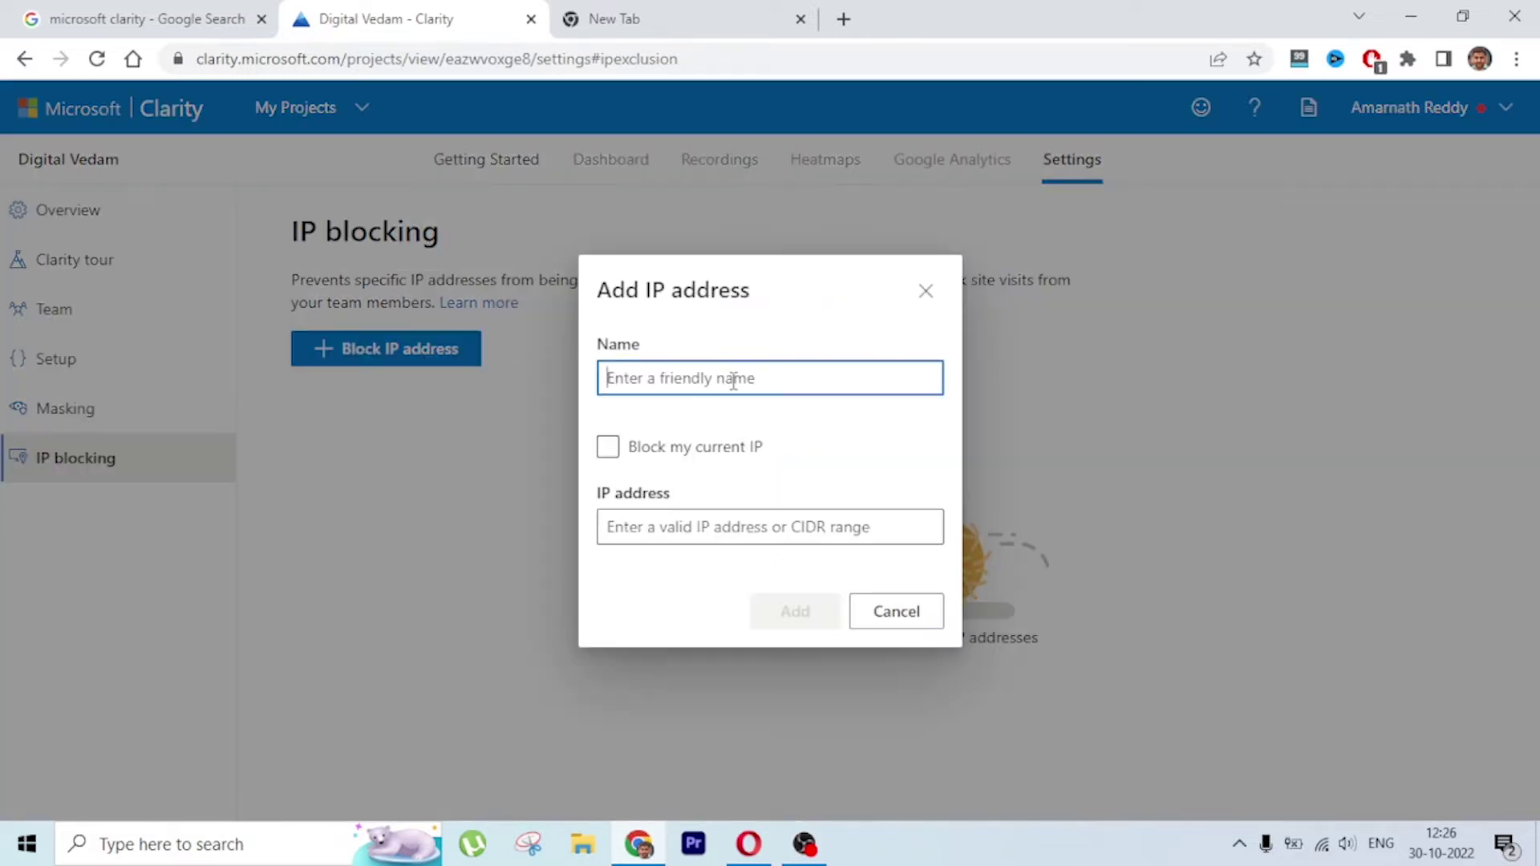
text(My Ip)
click(610, 447)
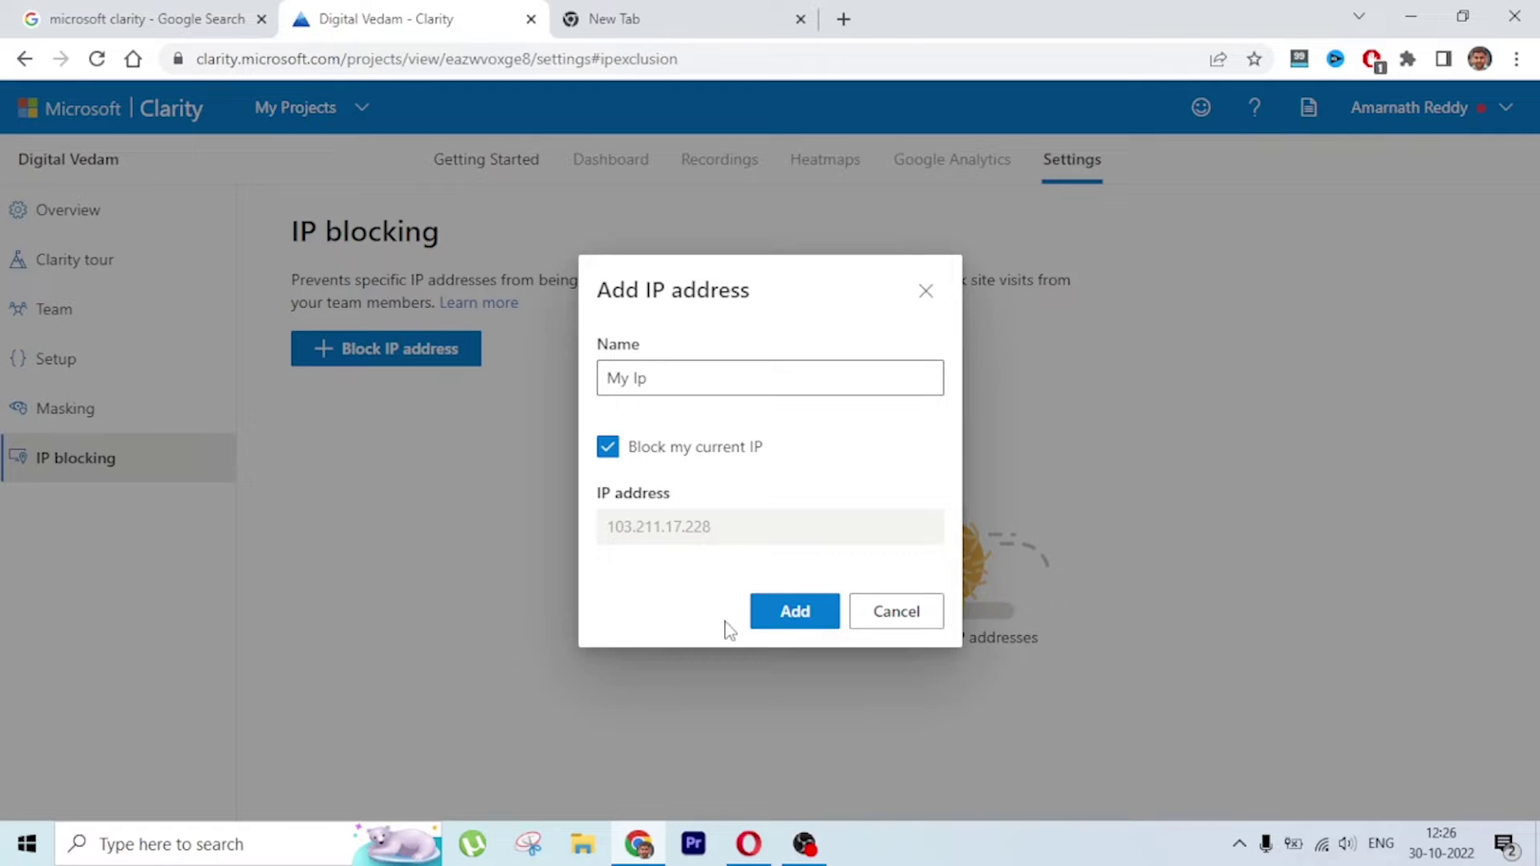
click(802, 629)
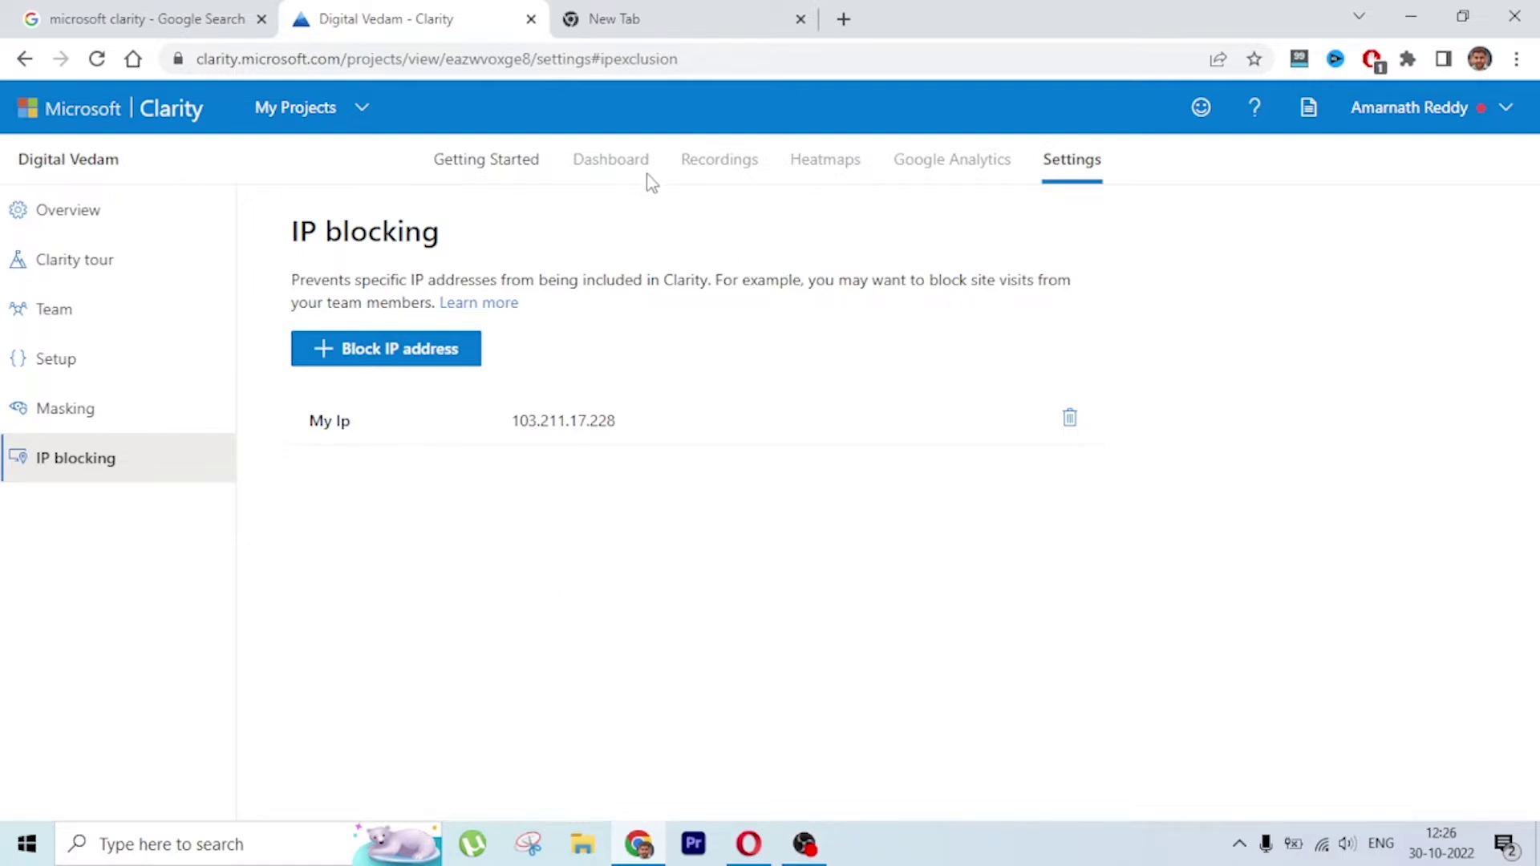
Step: Look over the Getting Started page, then return to My Projects
click(517, 164)
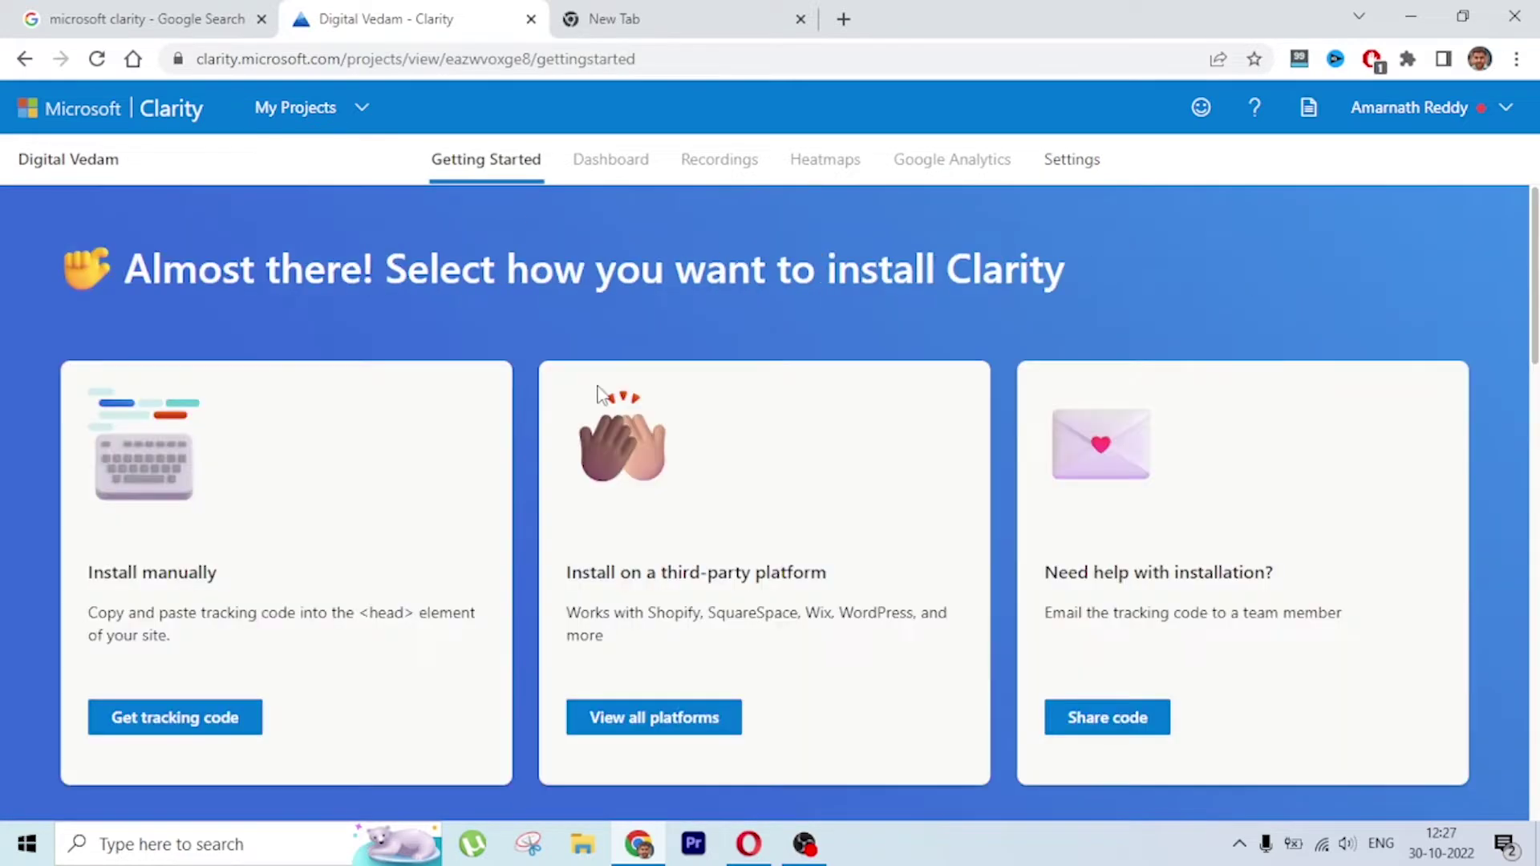
scroll(601, 393, down, 2)
scroll(602, 393, down, 2)
scroll(598, 398, up, 4)
click(295, 119)
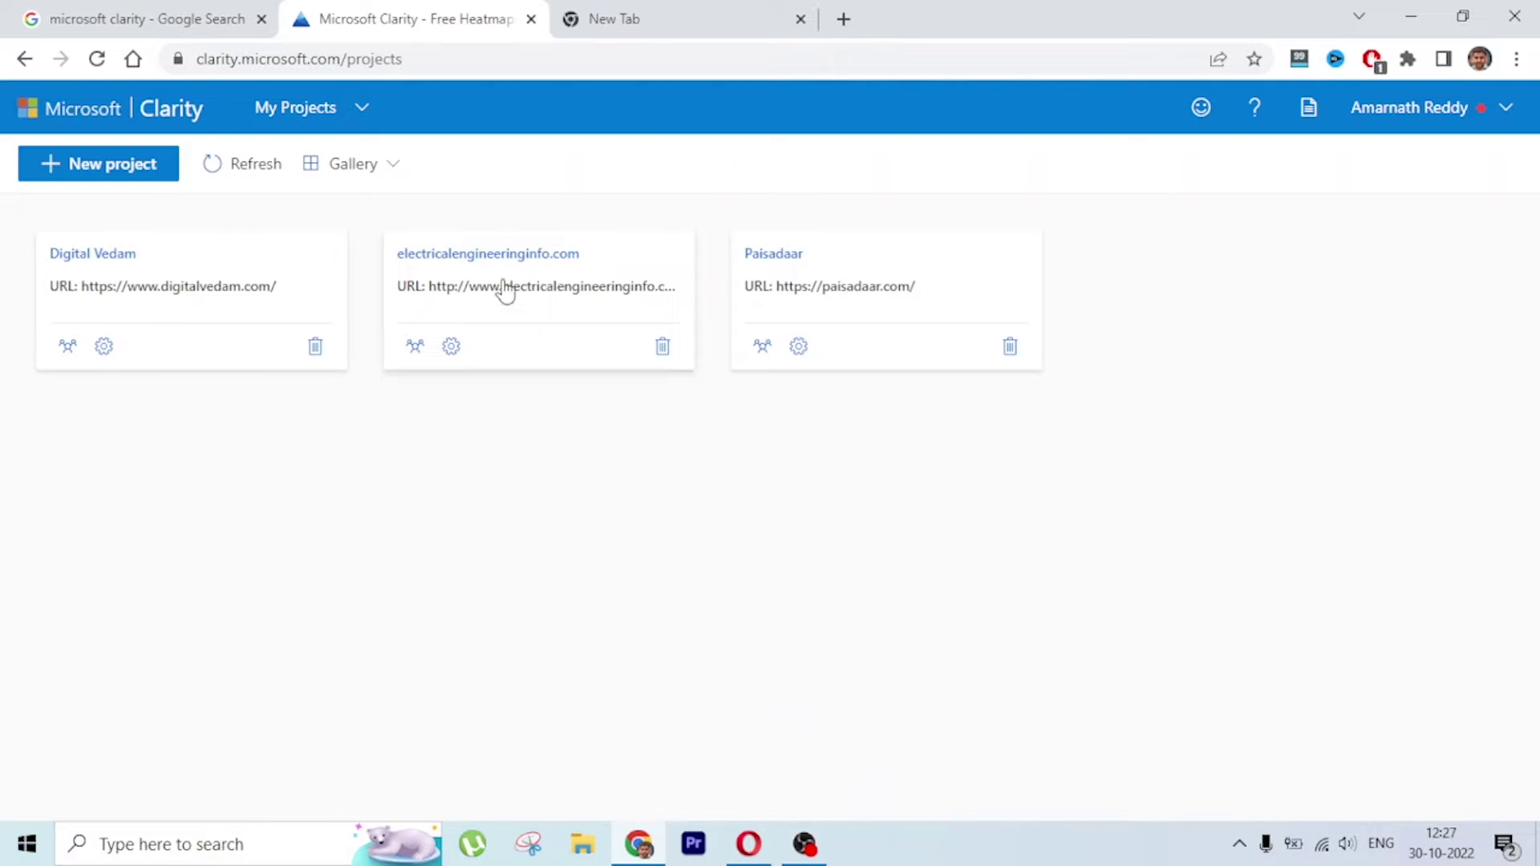
Step: Open the electricalengineeringinfo.com dashboard, look it over, and go to its Recordings list
click(484, 256)
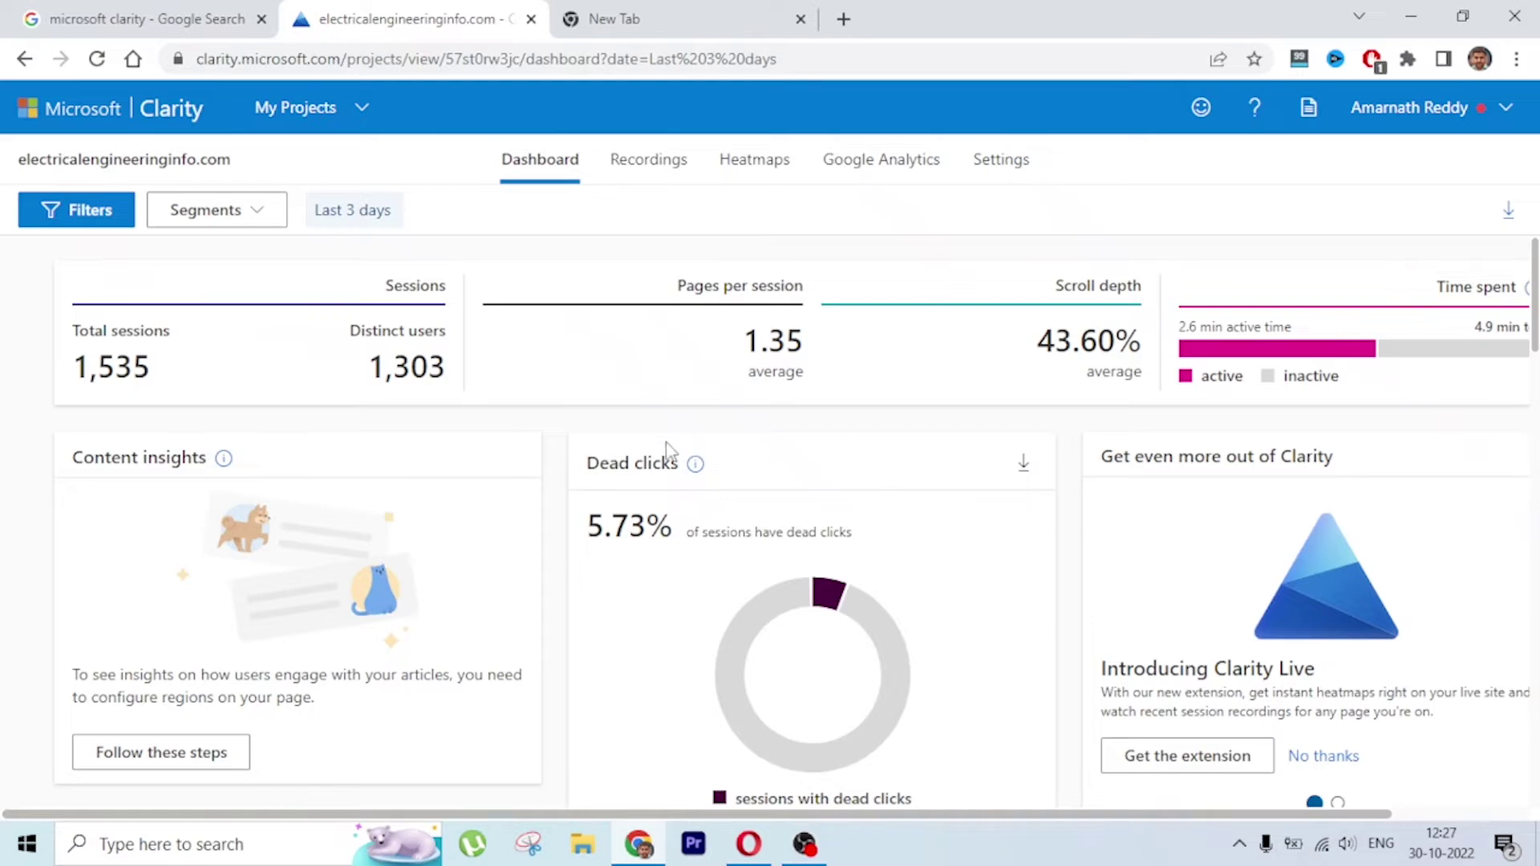
scroll(617, 490, down, 12)
scroll(618, 489, down, 10)
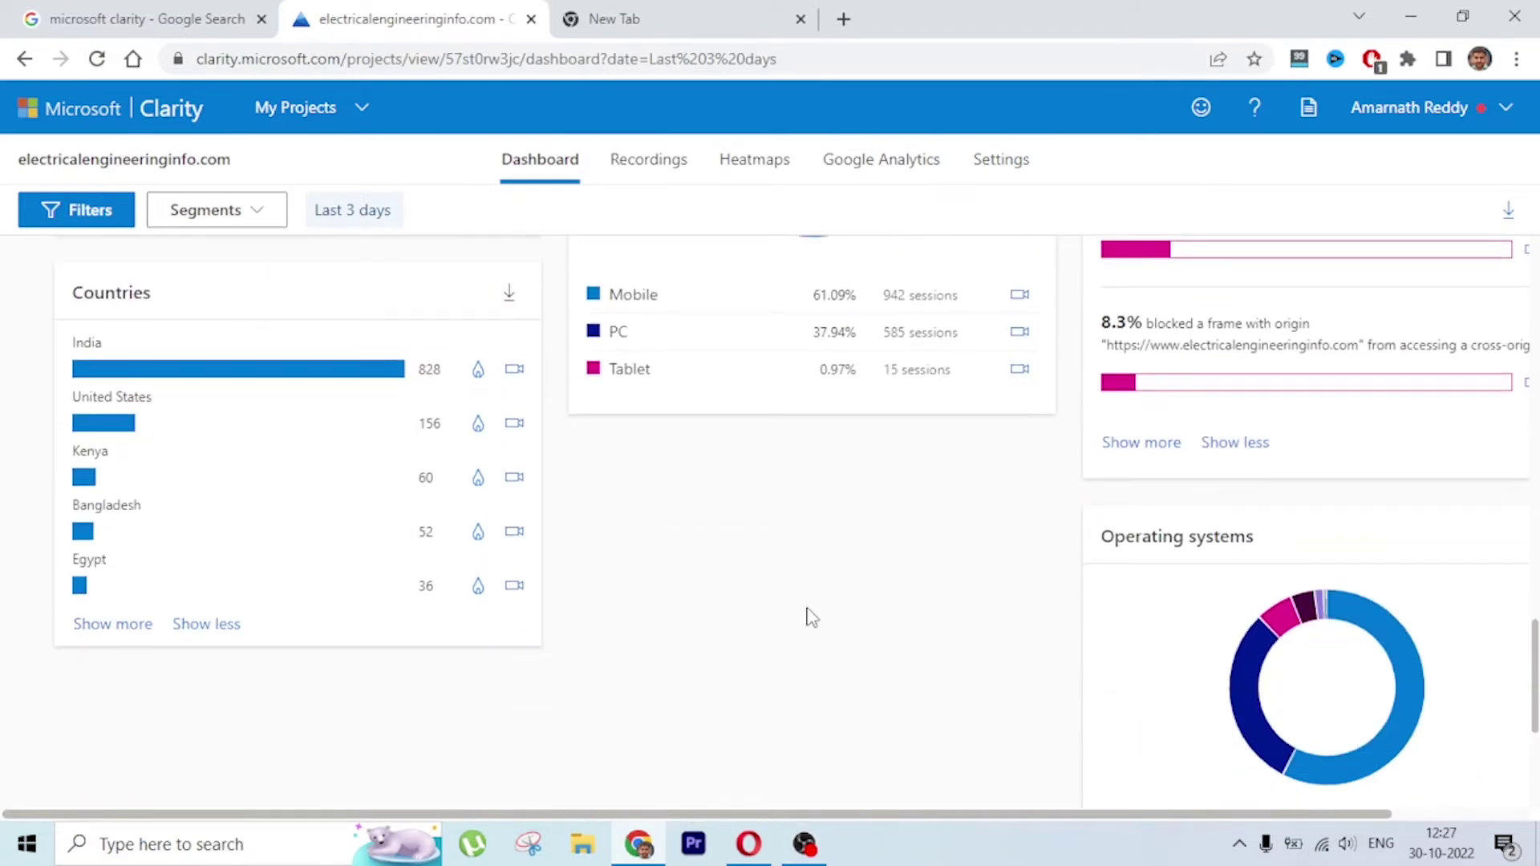
scroll(808, 614, down, 4)
scroll(811, 617, up, 15)
scroll(812, 618, right, 2)
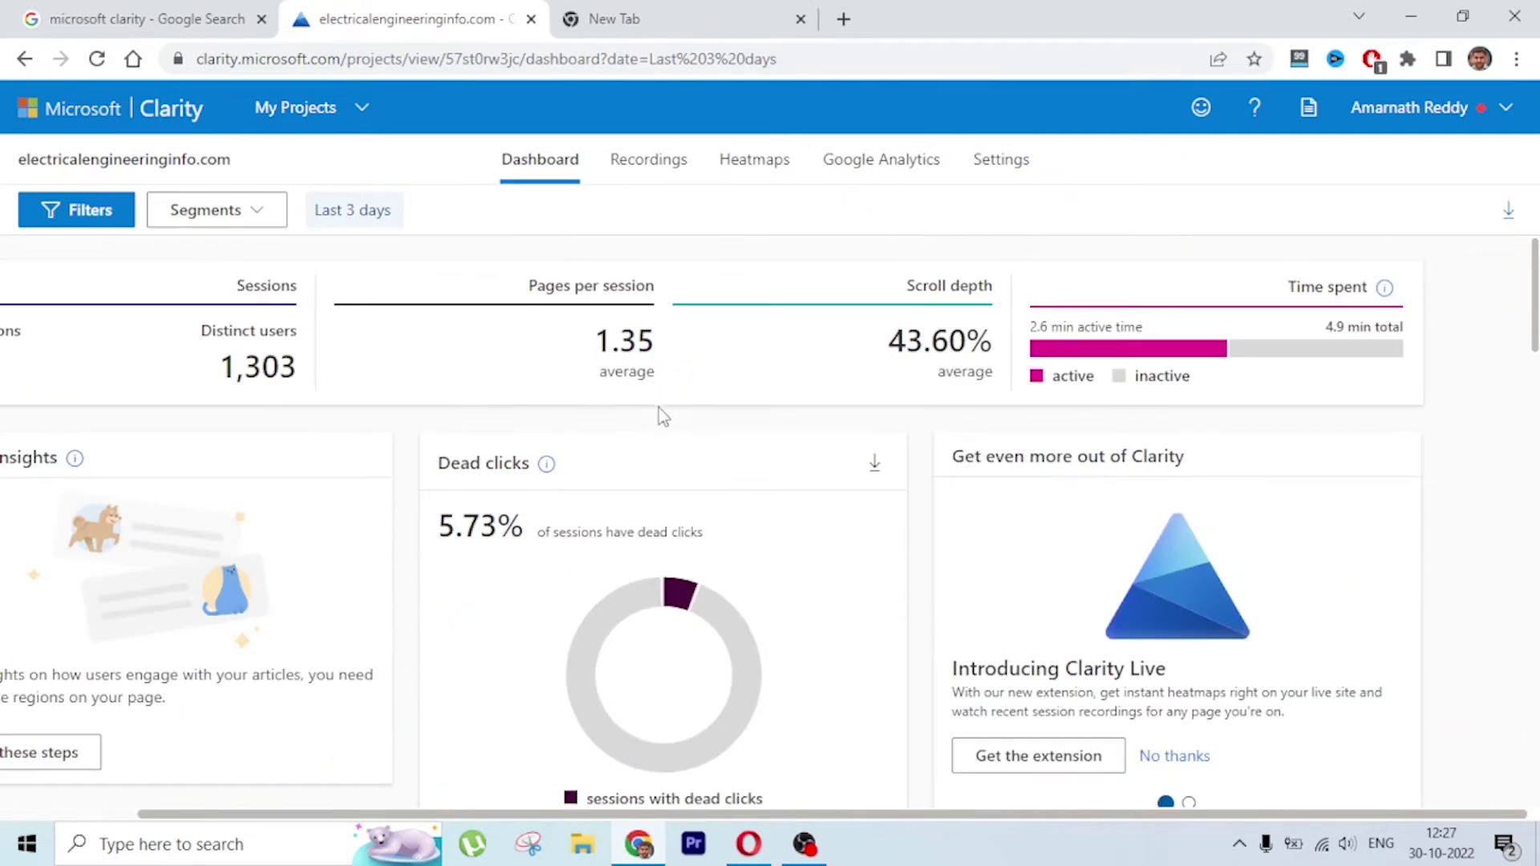
click(637, 164)
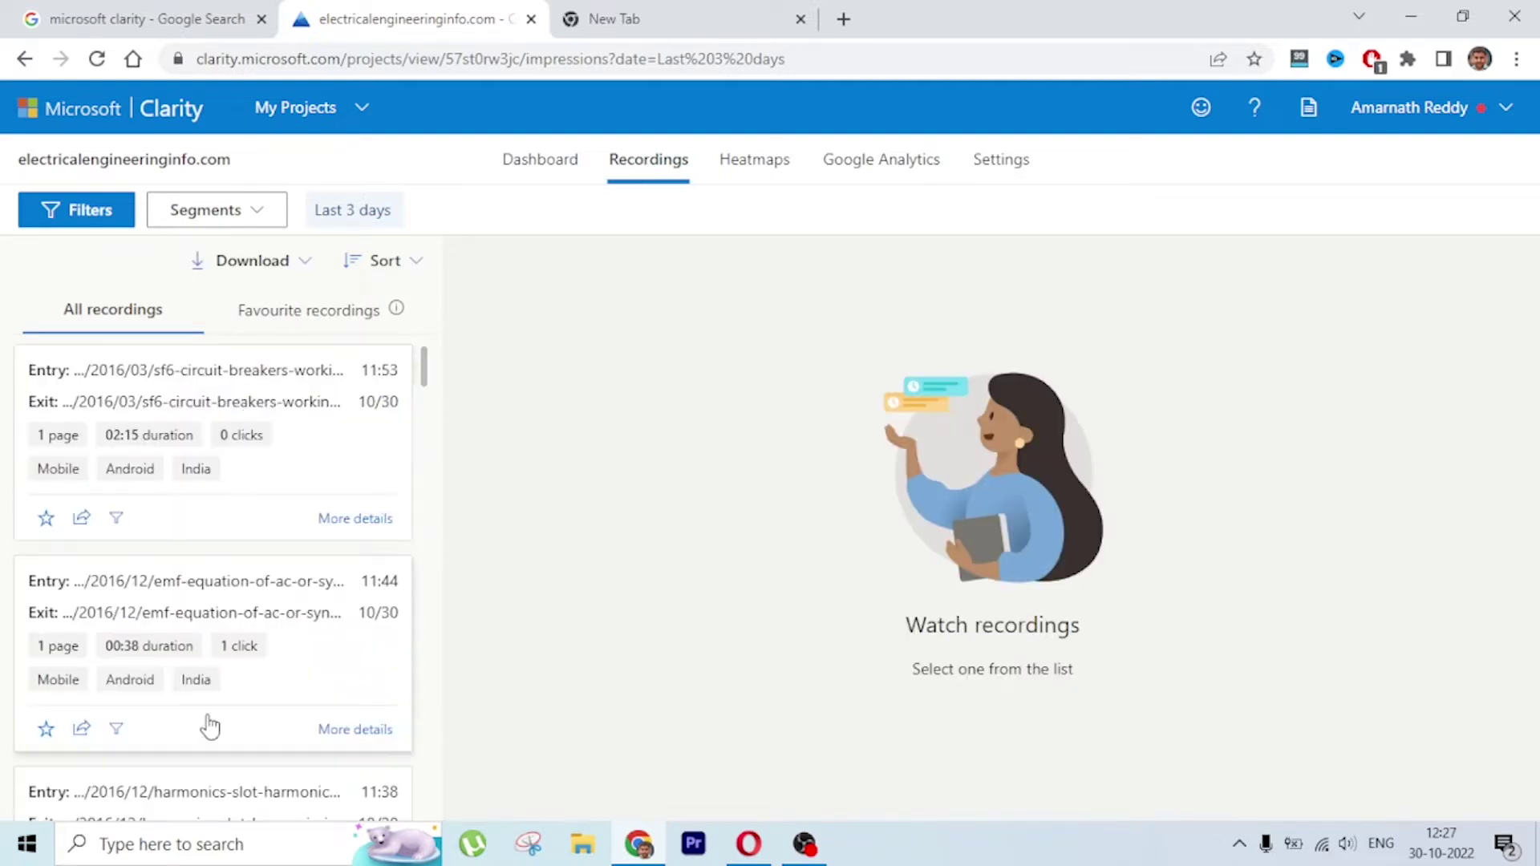
Step: Play the SF6 circuit breakers recording, then the next session at 1.5x with Skip inactivity on
click(235, 404)
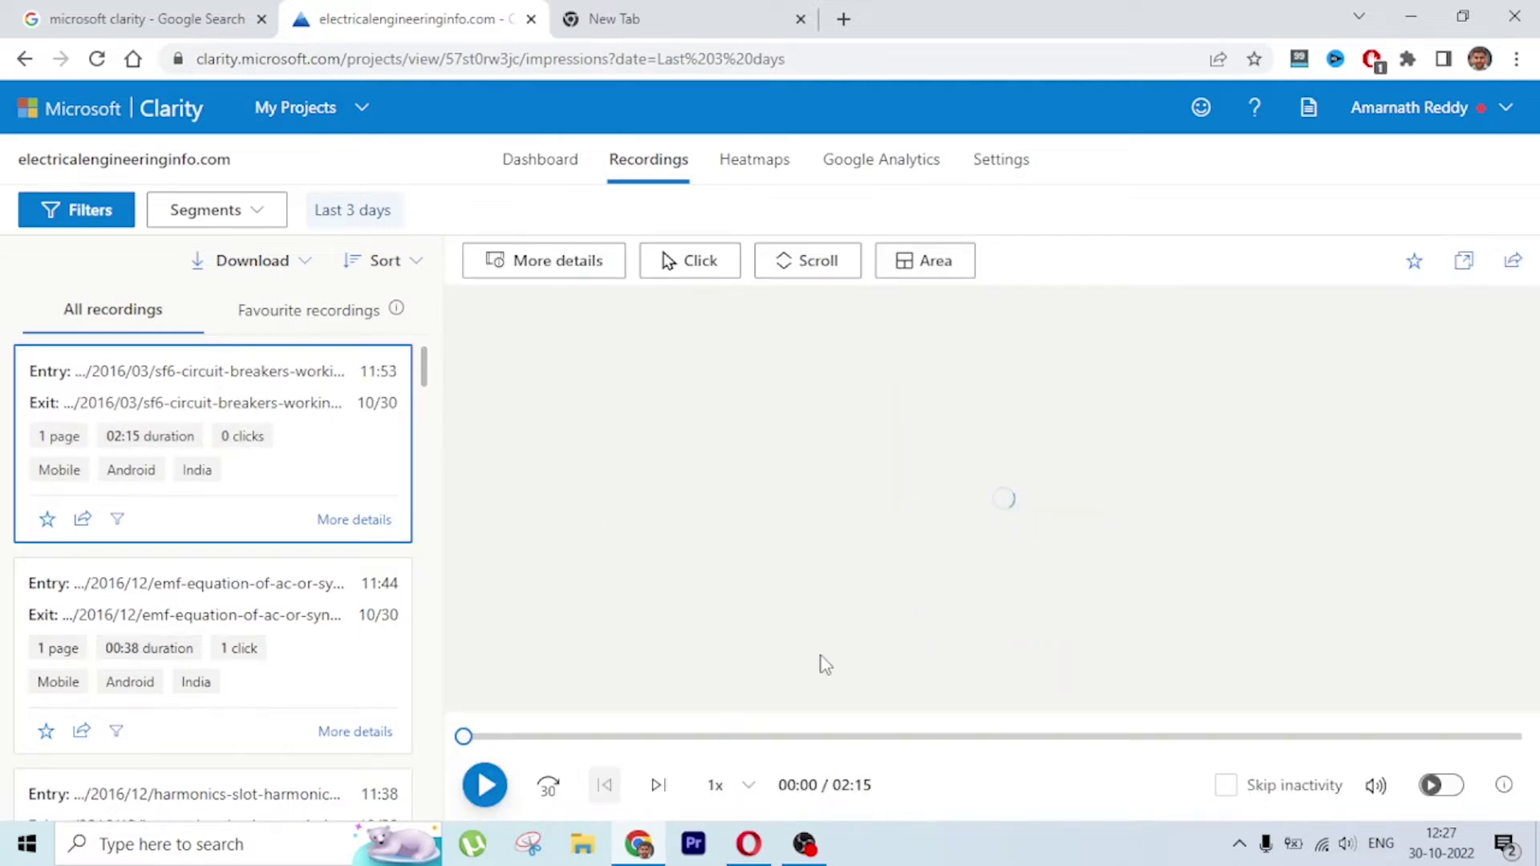
click(485, 786)
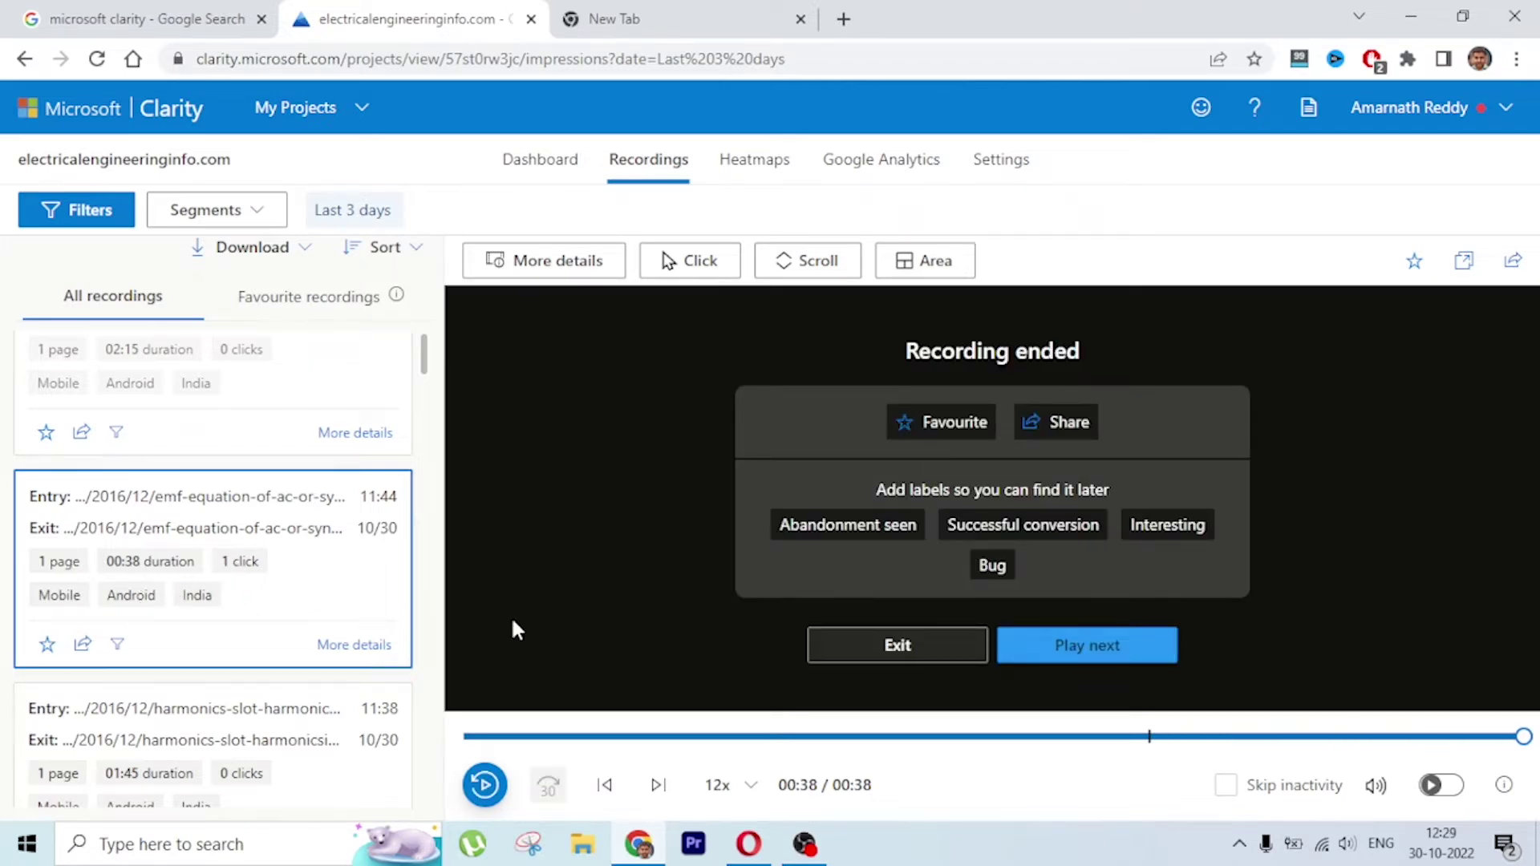
click(1137, 657)
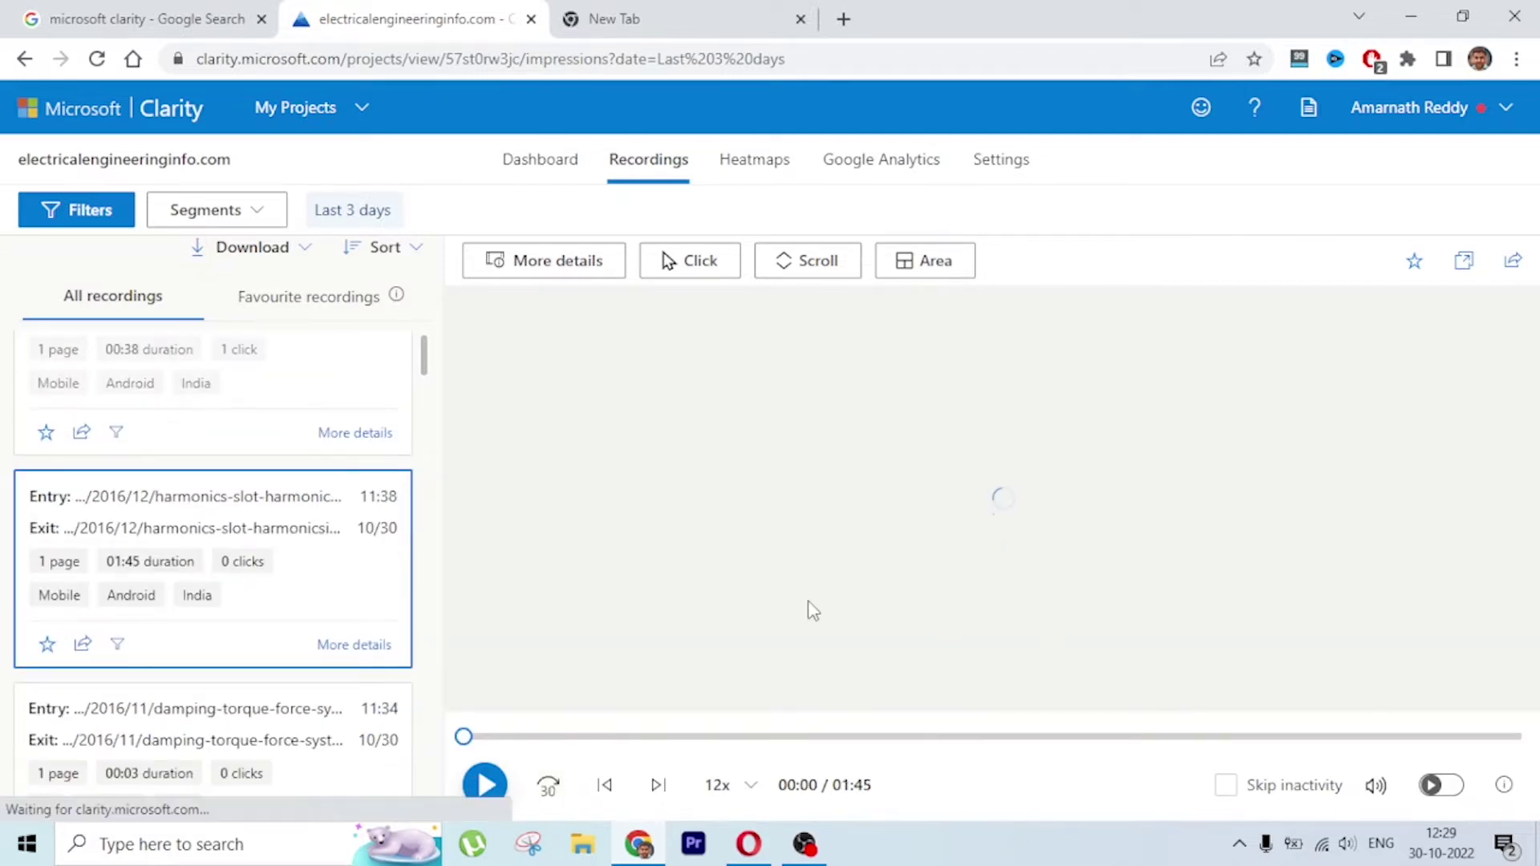
click(726, 786)
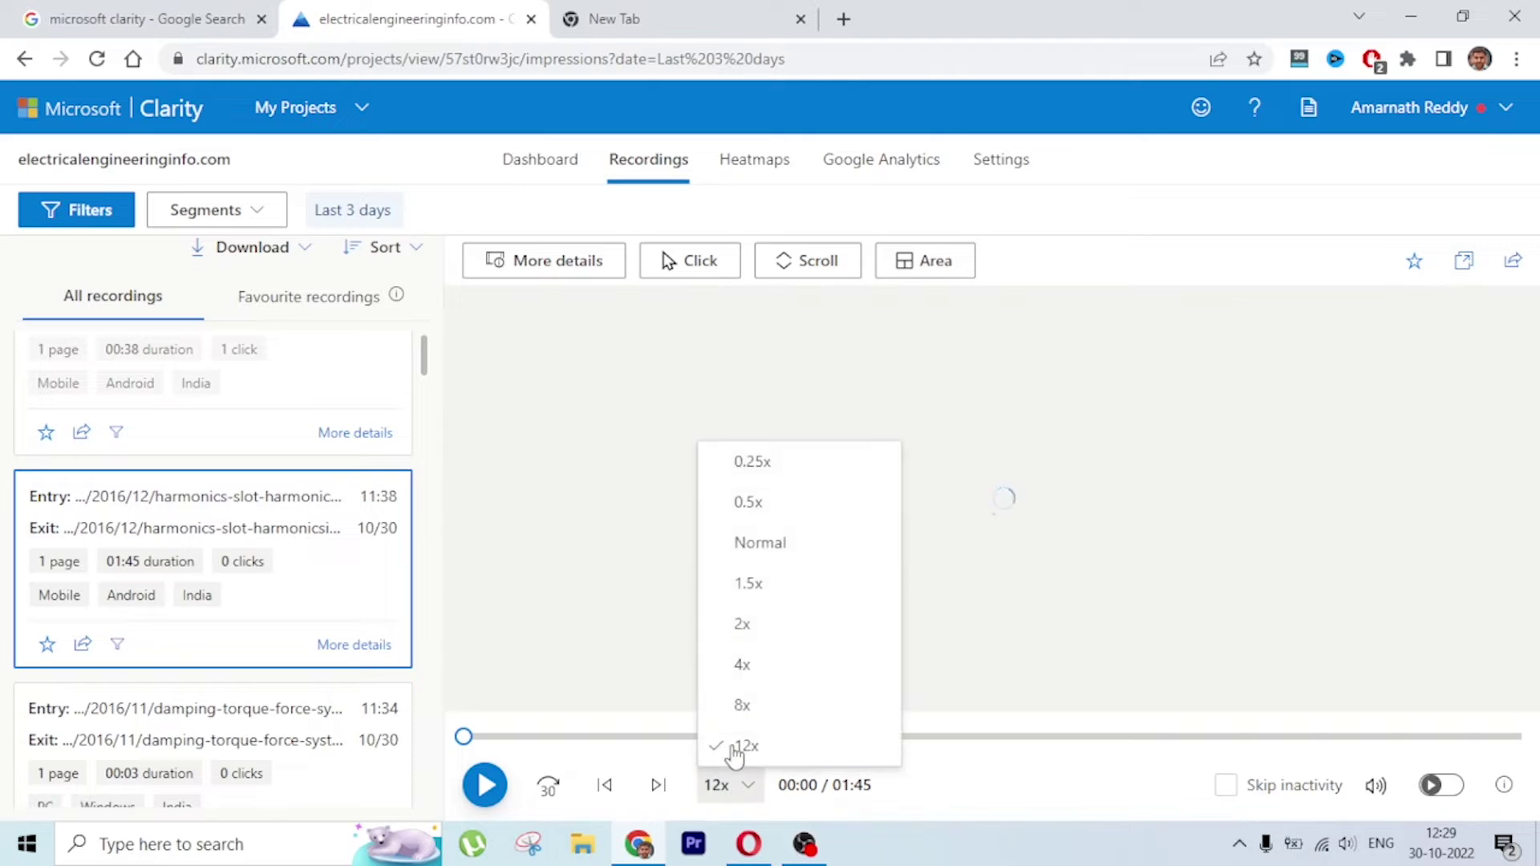
click(772, 585)
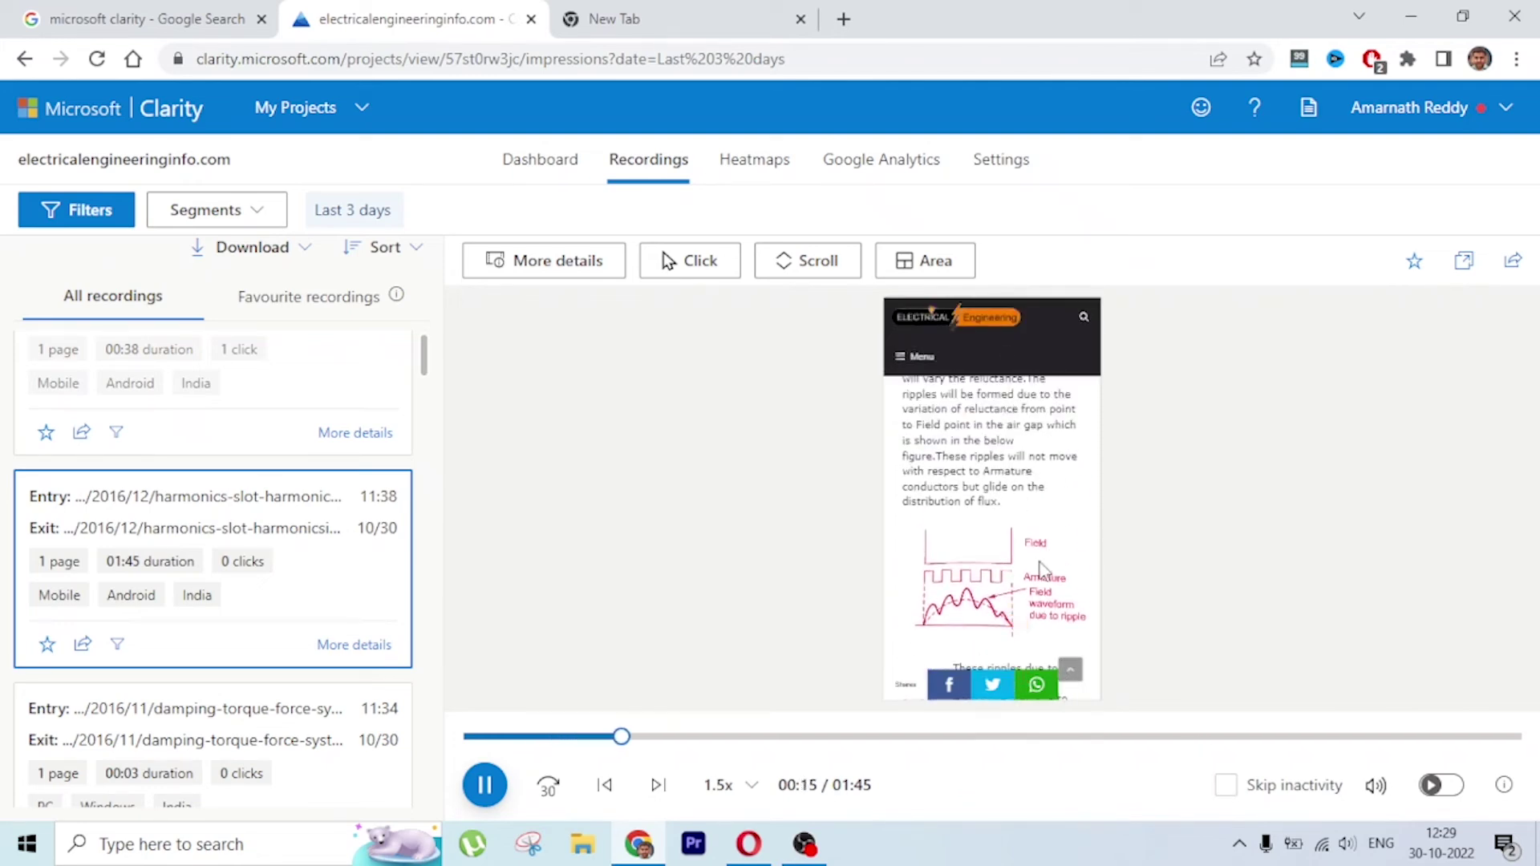
click(1231, 793)
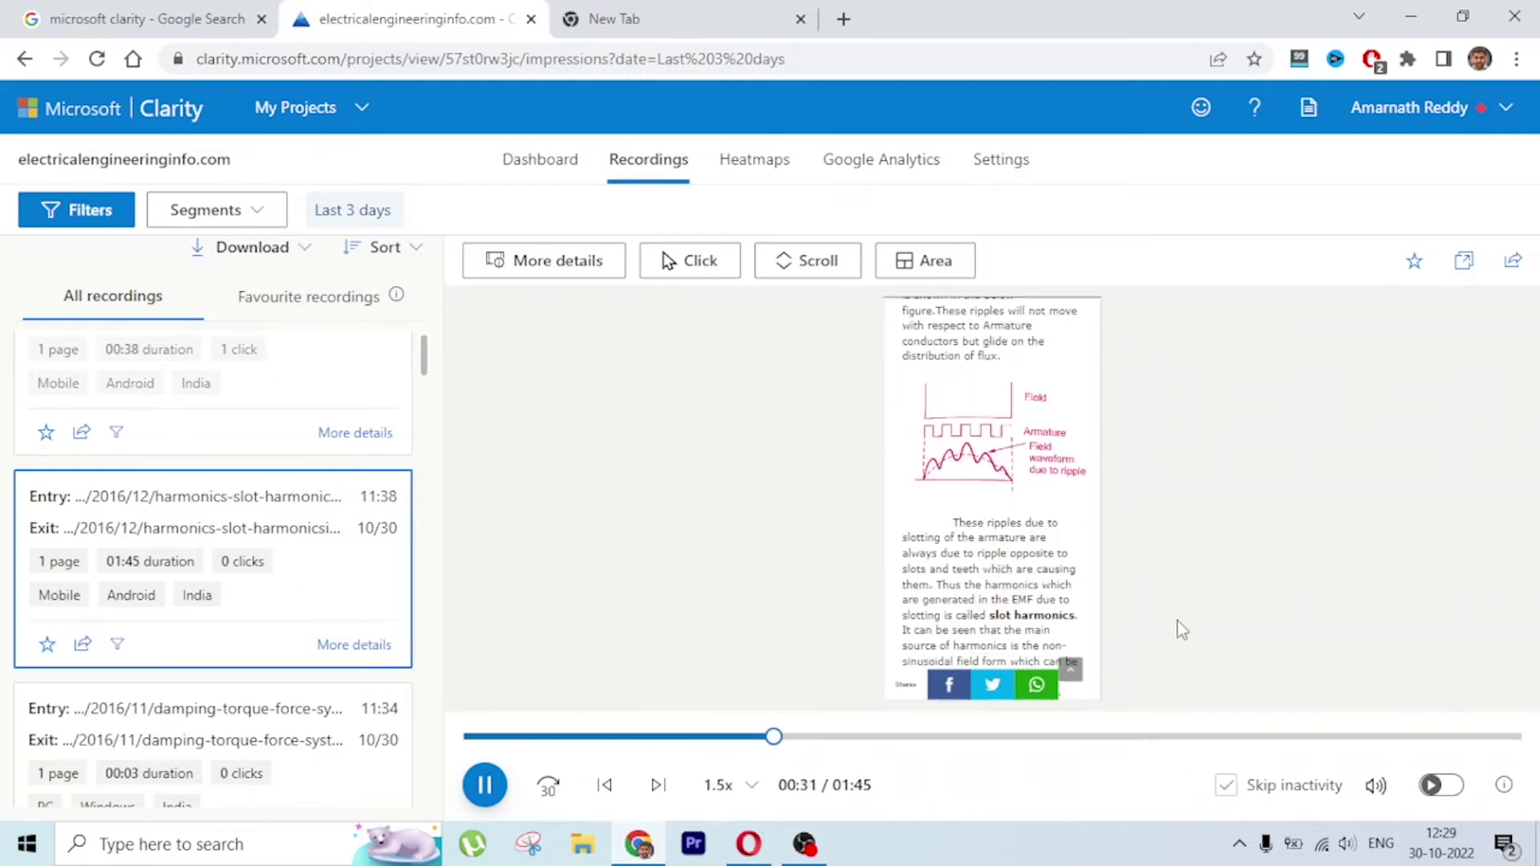
click(690, 263)
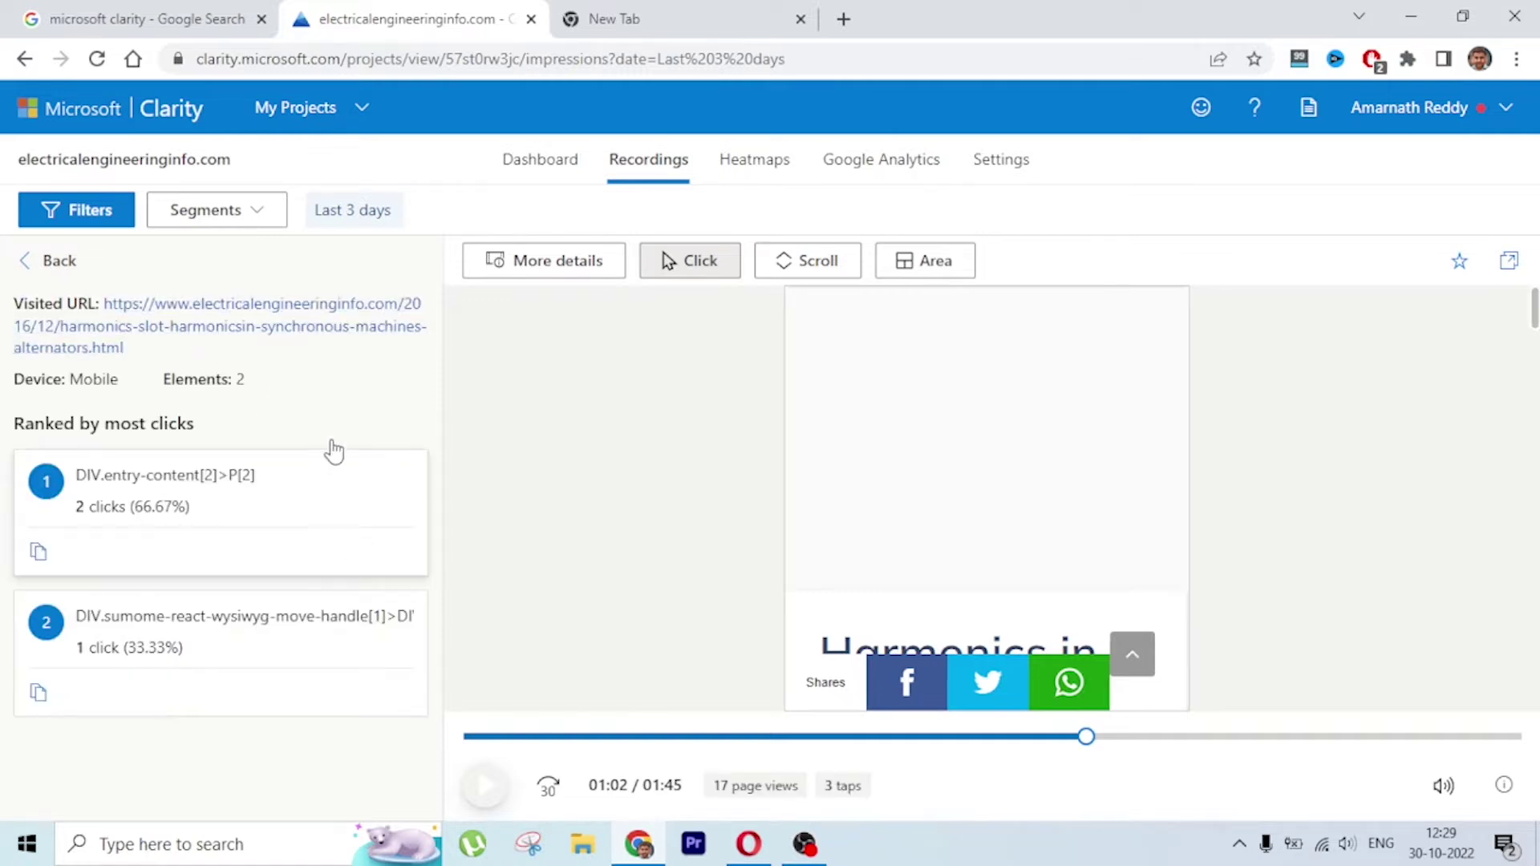
scroll(992, 561, down, 10)
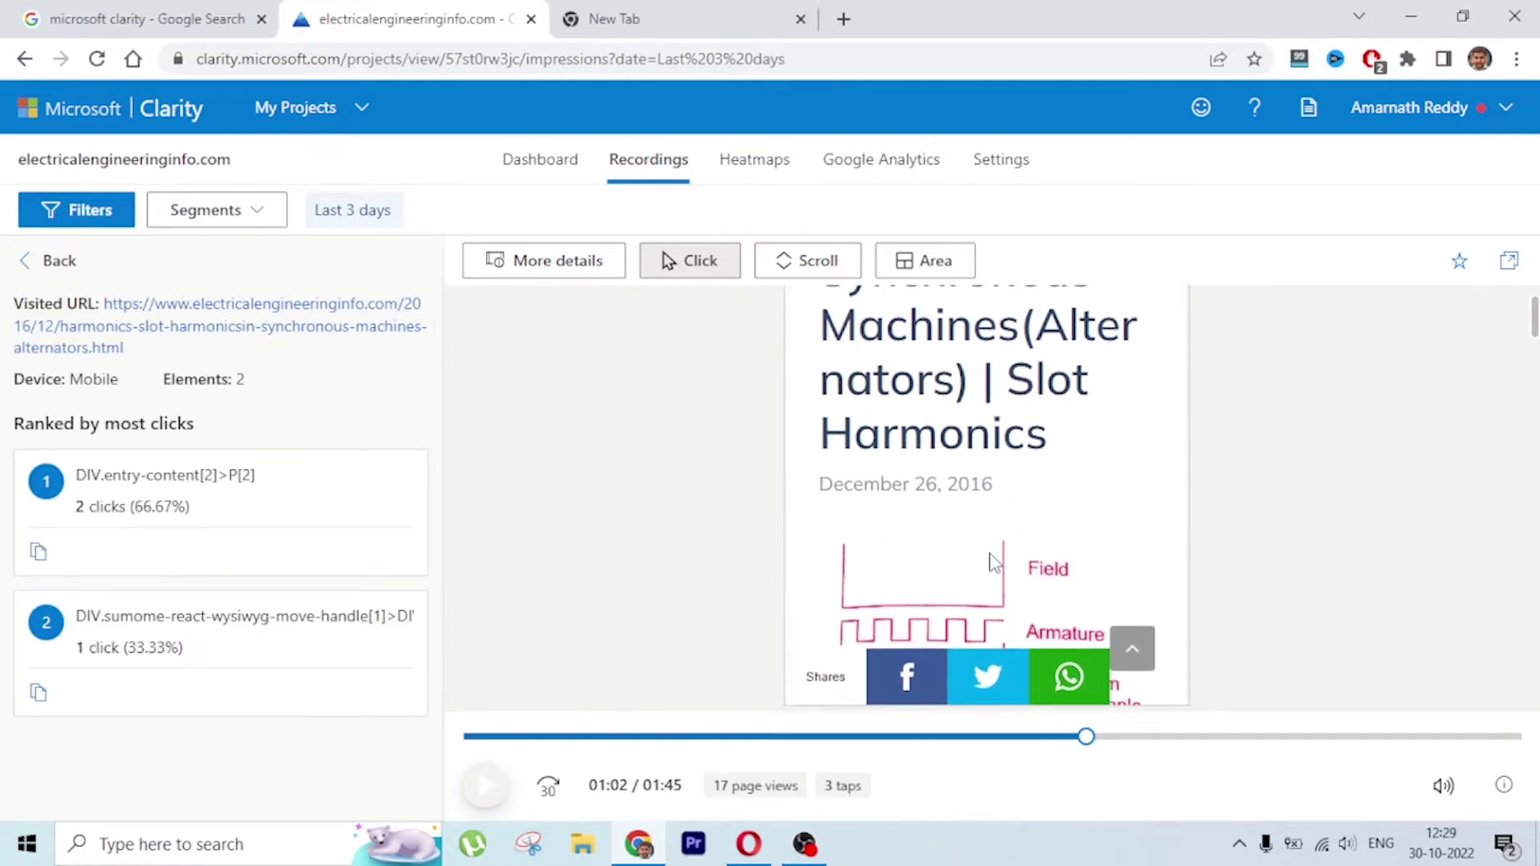
scroll(962, 521, down, 5)
mouse_move(1006, 473)
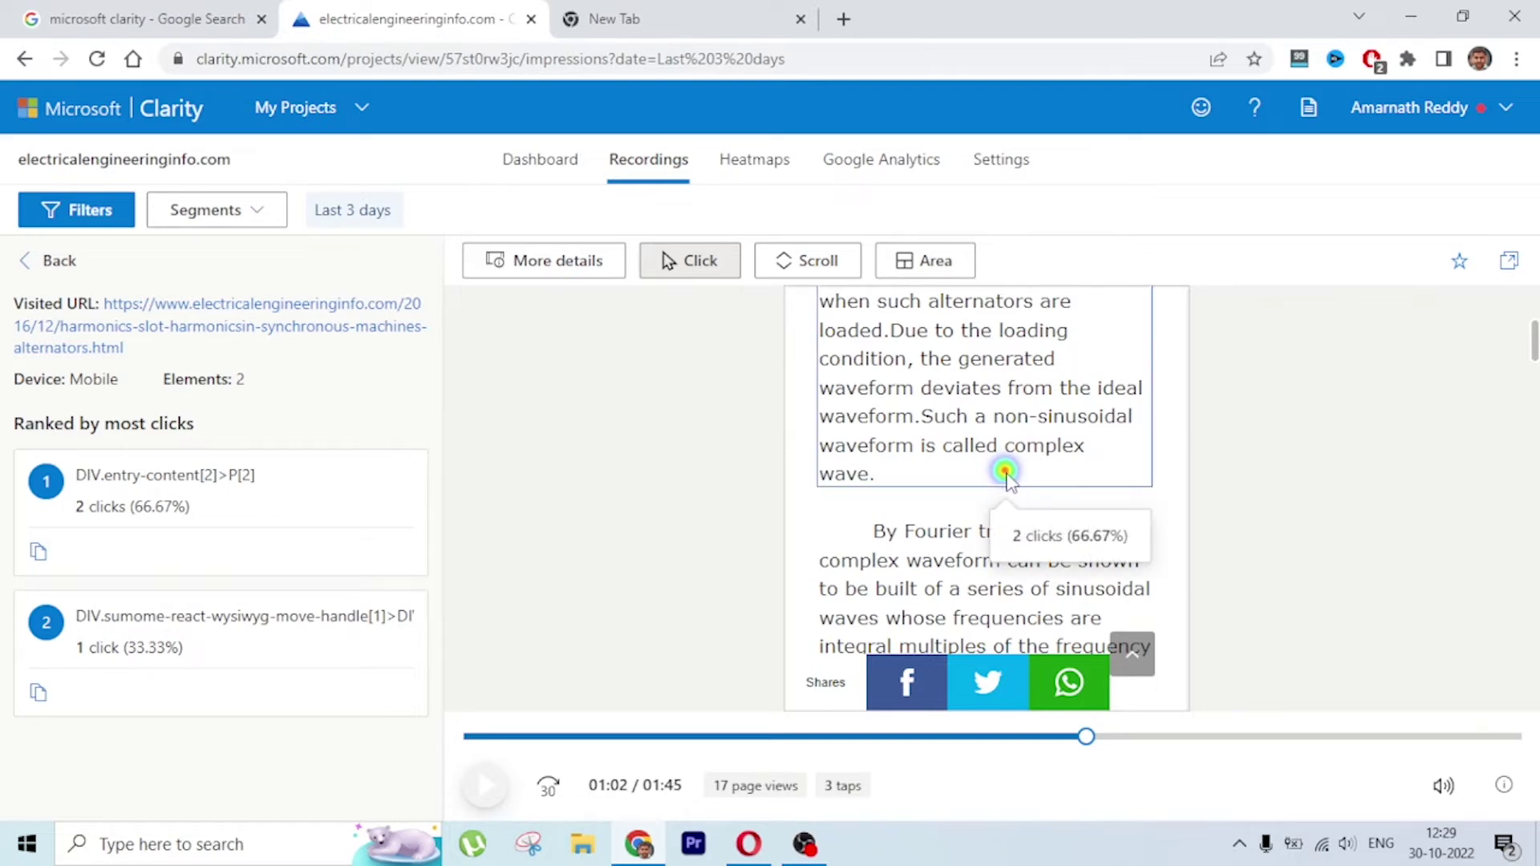
click(251, 640)
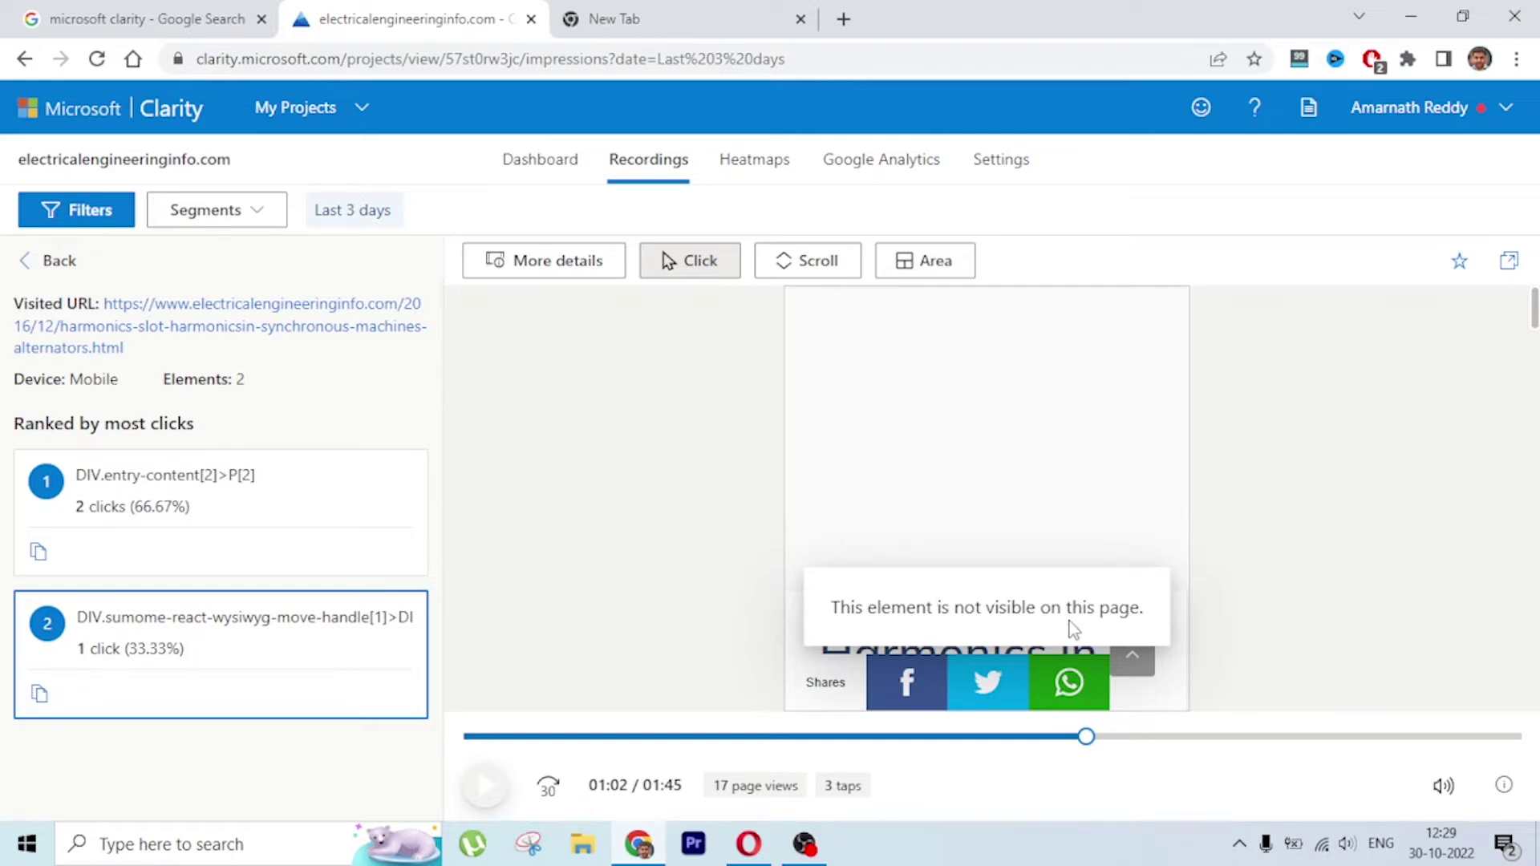
click(61, 259)
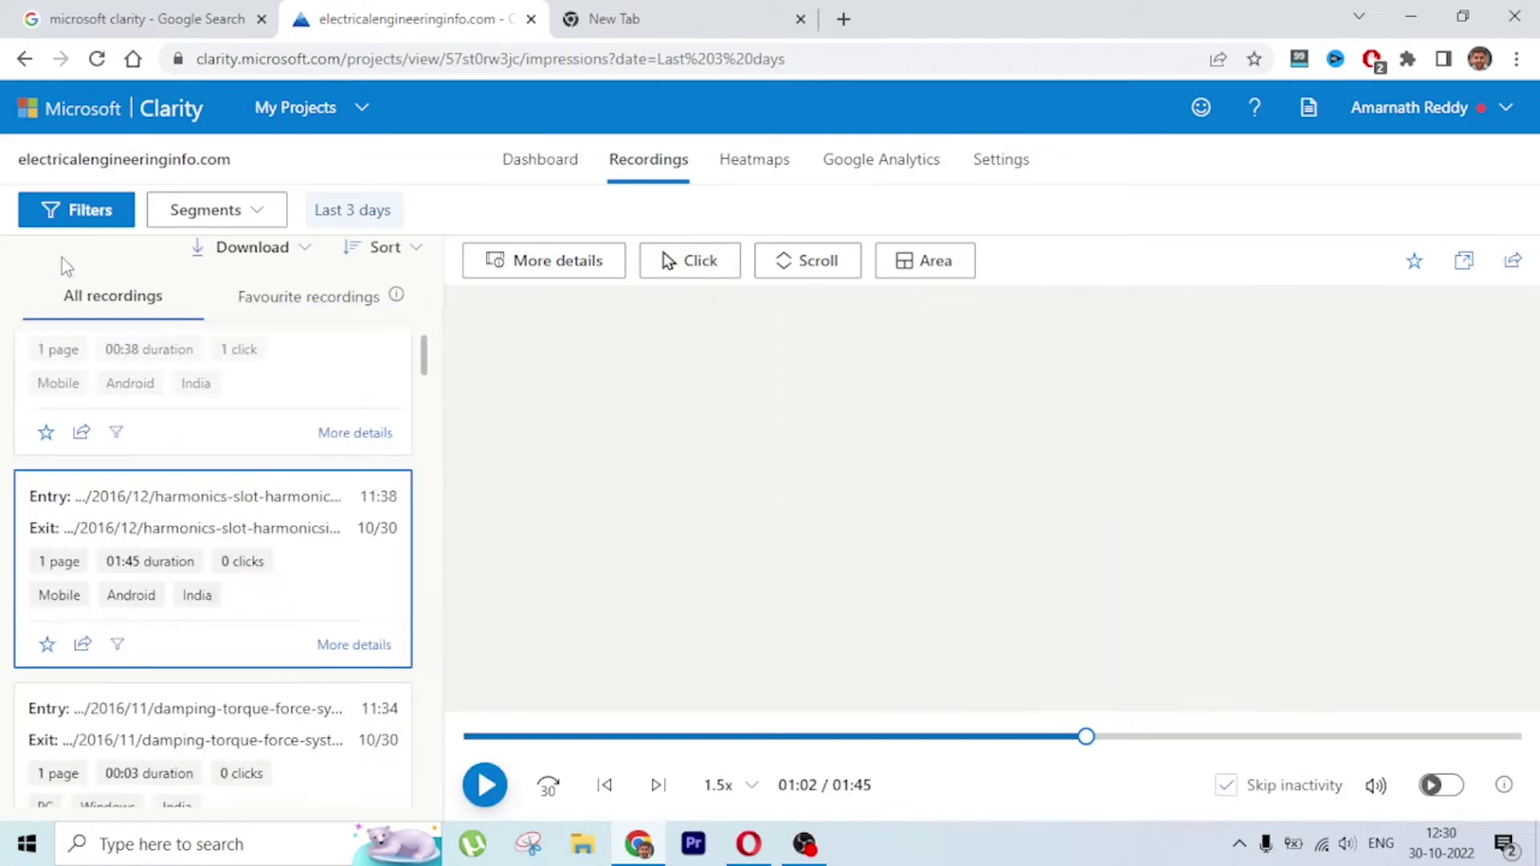
click(357, 220)
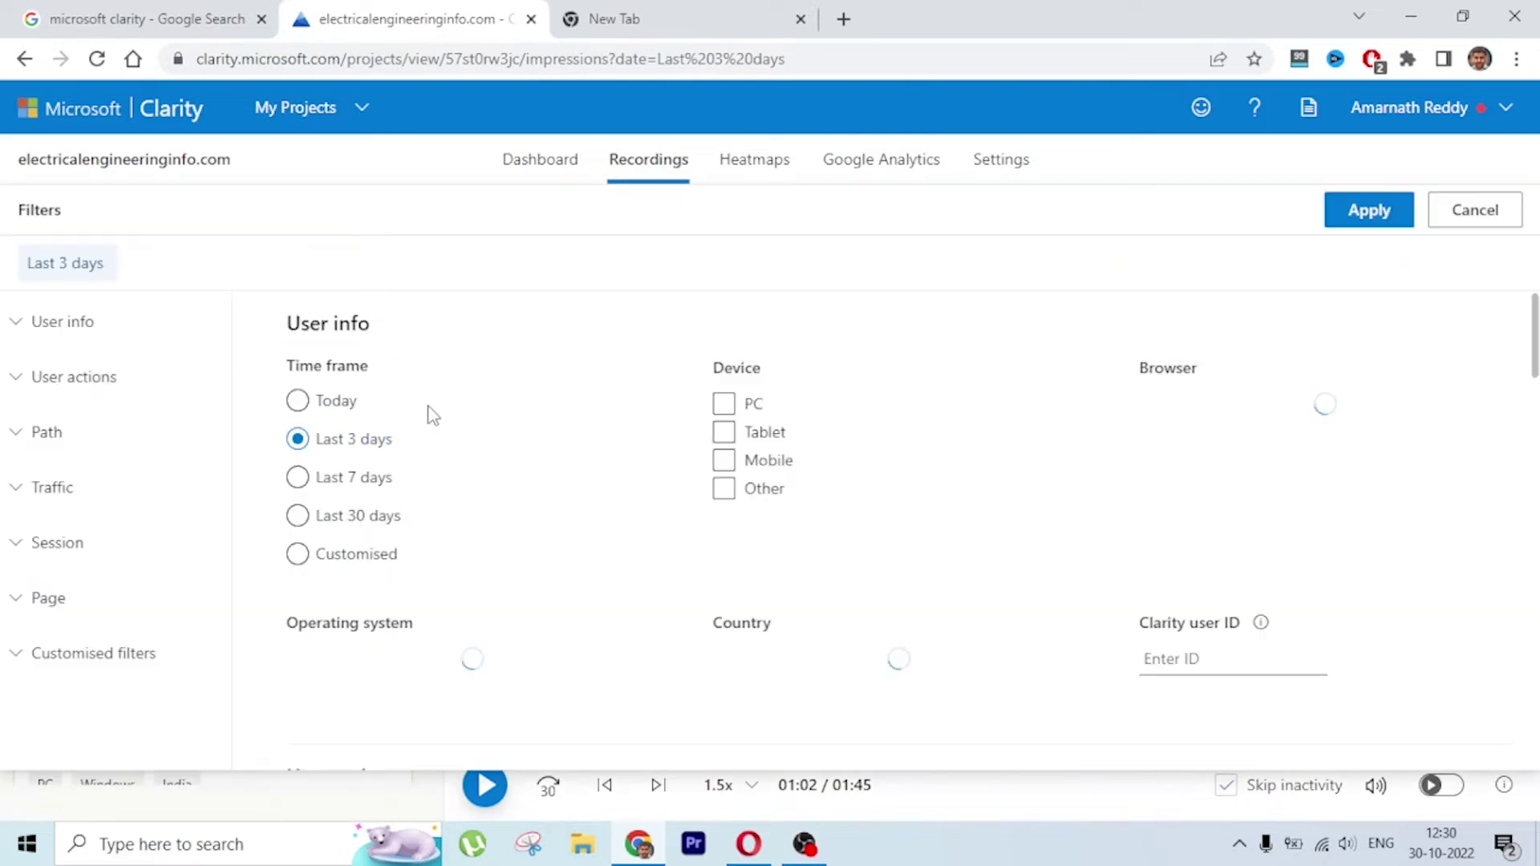
scroll(678, 506, down, 2)
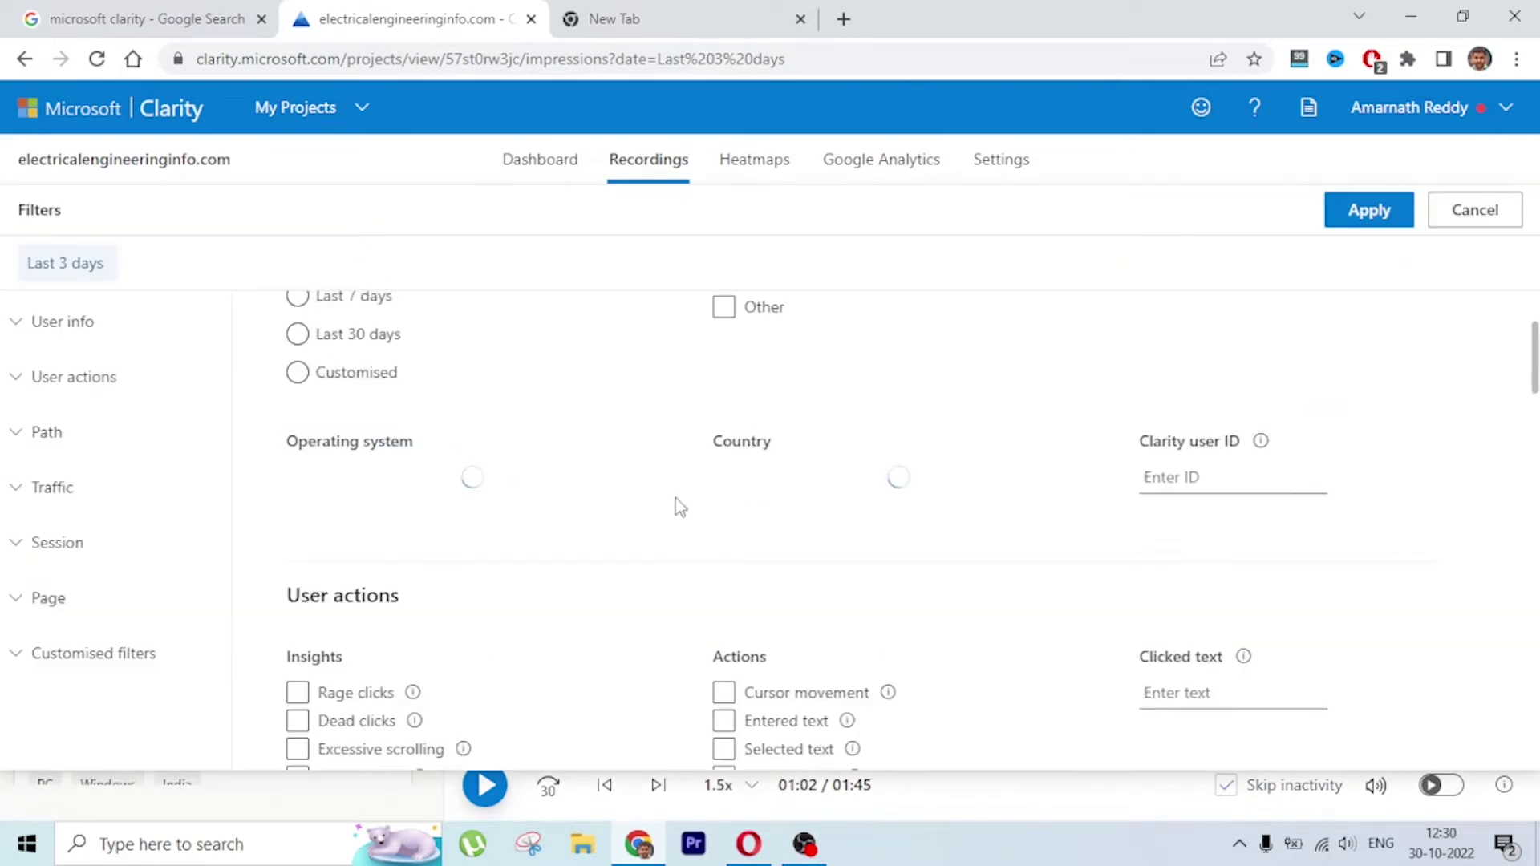
scroll(675, 498, down, 2)
scroll(666, 501, up, 4)
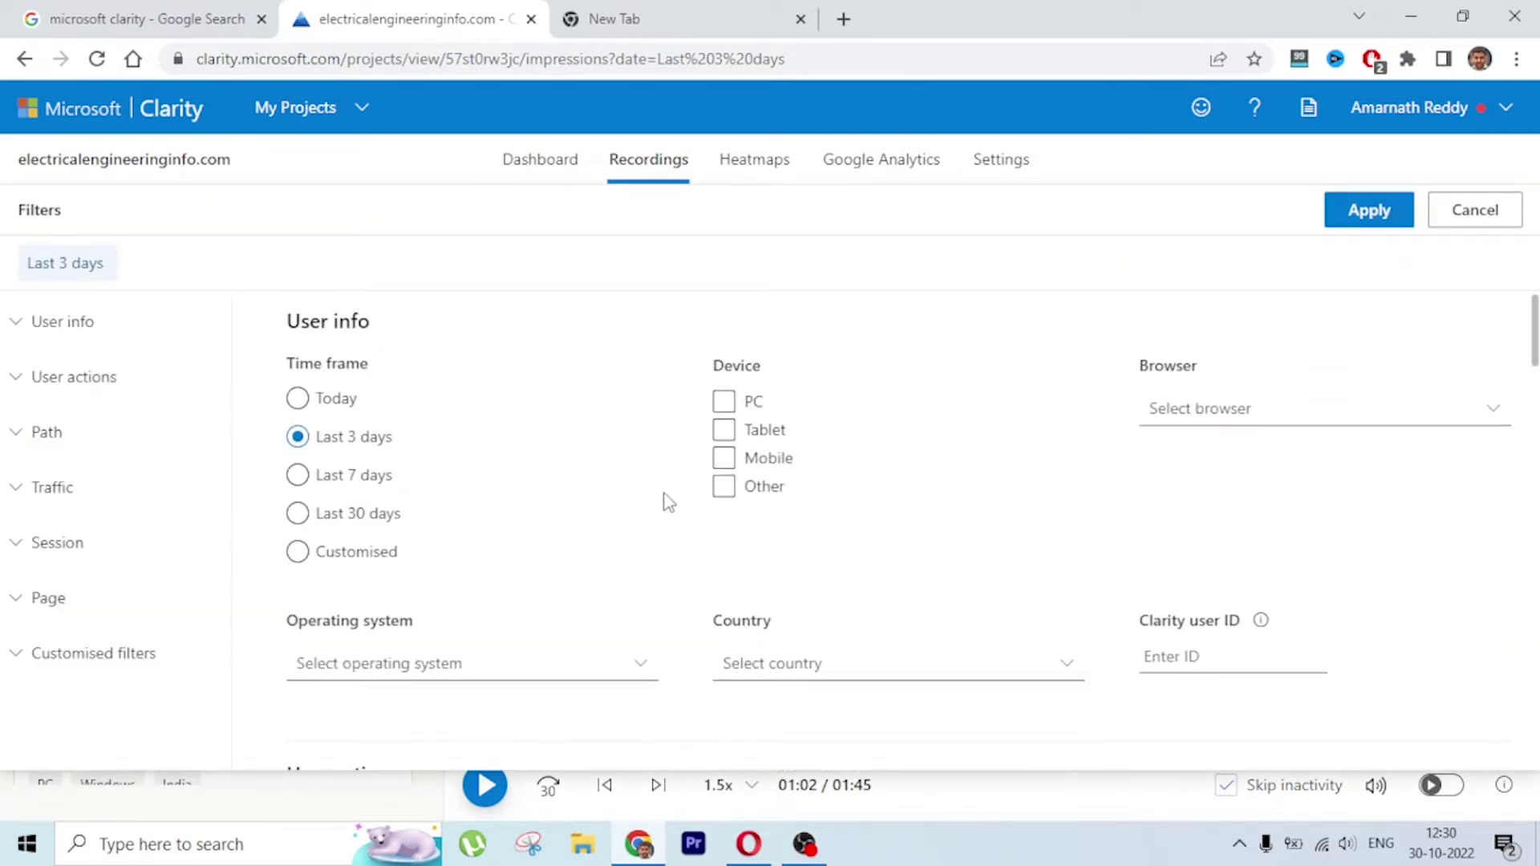
click(358, 476)
click(725, 457)
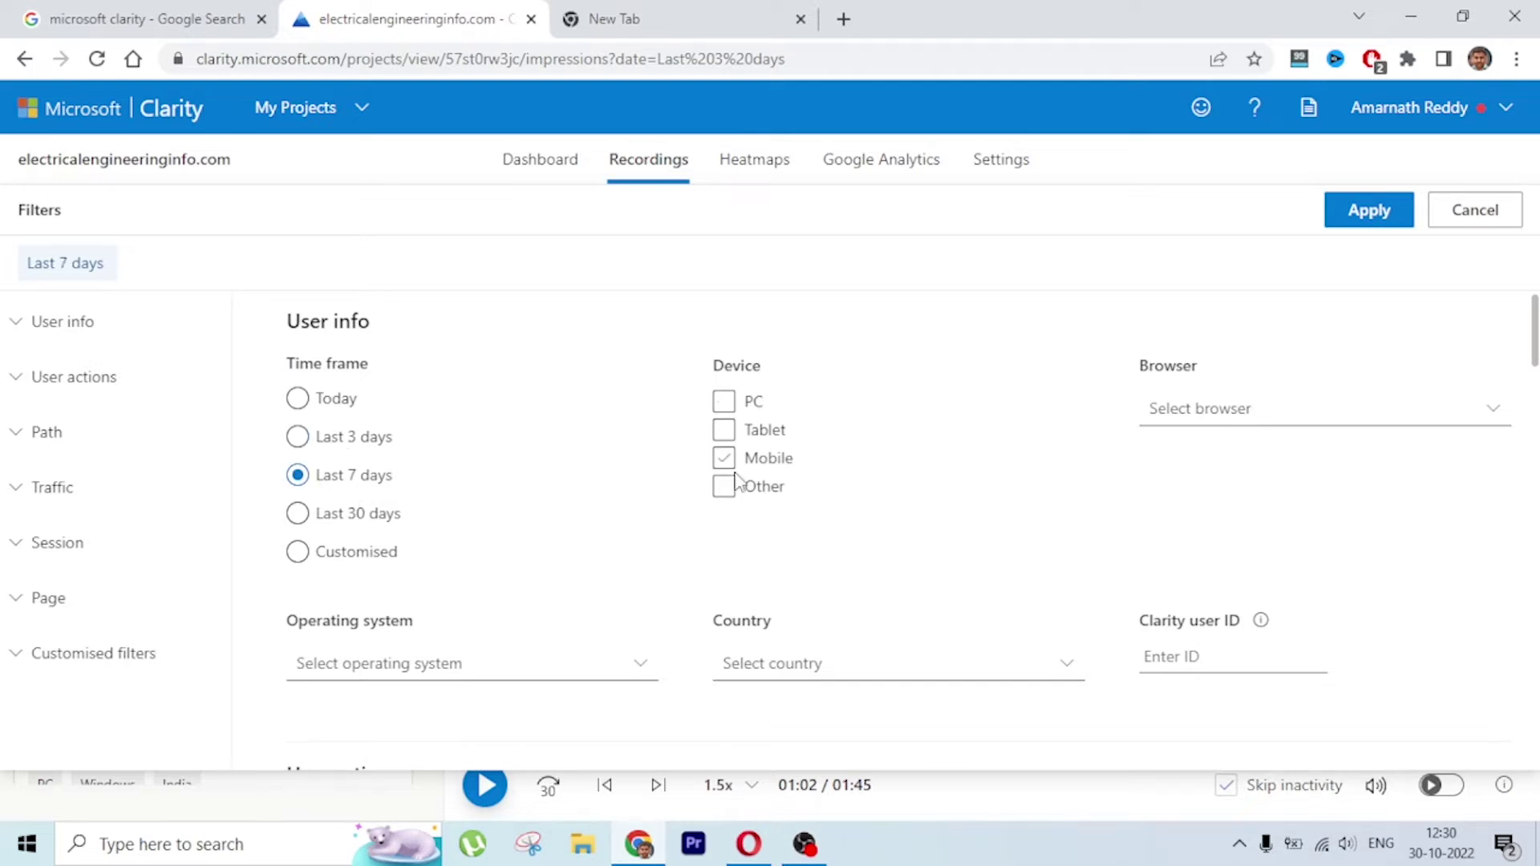
click(1228, 407)
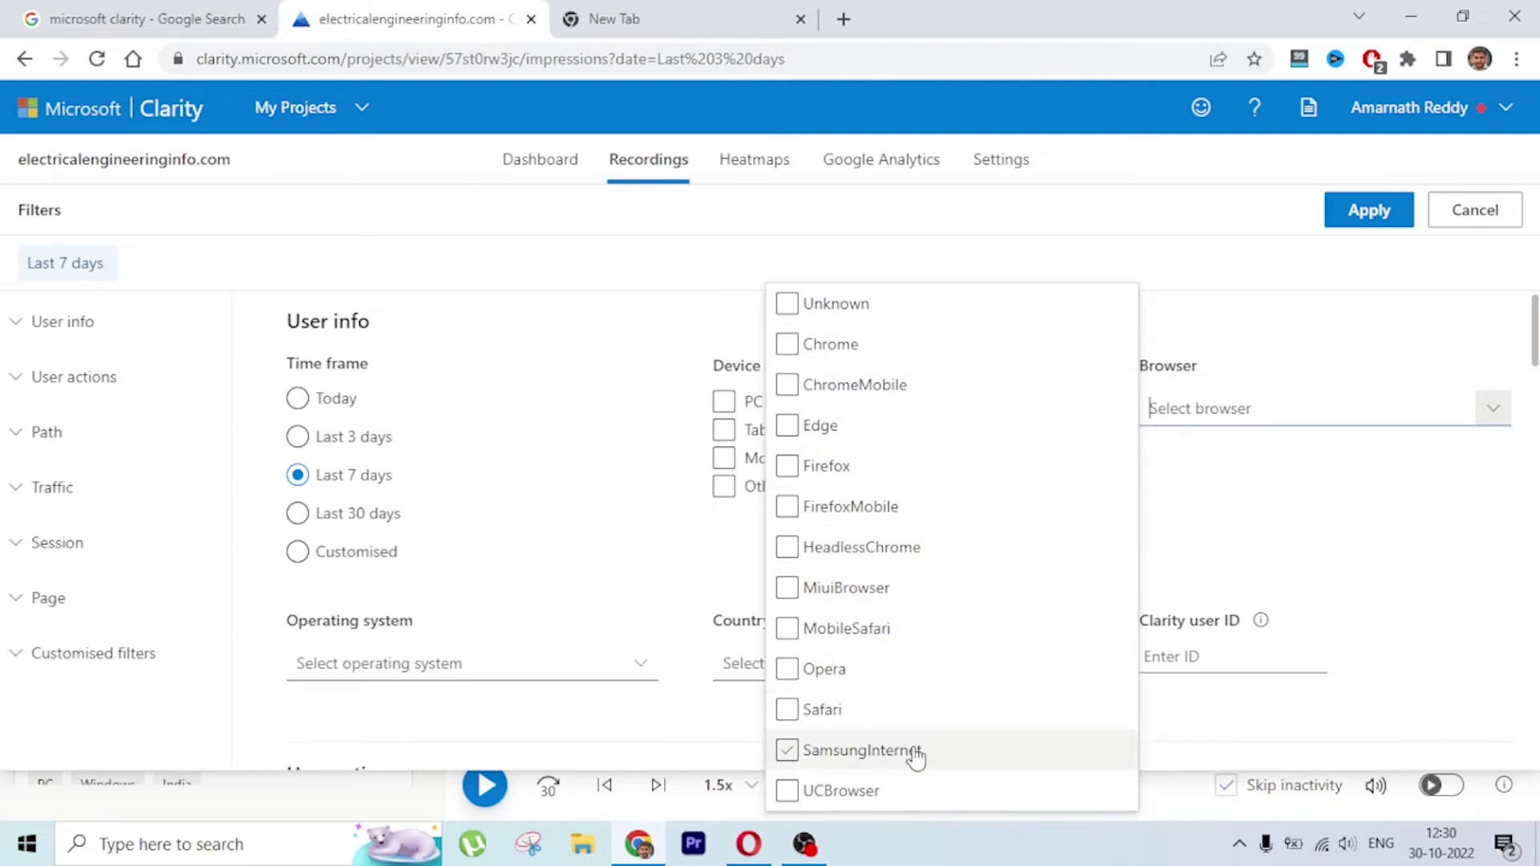
click(1319, 526)
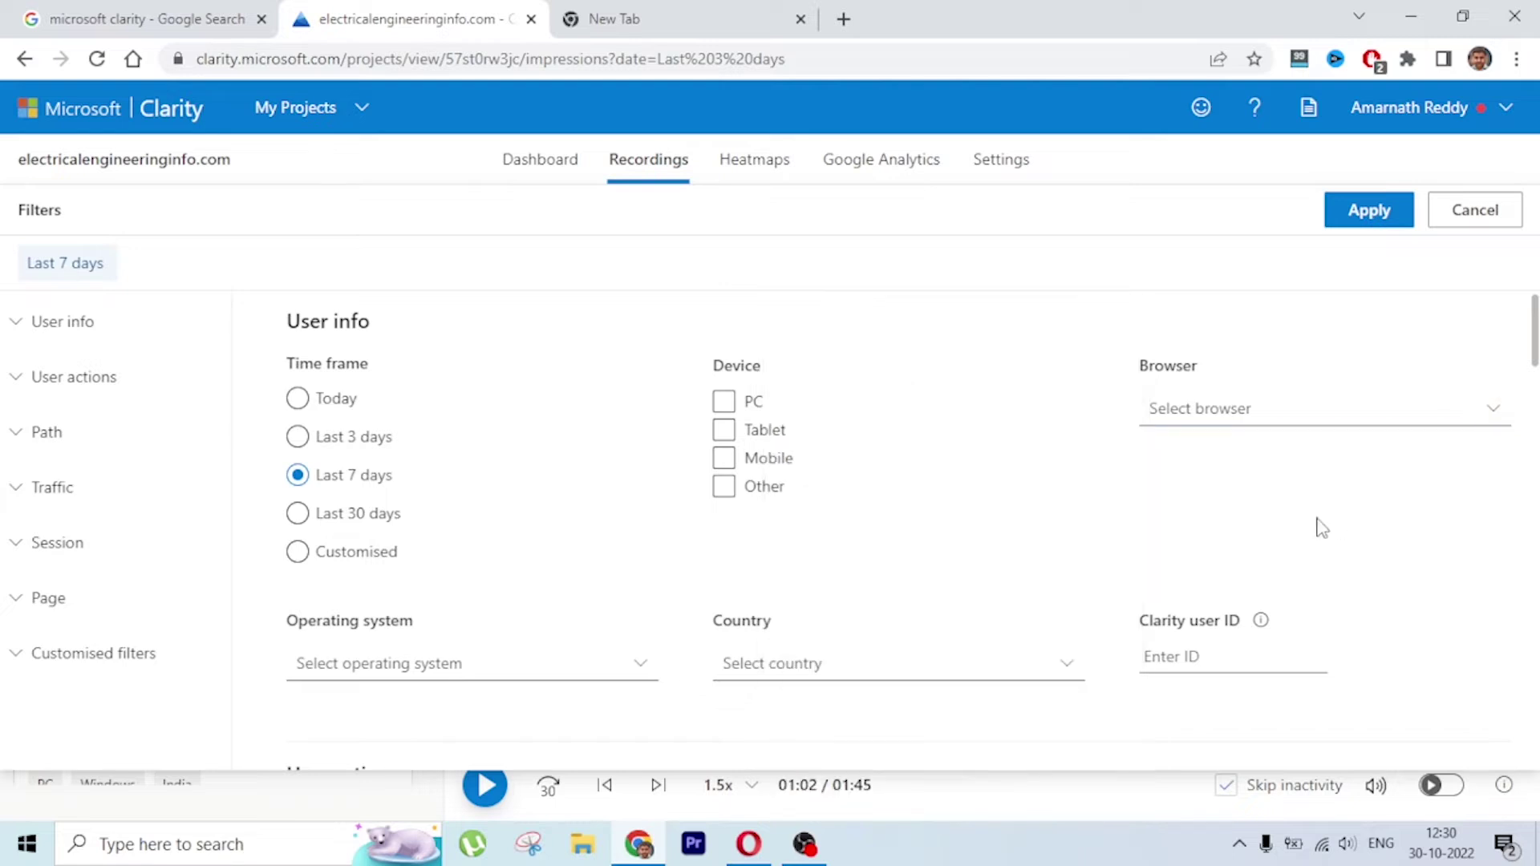
click(508, 668)
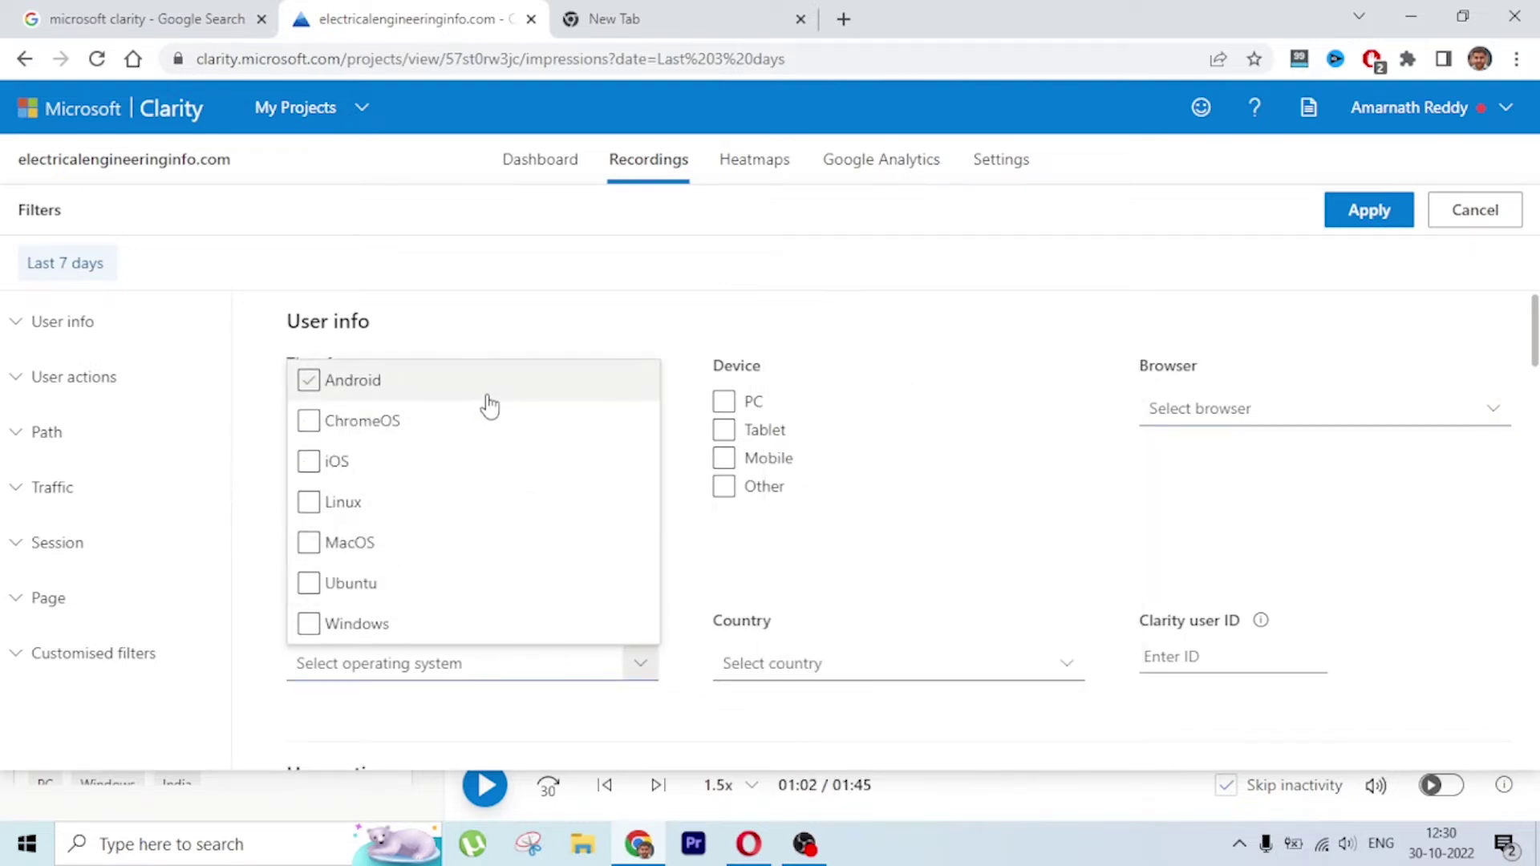
click(872, 657)
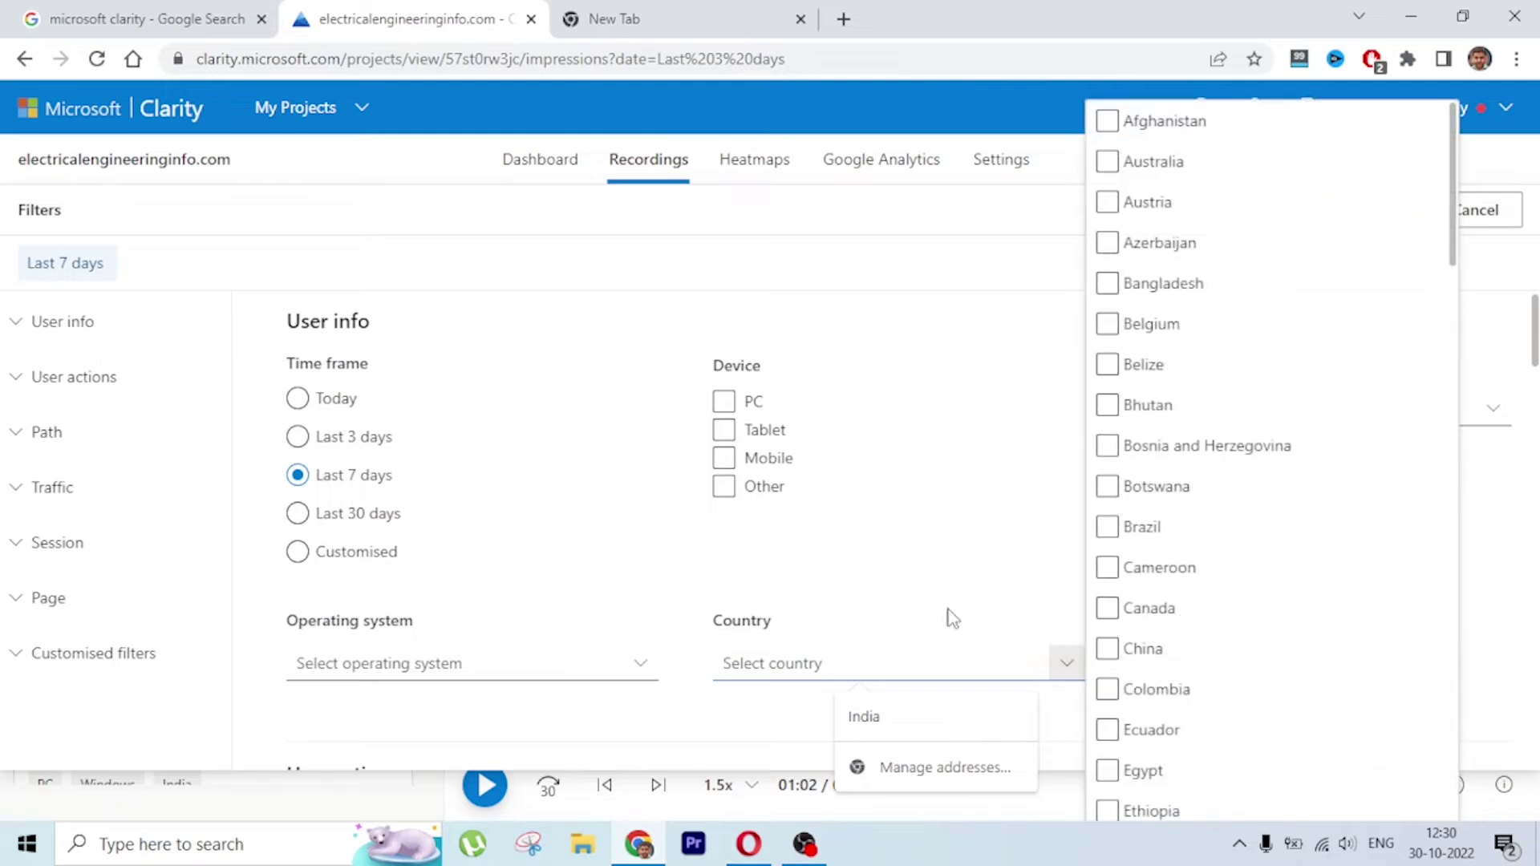
scroll(1240, 336, down, 15)
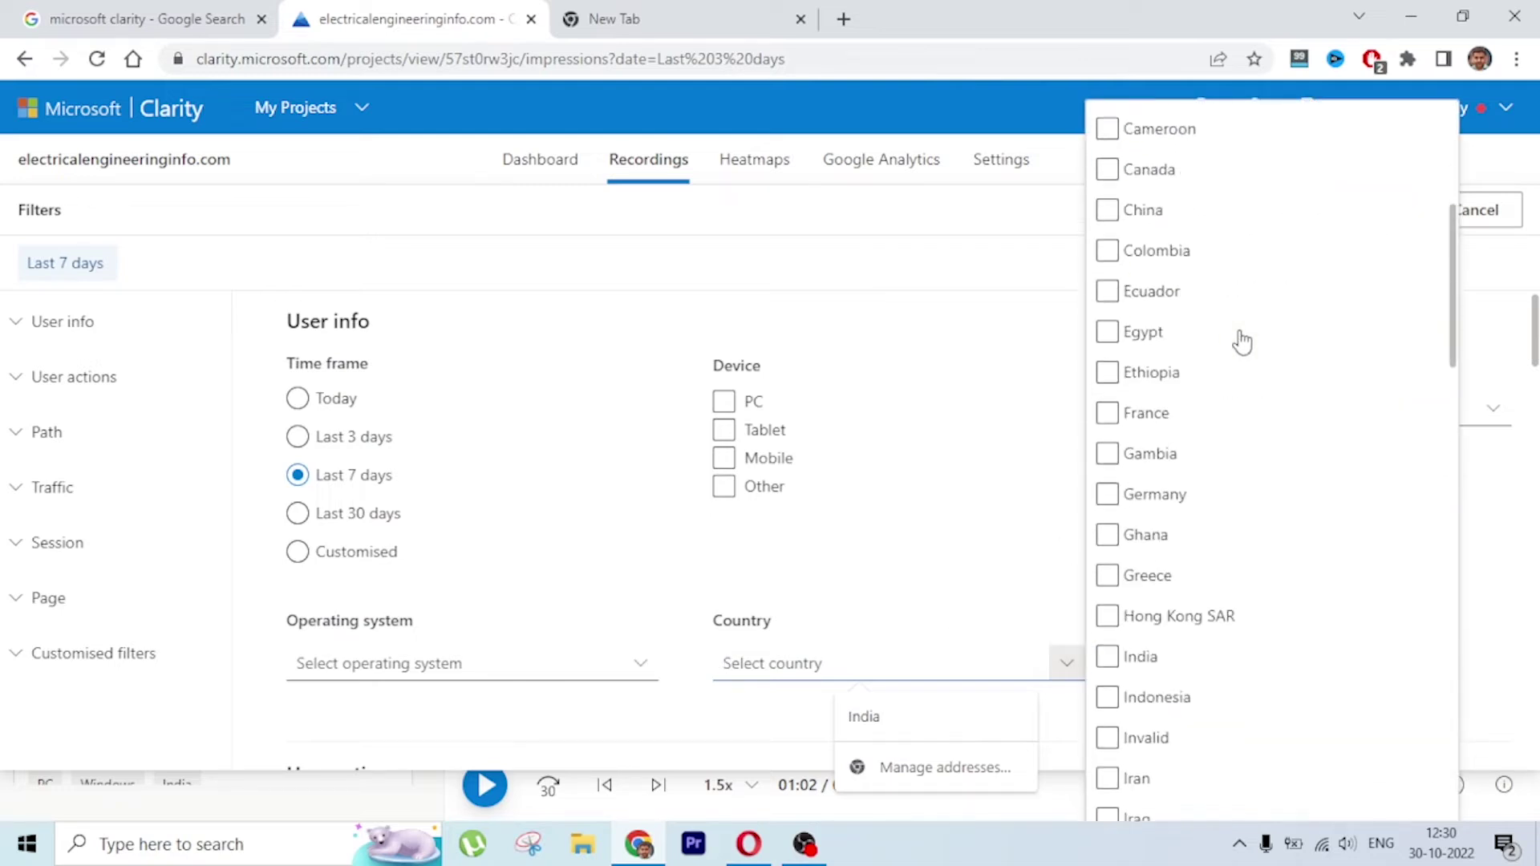
click(947, 533)
click(1259, 666)
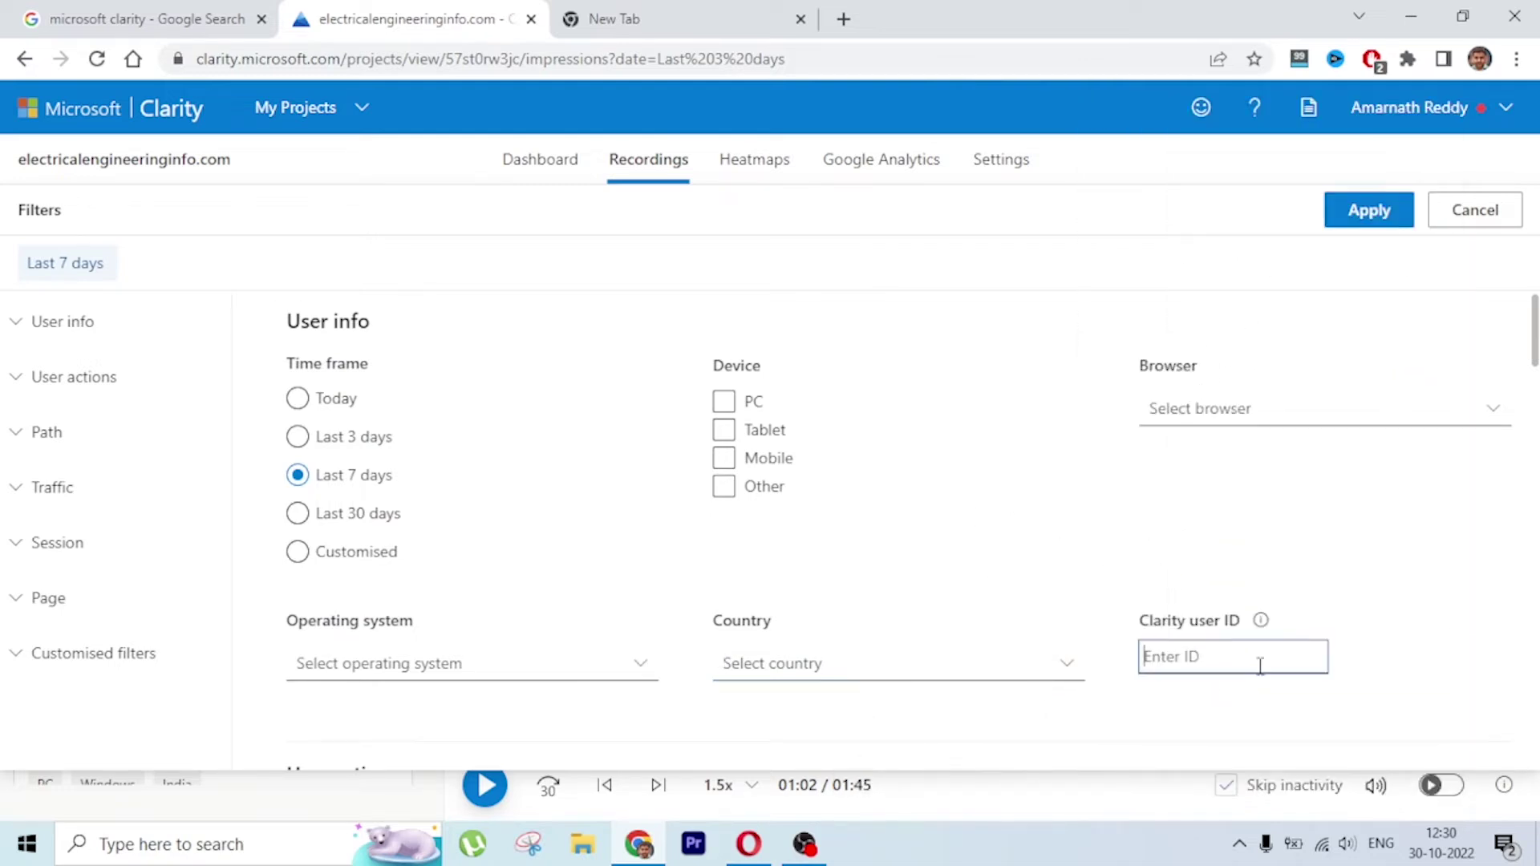
scroll(1017, 573, down, 6)
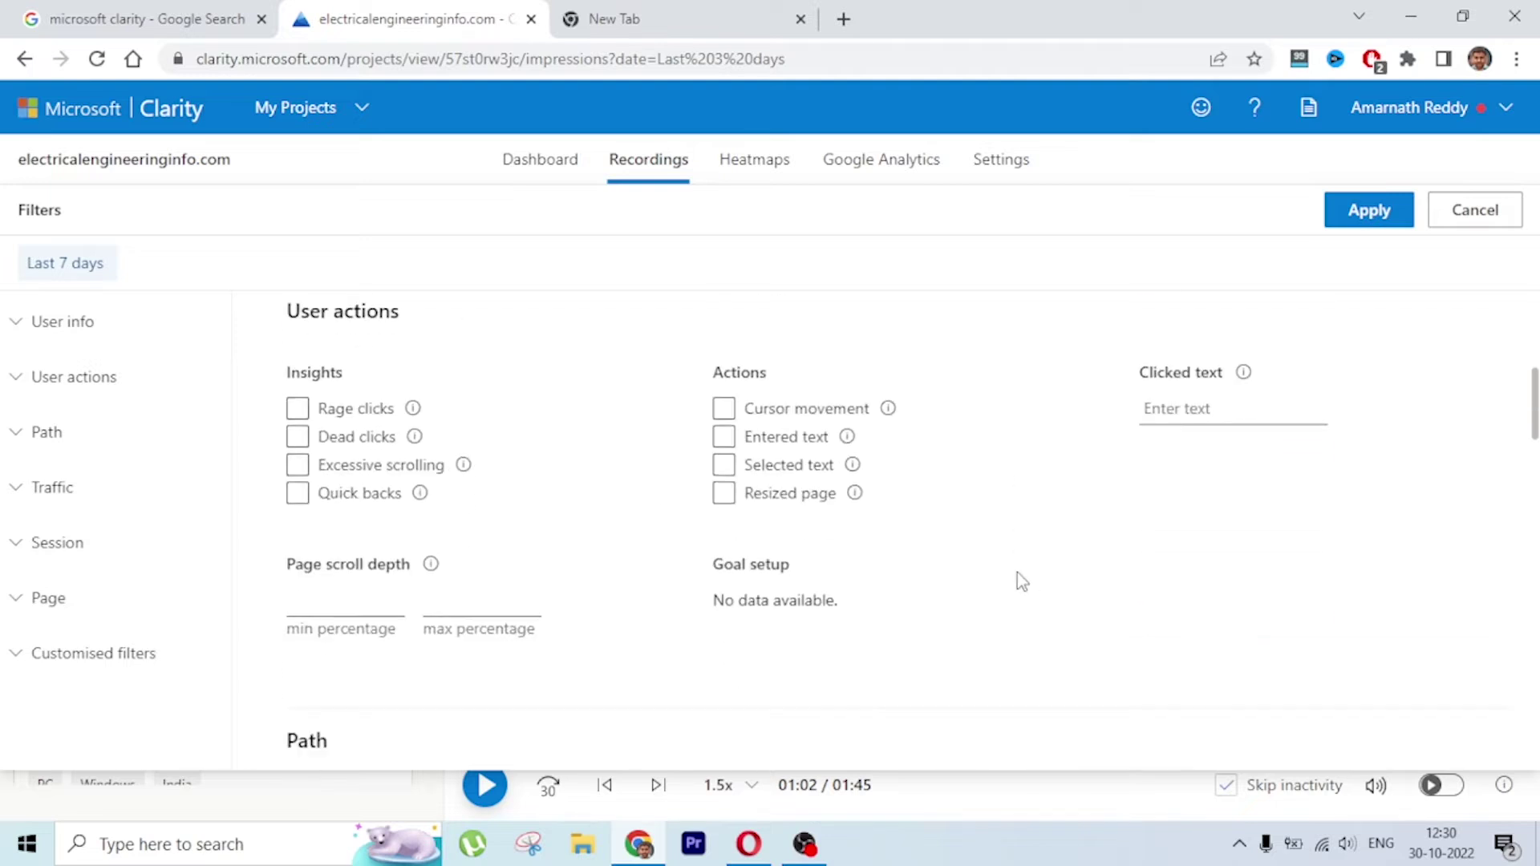
scroll(327, 355, up, 1)
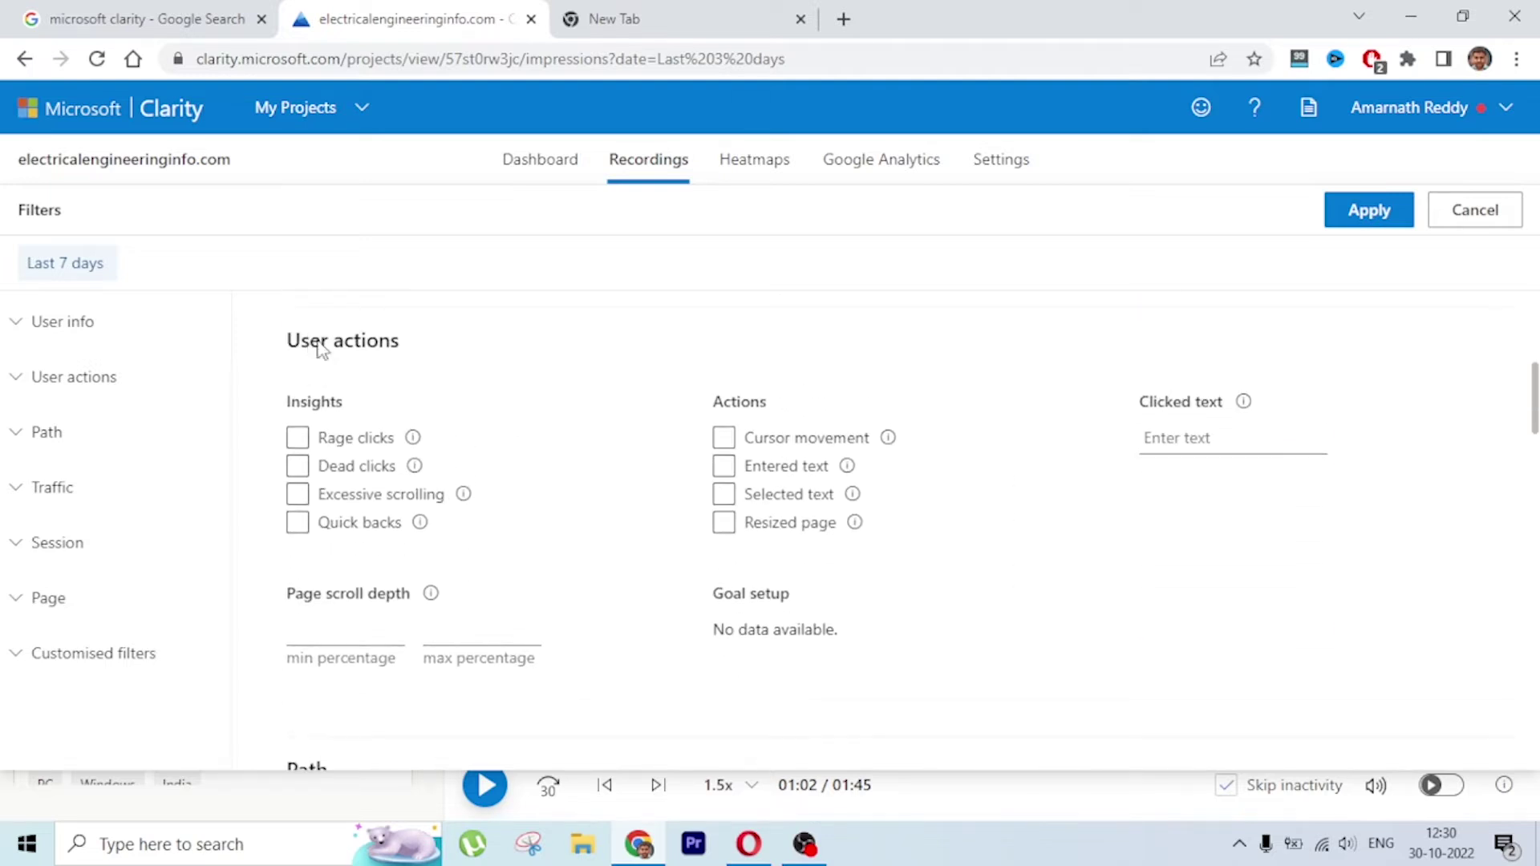
click(335, 446)
mouse_move(409, 438)
mouse_move(470, 503)
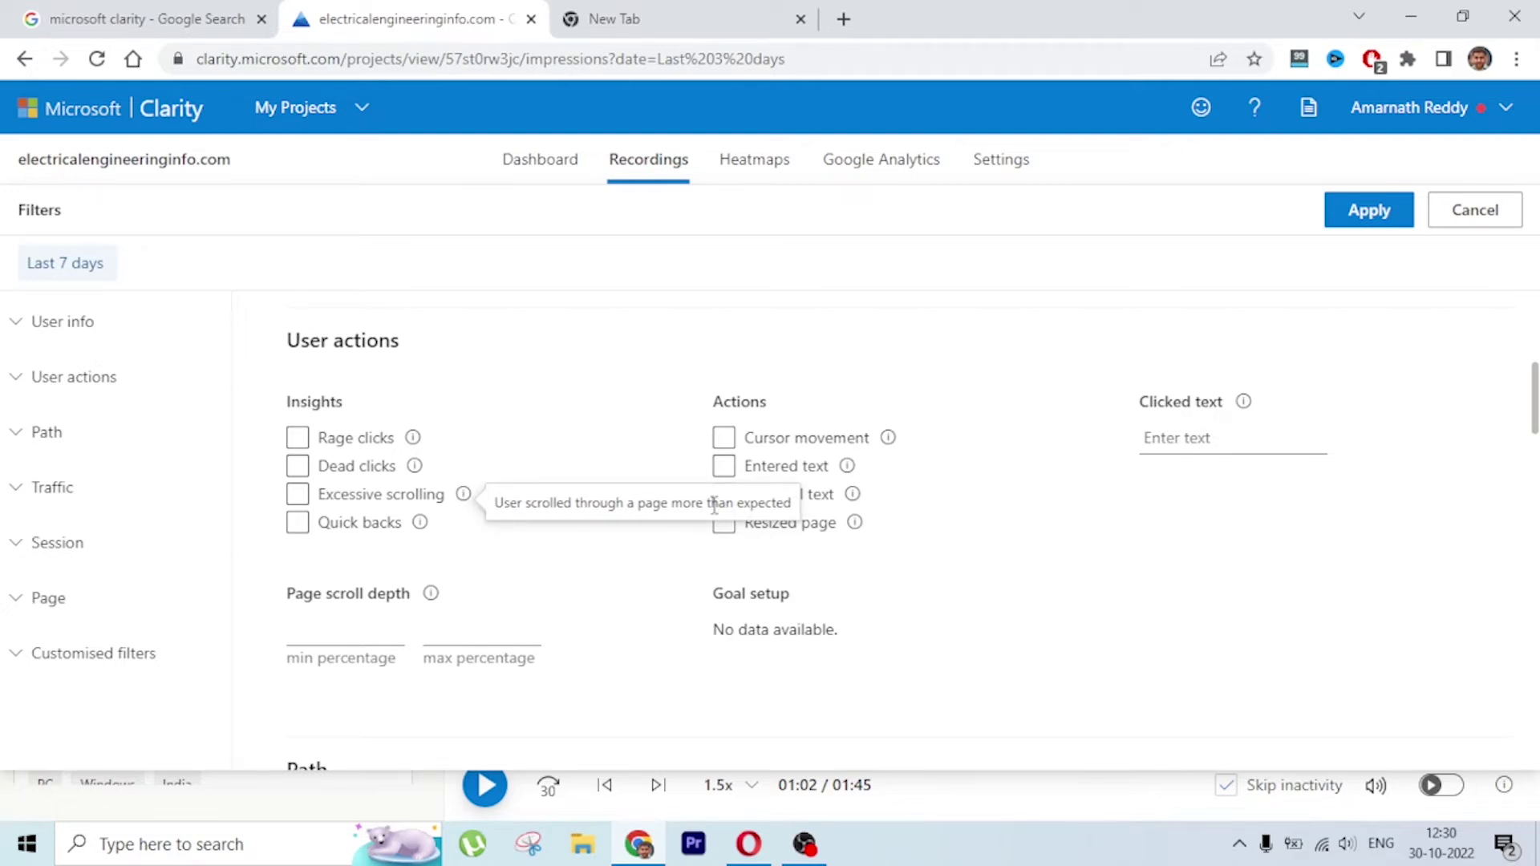
mouse_move(420, 526)
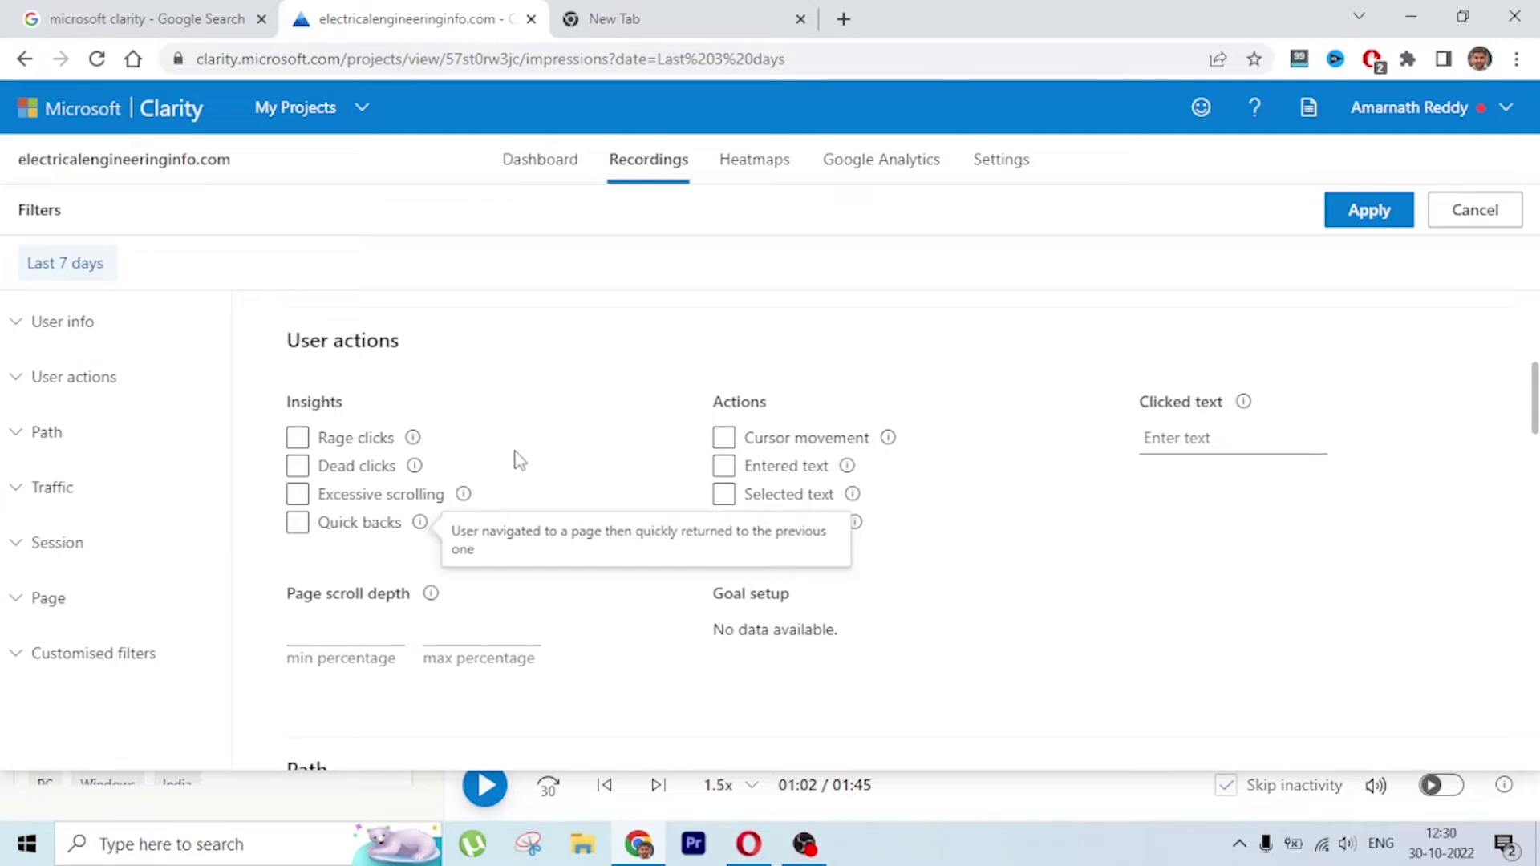
click(370, 501)
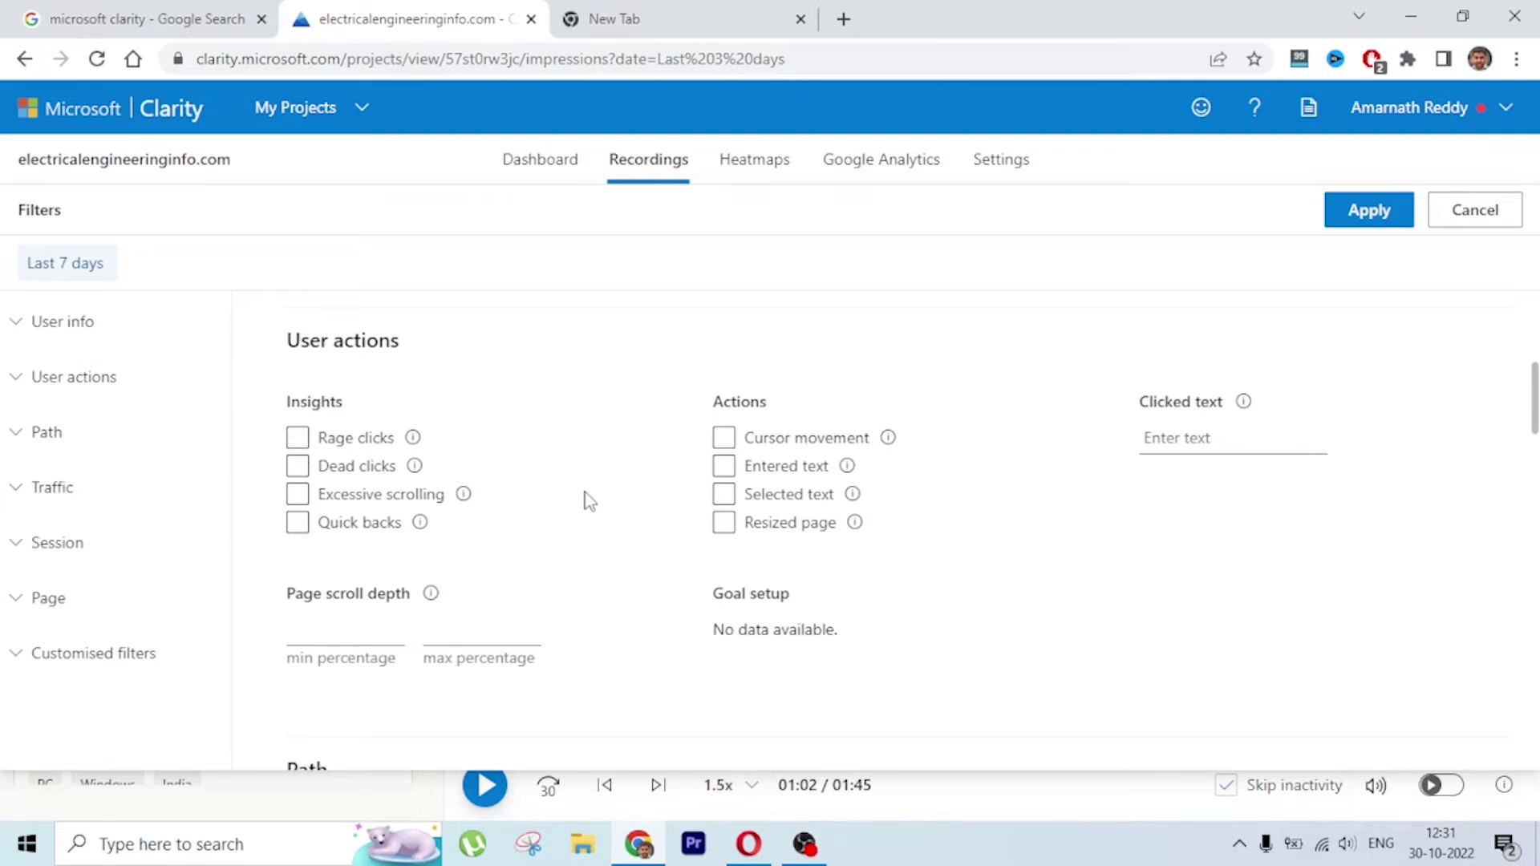
scroll(589, 500, down, 5)
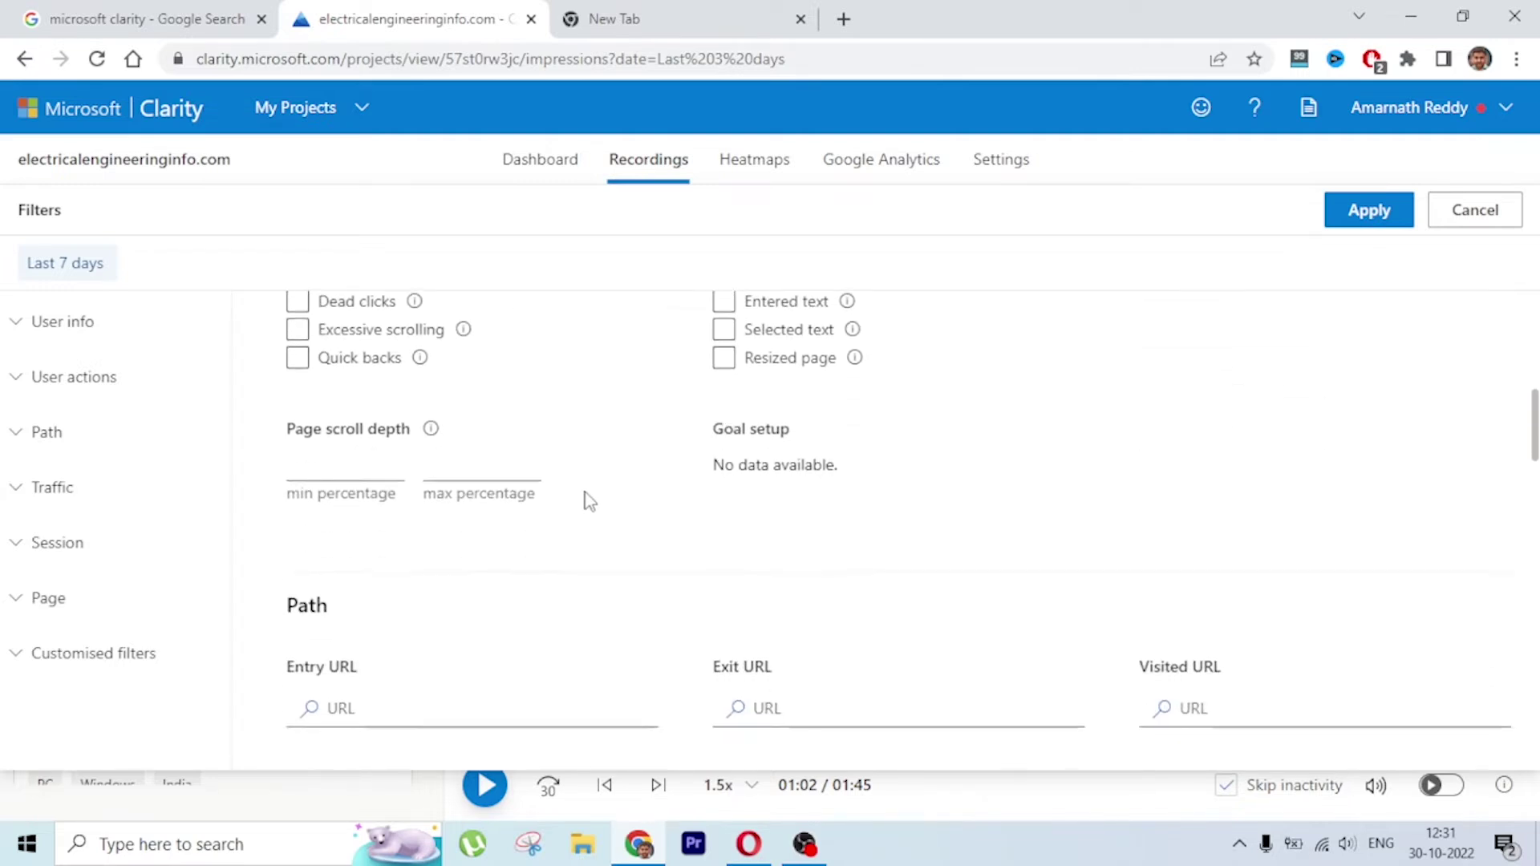
scroll(517, 486, down, 1)
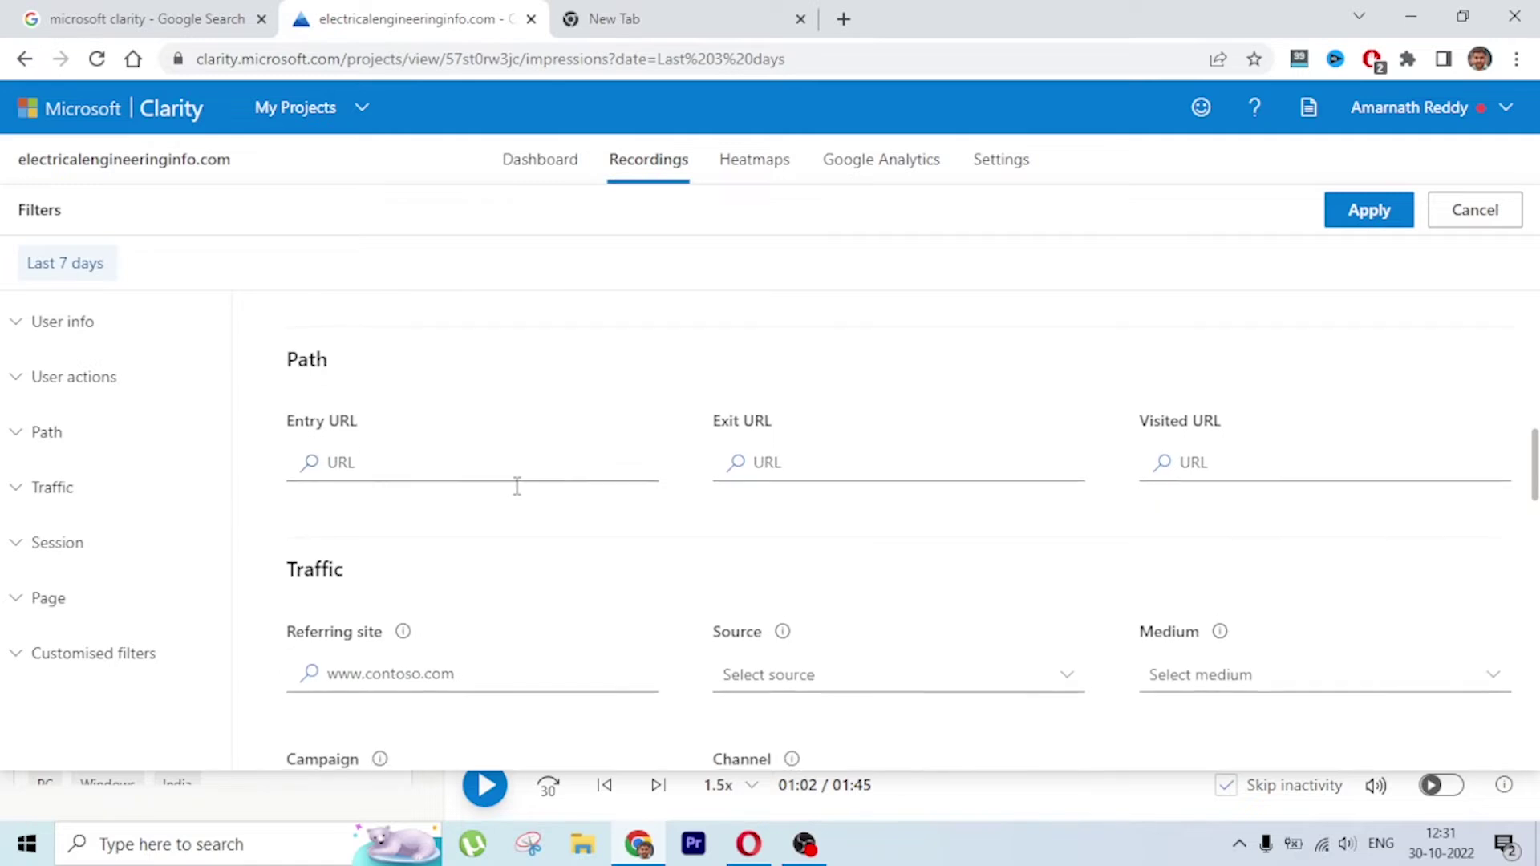
click(408, 439)
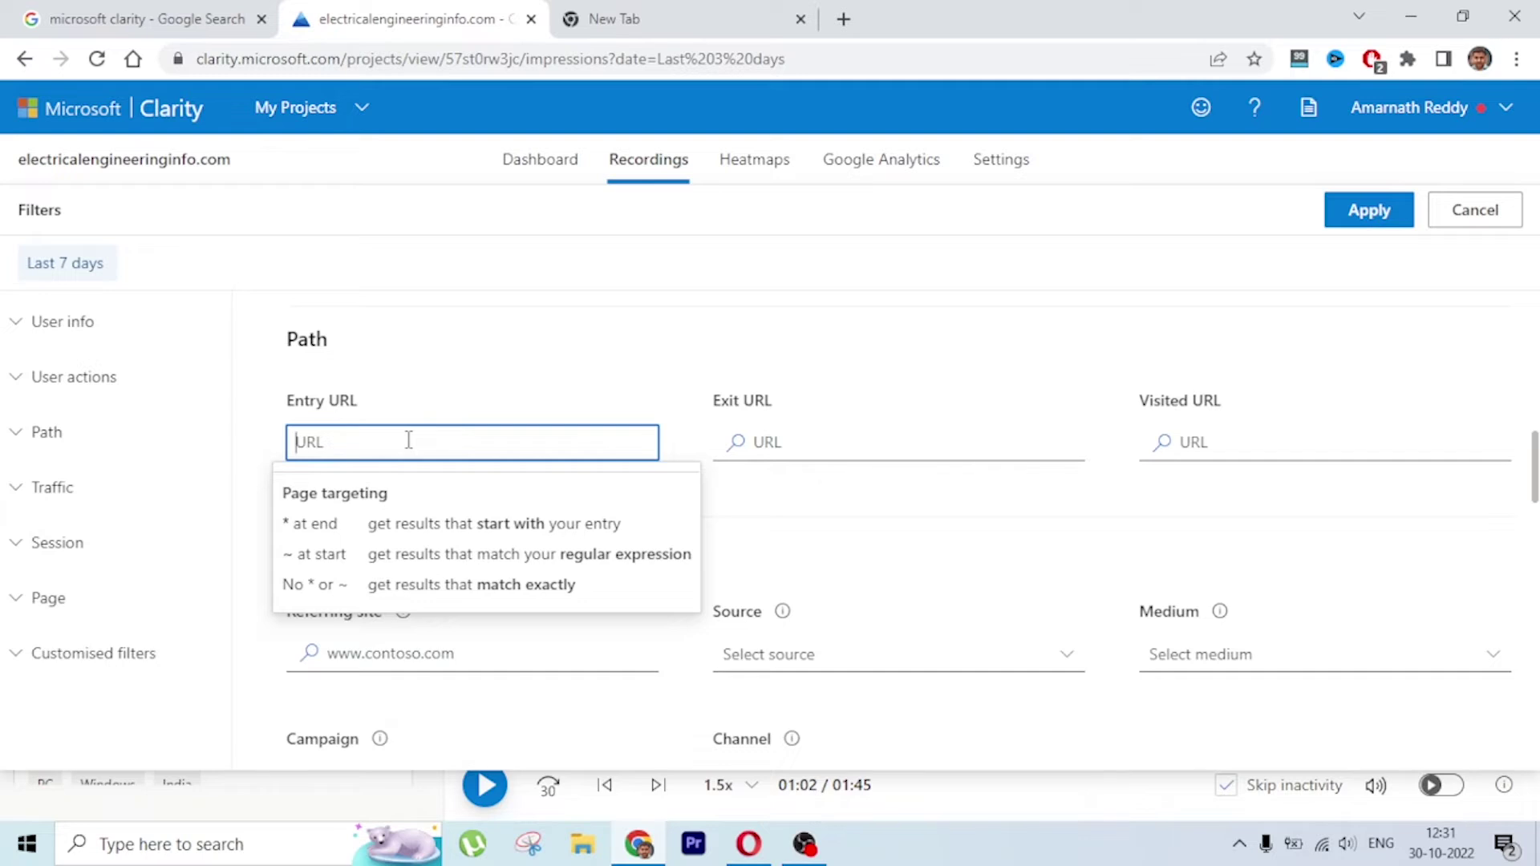
click(940, 386)
scroll(935, 385, down, 2)
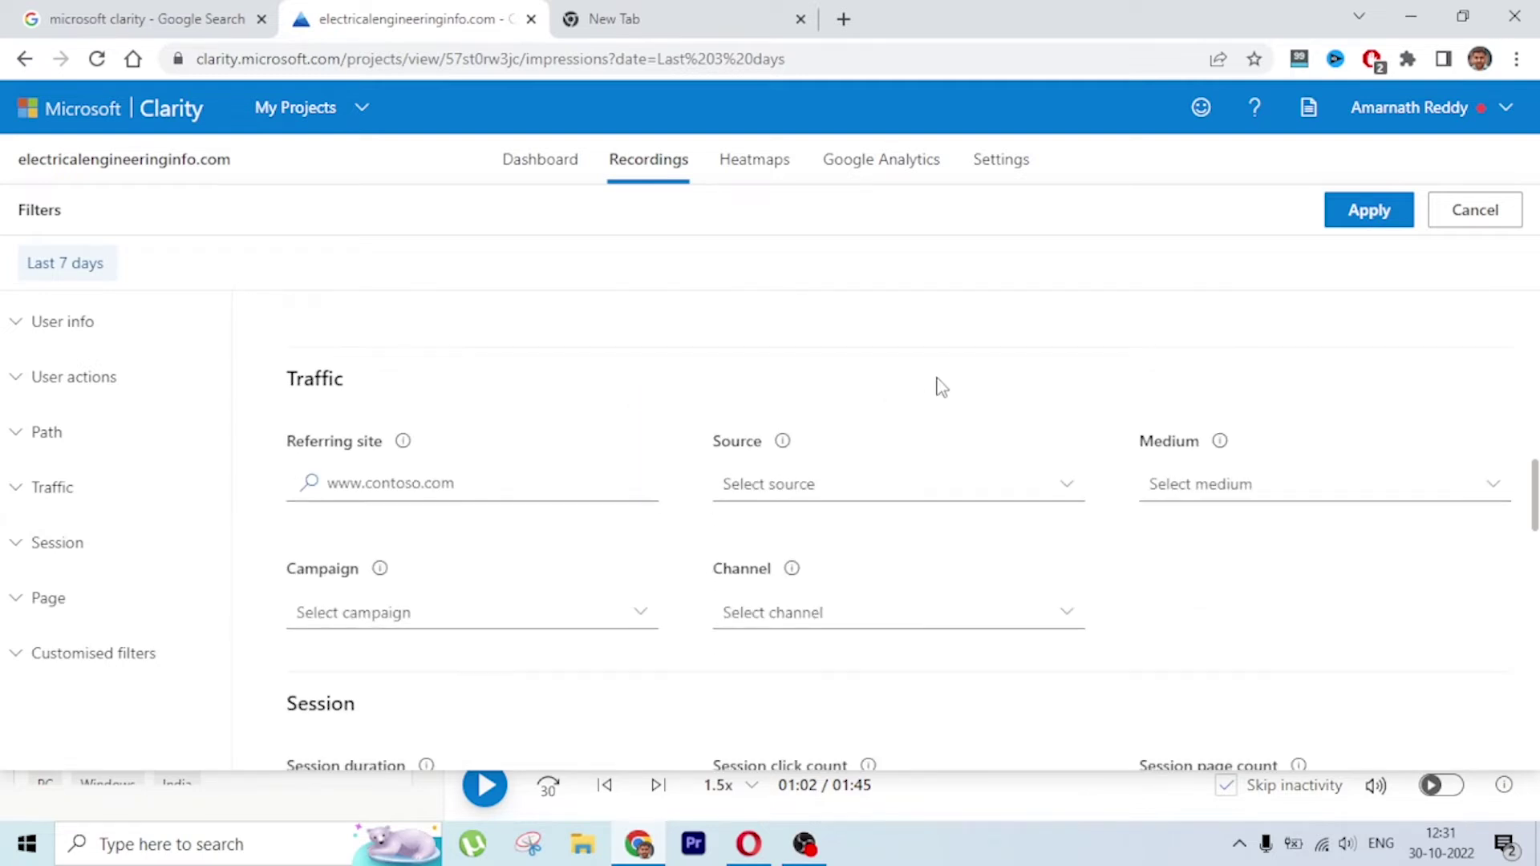
scroll(516, 491, down, 1)
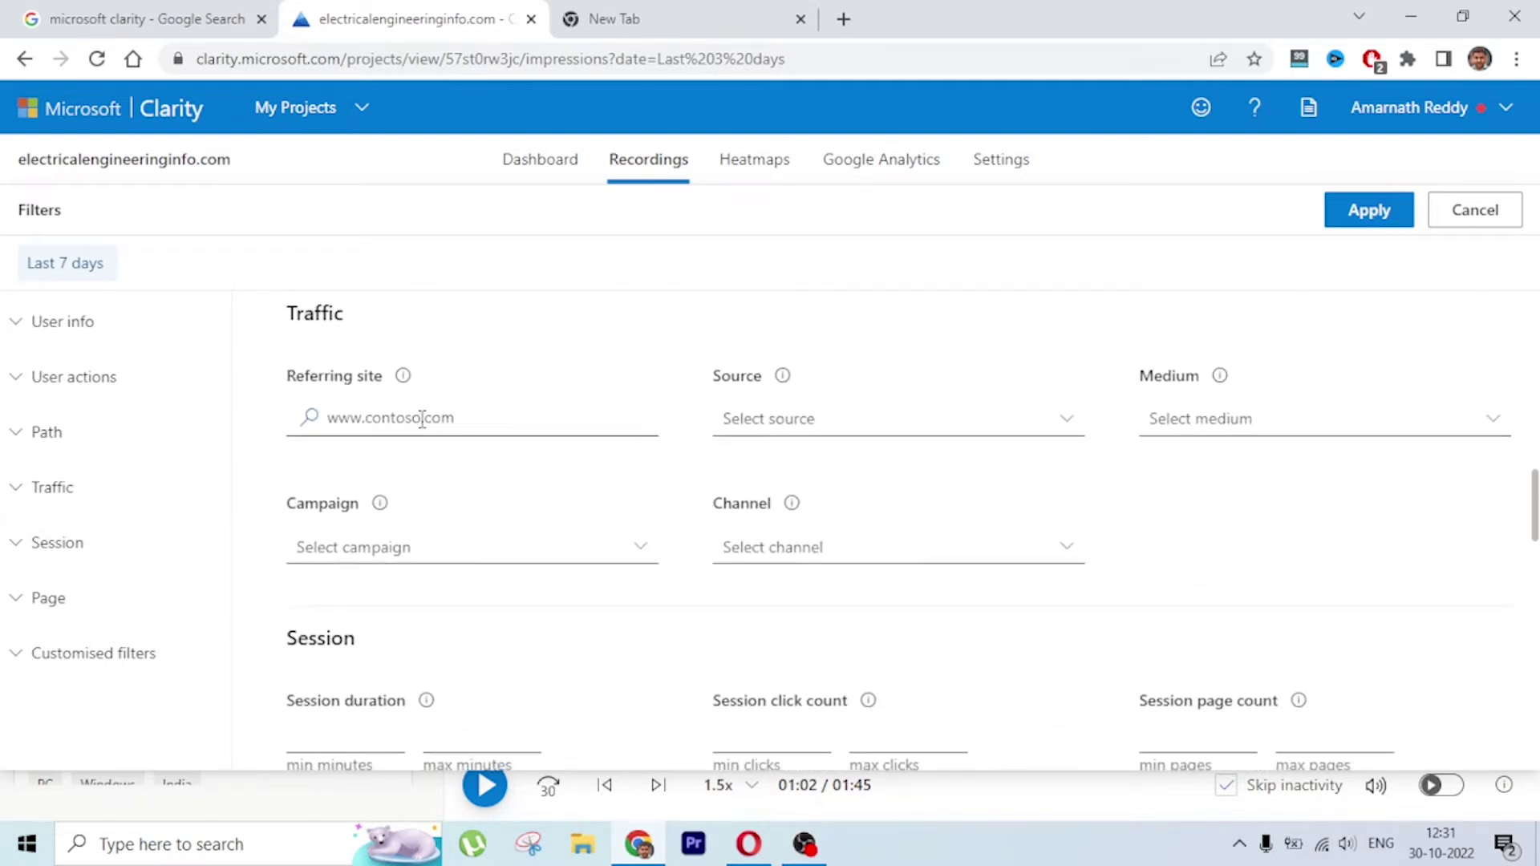
click(421, 415)
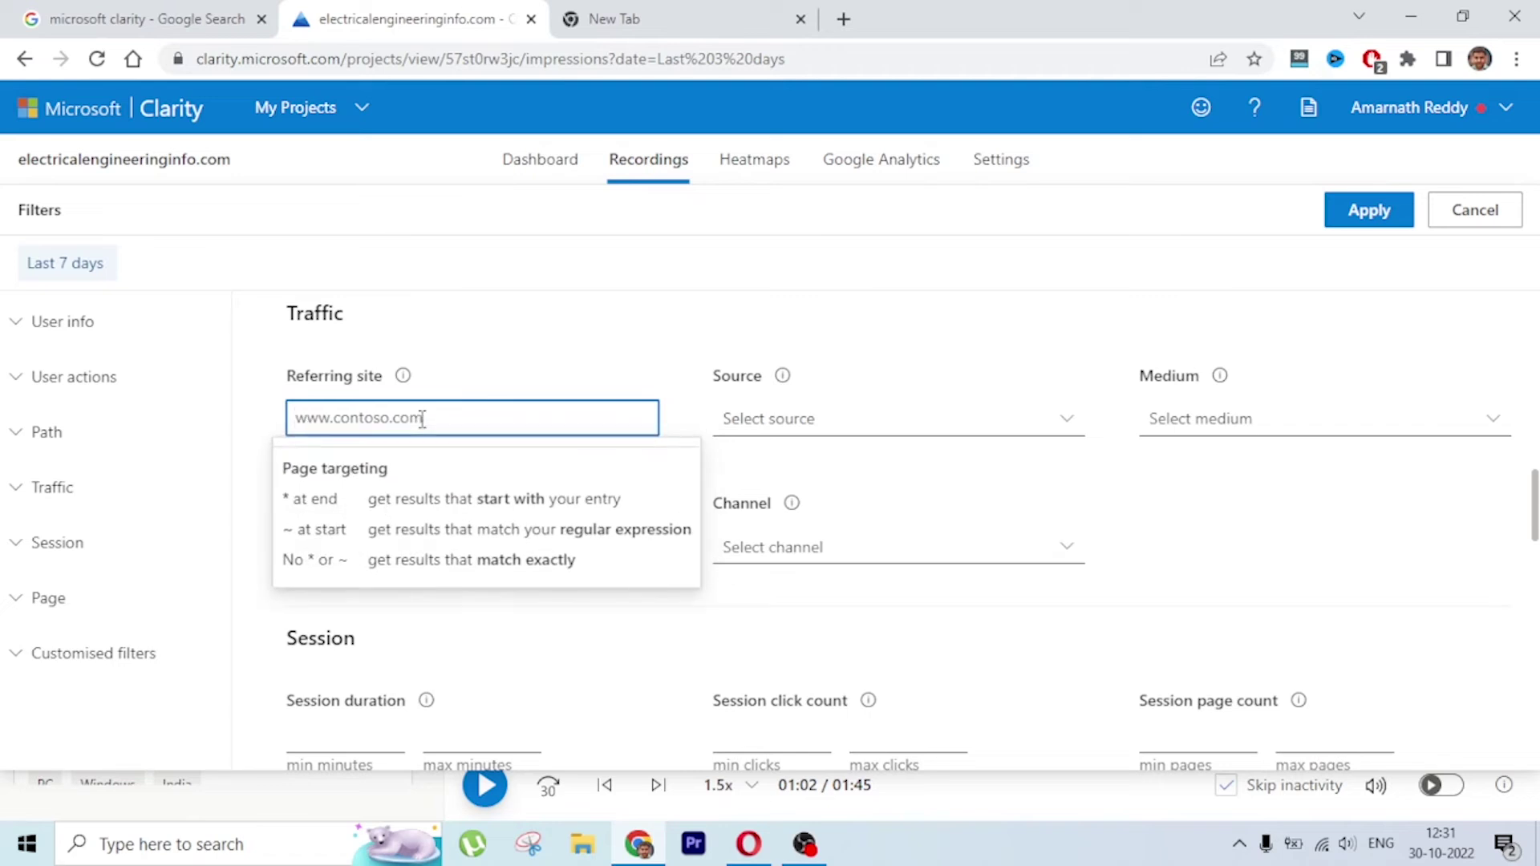
click(725, 470)
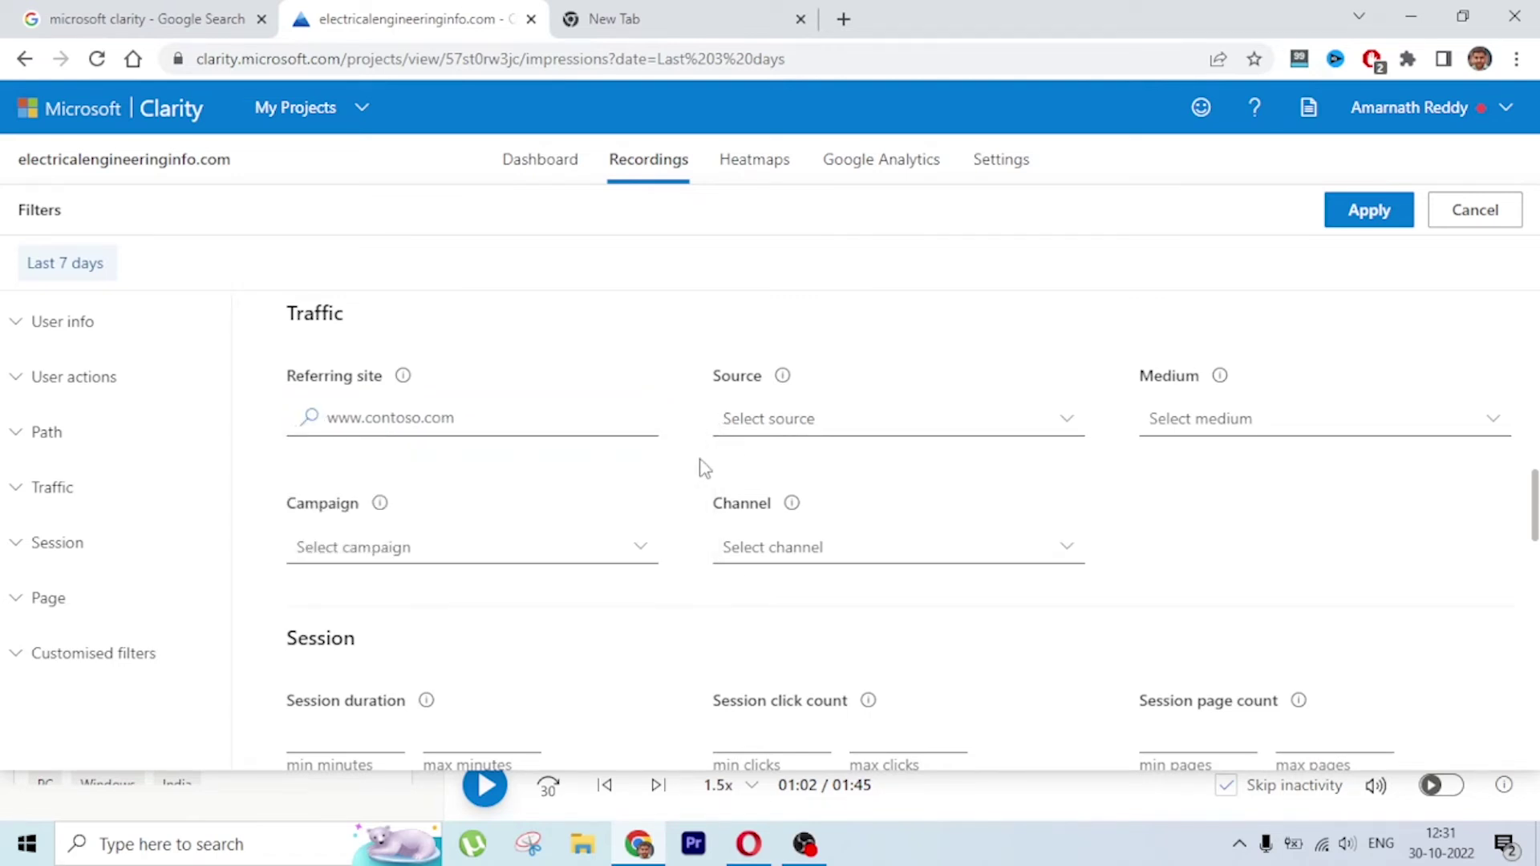
click(416, 416)
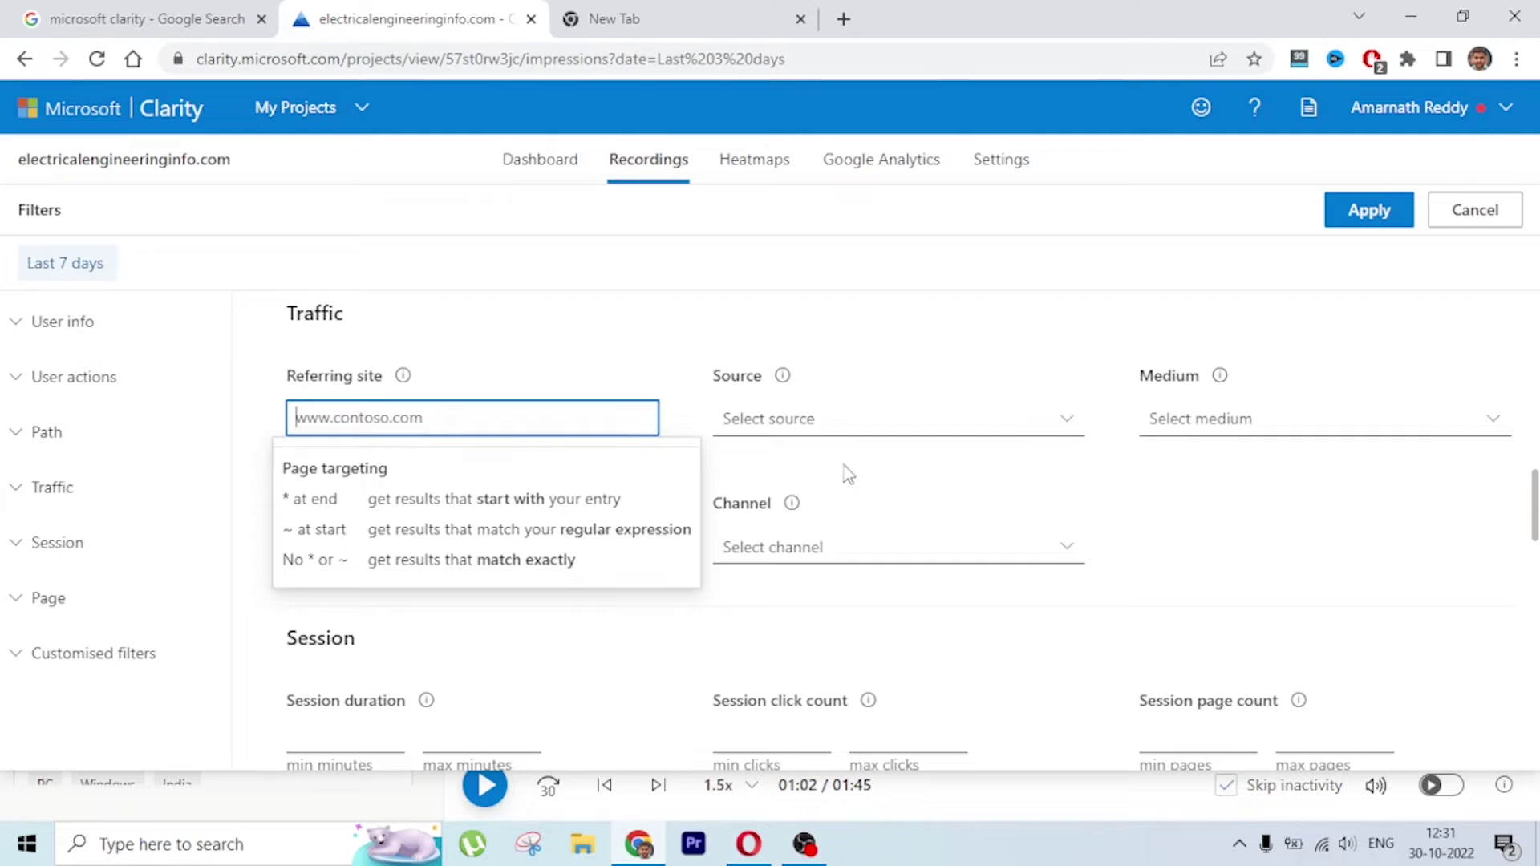
click(818, 464)
click(955, 407)
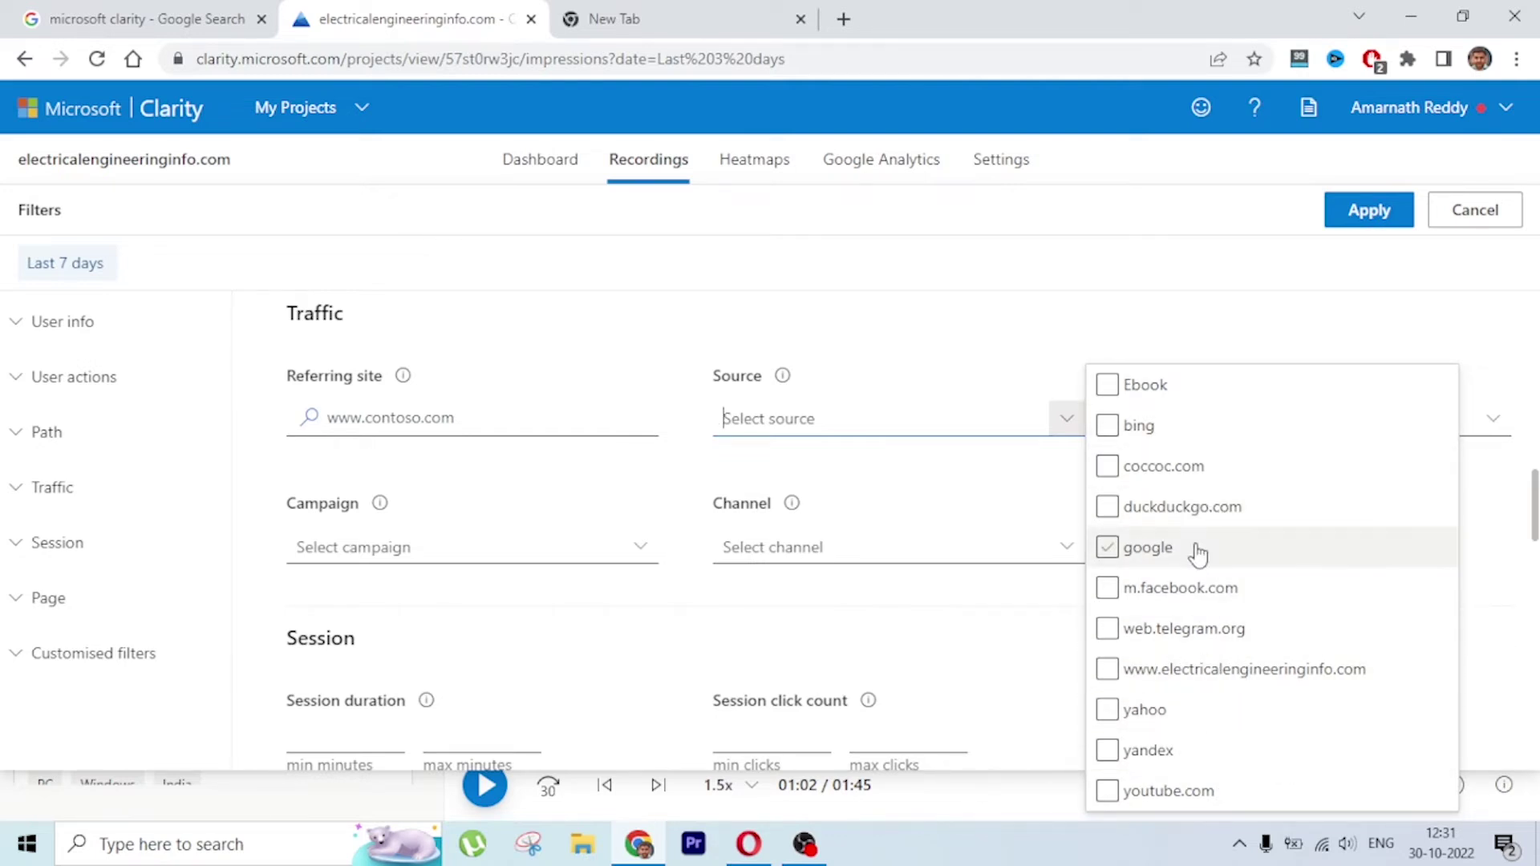
click(993, 492)
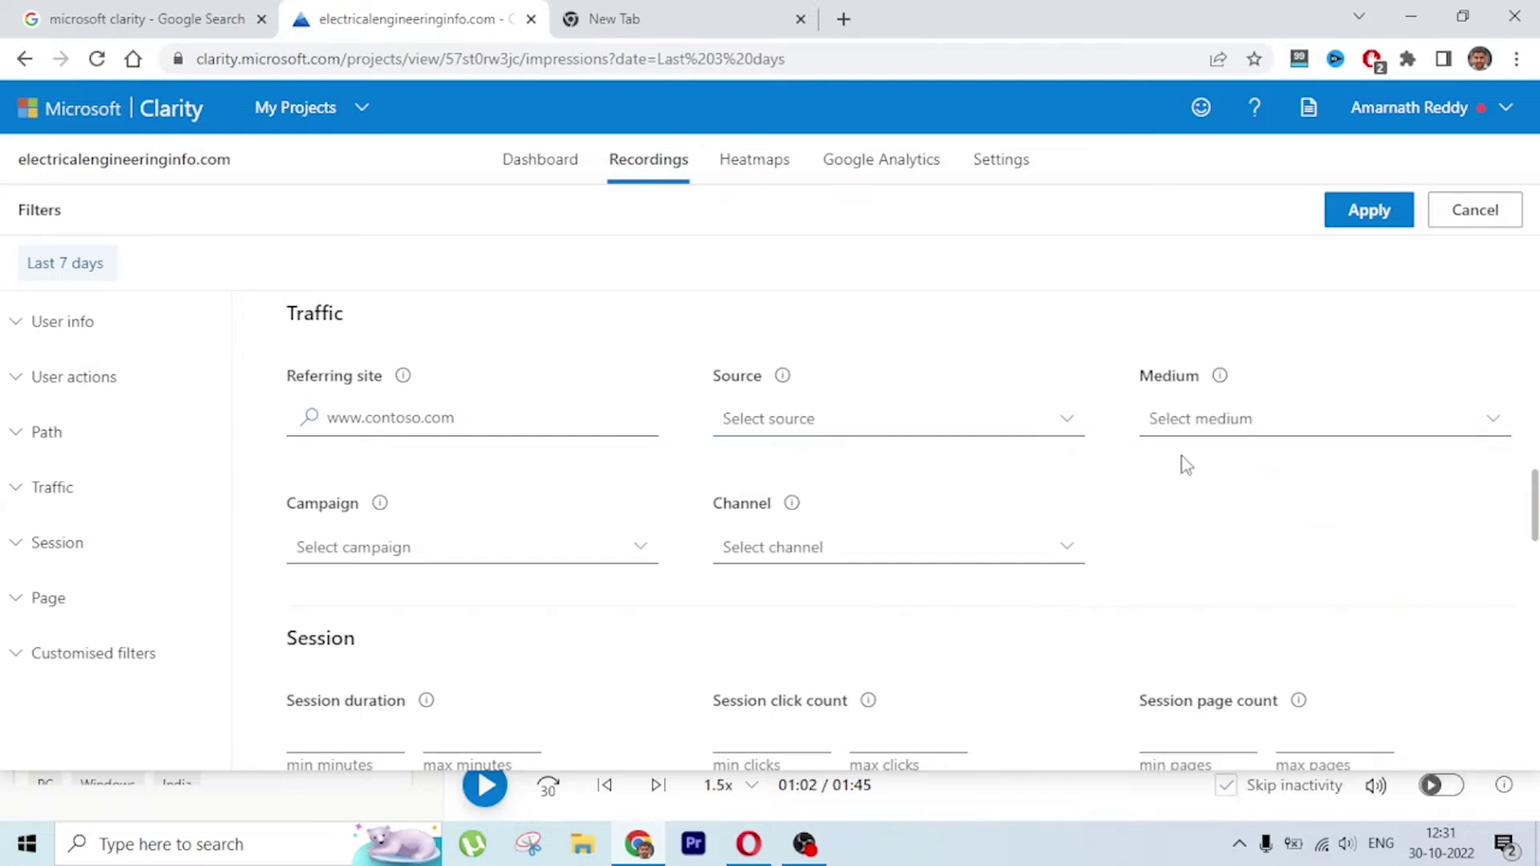
click(1264, 415)
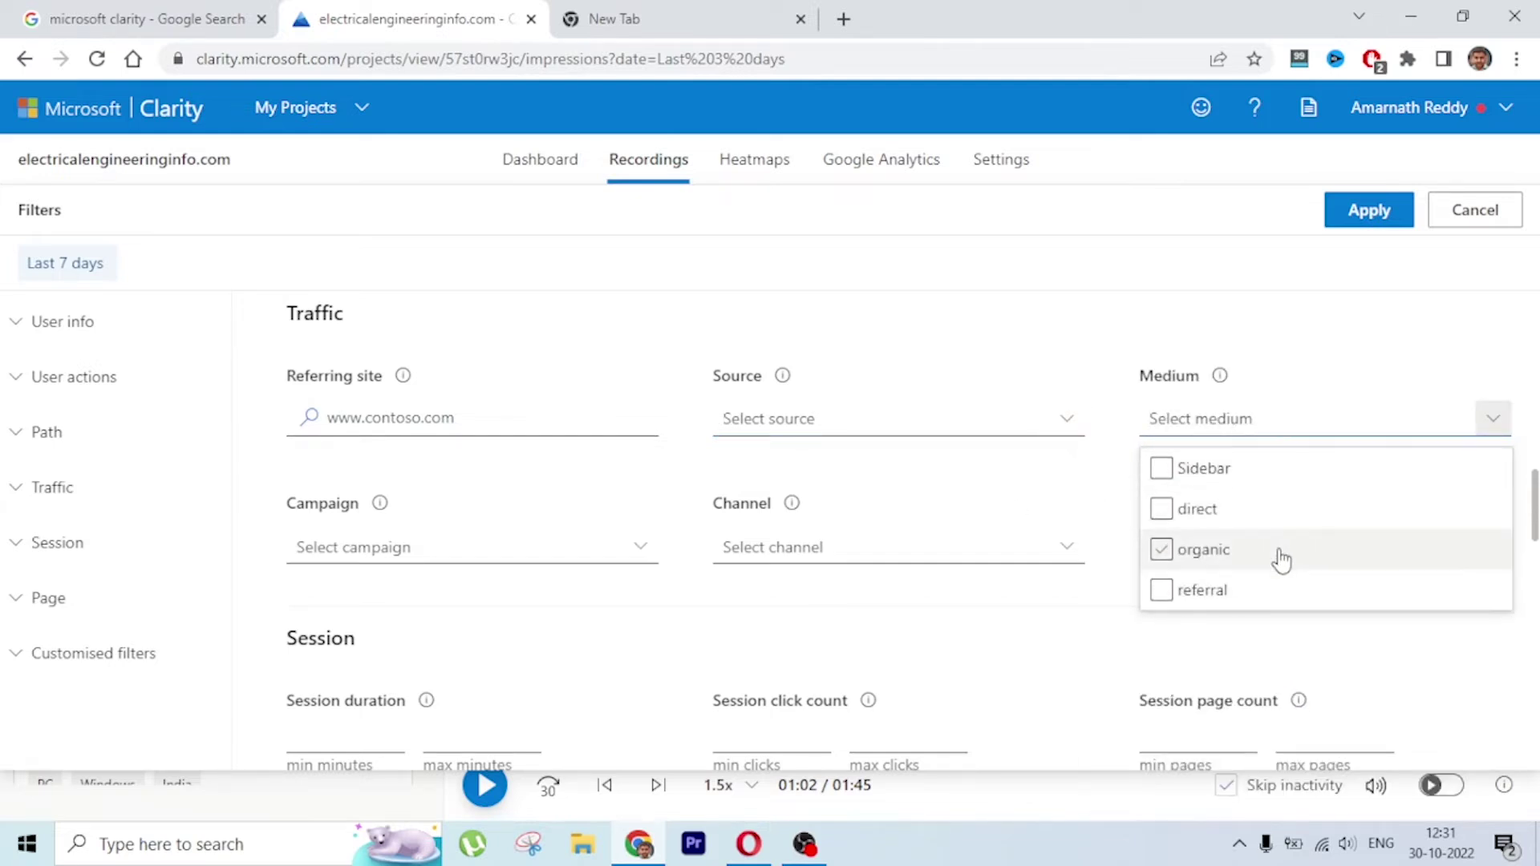
click(873, 611)
click(488, 554)
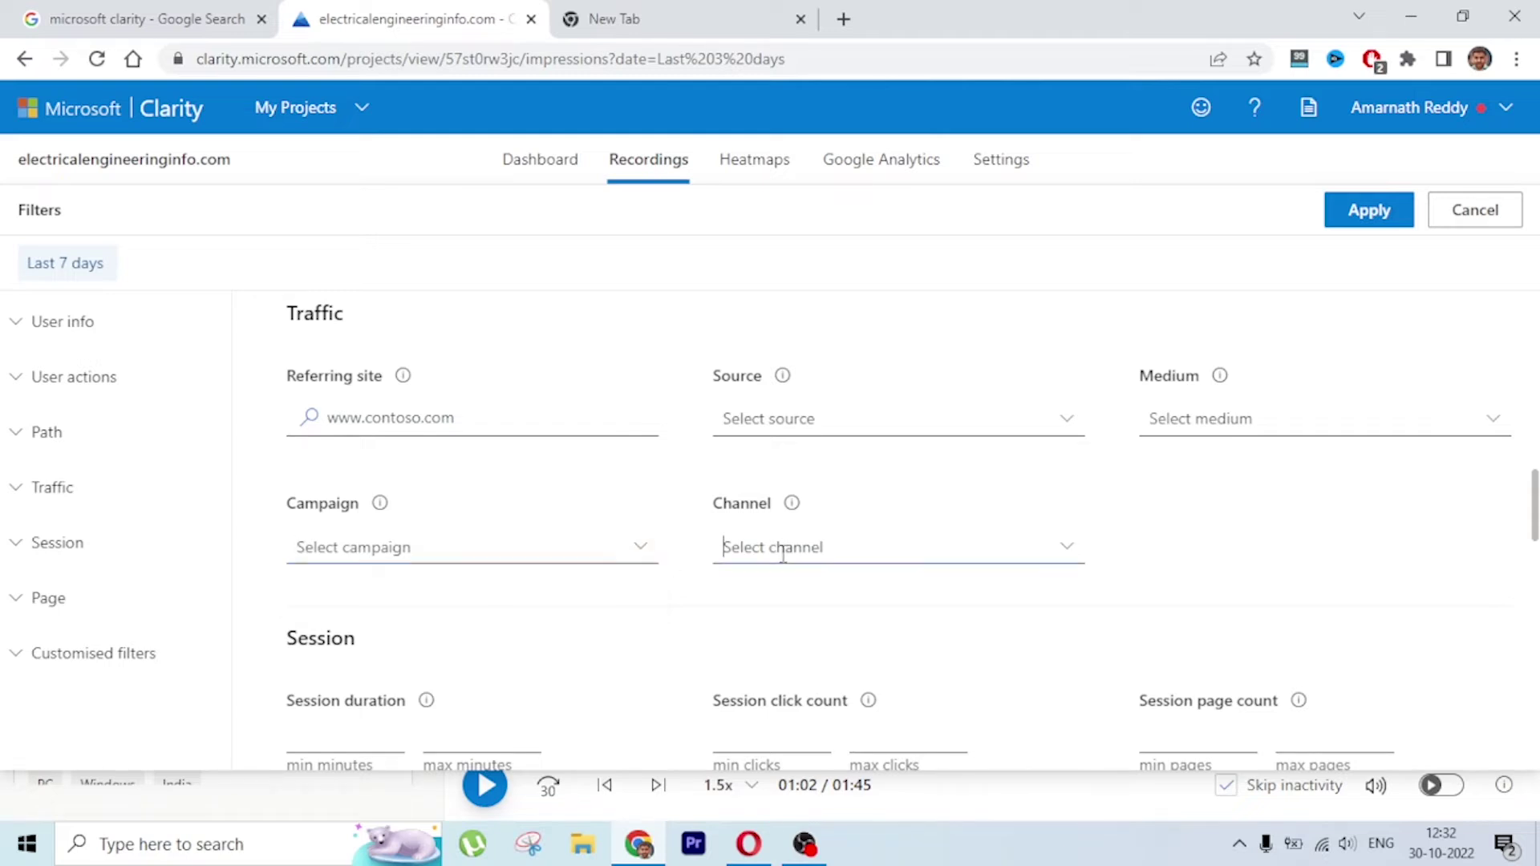
click(1065, 546)
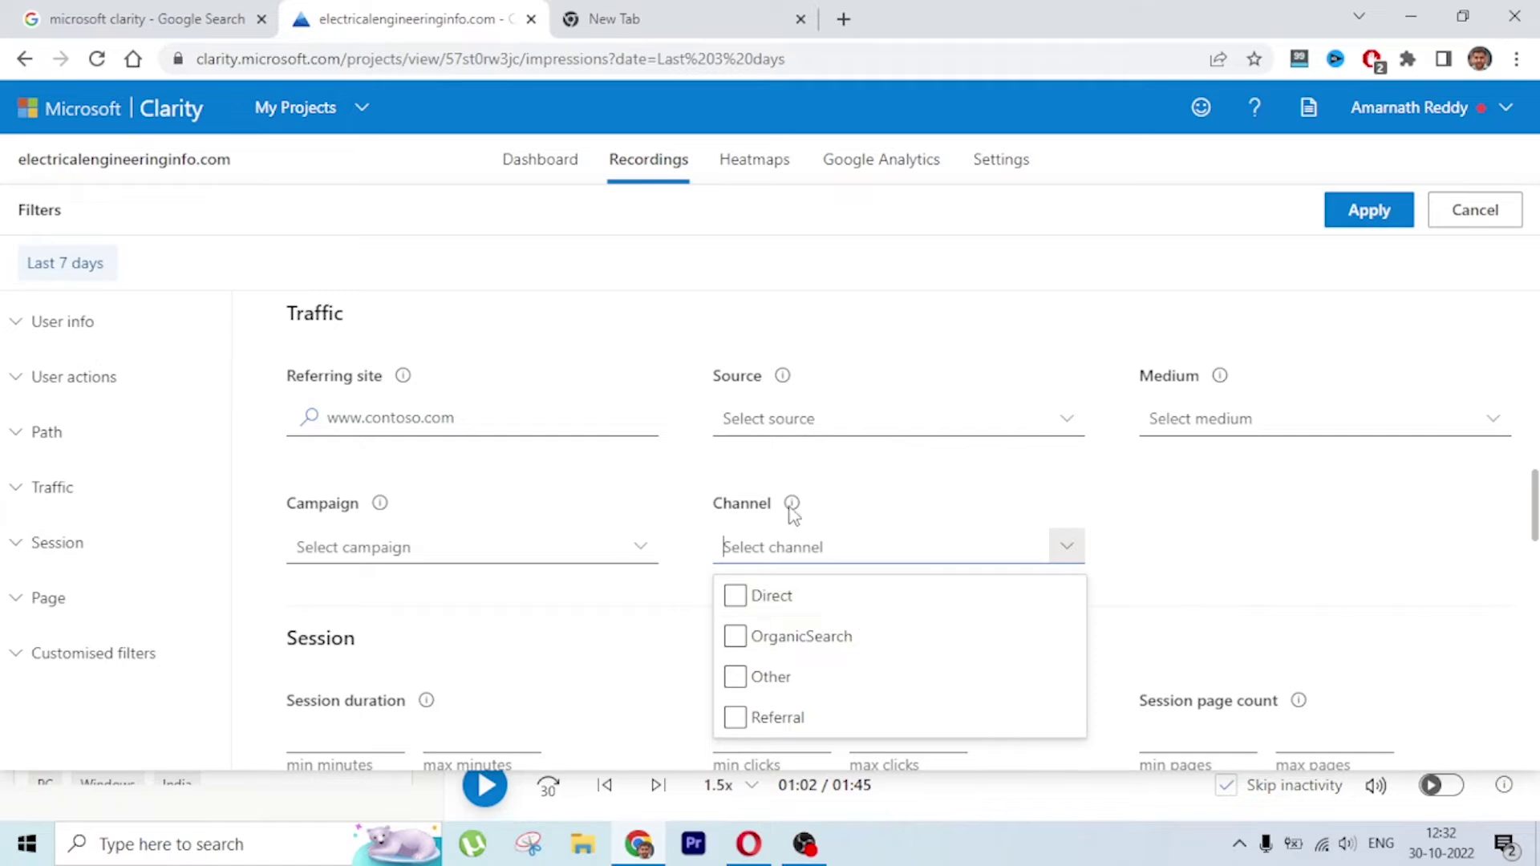
click(635, 638)
scroll(636, 644, down, 3)
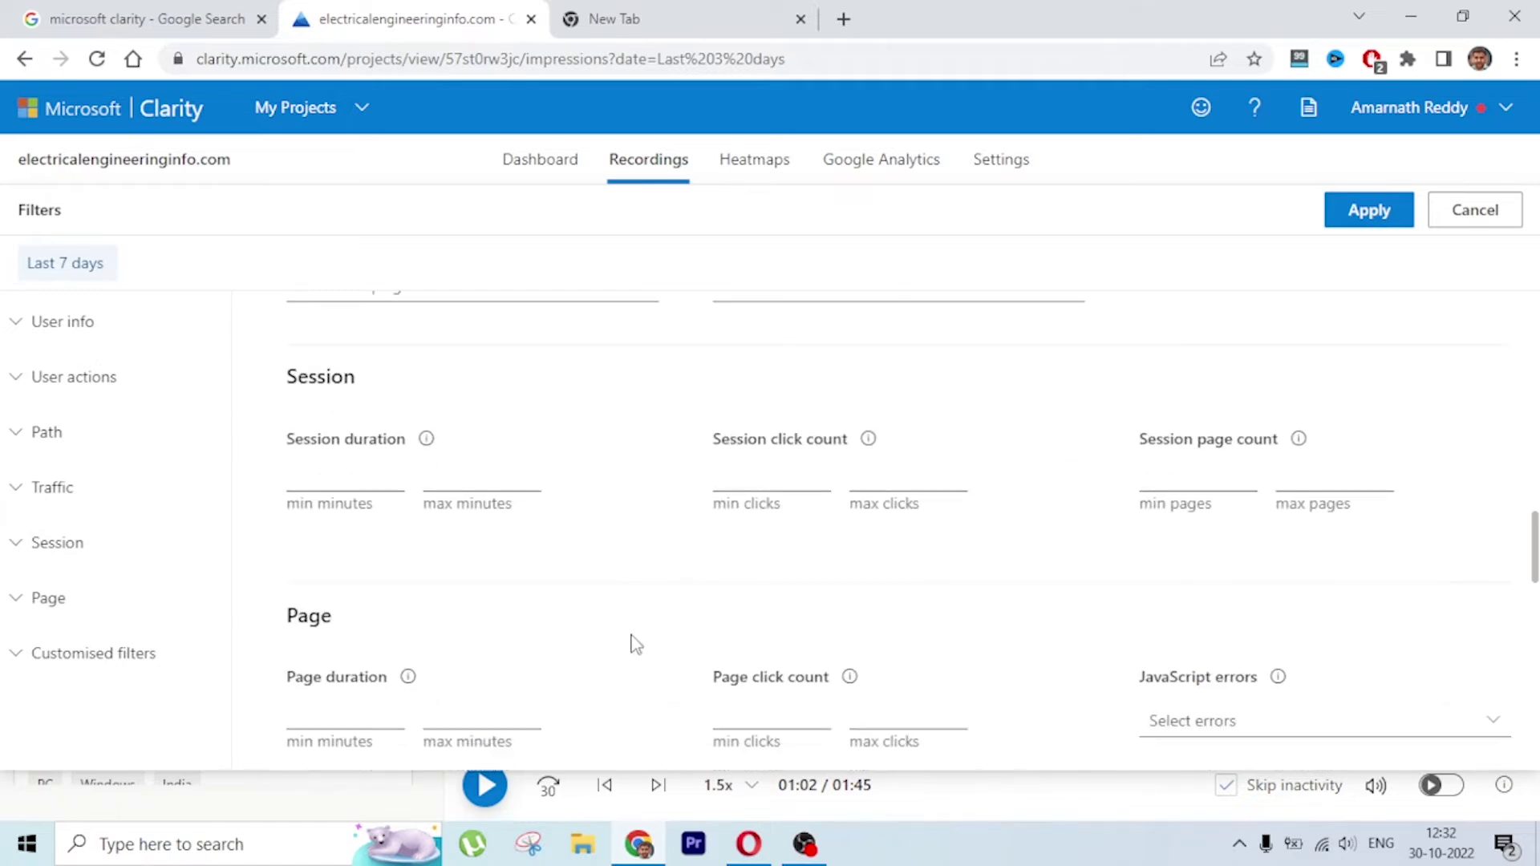
click(335, 478)
click(436, 478)
click(614, 487)
click(467, 478)
click(371, 475)
click(492, 474)
click(322, 473)
click(608, 476)
scroll(608, 476, down, 2)
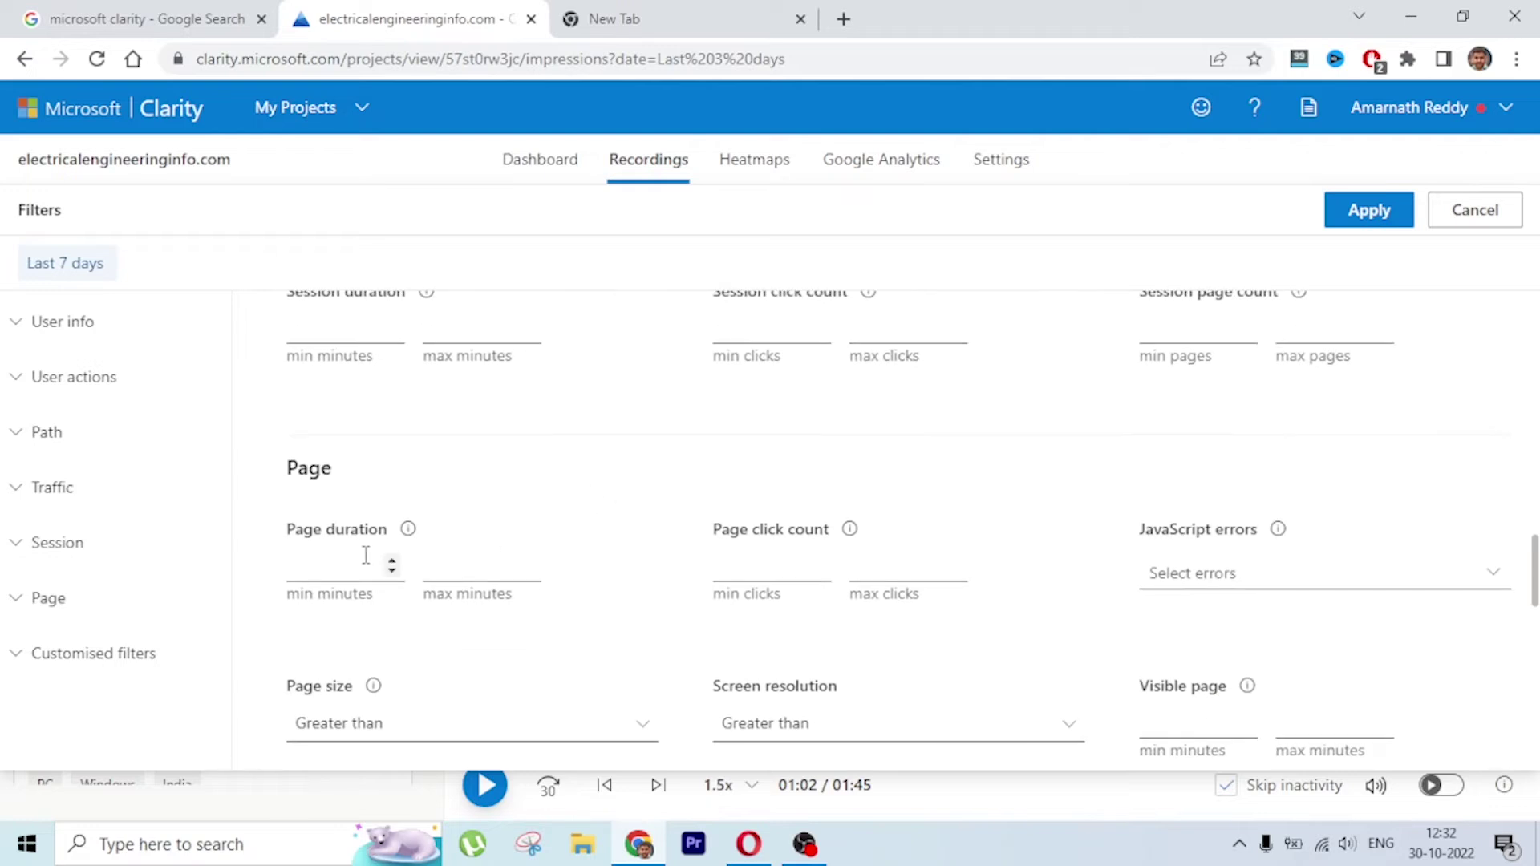
click(362, 554)
click(603, 532)
scroll(603, 532, down, 3)
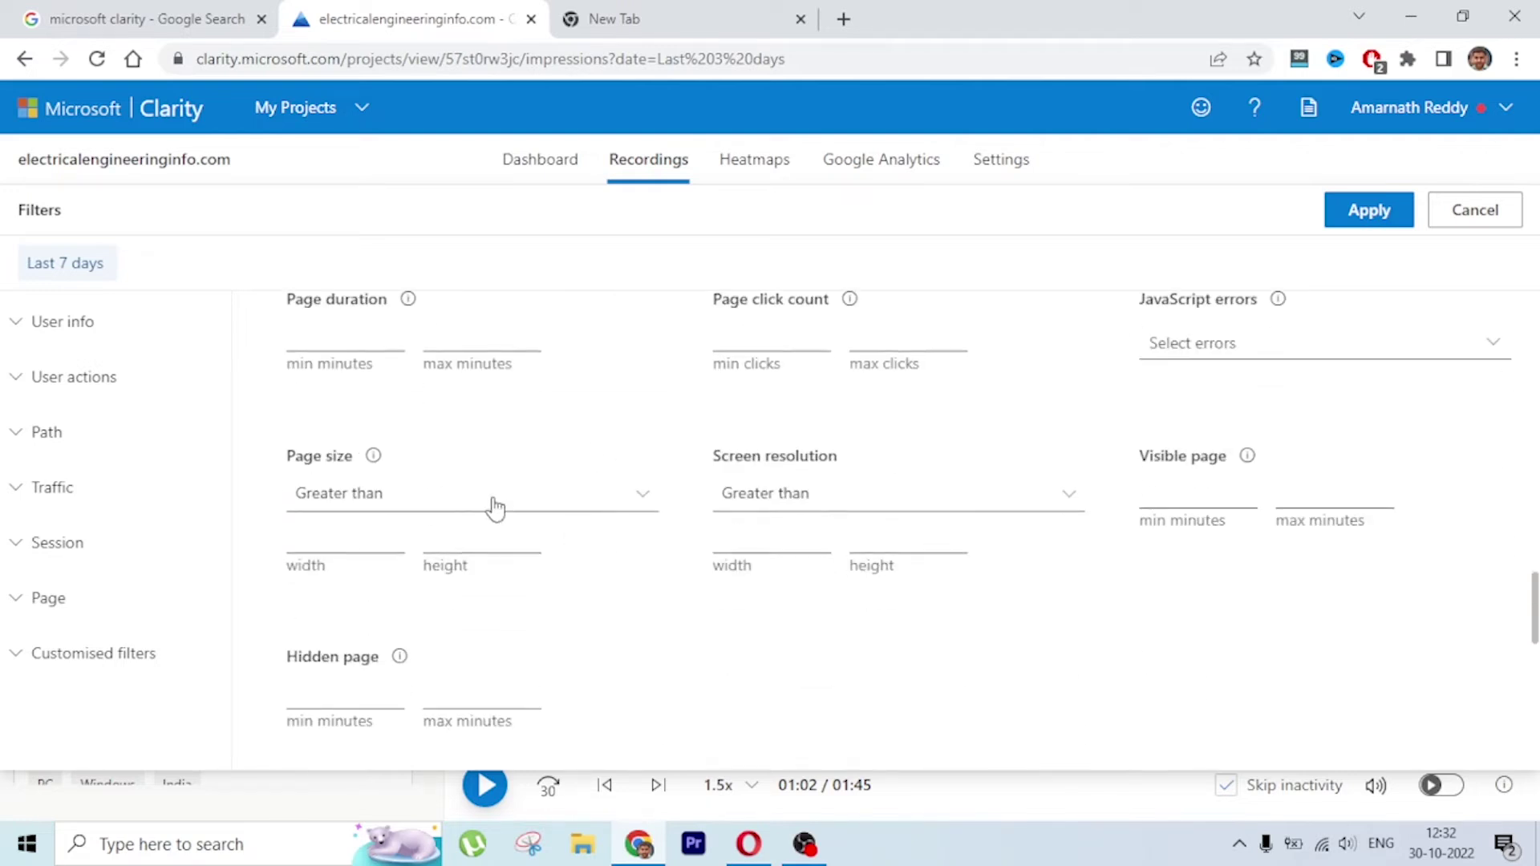
click(491, 499)
click(815, 492)
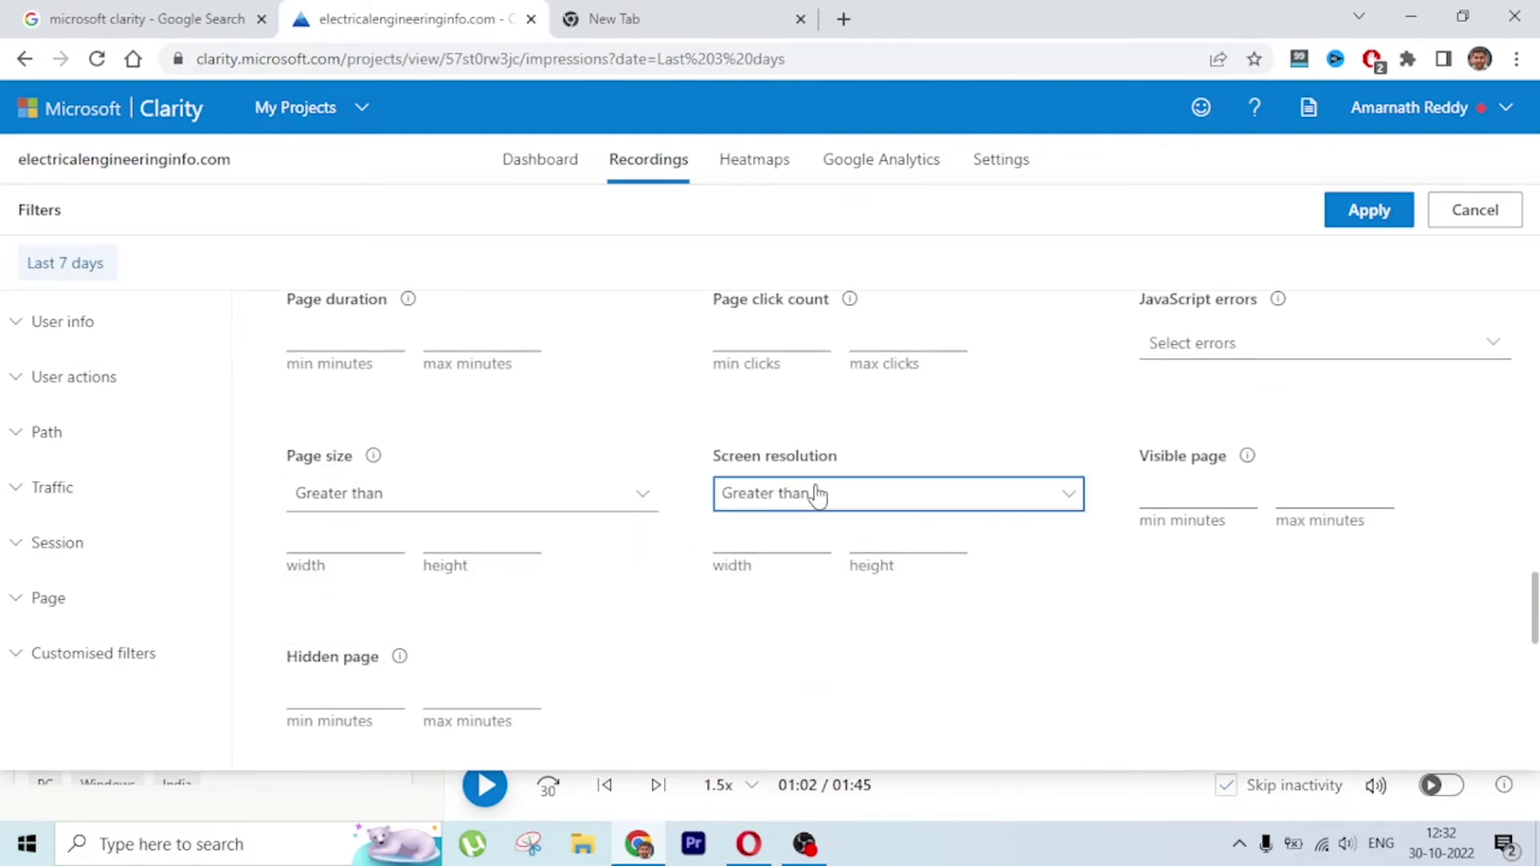
click(1211, 492)
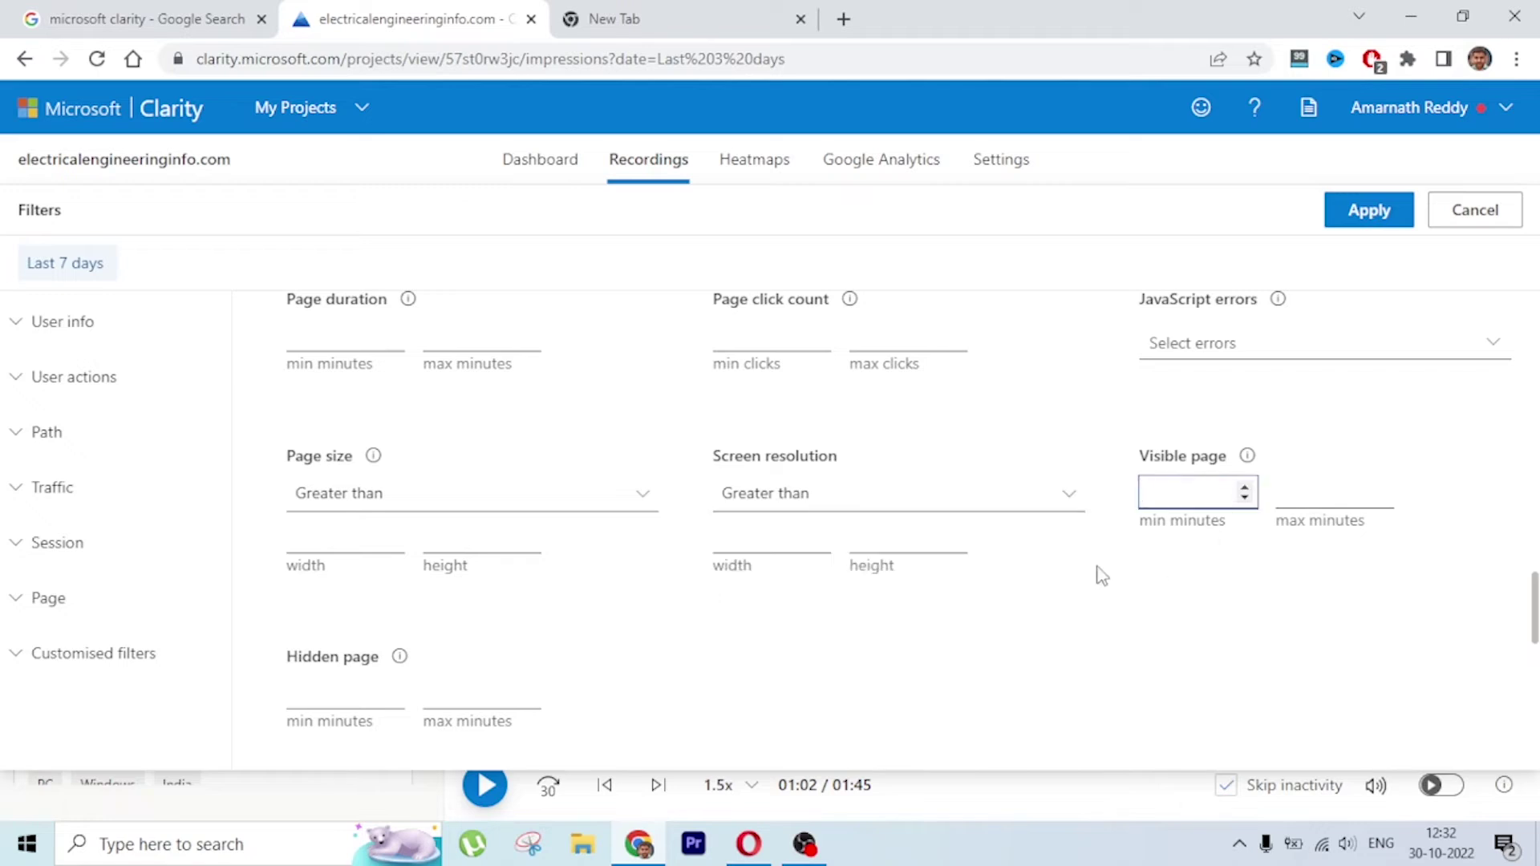
scroll(861, 571, down, 3)
scroll(860, 571, down, 4)
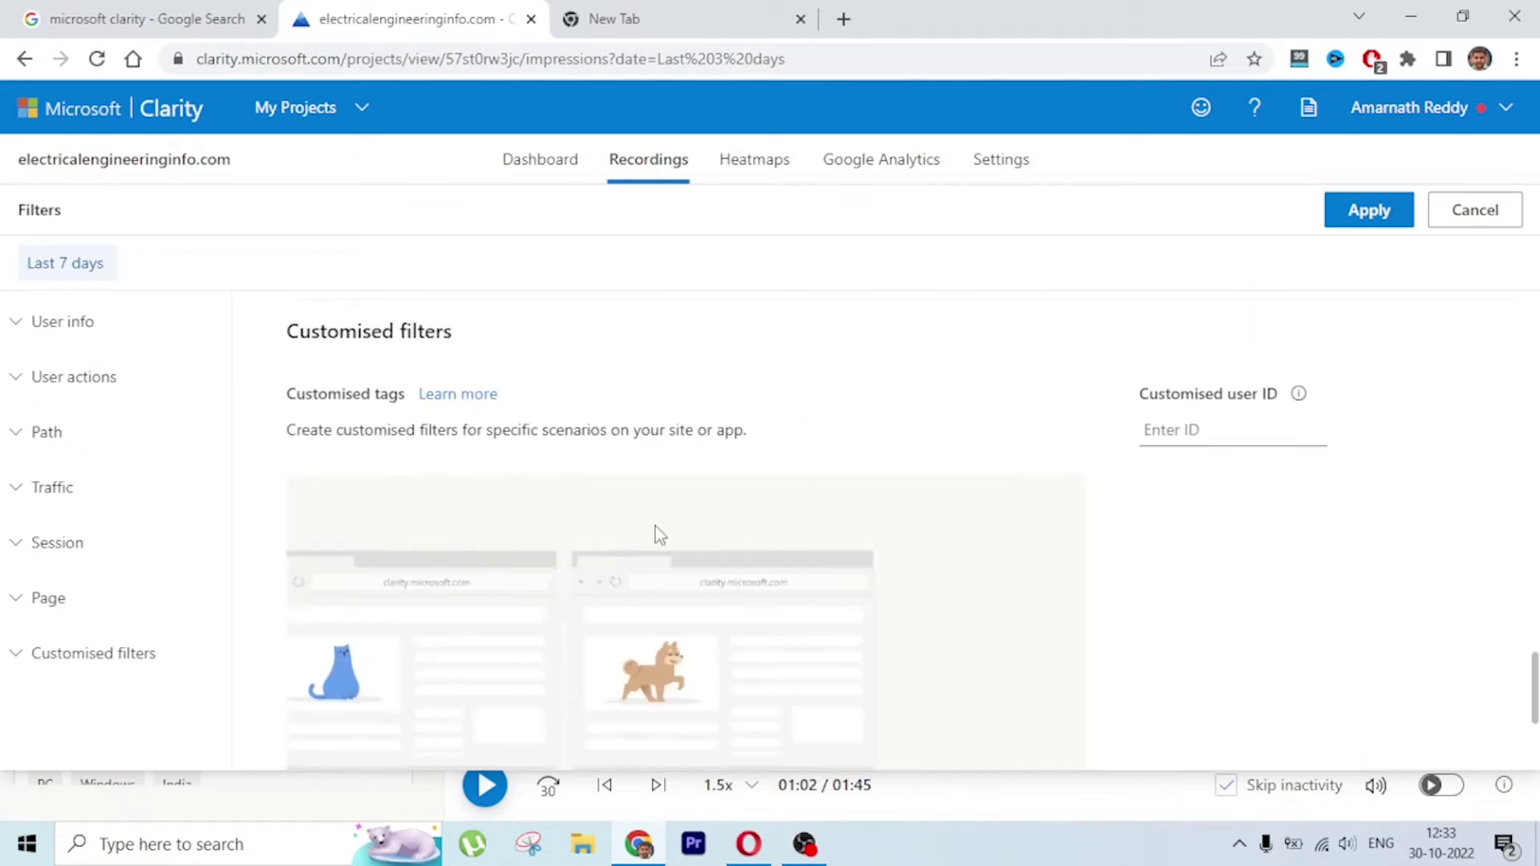
scroll(696, 501, down, 3)
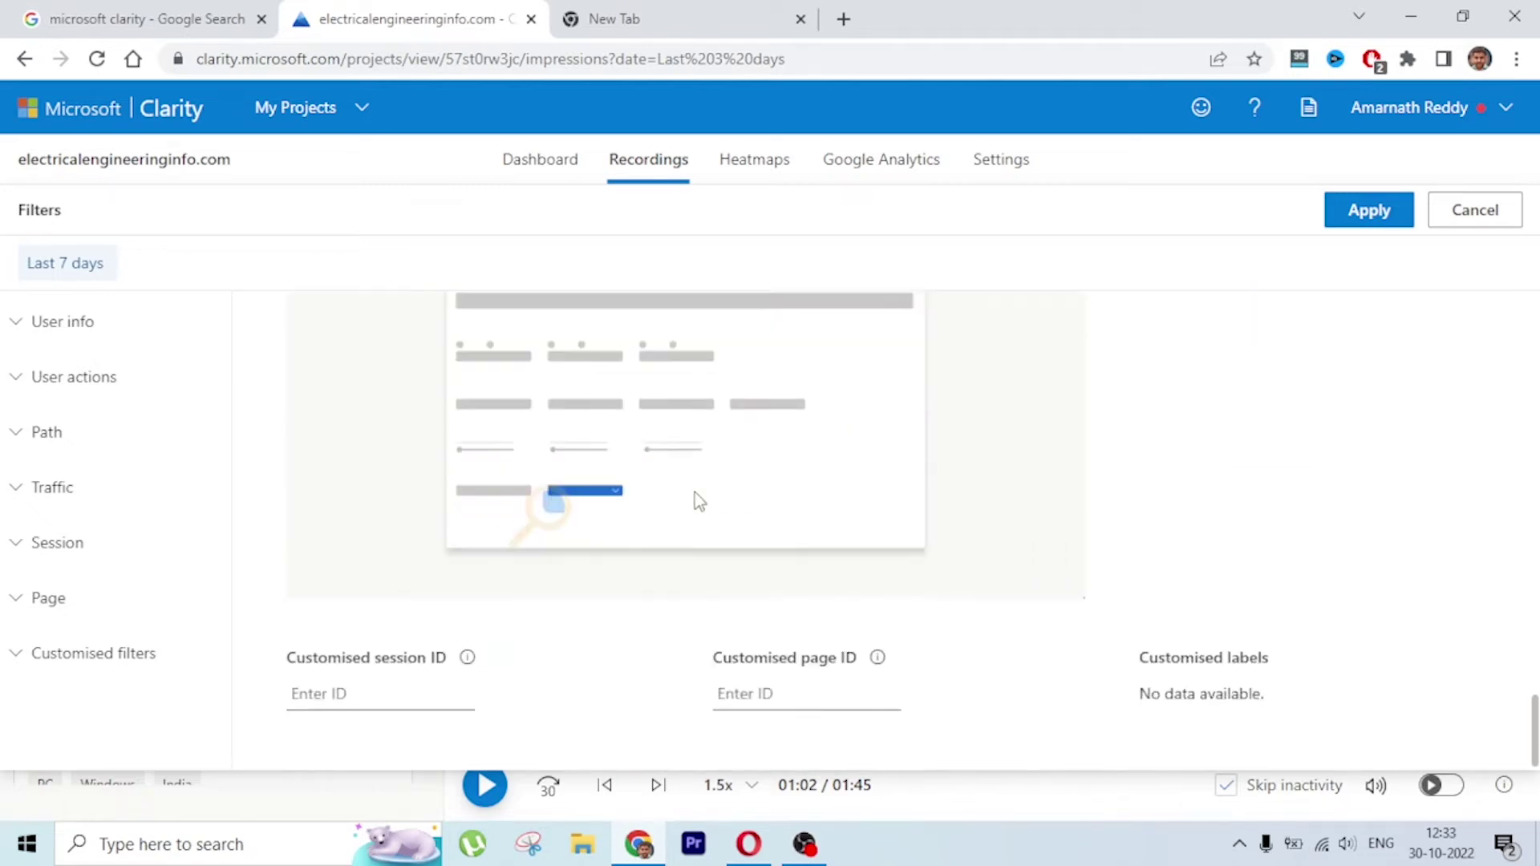
scroll(695, 492, up, 5)
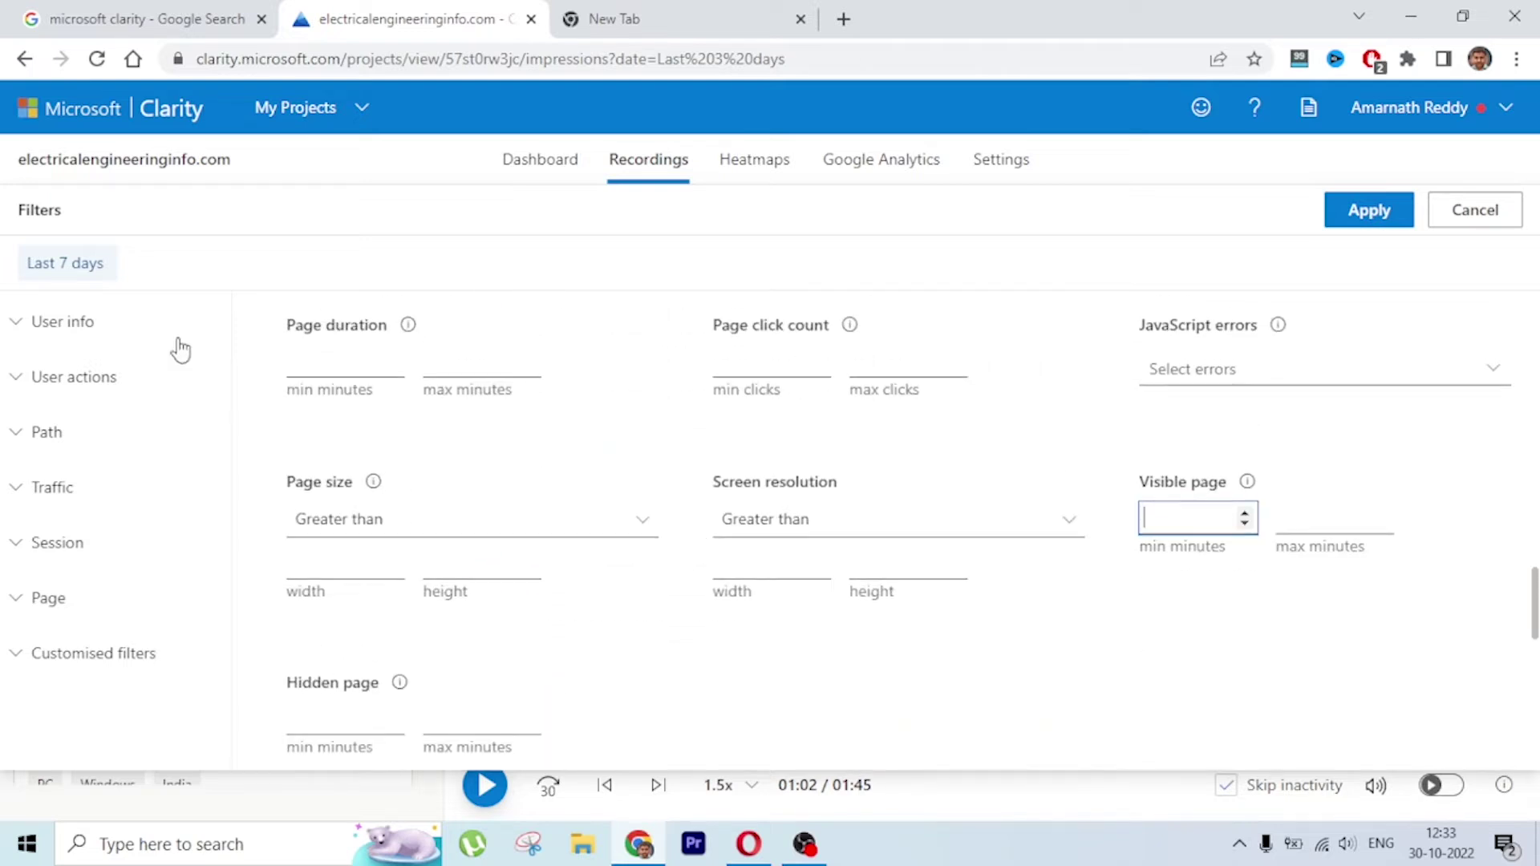
Step: Expand the User actions and User info filter groups and scroll through the available filters
click(58, 377)
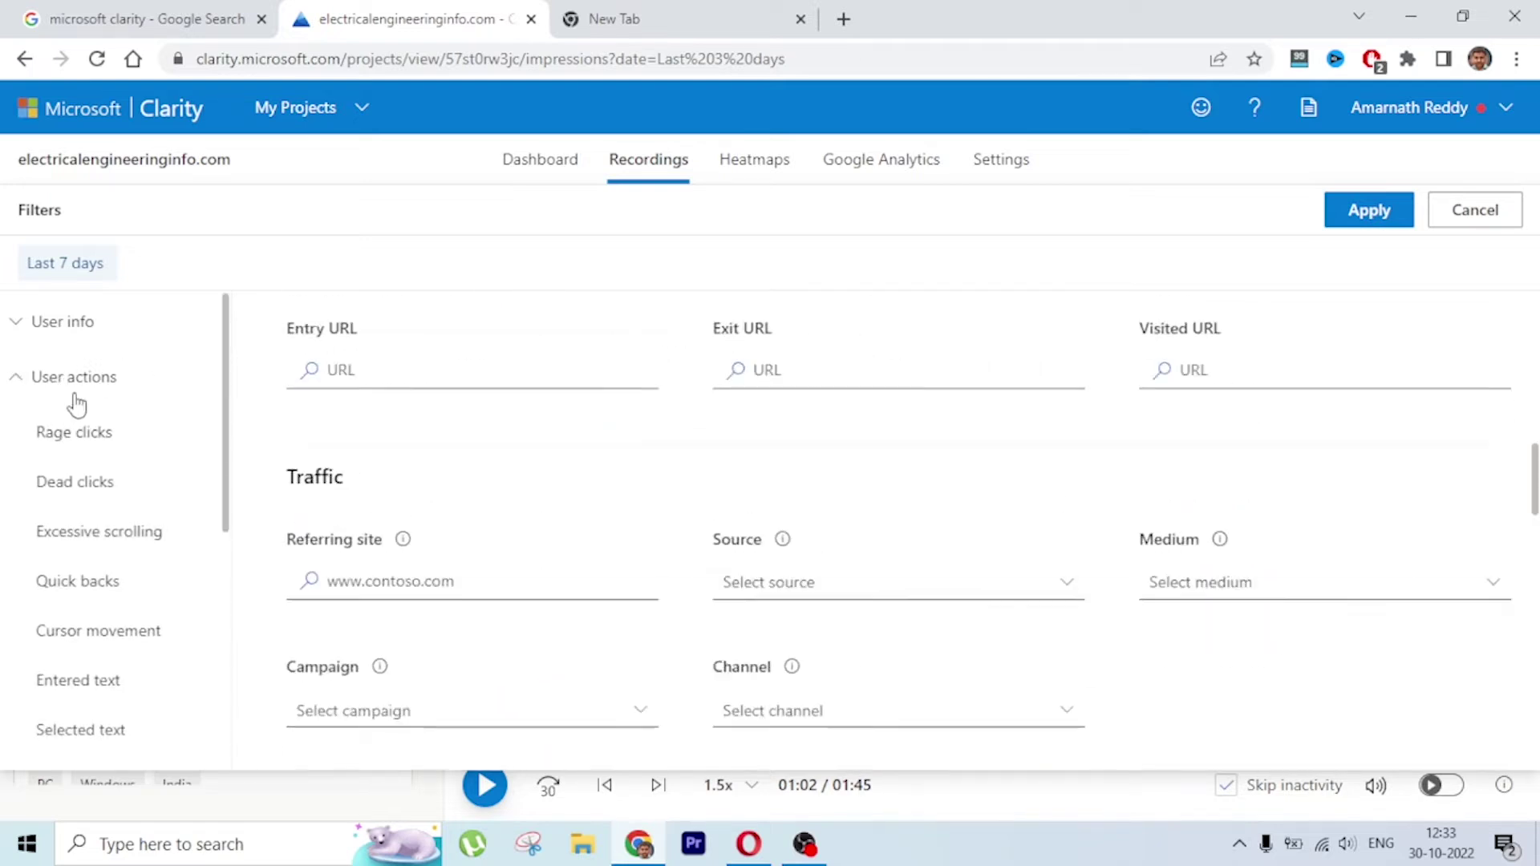
click(81, 324)
scroll(120, 498, down, 9)
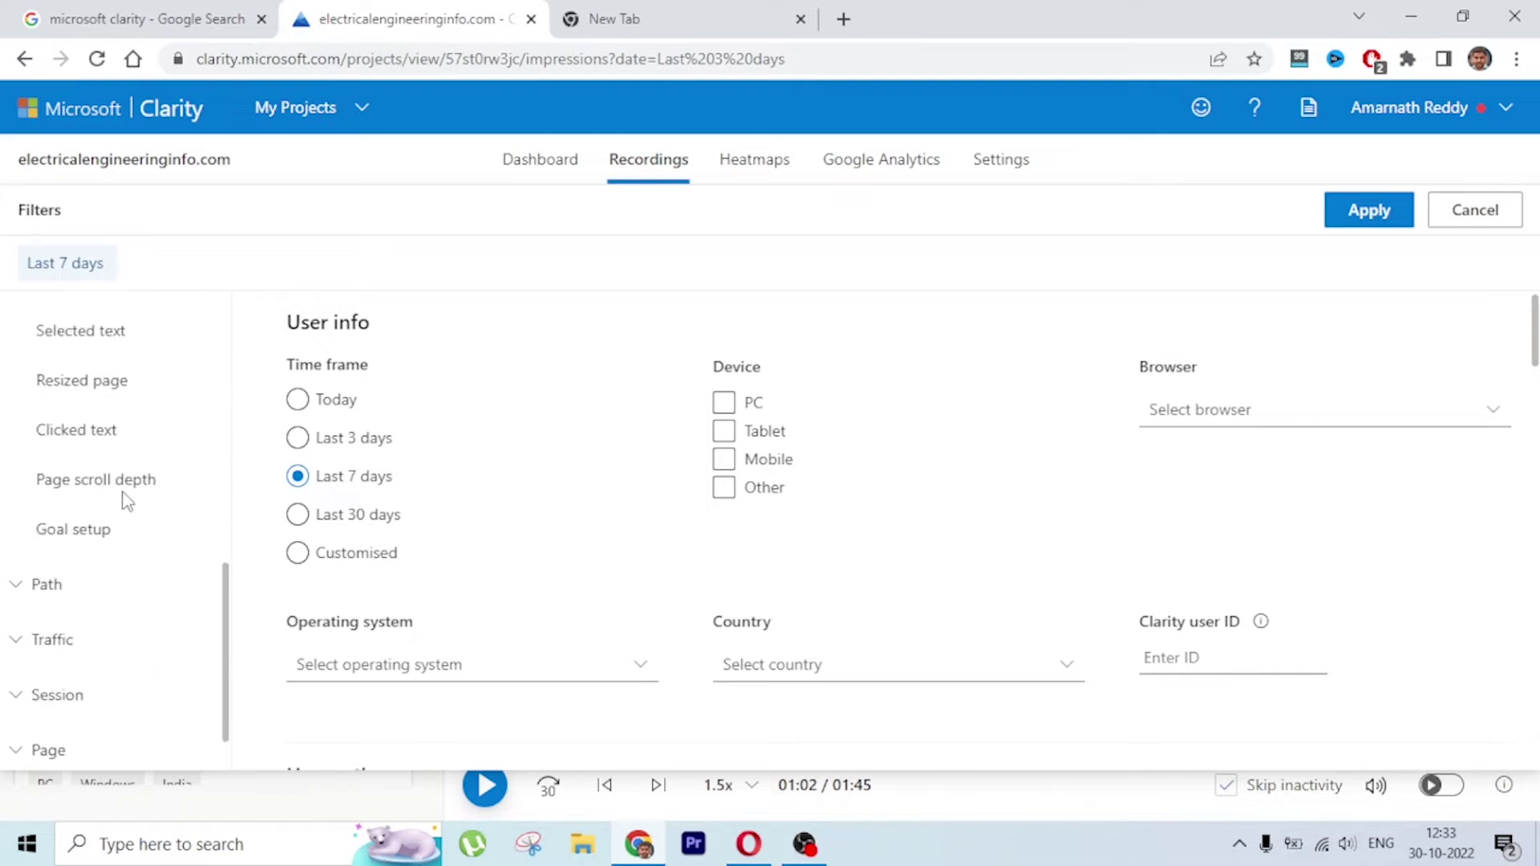
scroll(125, 501, up, 9)
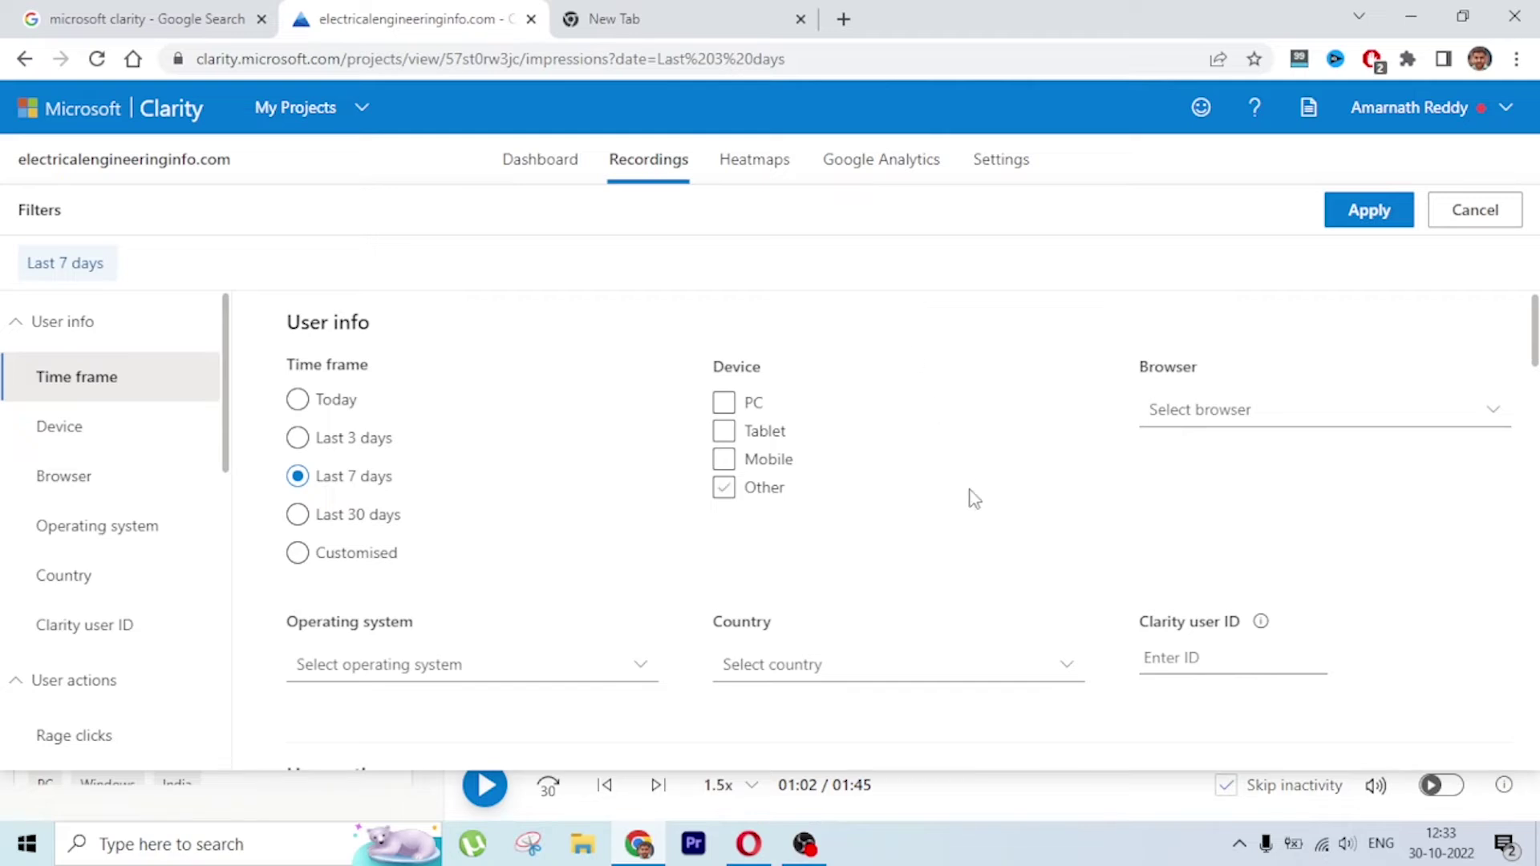
scroll(970, 498, down, 6)
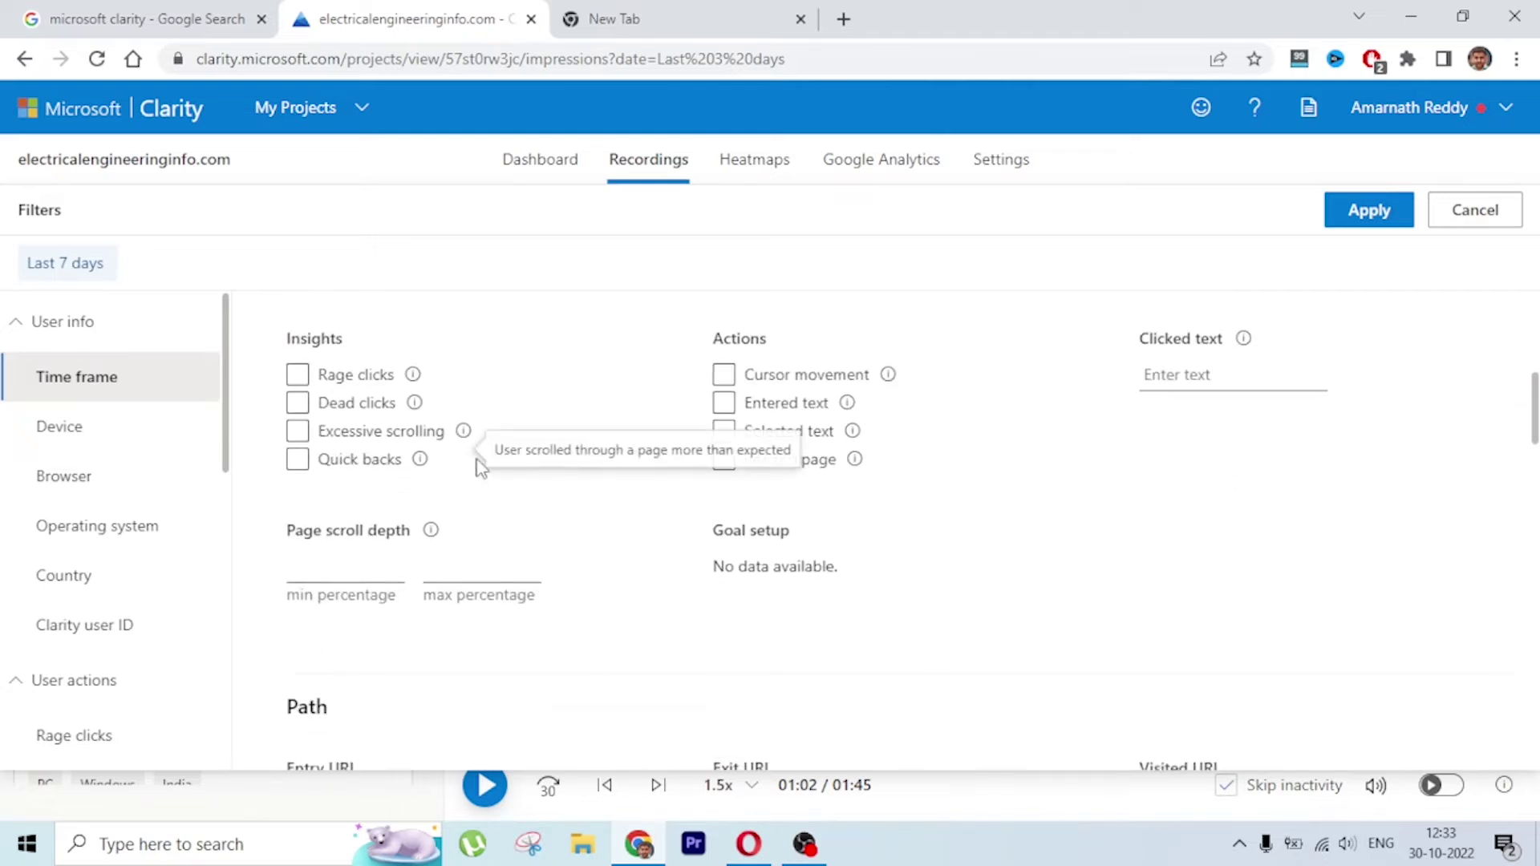
scroll(726, 521, down, 4)
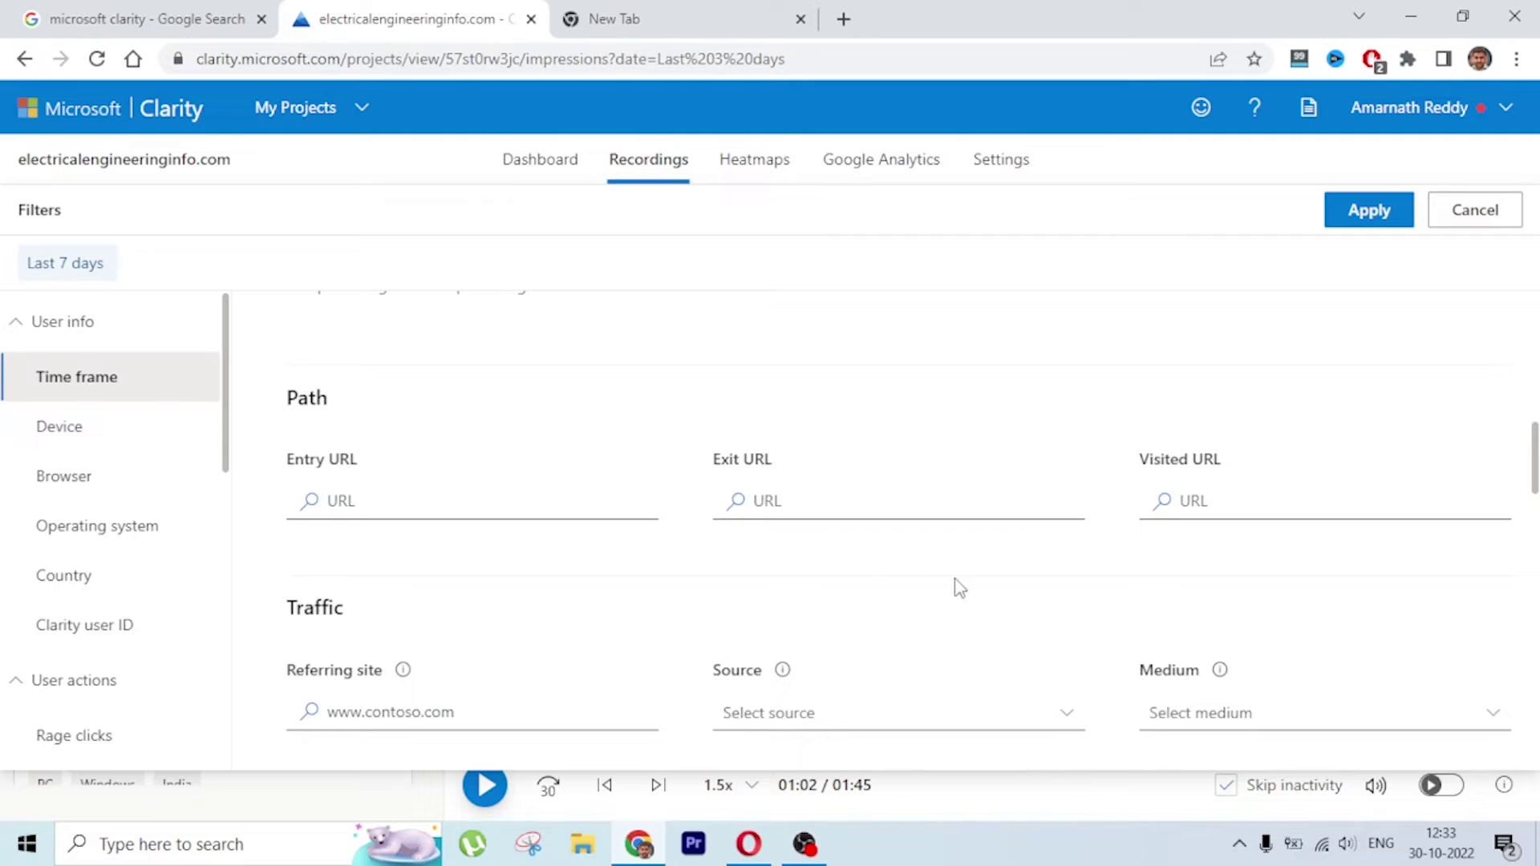
scroll(955, 585, down, 3)
Step: Look over the traffic Source list, then cancel the filter panel without applying anything
click(869, 479)
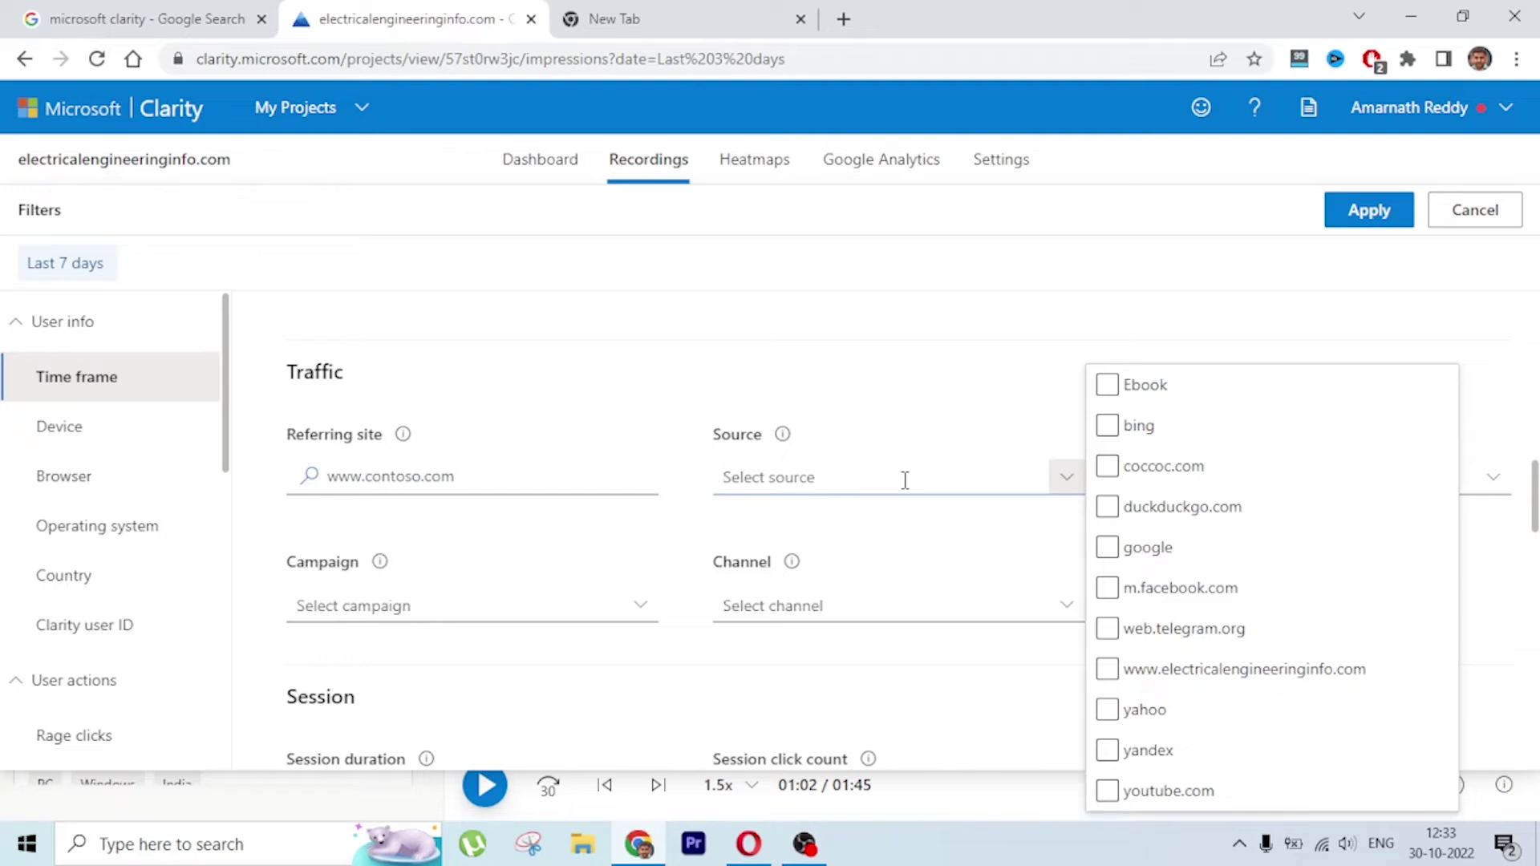
click(1012, 366)
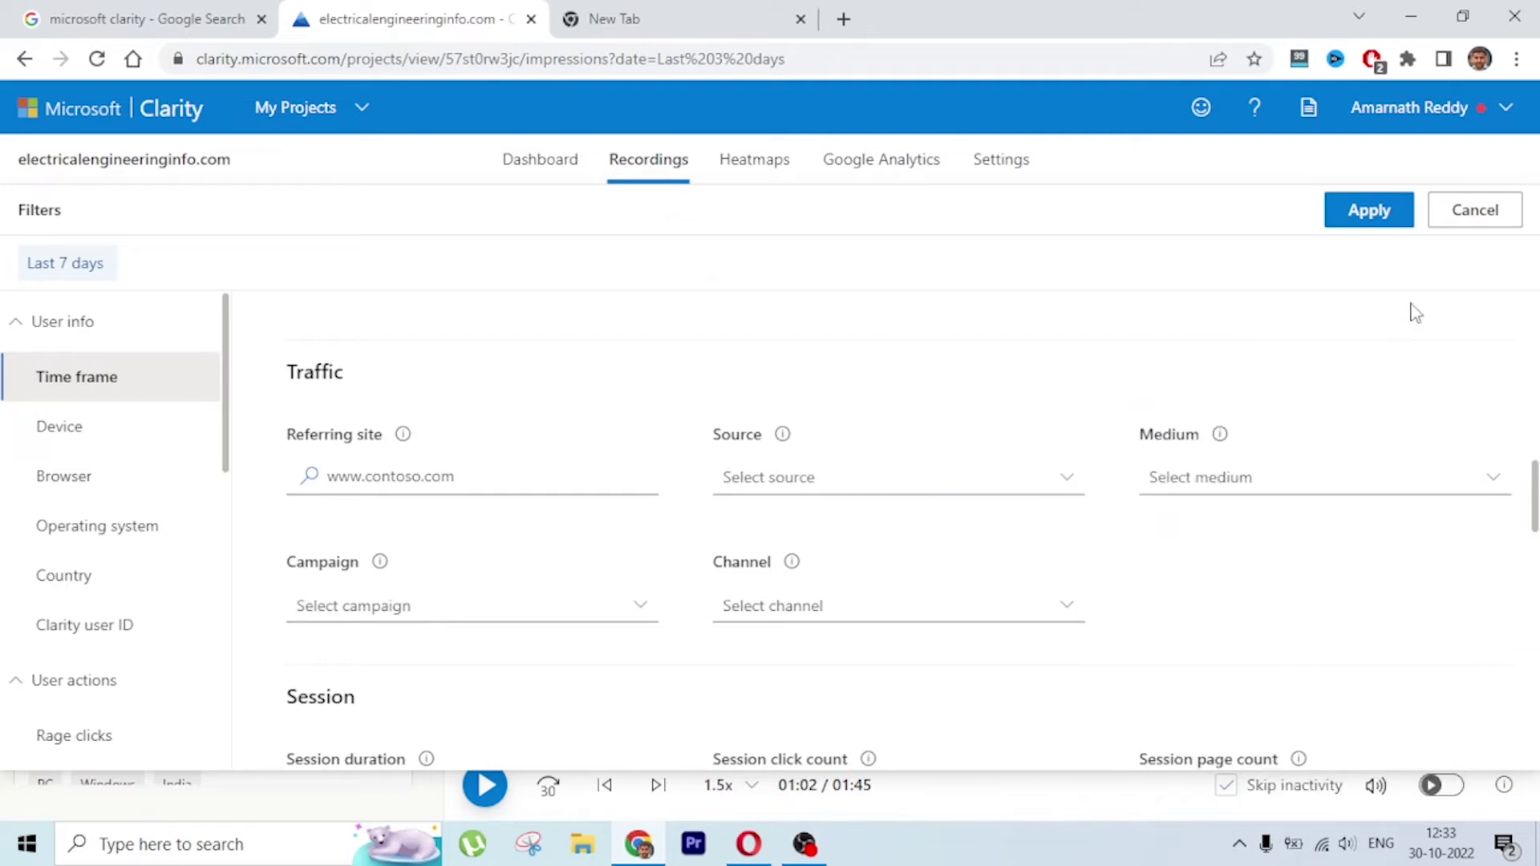
click(1479, 217)
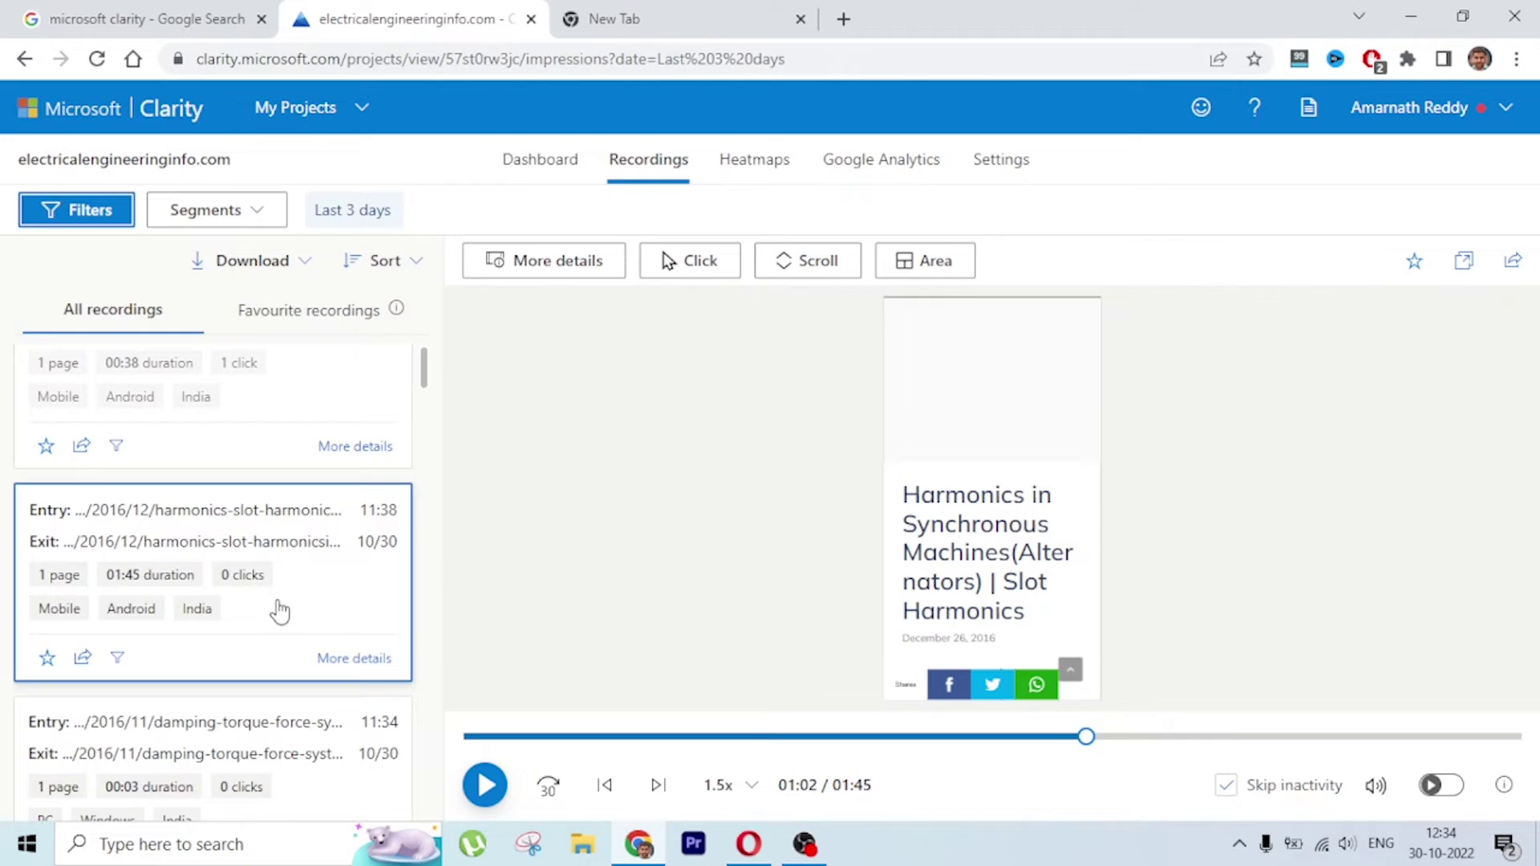
Step: Set the Heatmaps time frame to Last 30 days and compare it side by side with Last 3 days
click(762, 163)
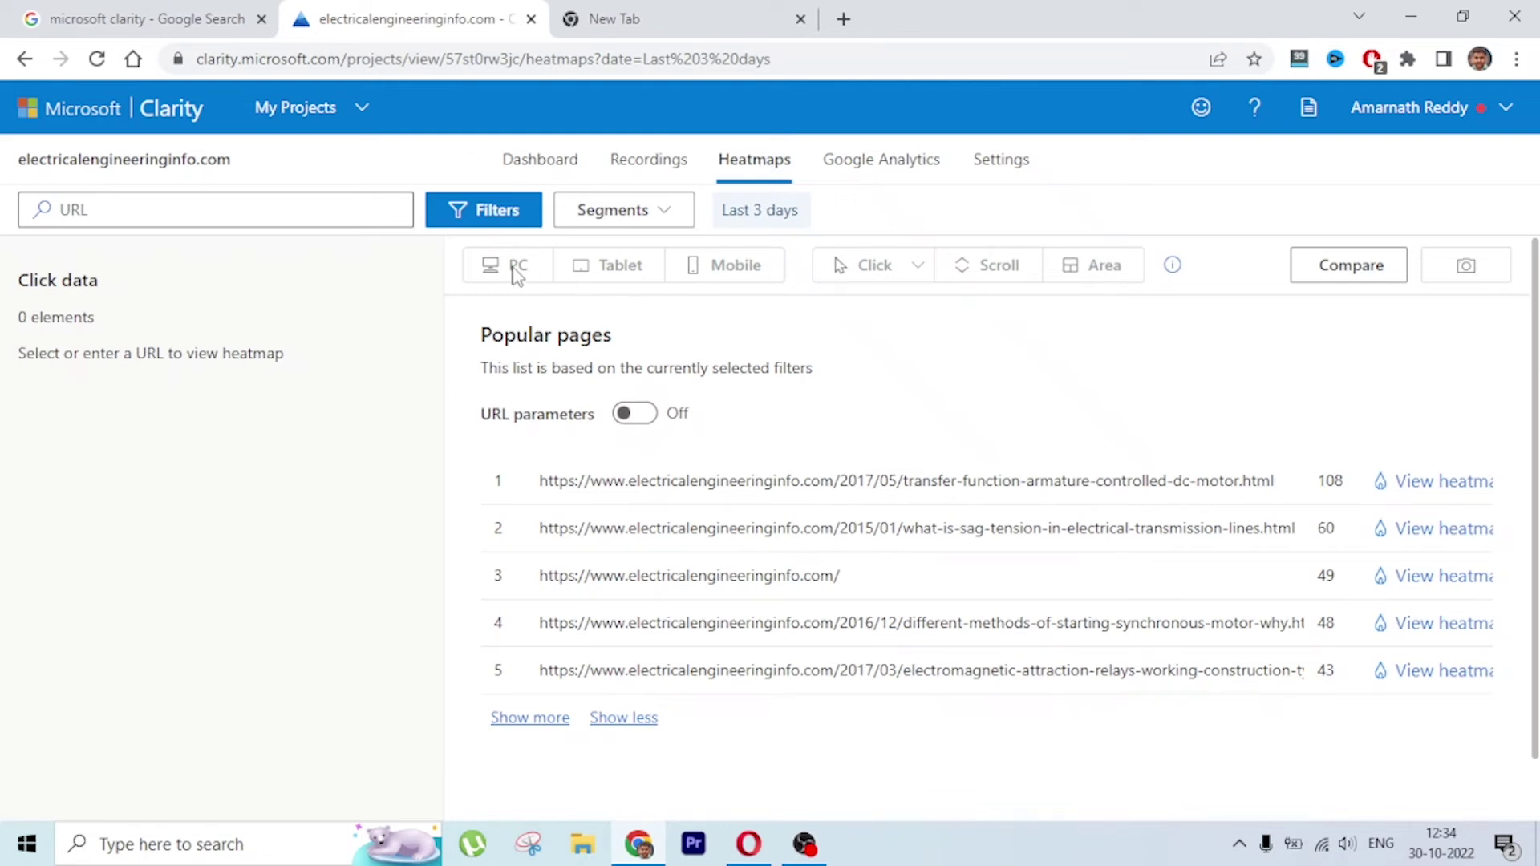
click(799, 214)
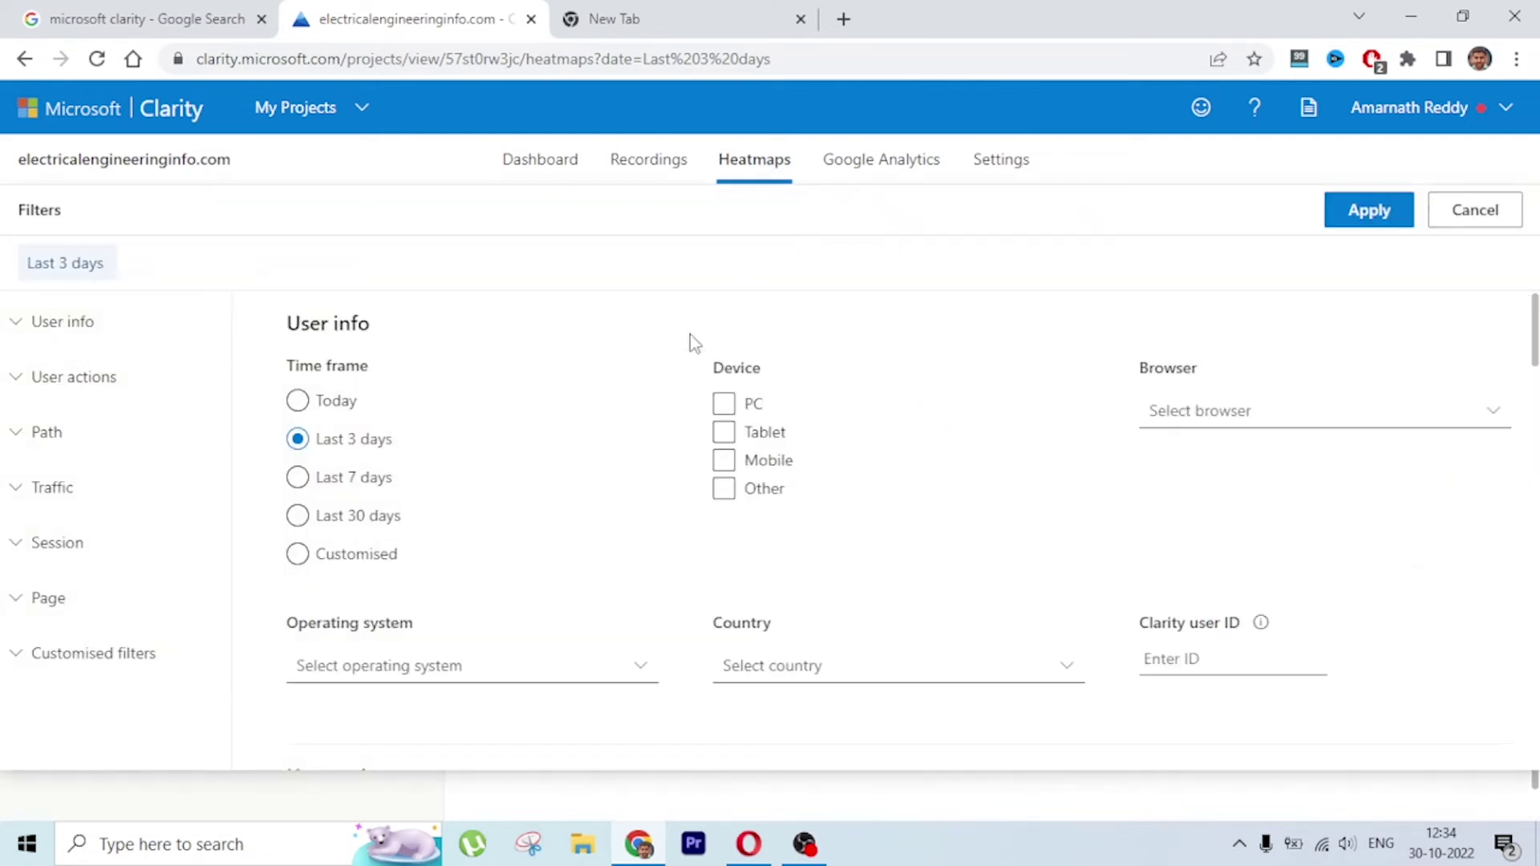
click(338, 529)
click(1395, 215)
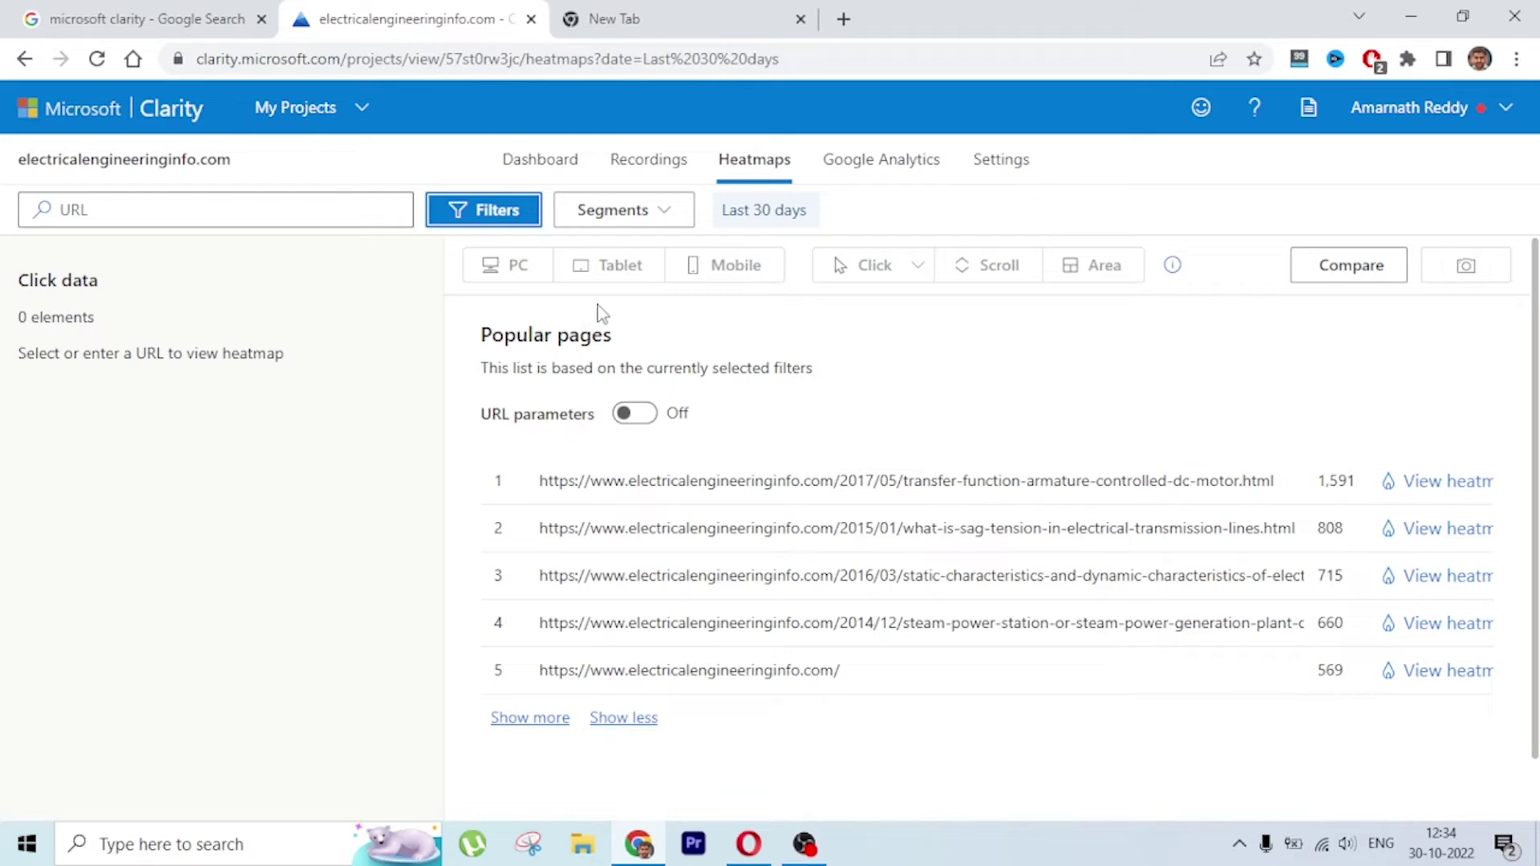
click(1350, 266)
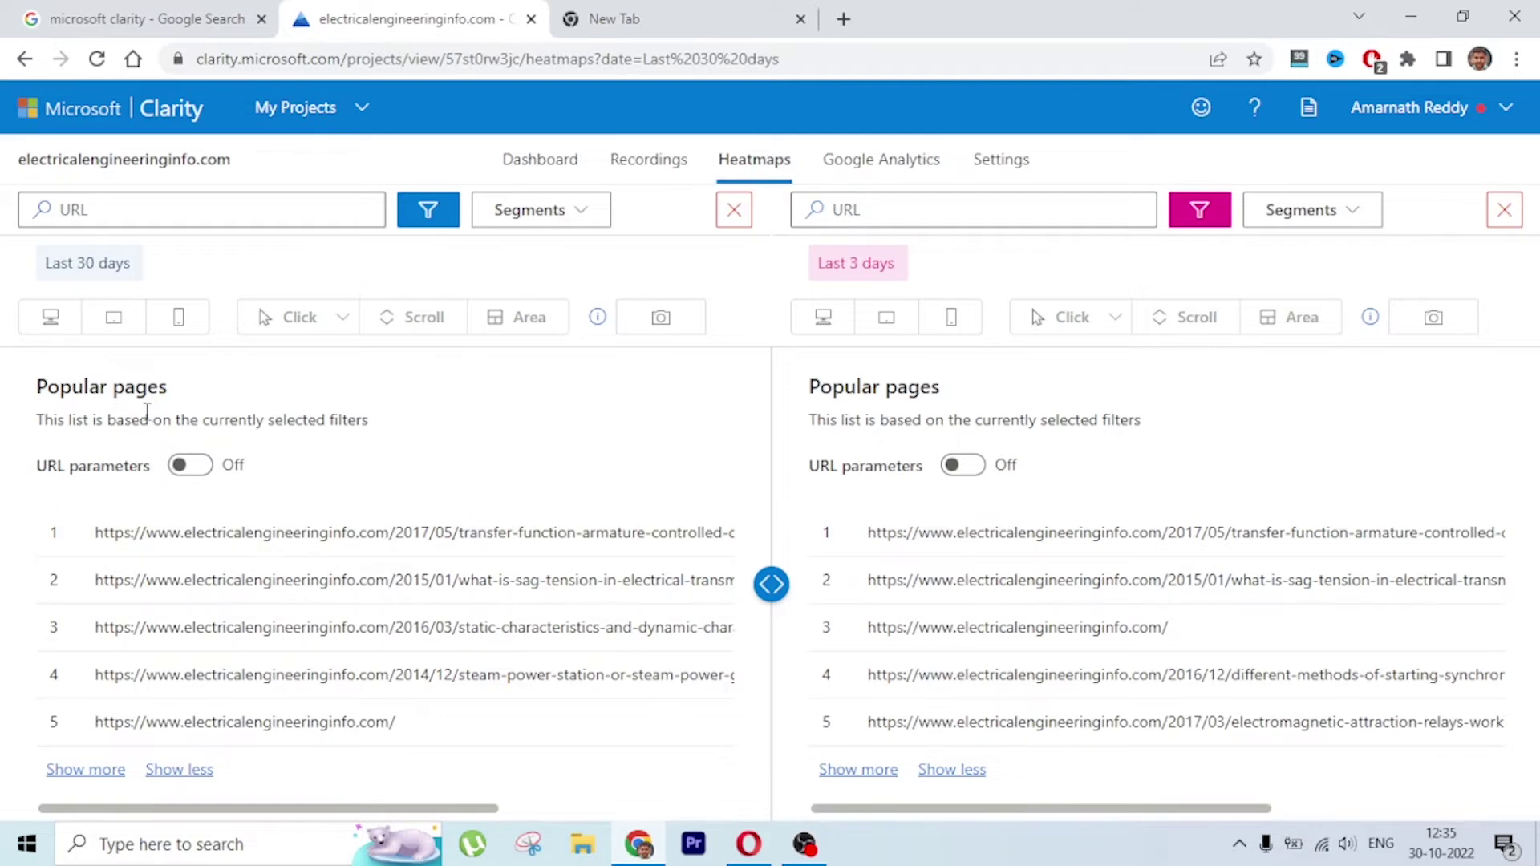
Step: Open the armature-controlled DC motor page's click heatmap, collapse the click ranking, and inspect the click markers
click(433, 535)
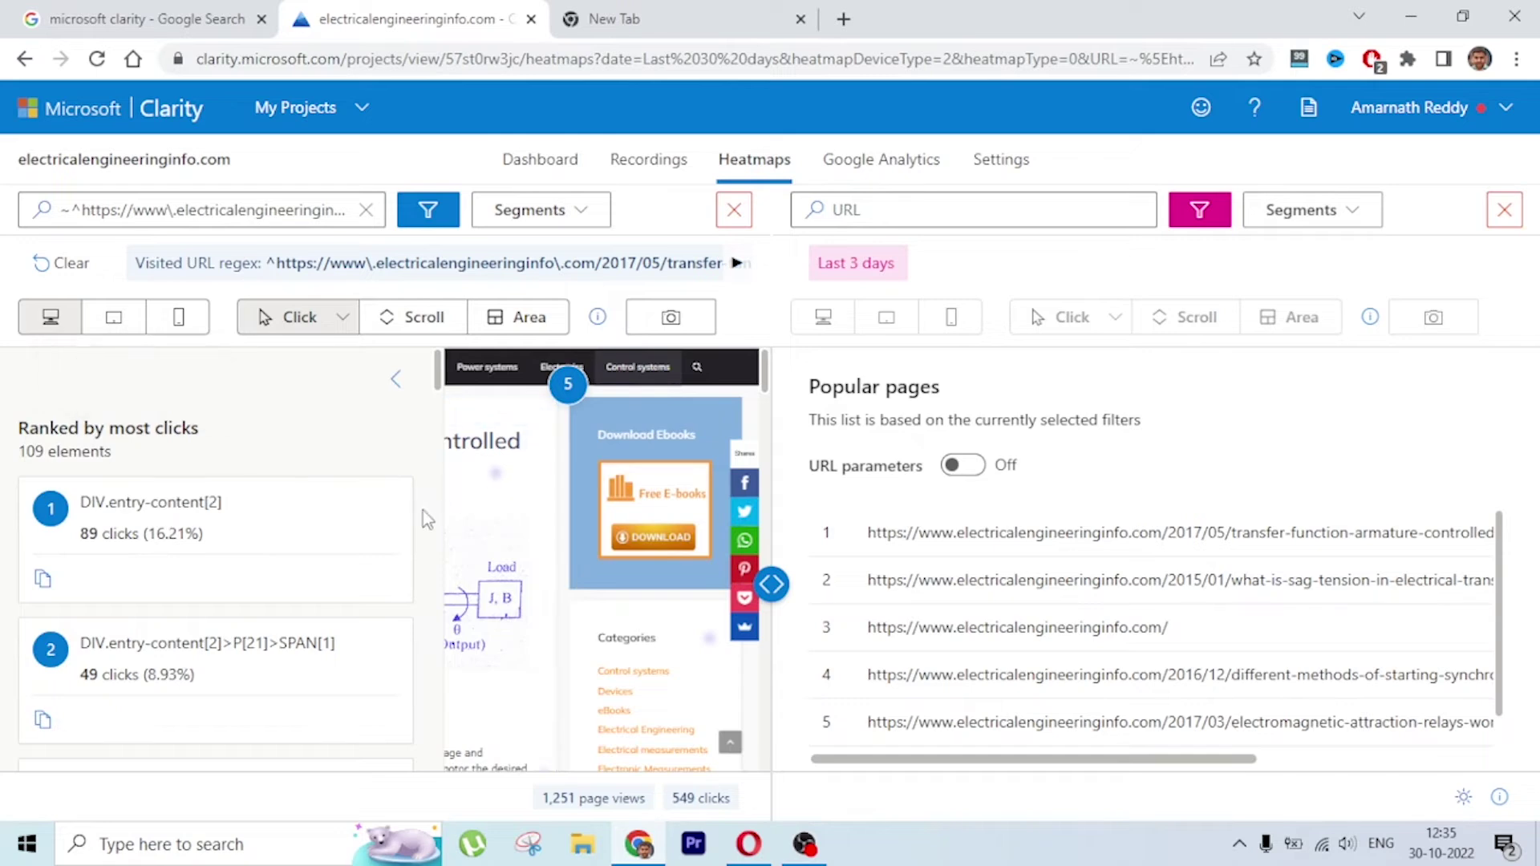
click(396, 380)
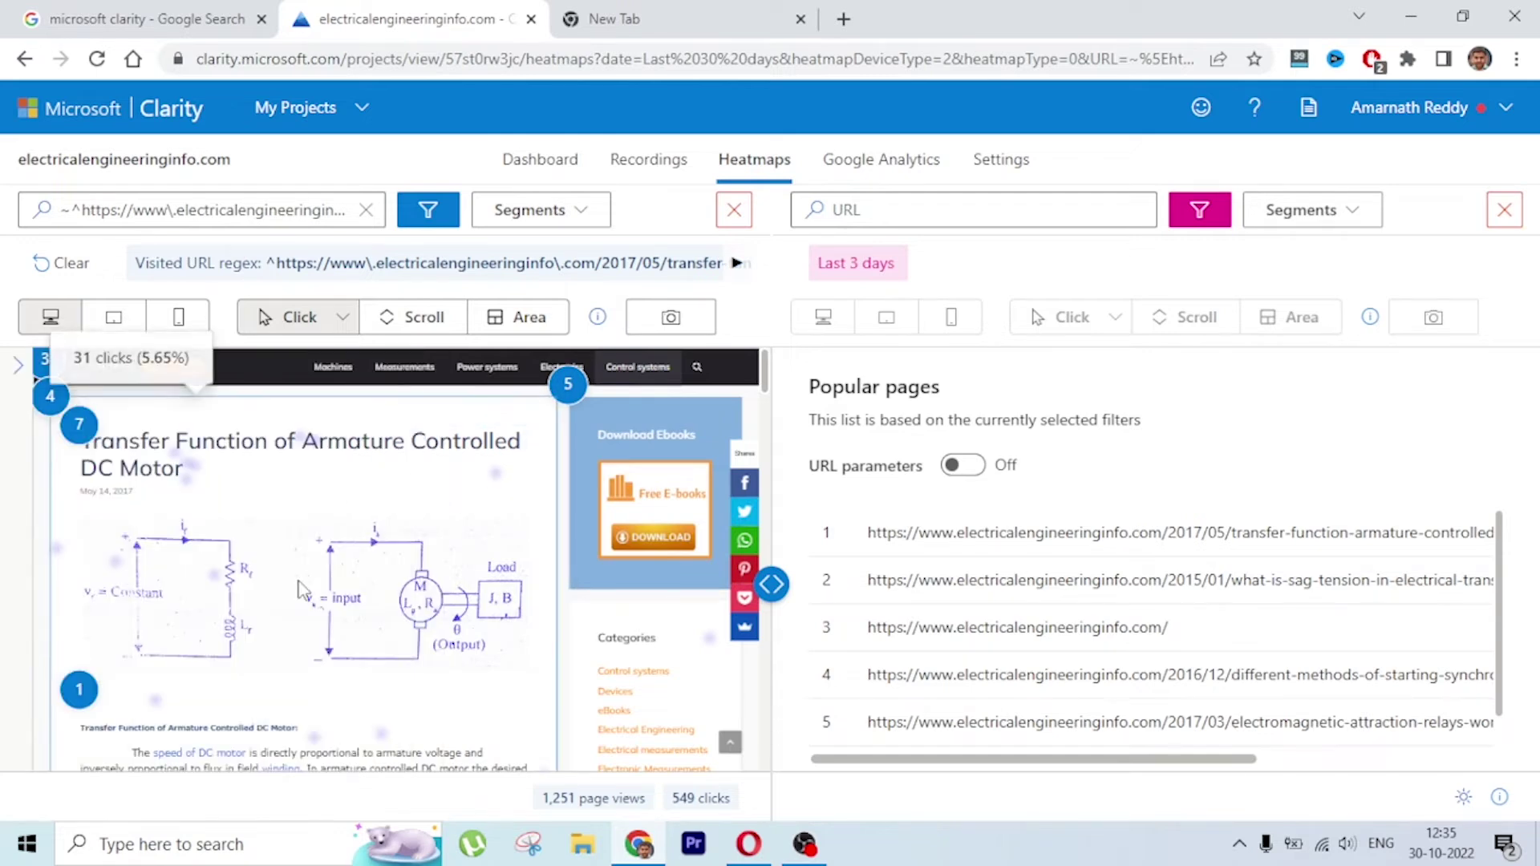
mouse_move(373, 454)
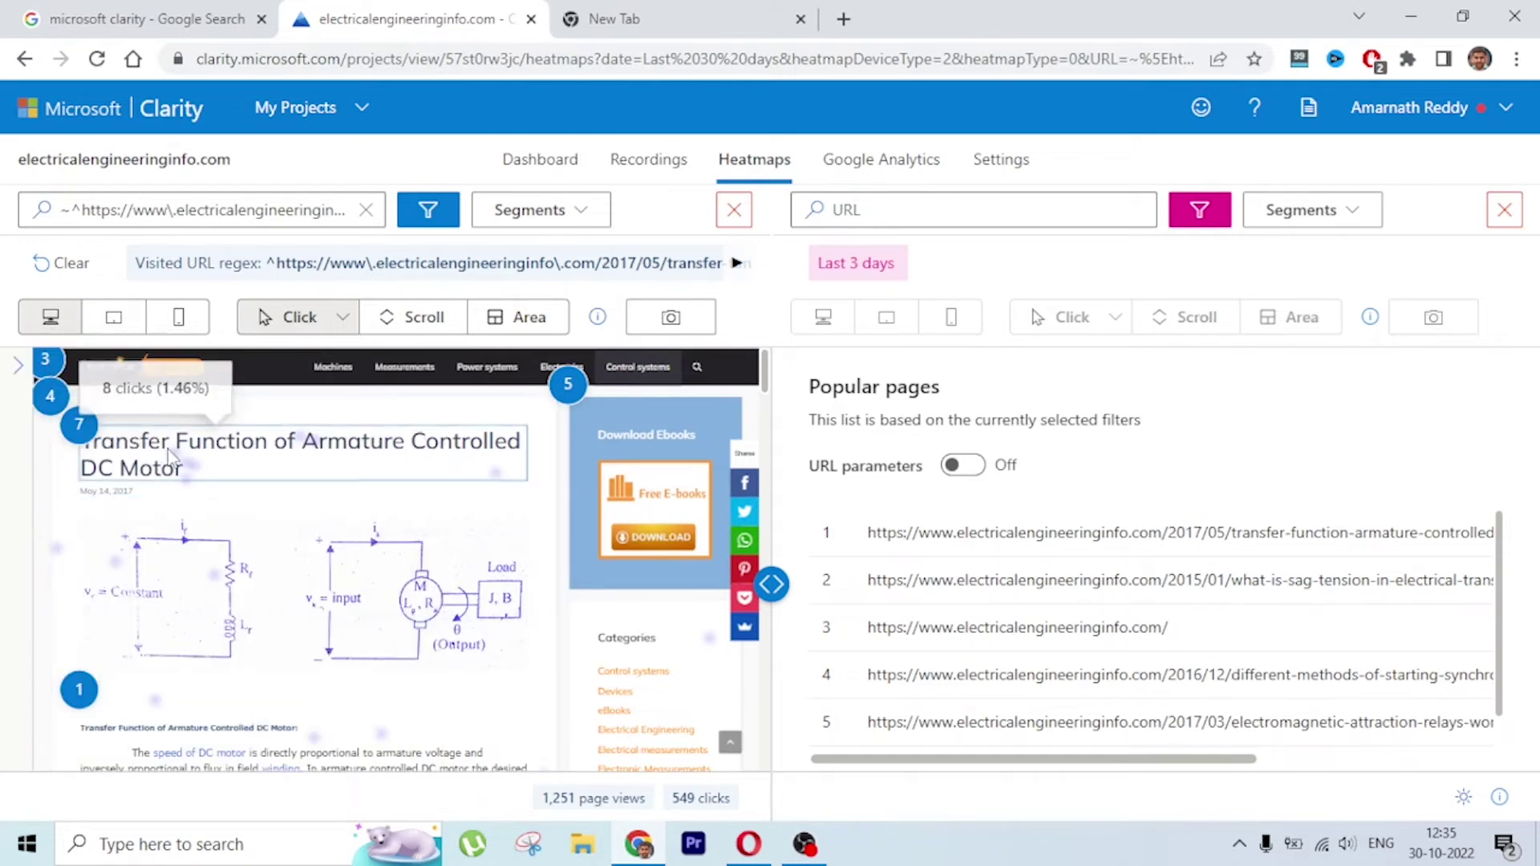
mouse_move(80, 429)
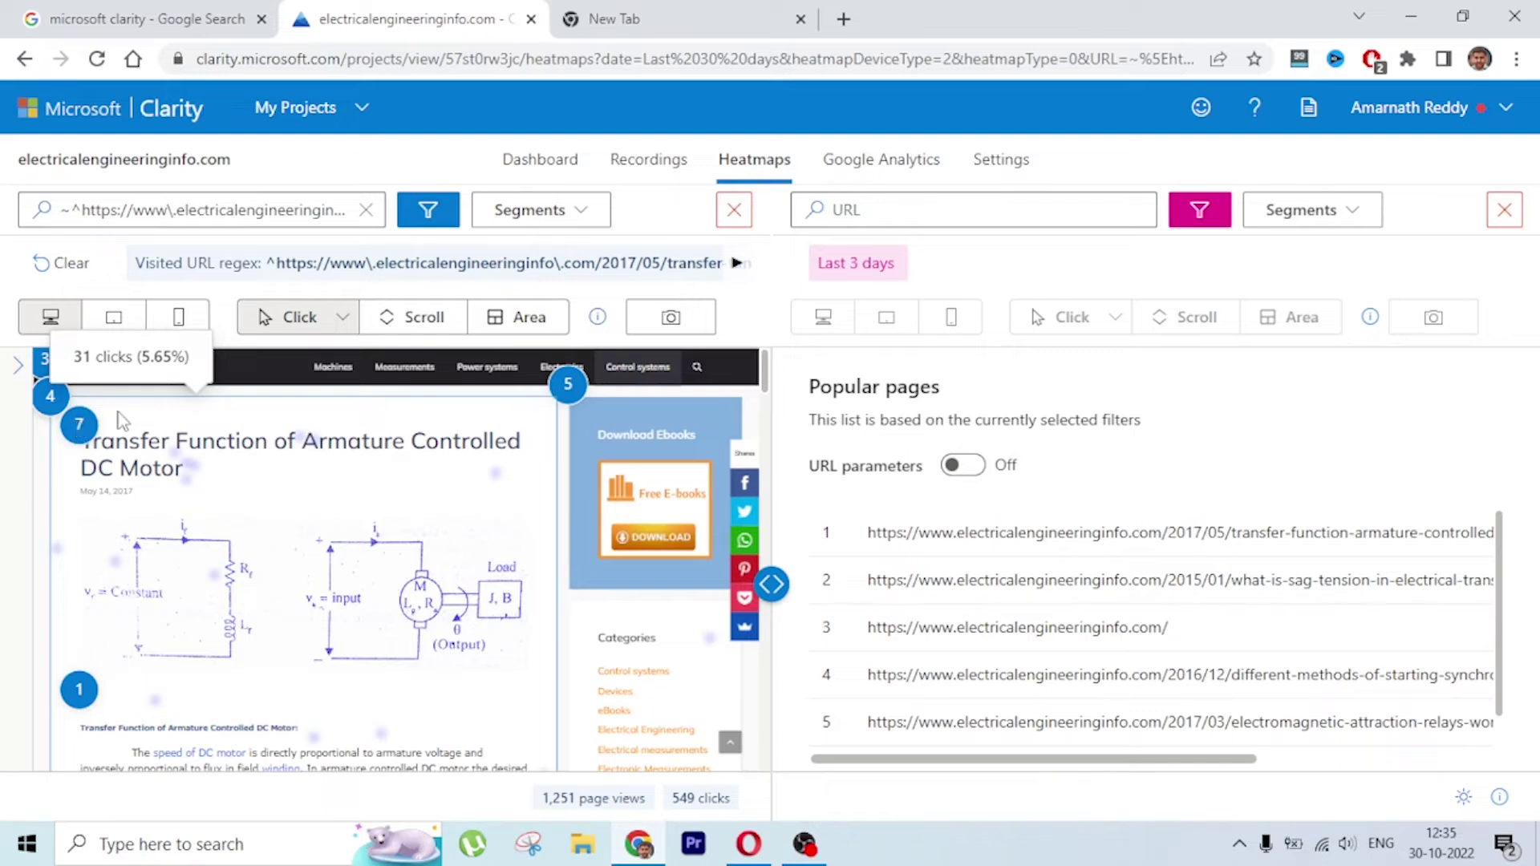
mouse_move(149, 480)
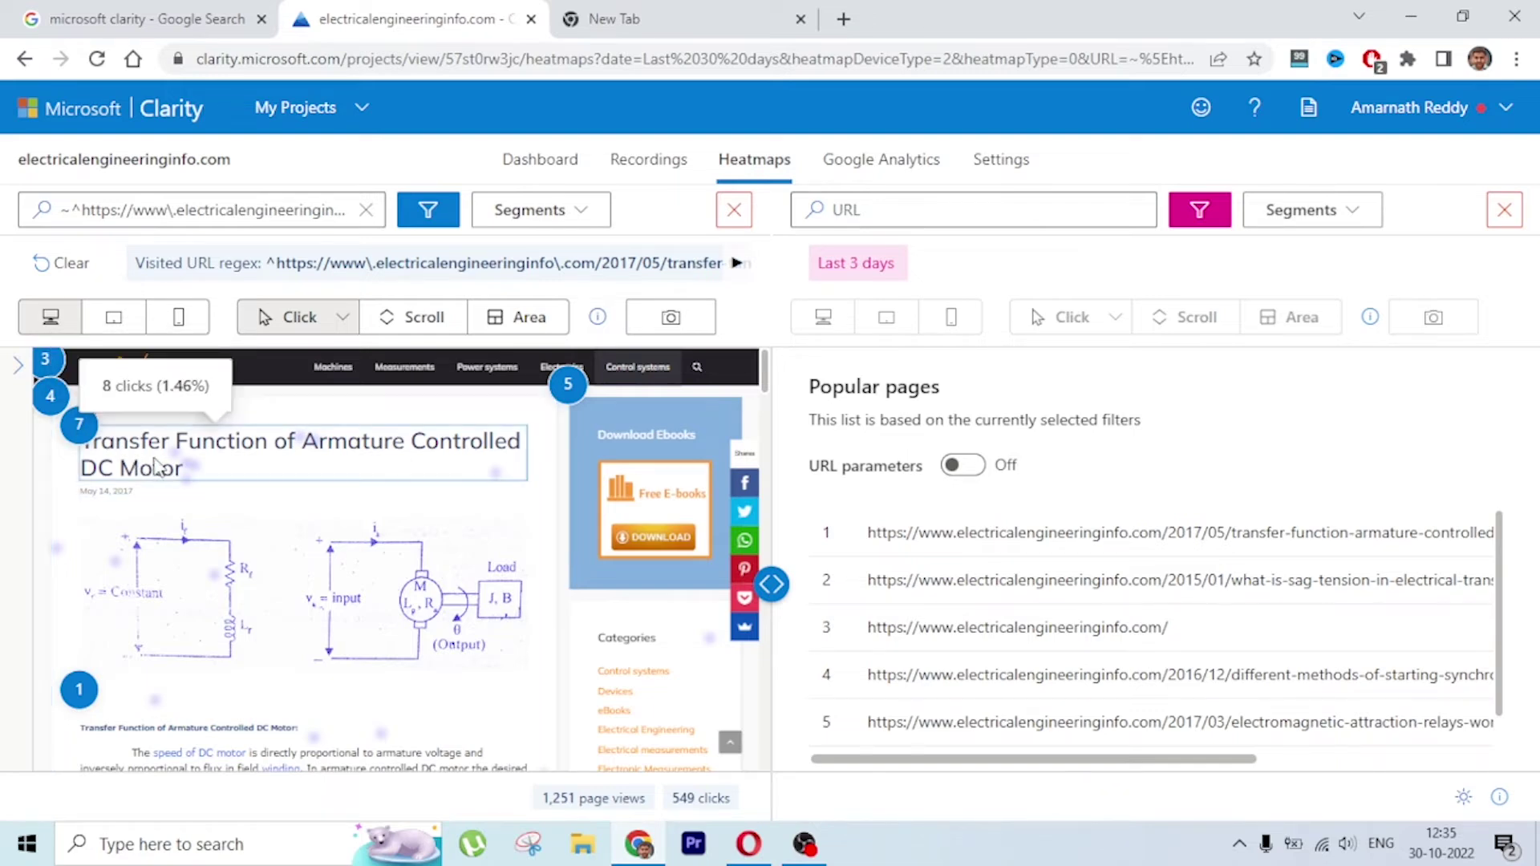
mouse_move(49, 368)
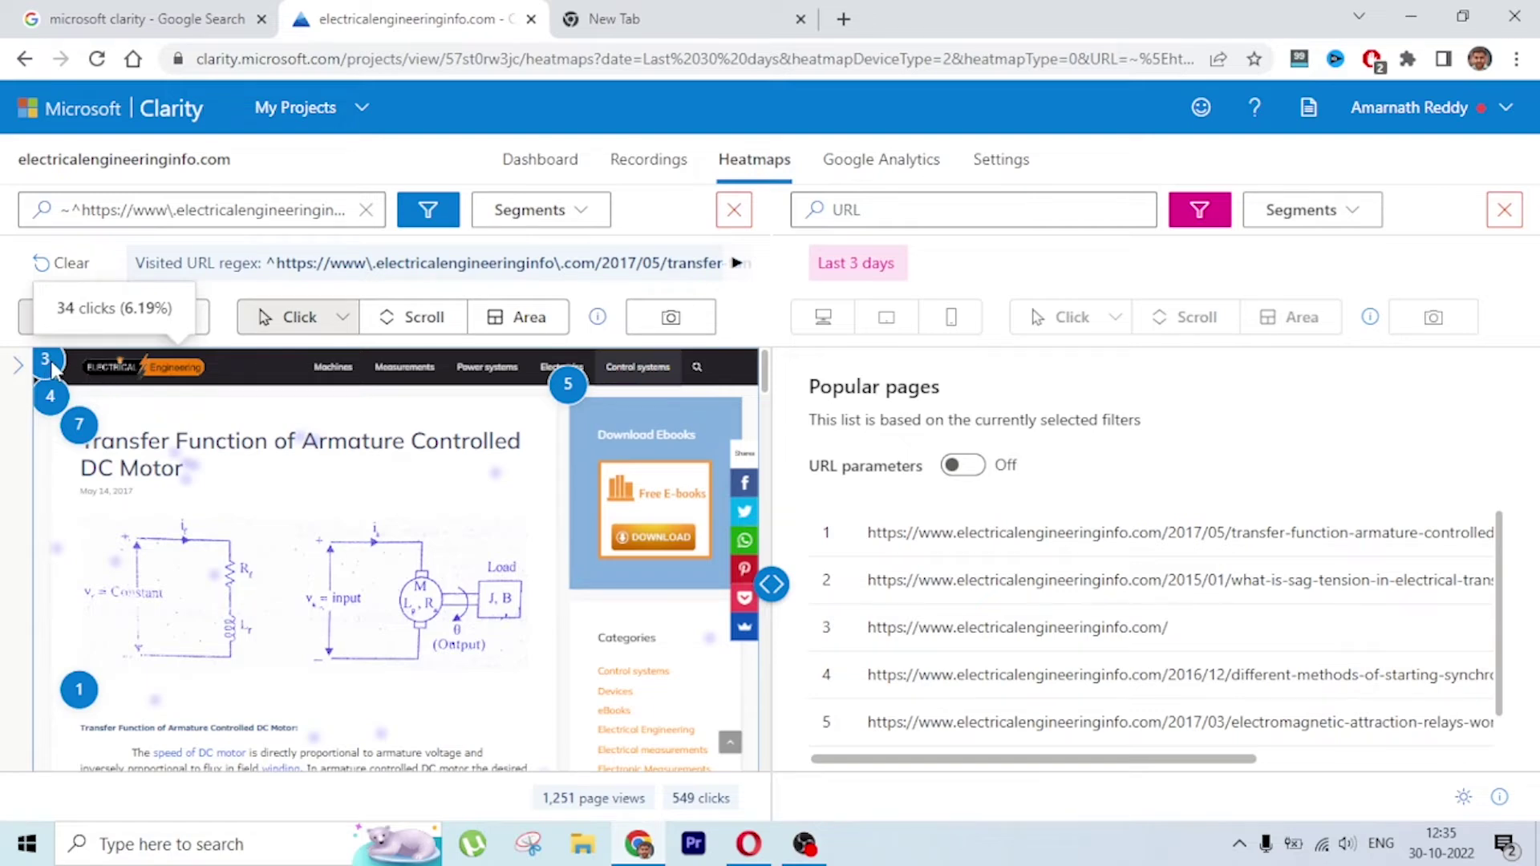
mouse_move(59, 400)
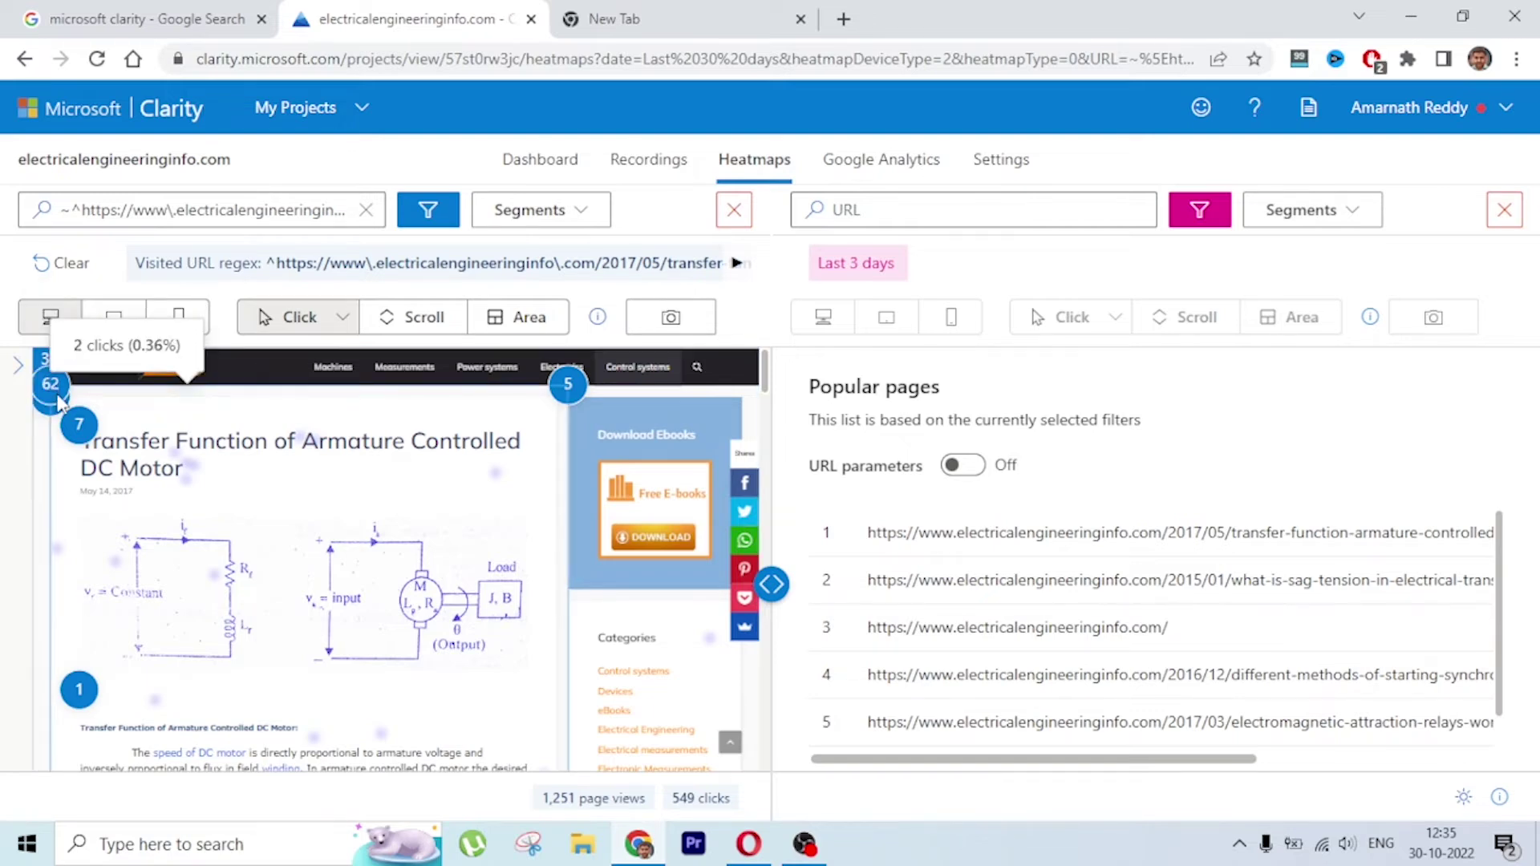
mouse_move(78, 700)
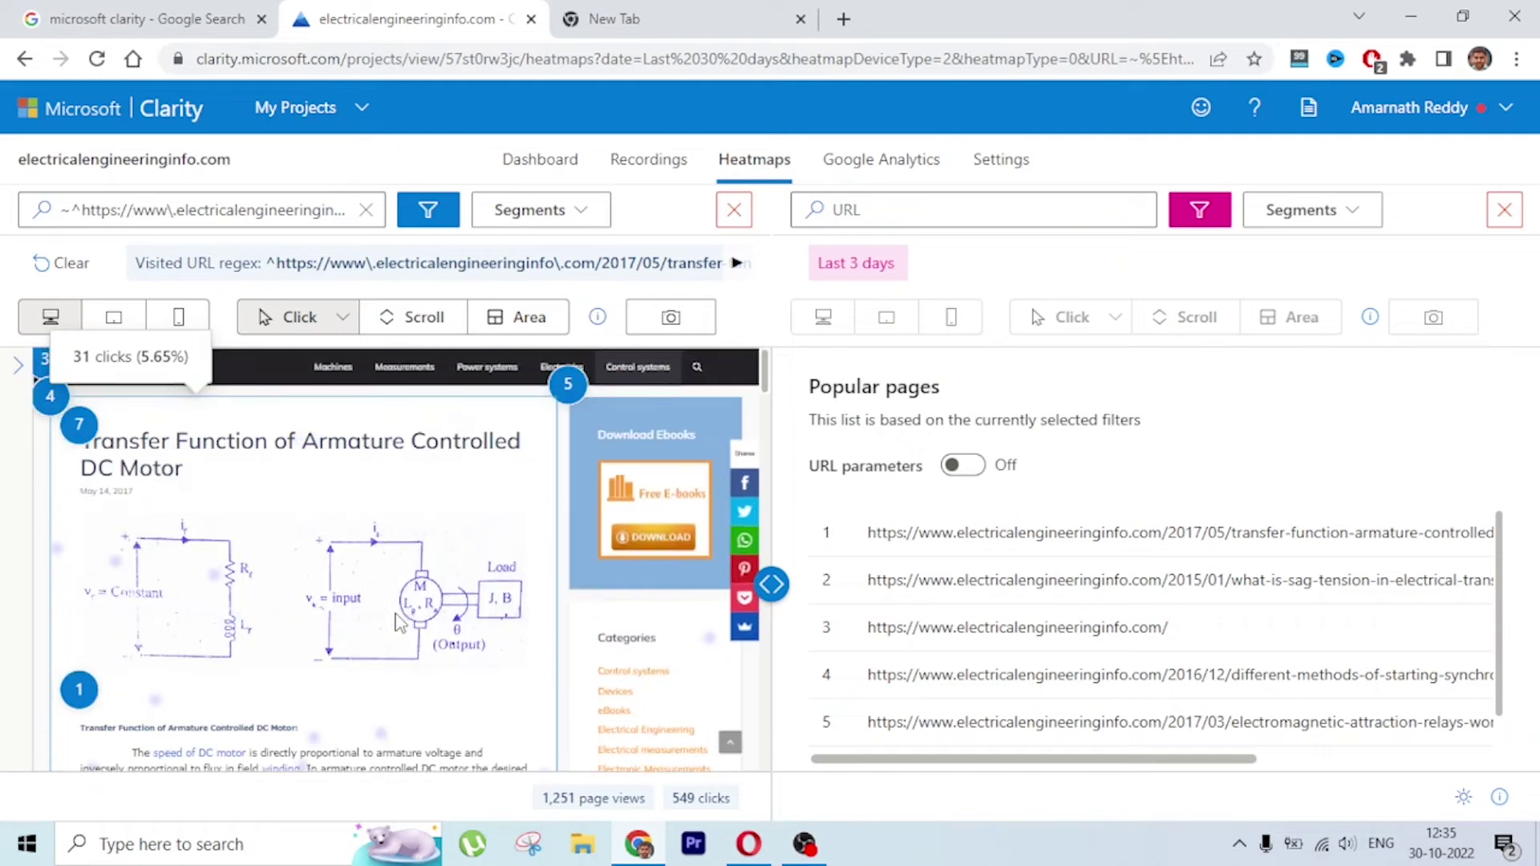
mouse_move(579, 383)
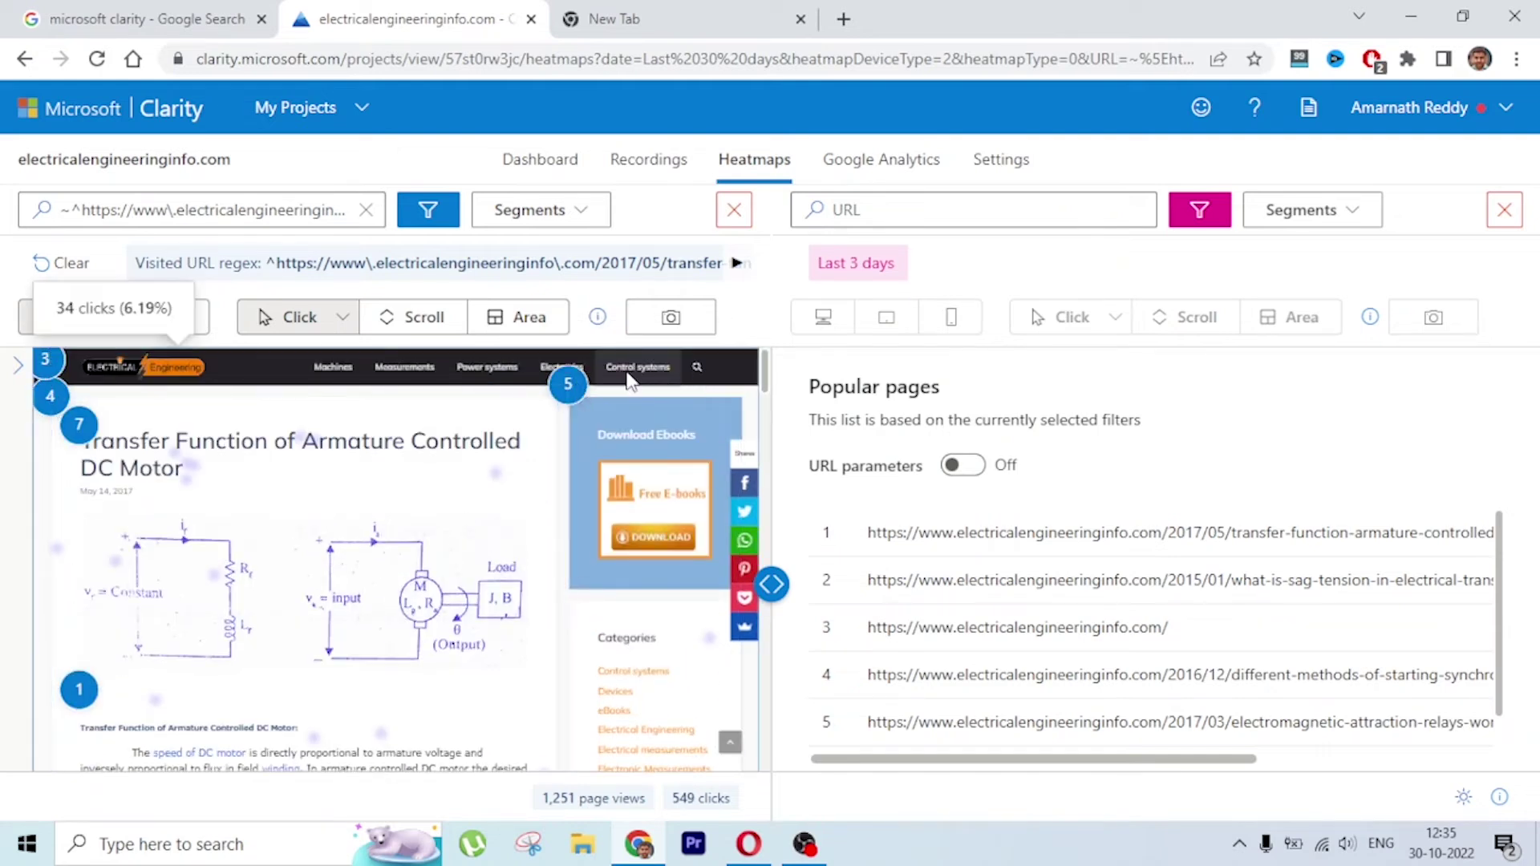
Step: Widen the heatmap preview and scroll the click counts down to the transfer-function formulas
scroll(543, 597, down, 3)
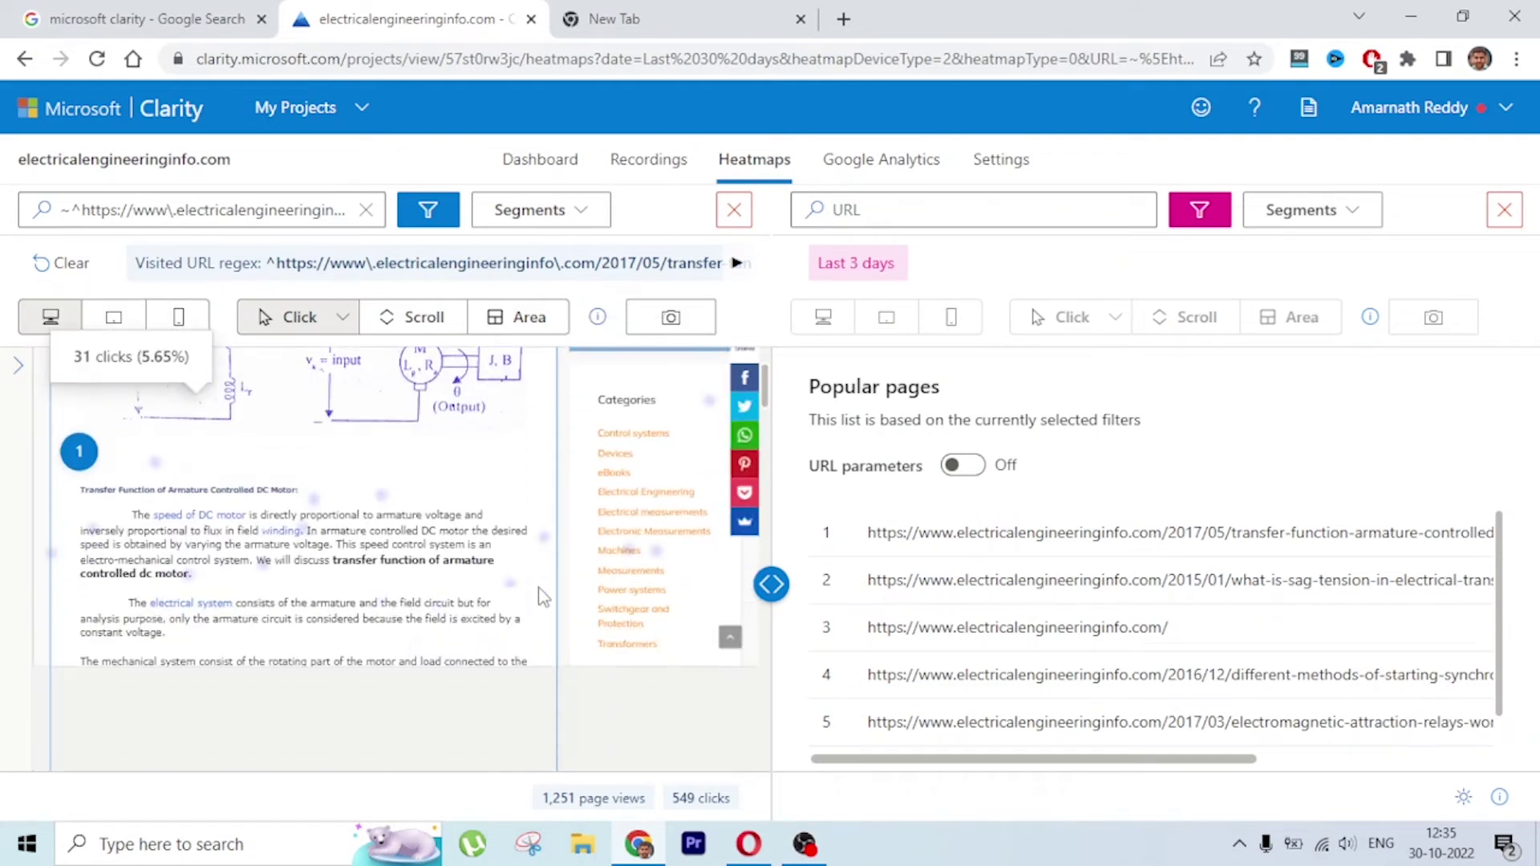
drag(771, 584, 1213, 578)
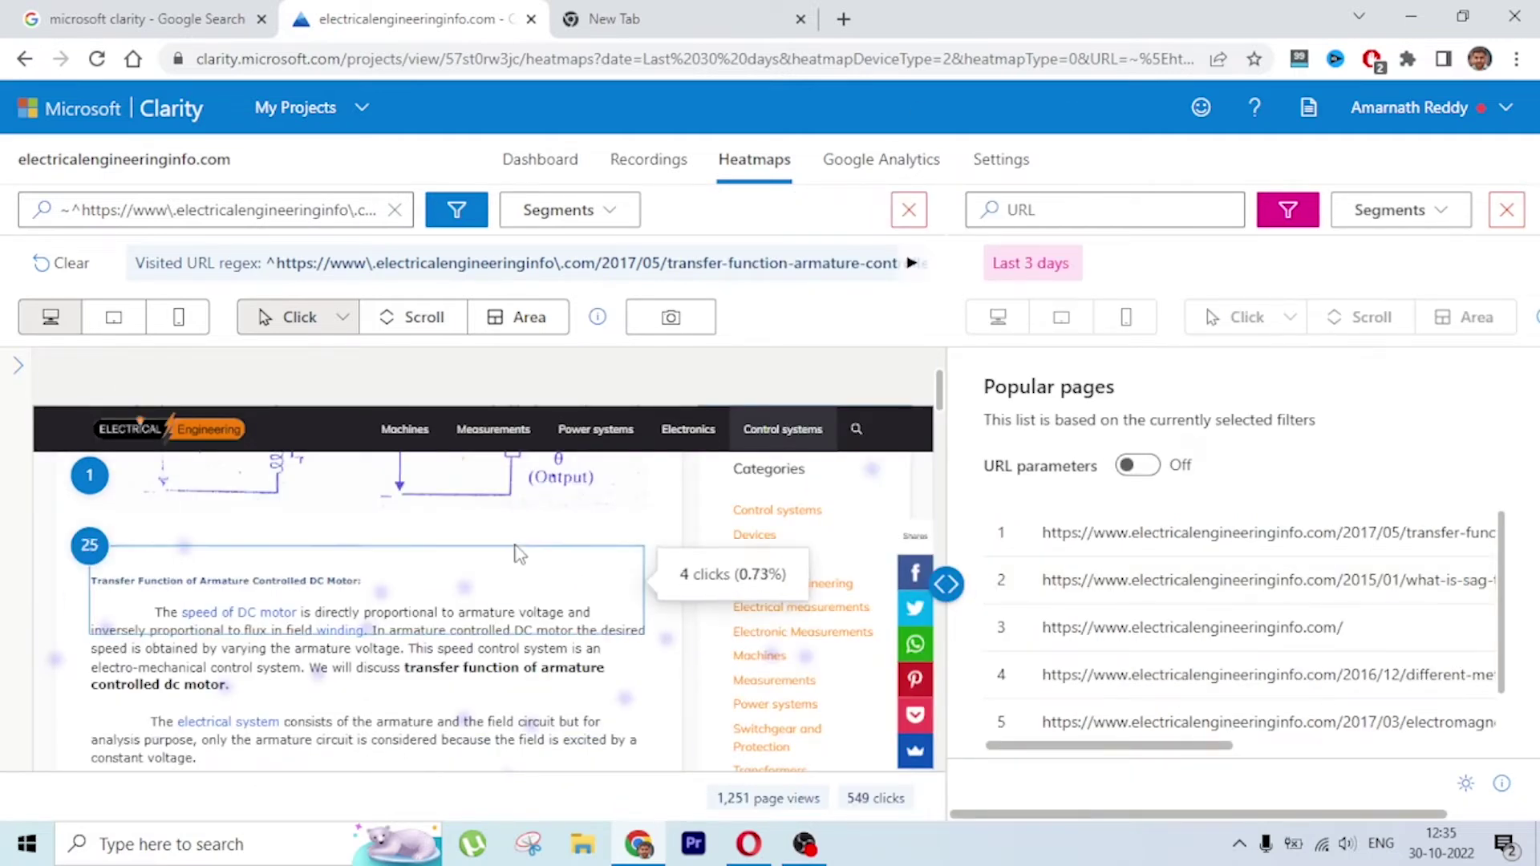
mouse_move(509, 590)
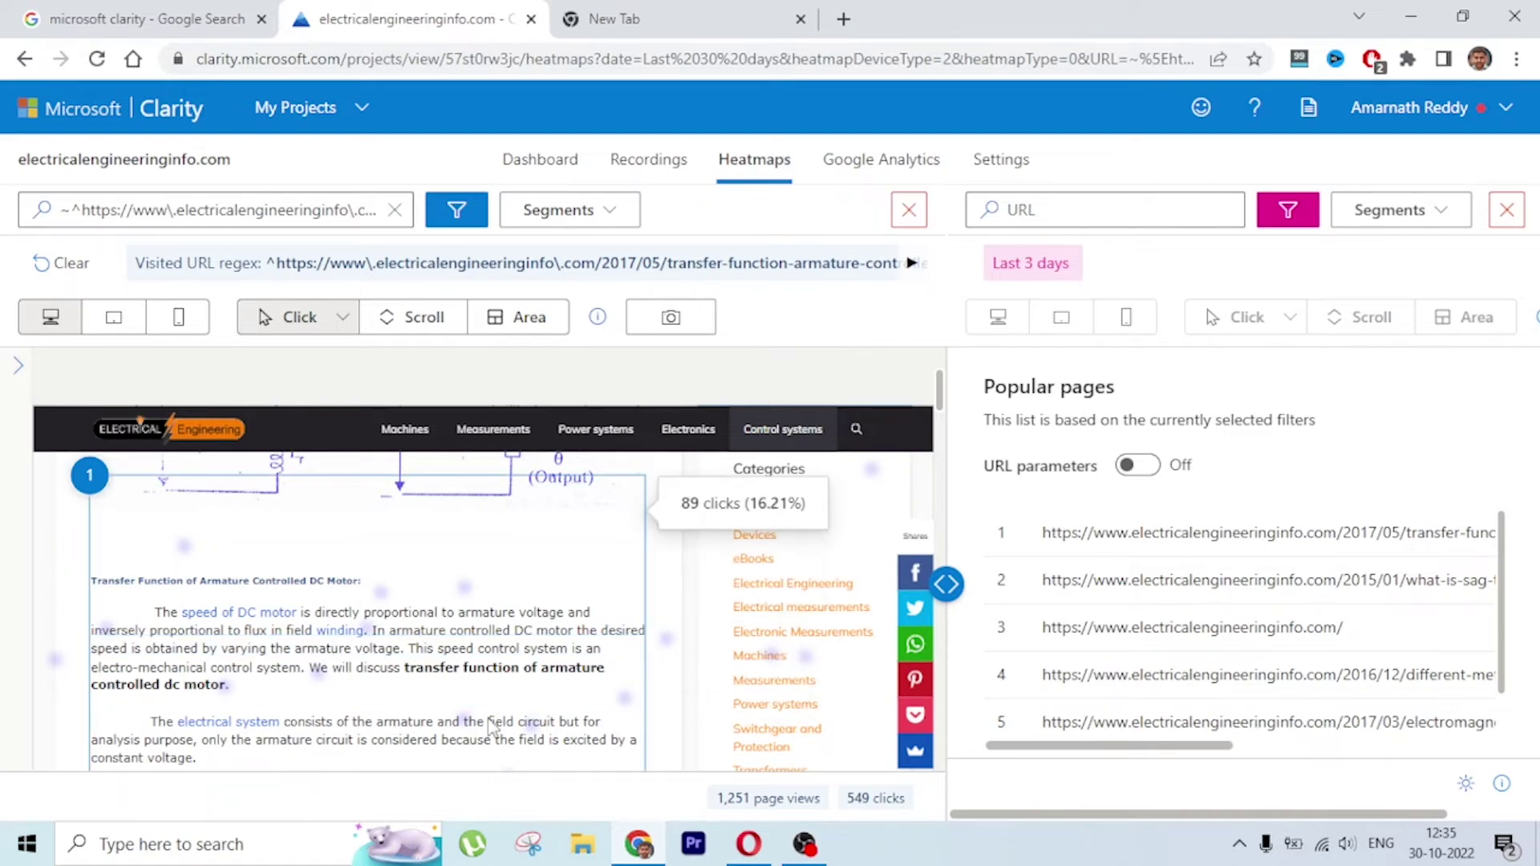
scroll(518, 574, down, 5)
scroll(519, 564, down, 6)
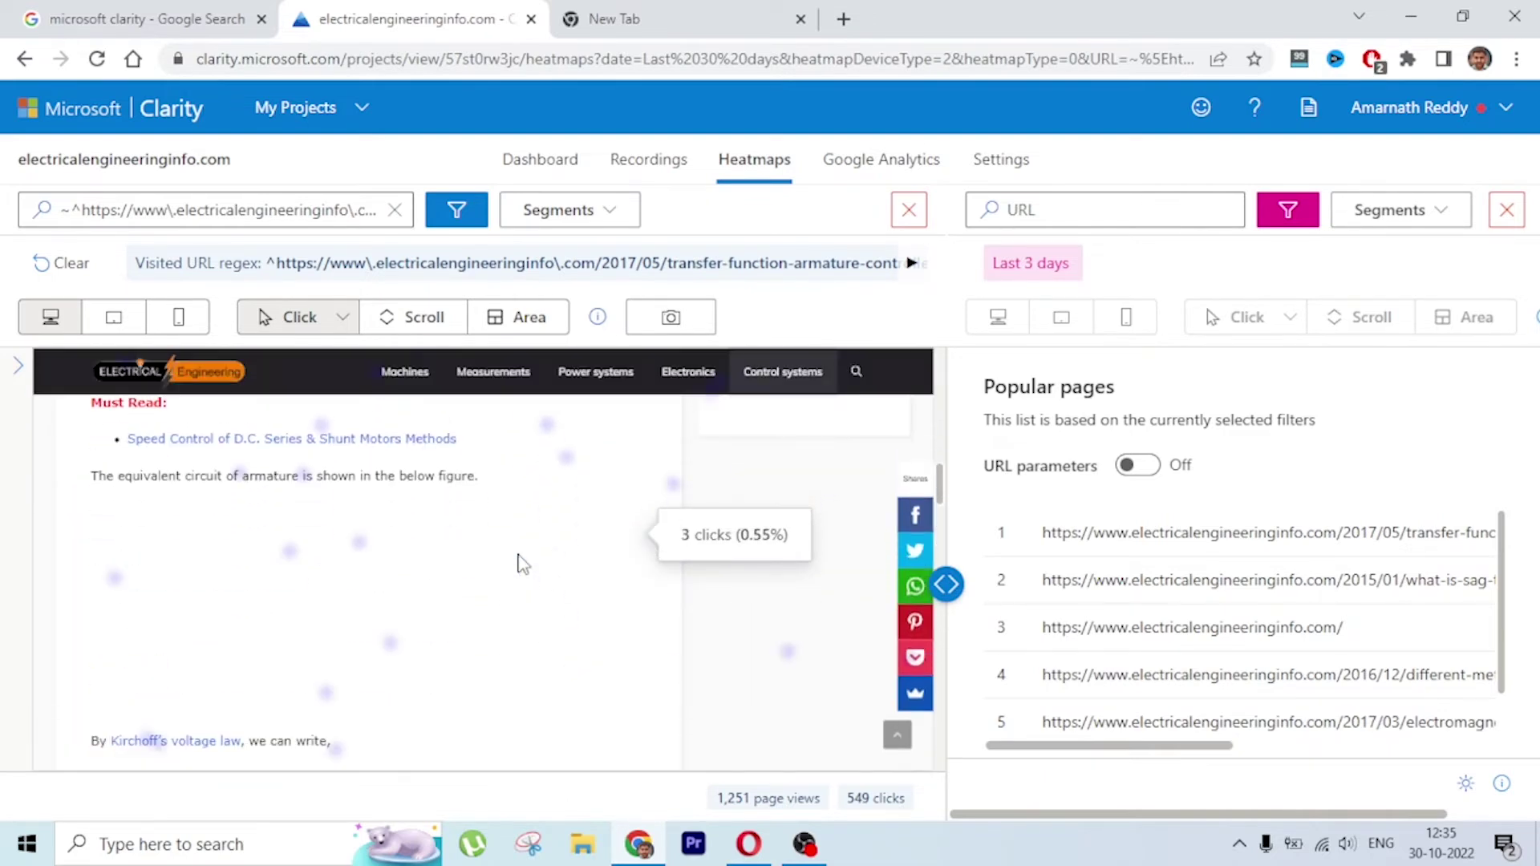
scroll(411, 517, down, 2)
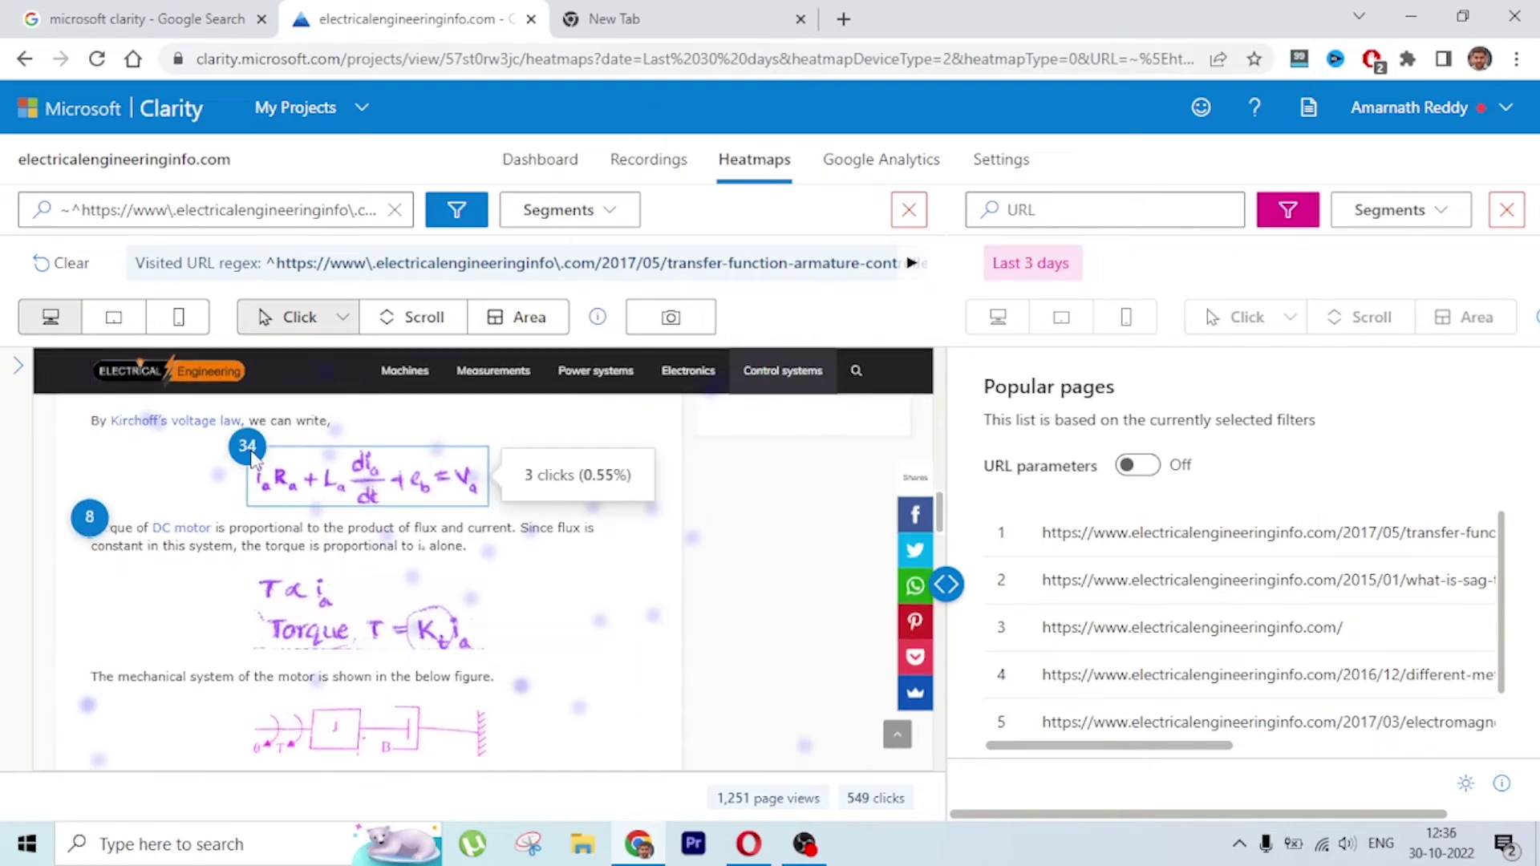
scroll(413, 618, down, 12)
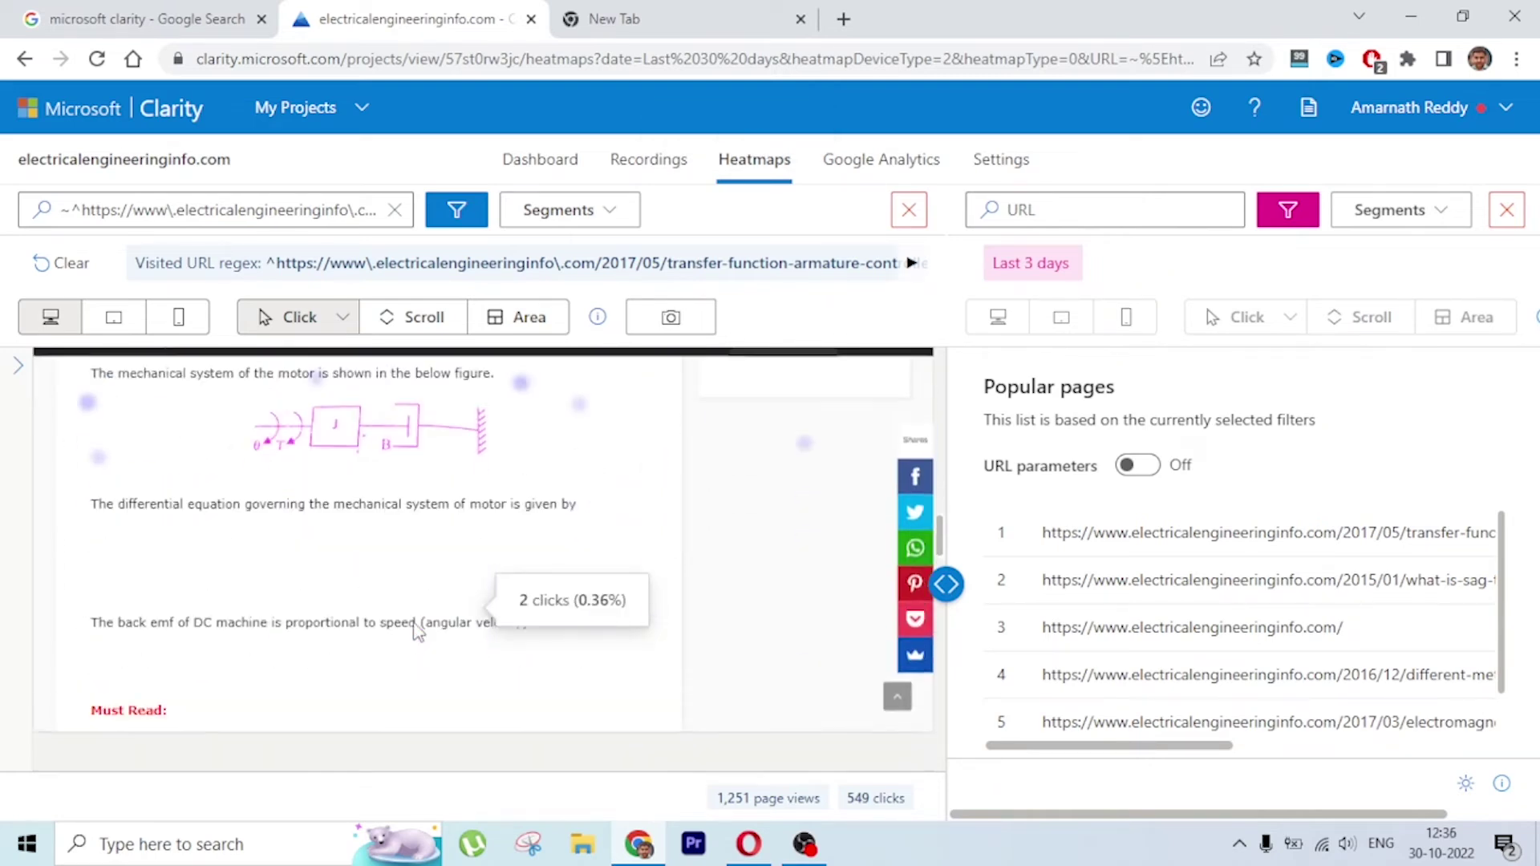
scroll(416, 631, down, 10)
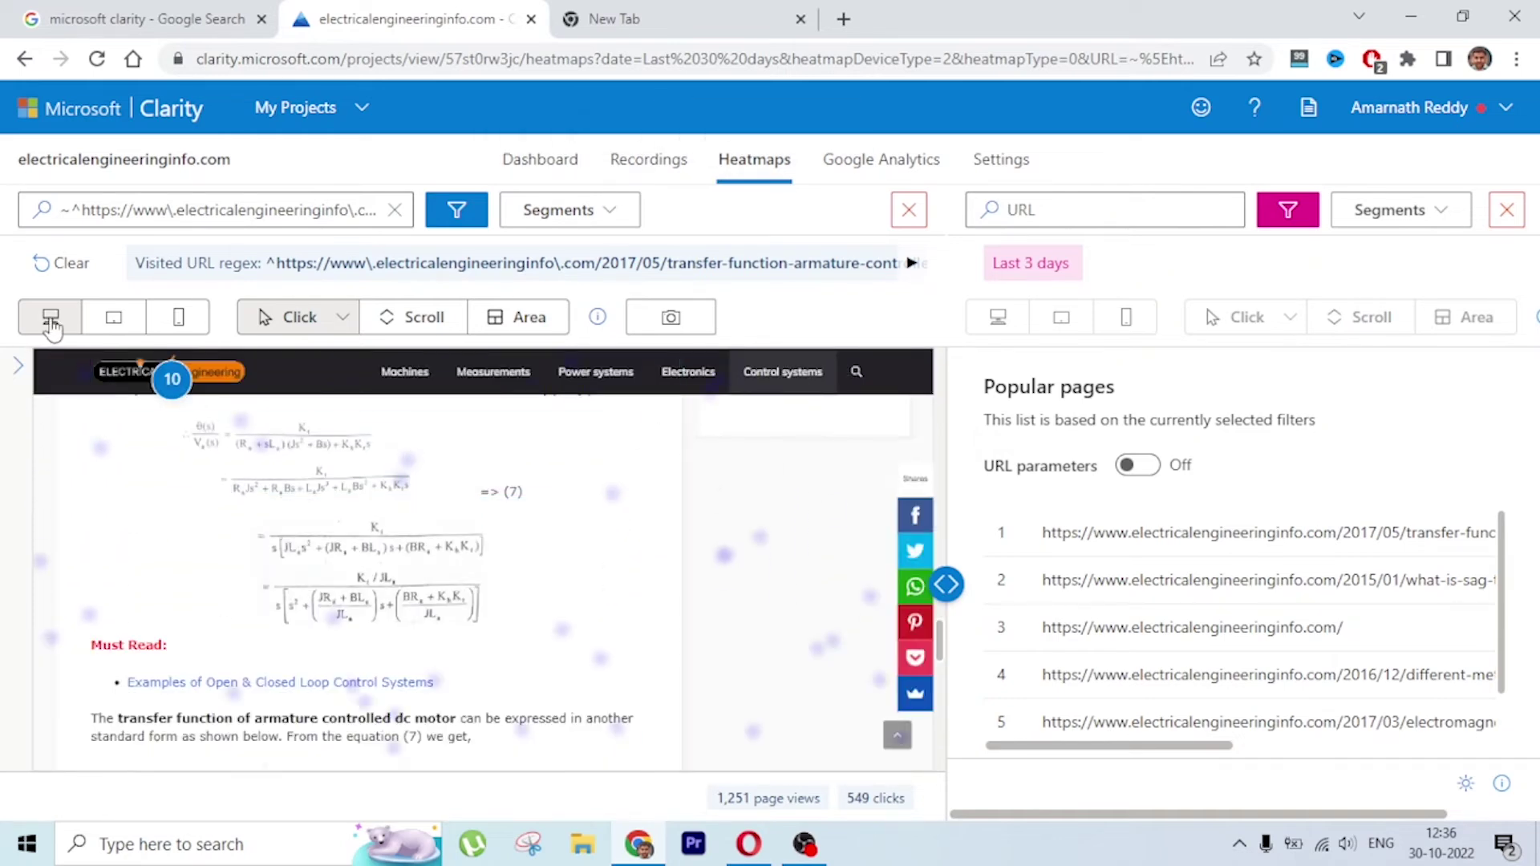
Step: Show the mobile heatmap (805 page views, 369 taps) with the most-clicks ranking hidden
click(178, 317)
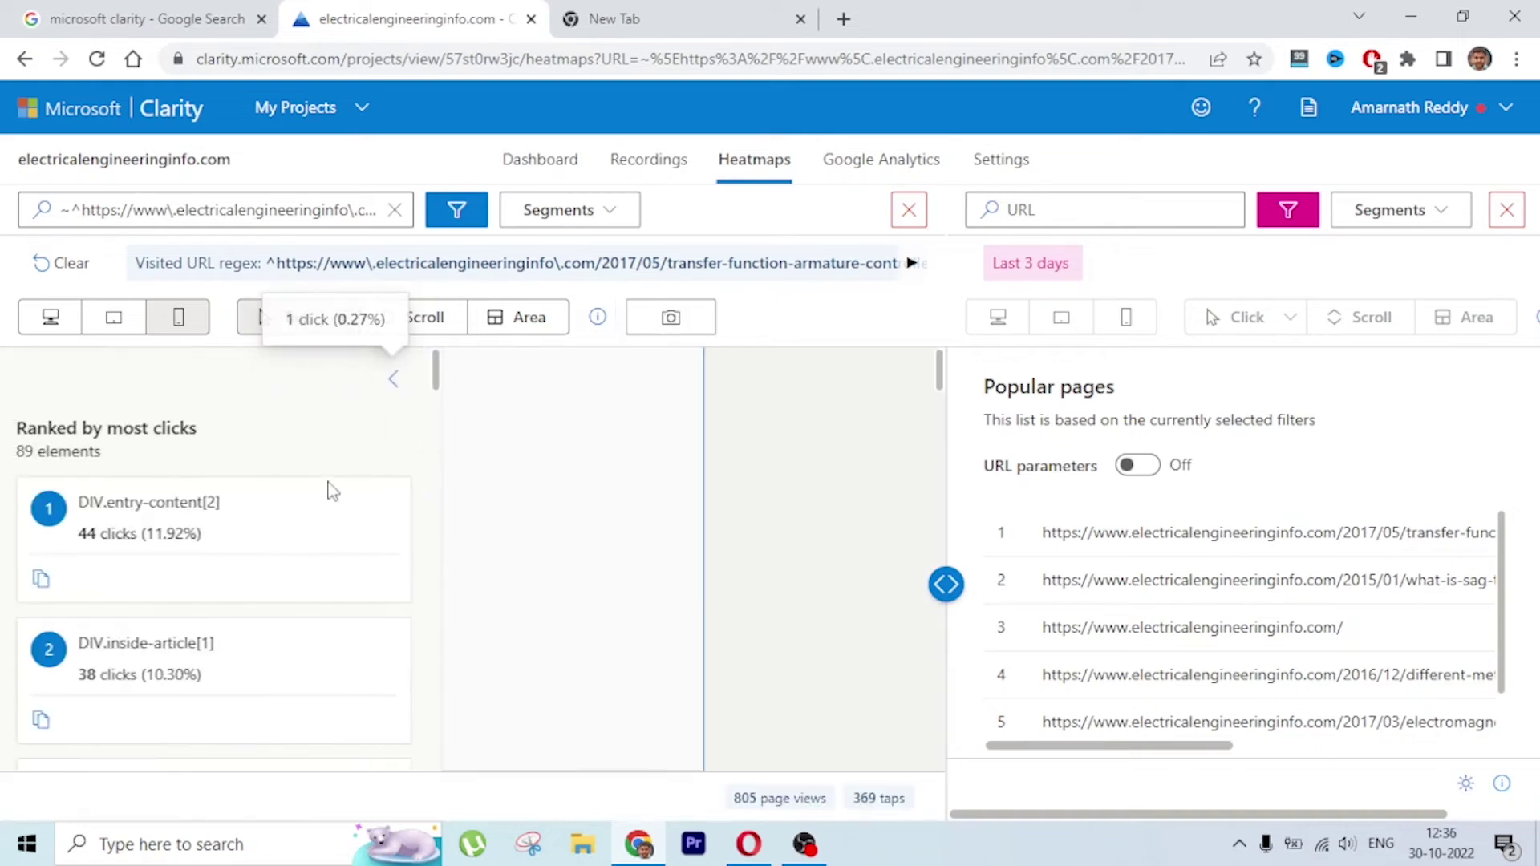
click(393, 383)
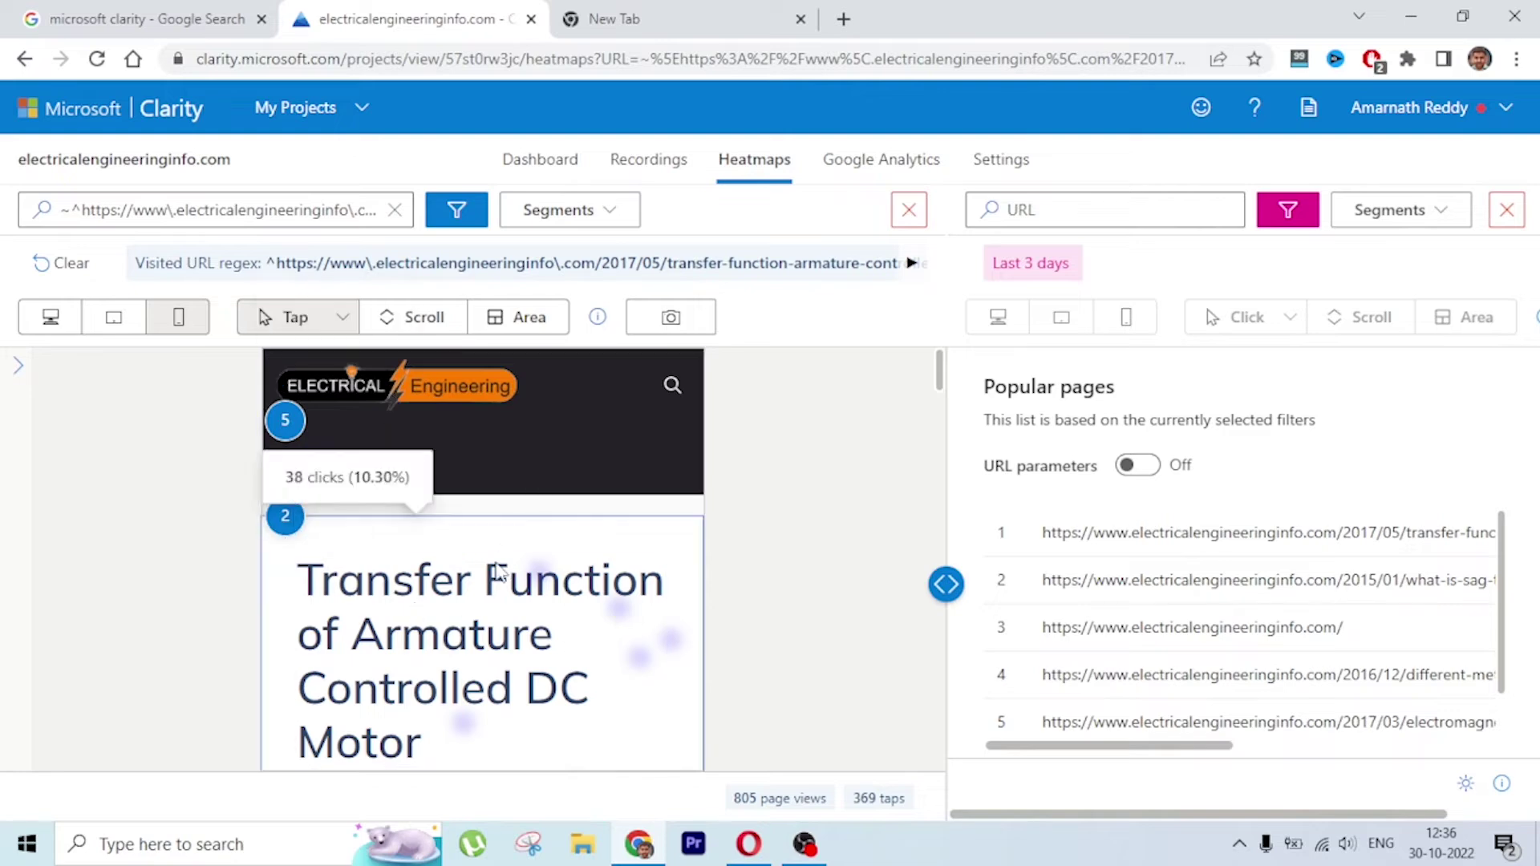
scroll(498, 579, down, 3)
scroll(499, 561, down, 3)
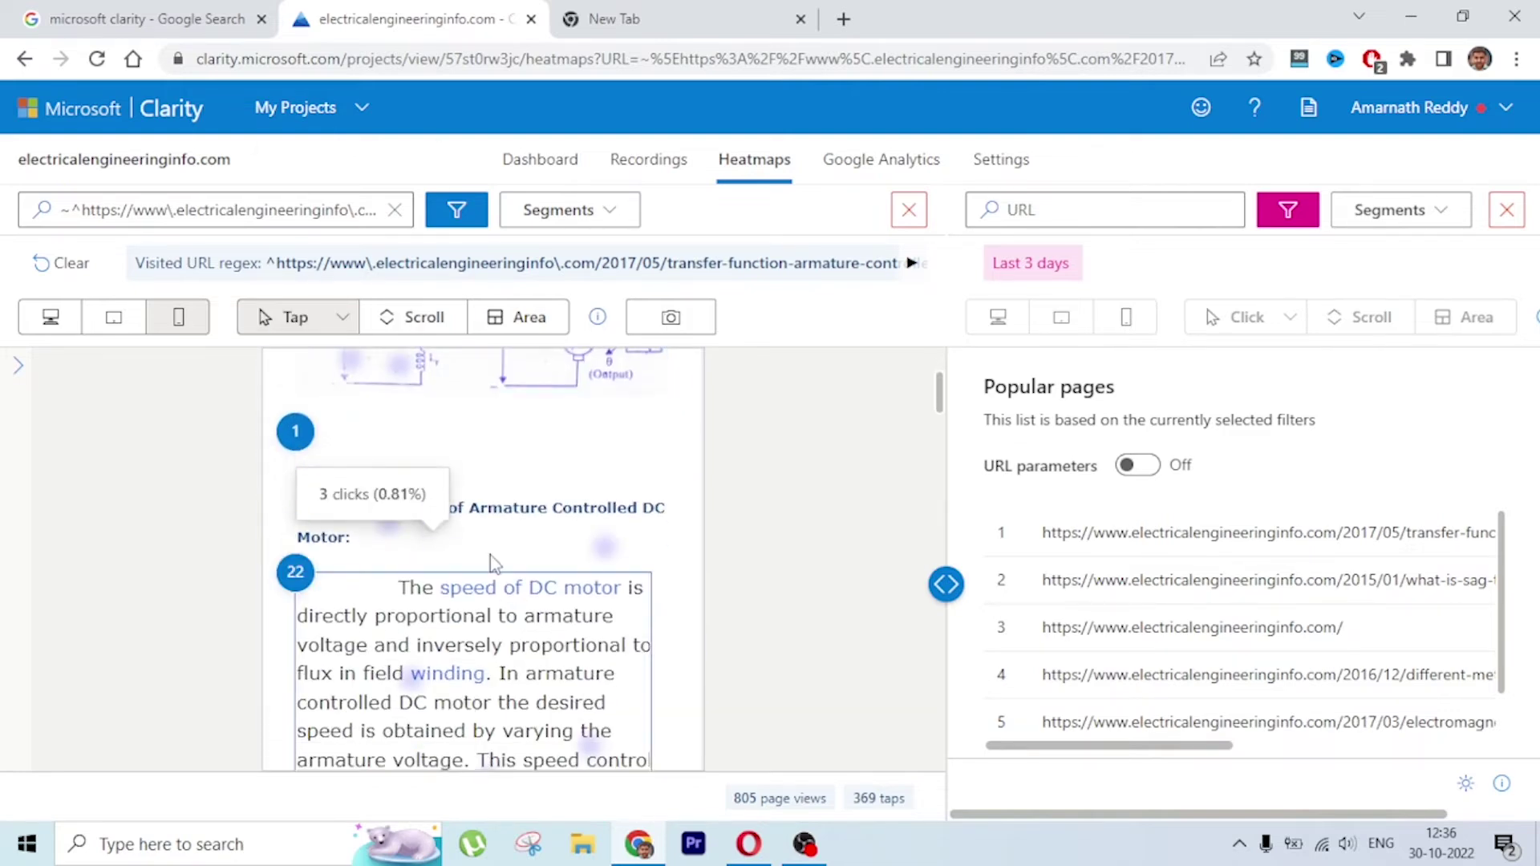
scroll(525, 556, down, 5)
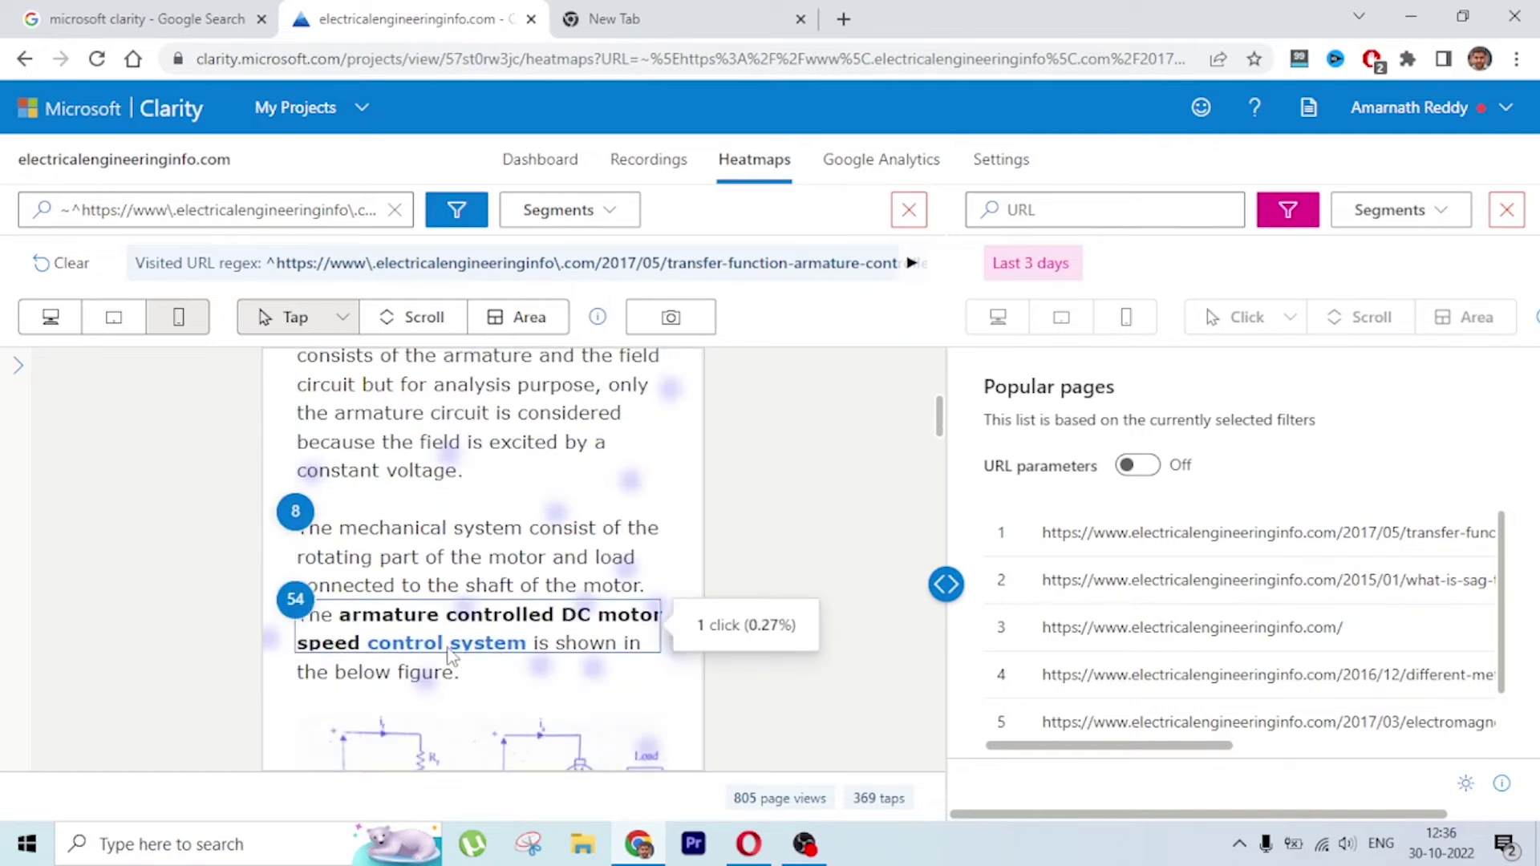
Step: Scroll through the mobile tap heatmap to review tap counts down the article
scroll(449, 653, down, 8)
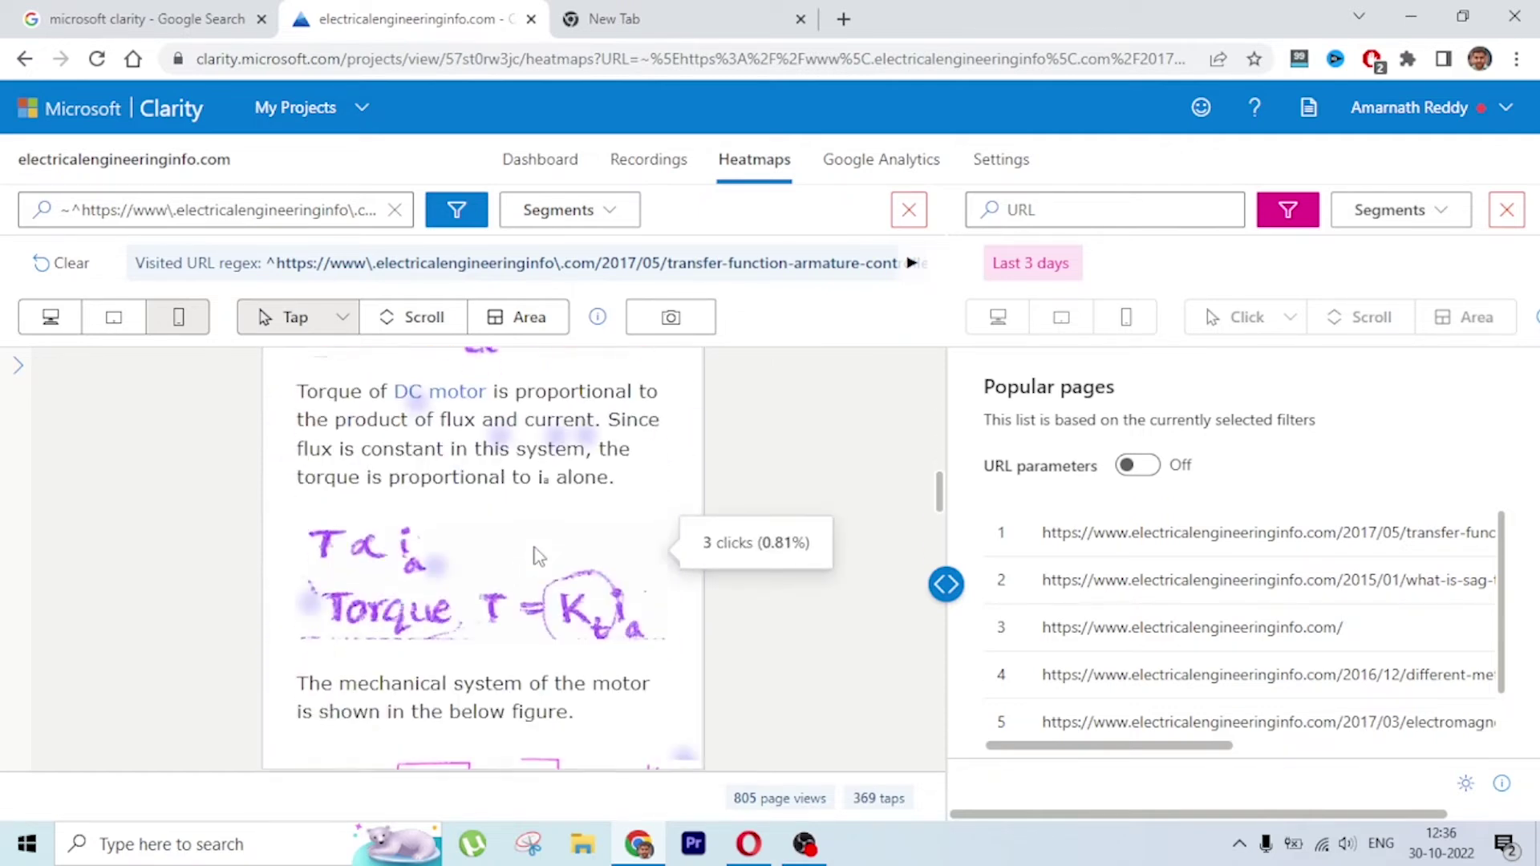
scroll(537, 556, down, 6)
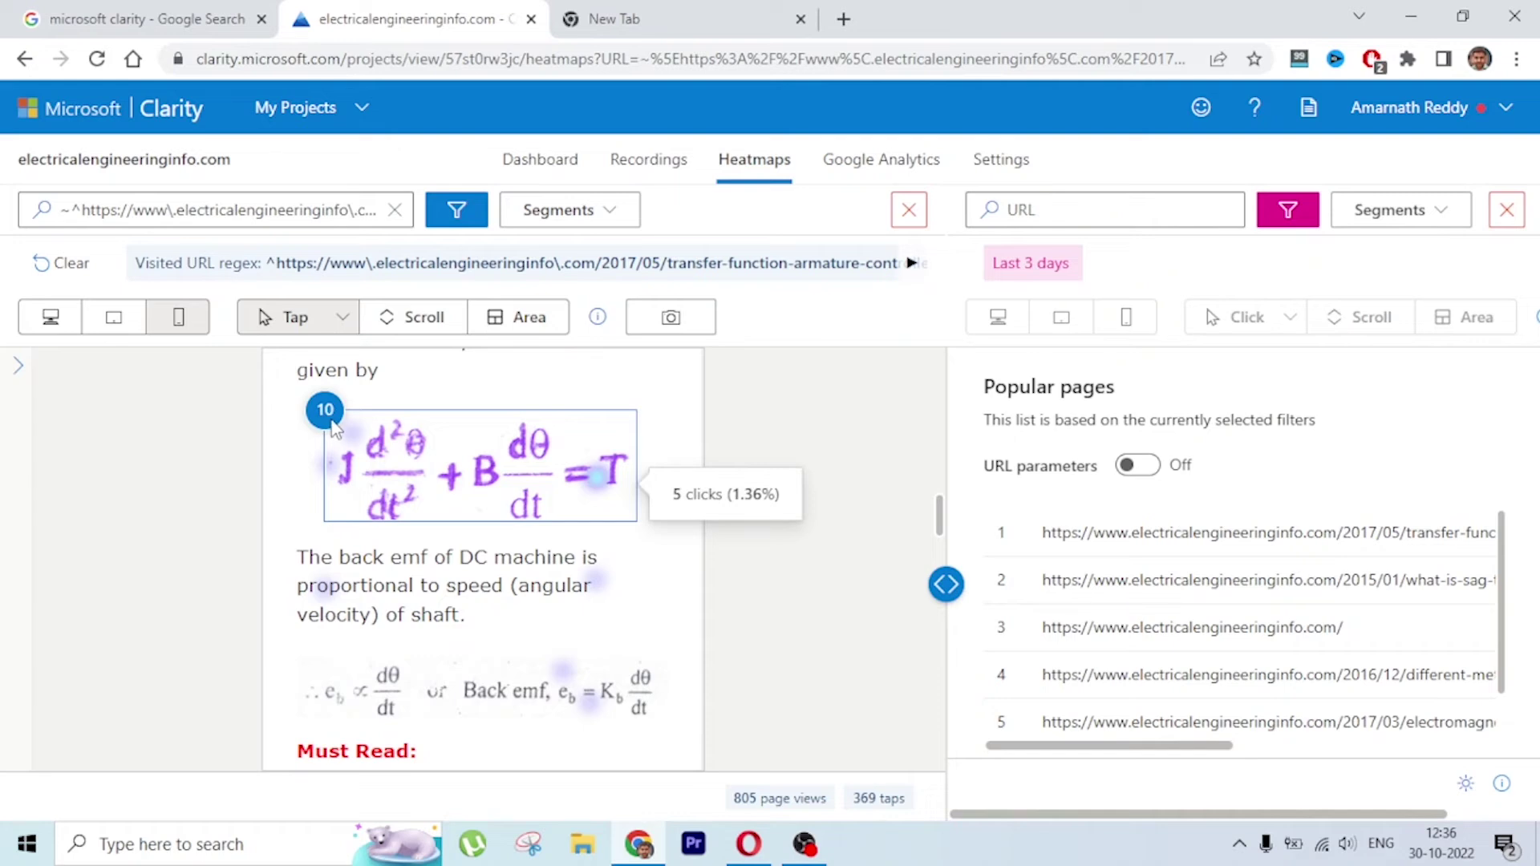
scroll(484, 608, down, 5)
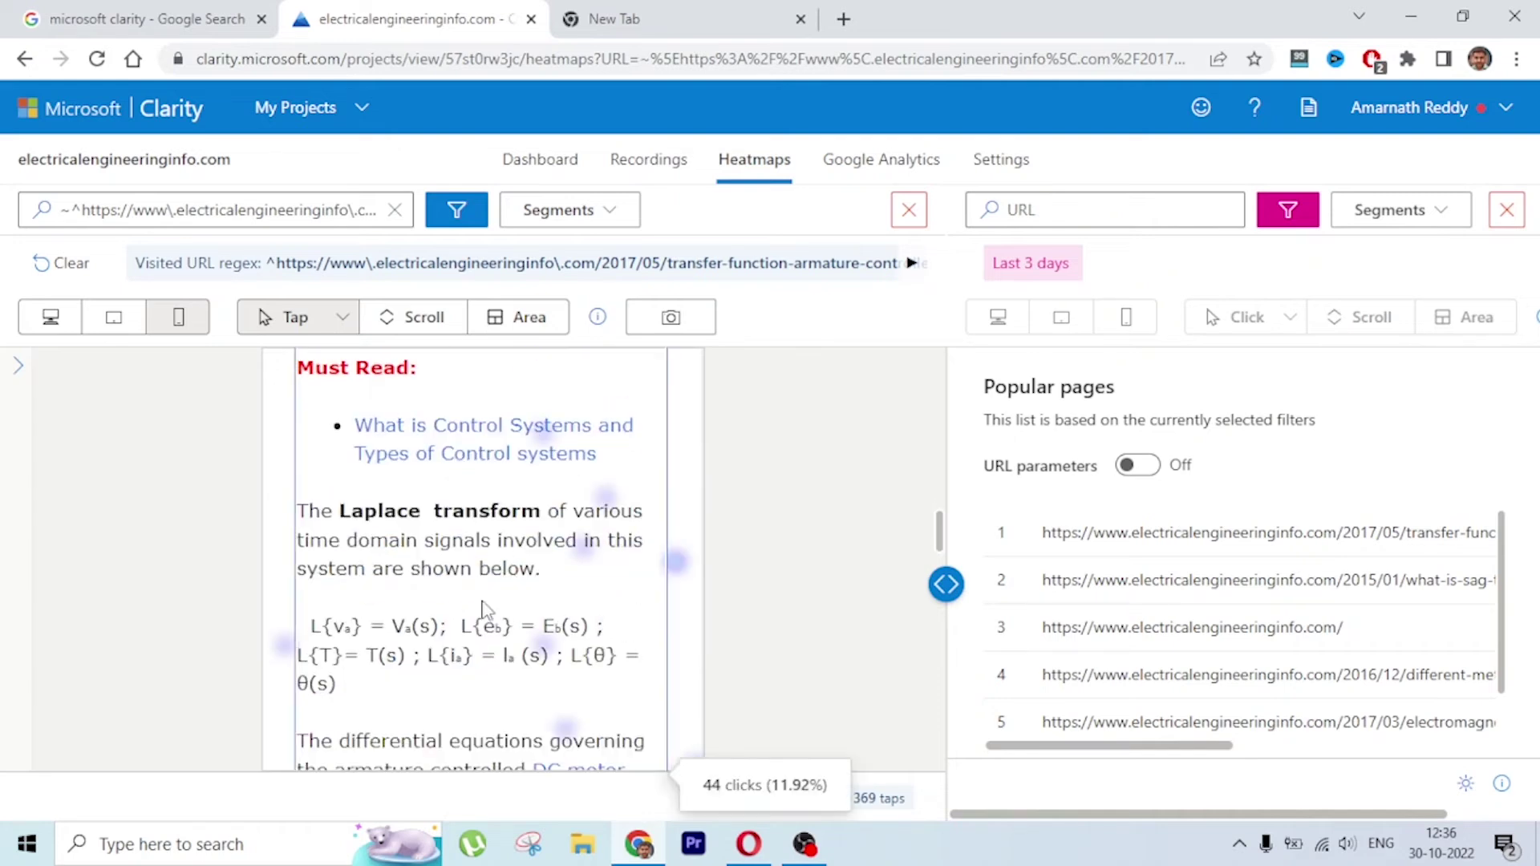
scroll(483, 608, down, 10)
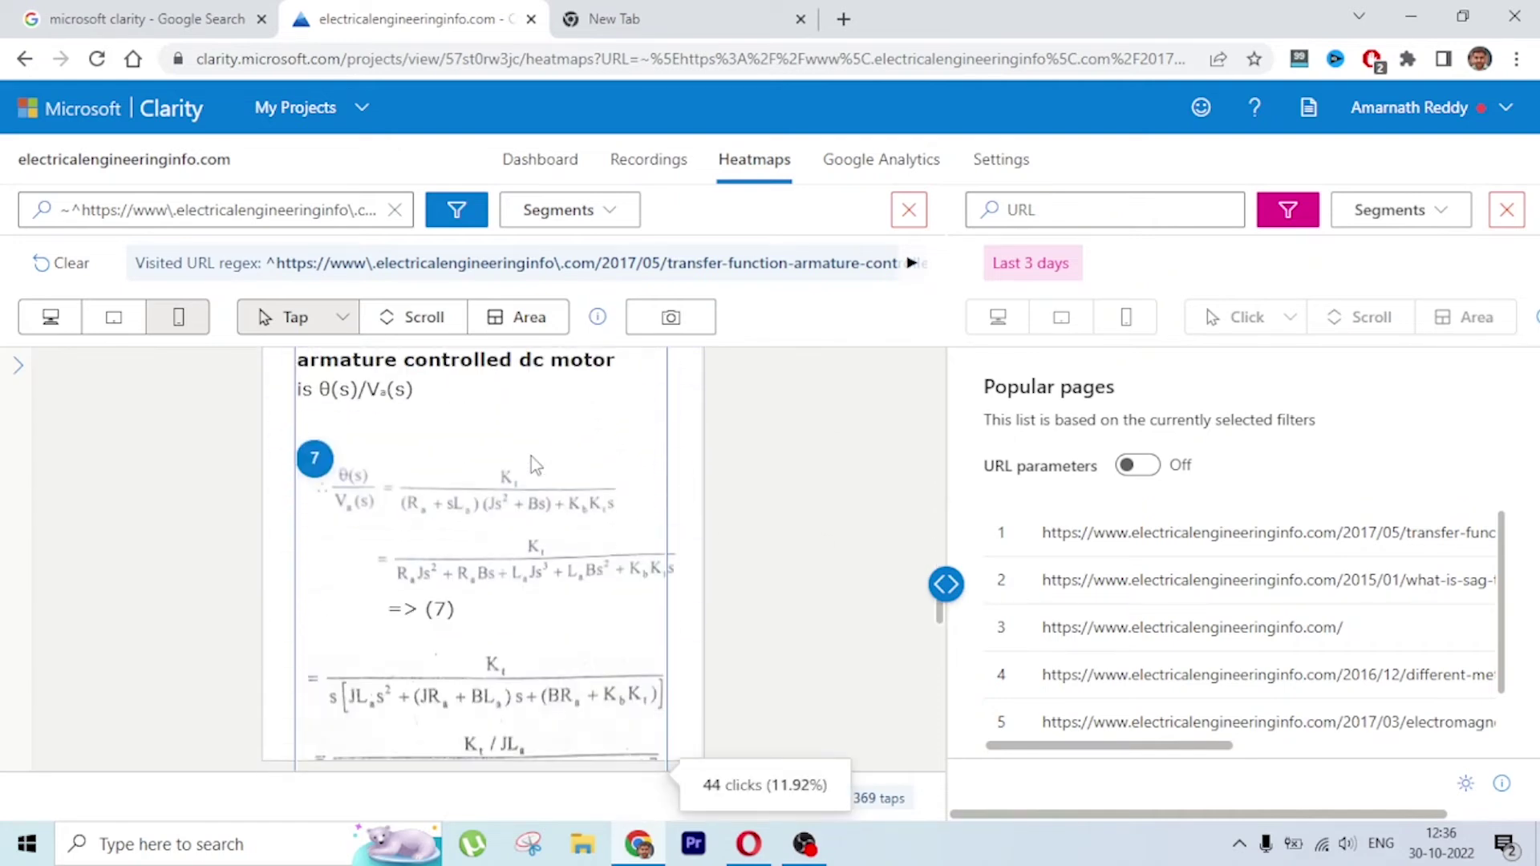
scroll(531, 456, down, 12)
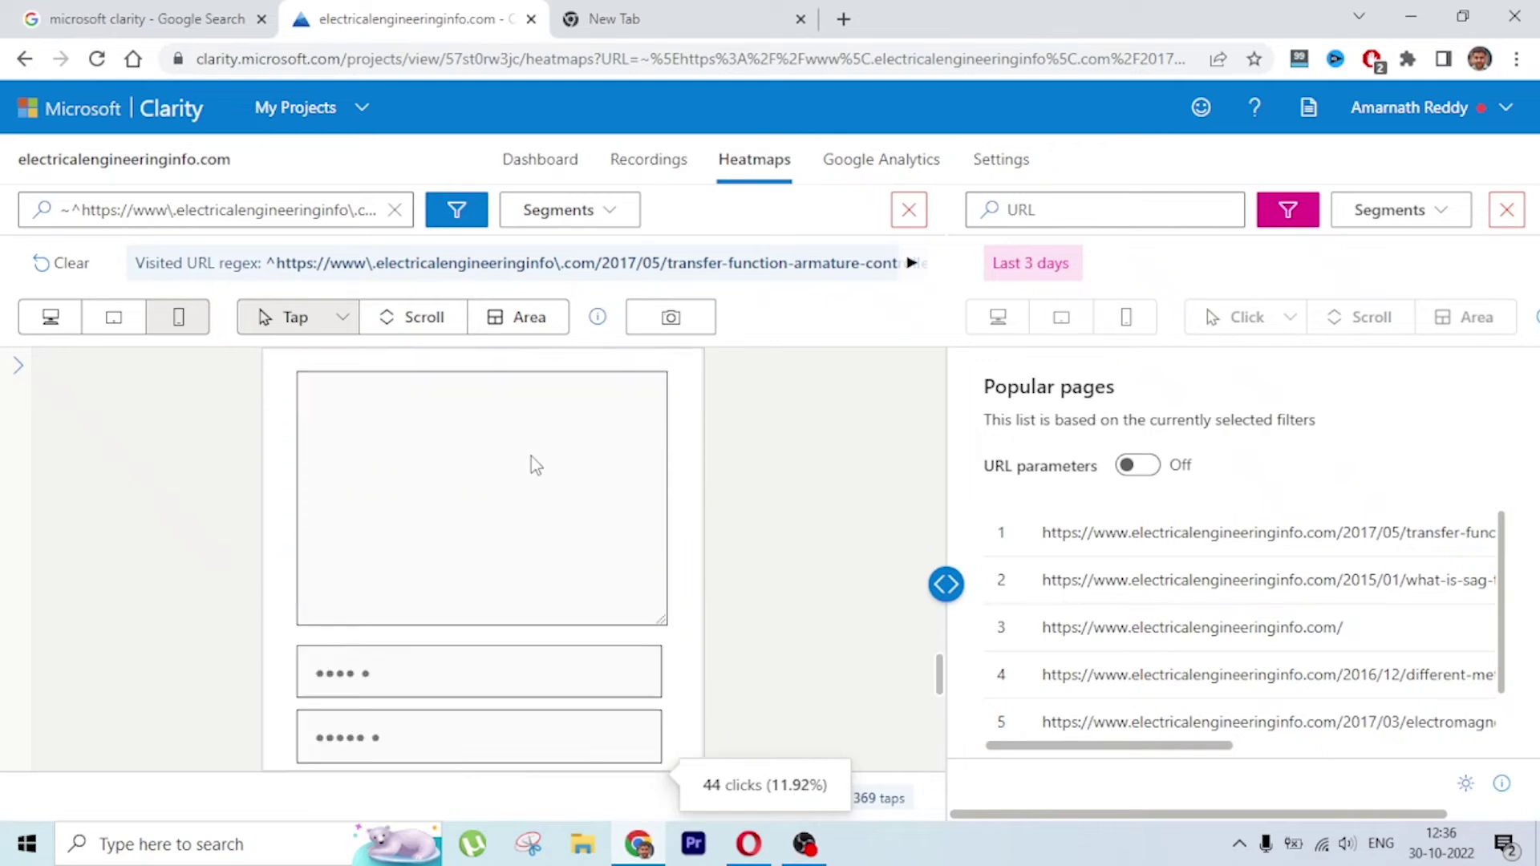
scroll(531, 465, down, 12)
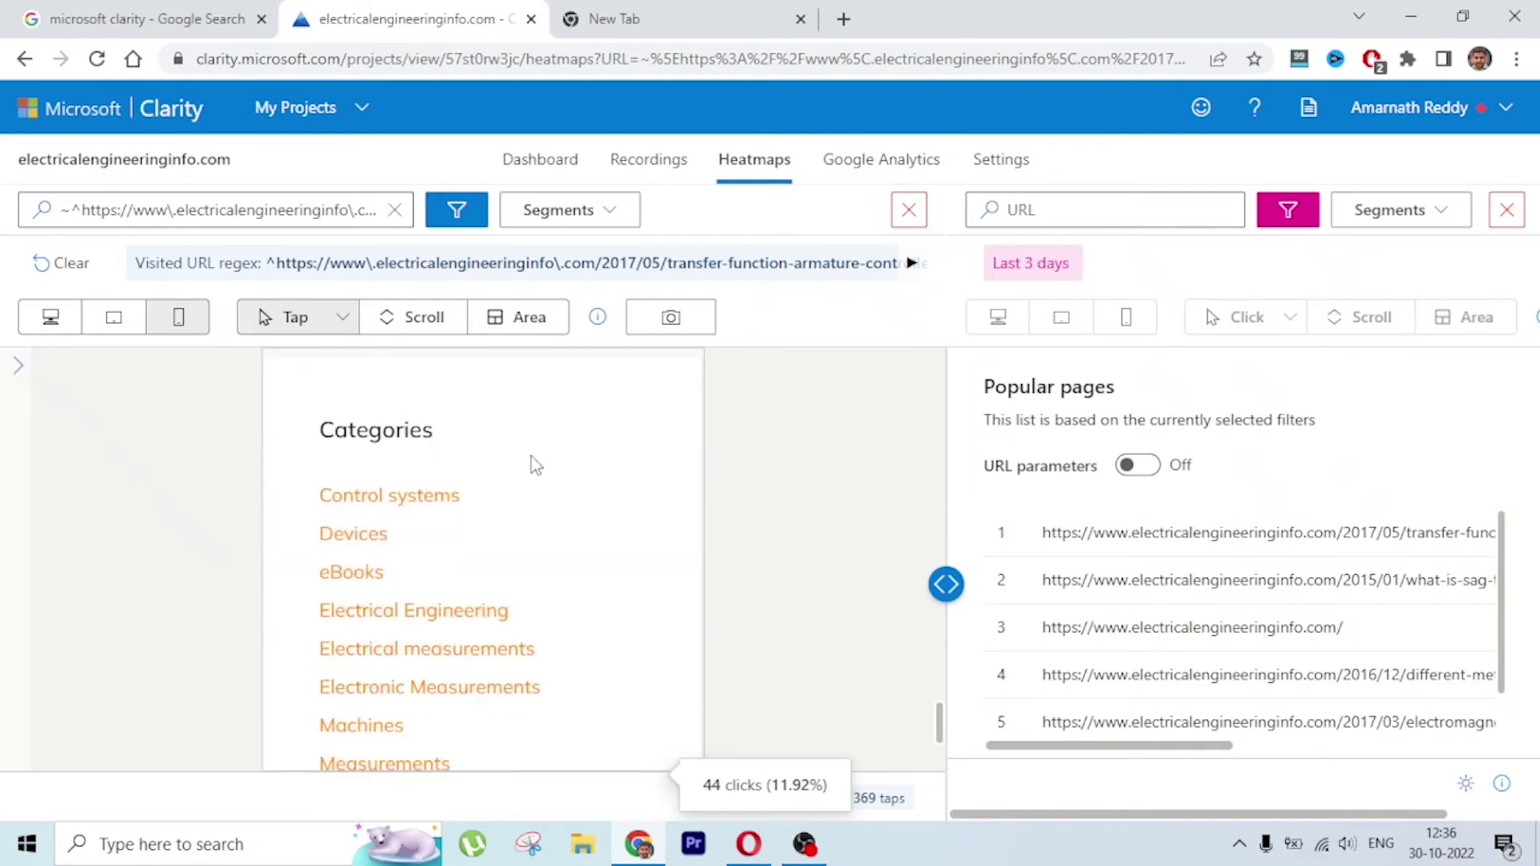
scroll(482, 521, down, 3)
scroll(518, 506, up, 10)
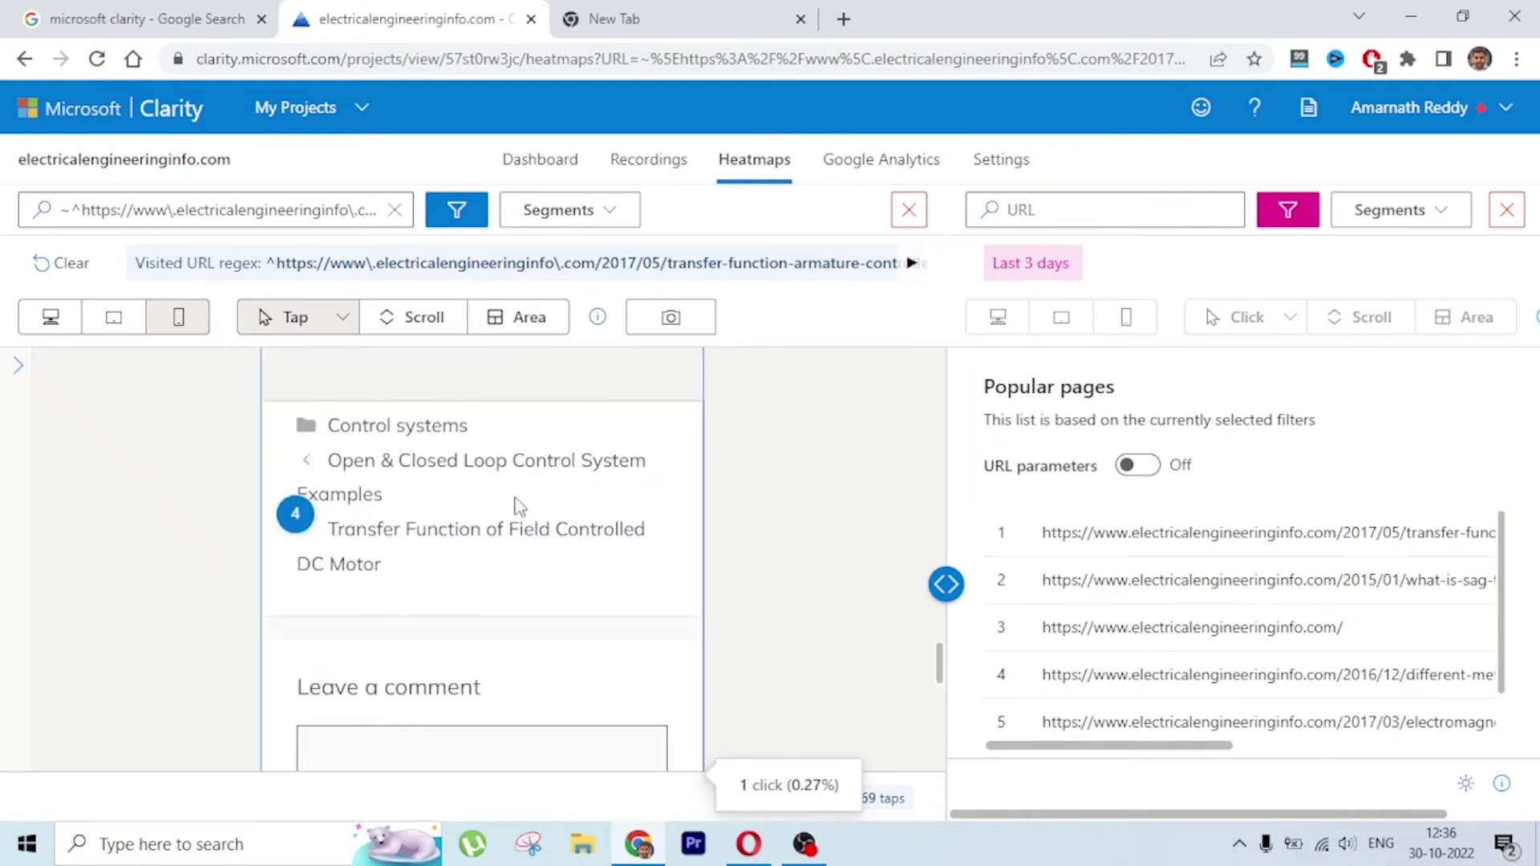
scroll(481, 481, up, 15)
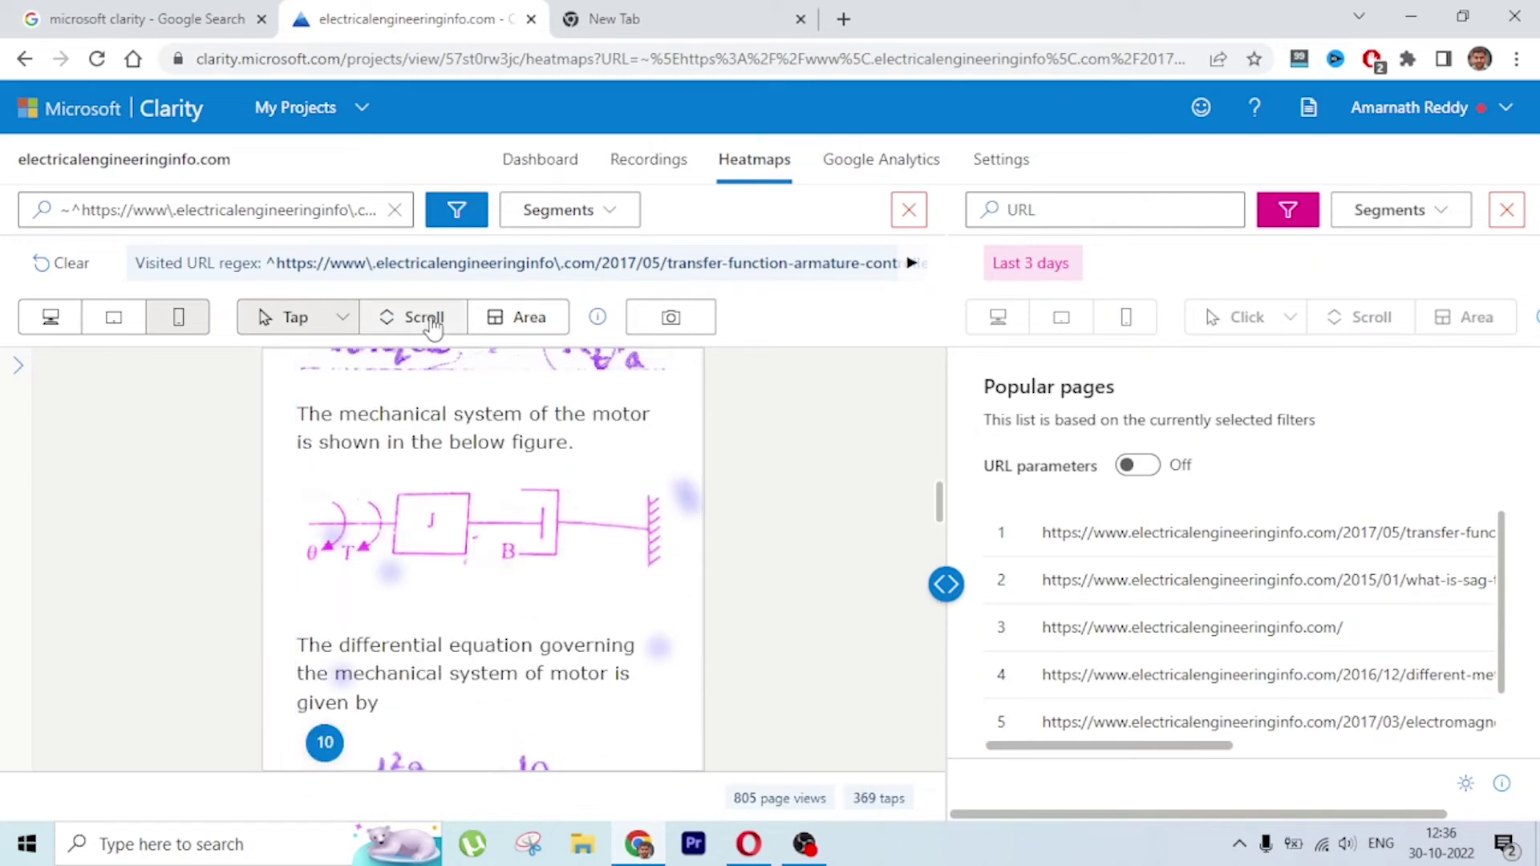
click(432, 321)
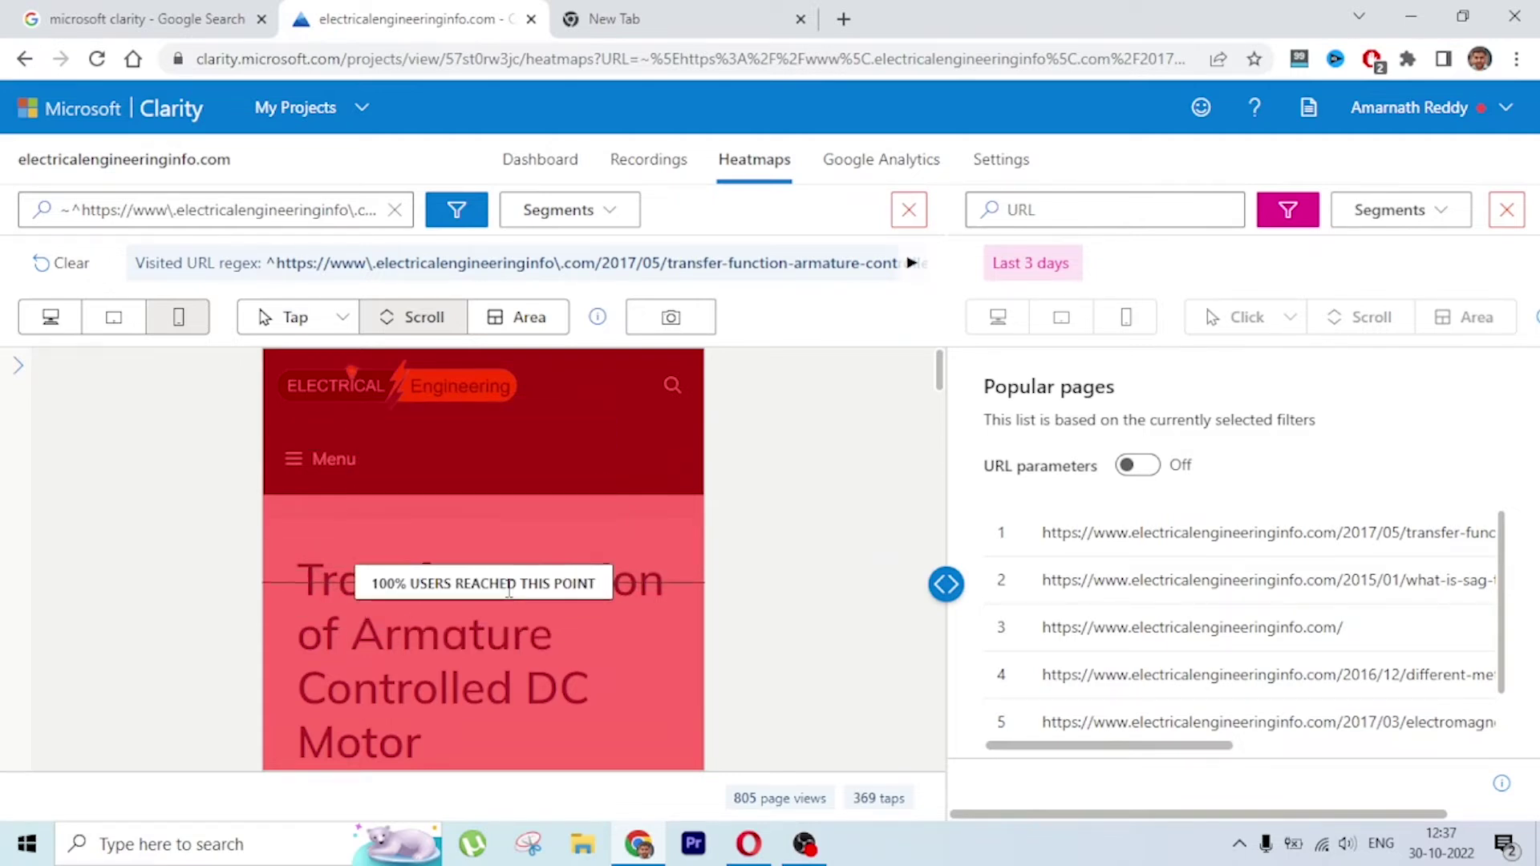
scroll(509, 594, down, 4)
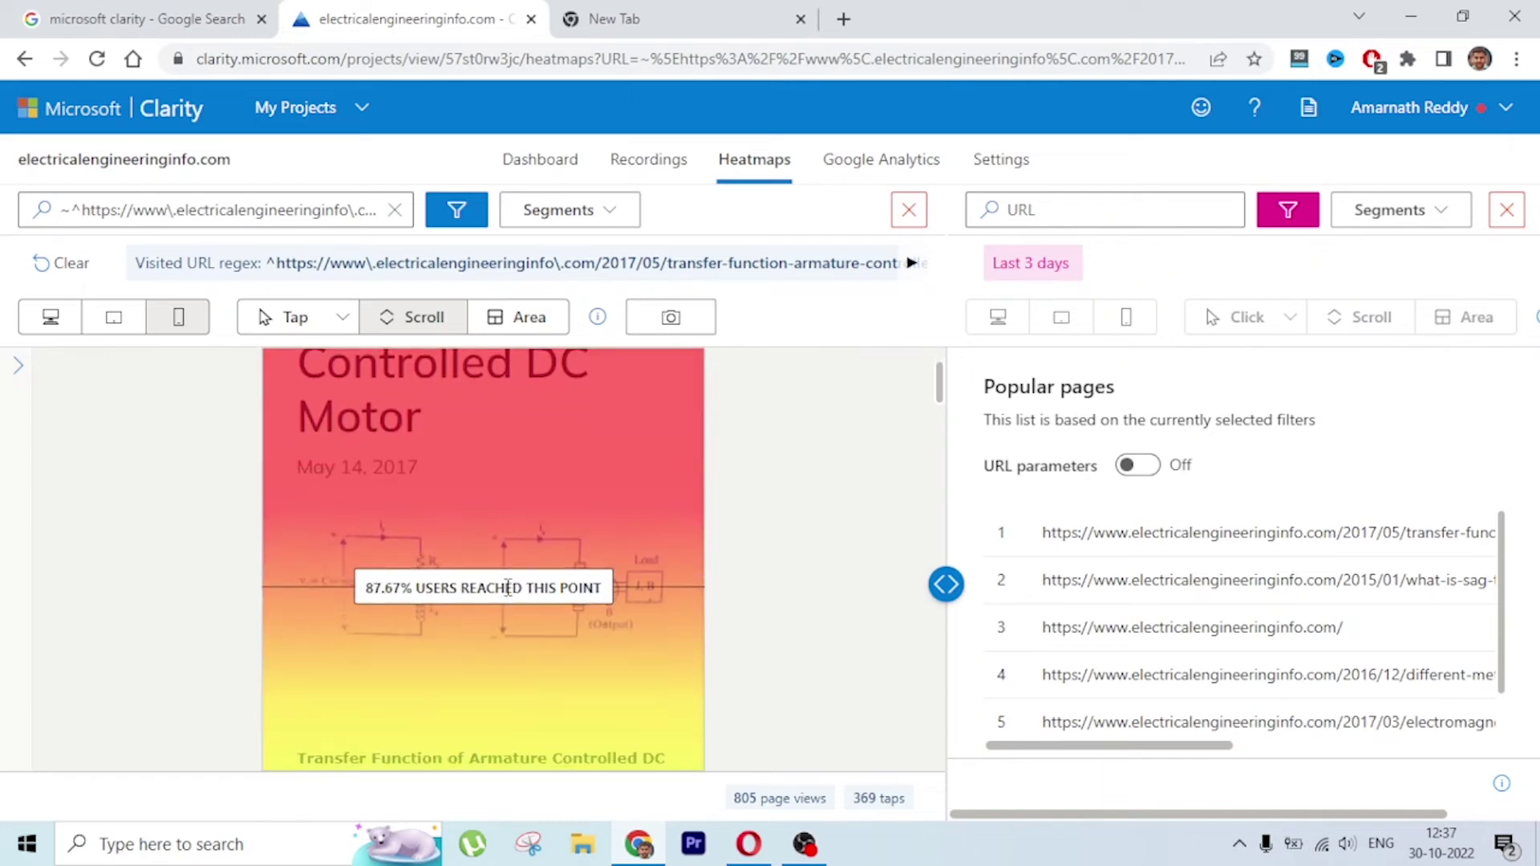
scroll(508, 588, down, 5)
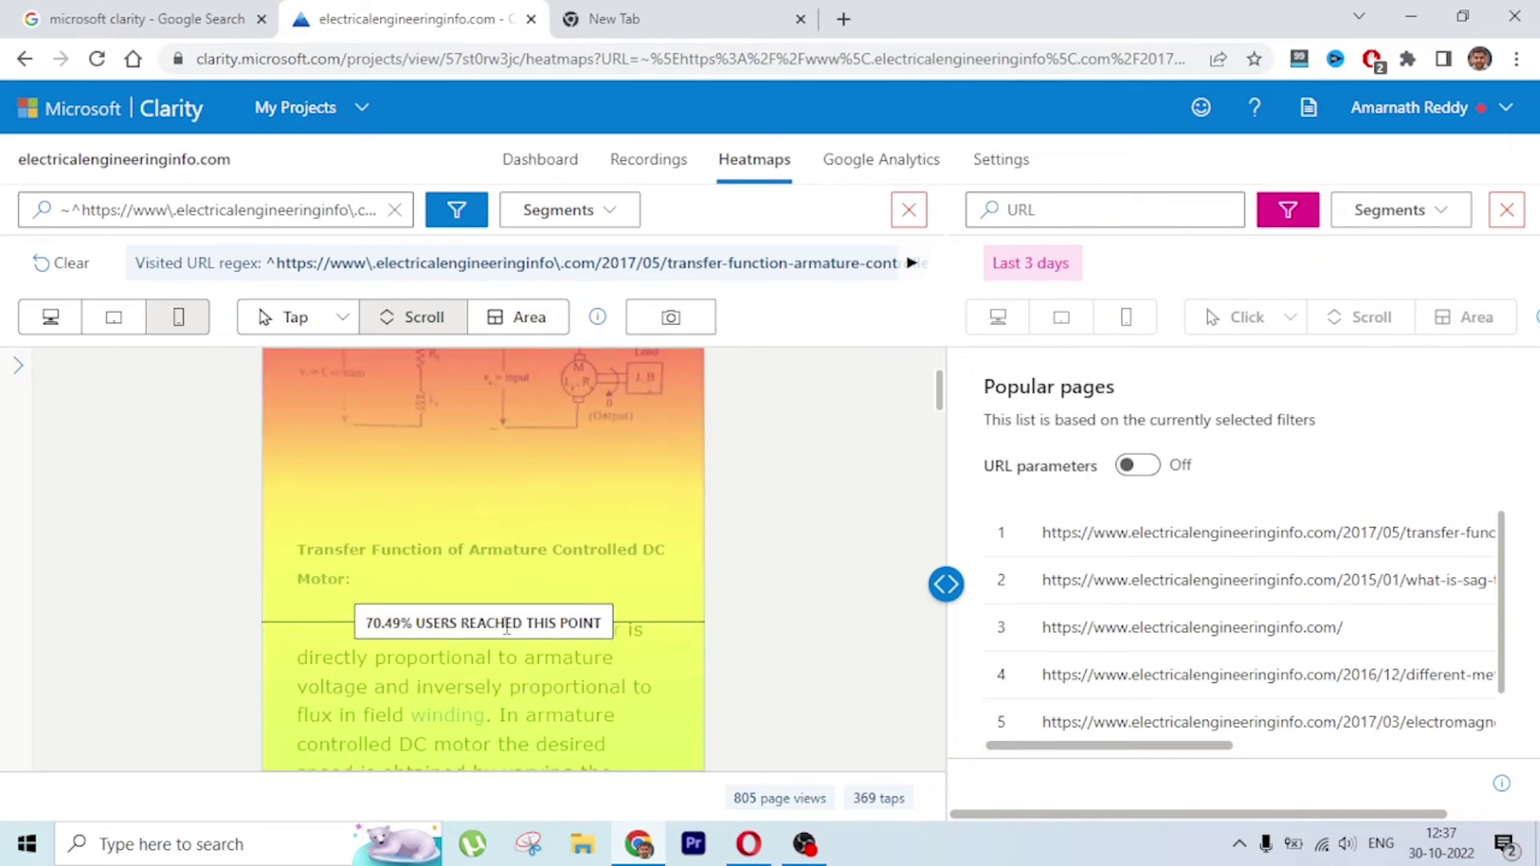
scroll(352, 539, down, 1)
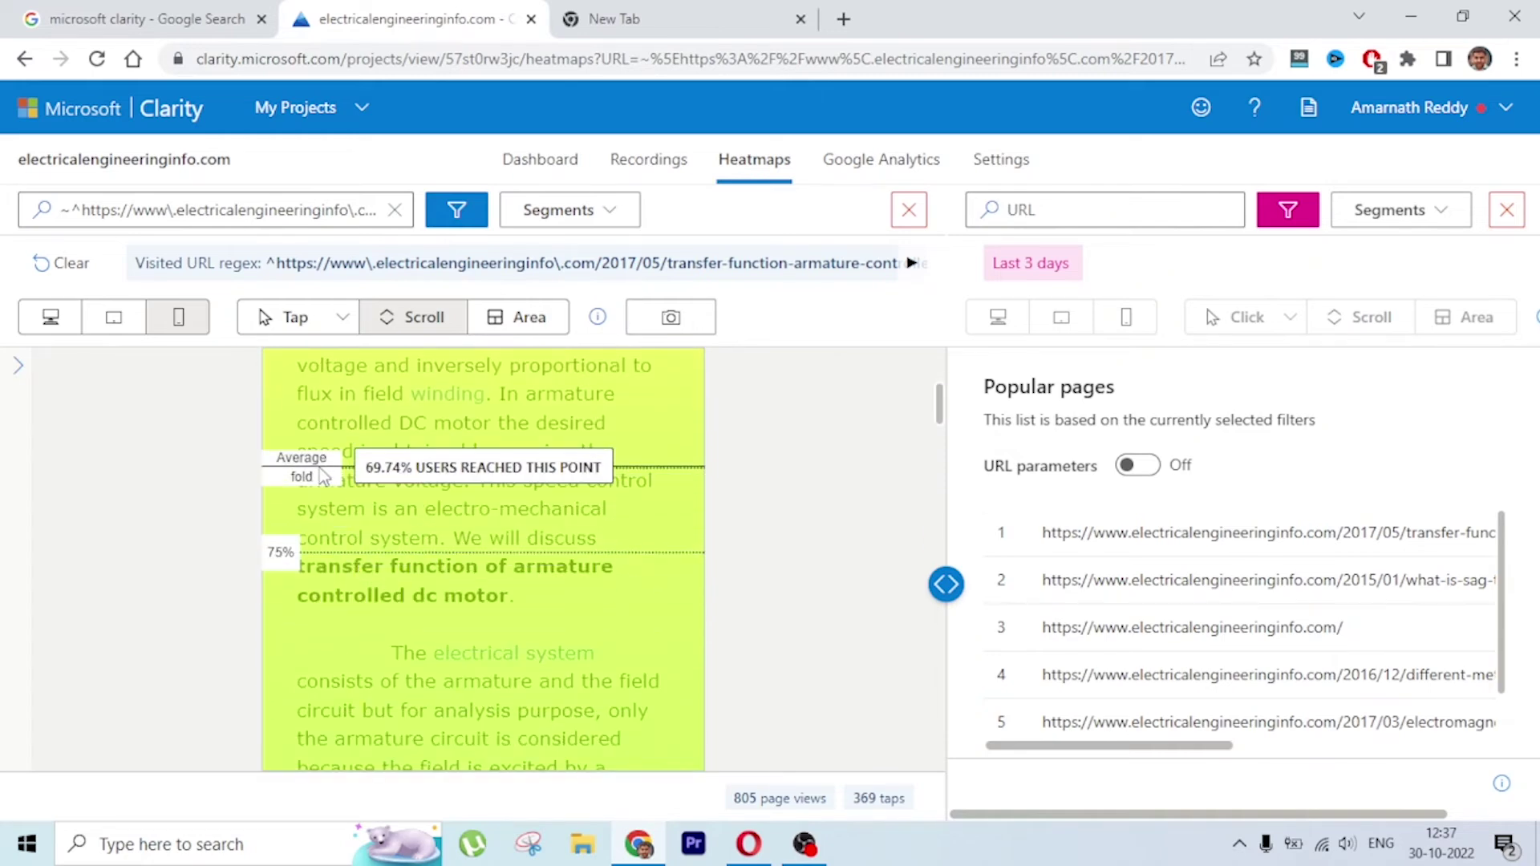
scroll(437, 477, up, 4)
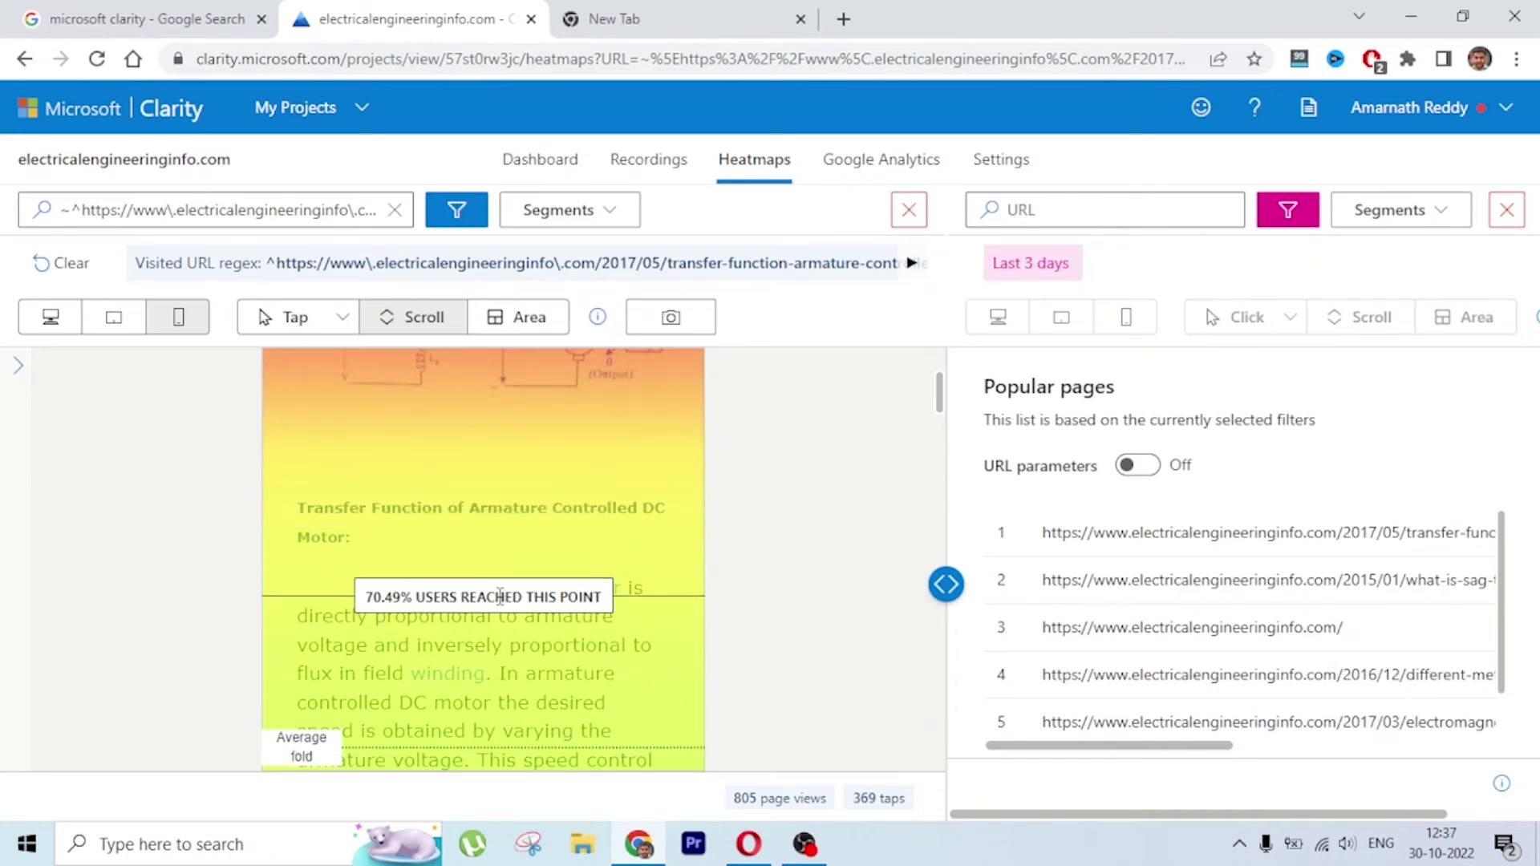
scroll(500, 597, down, 4)
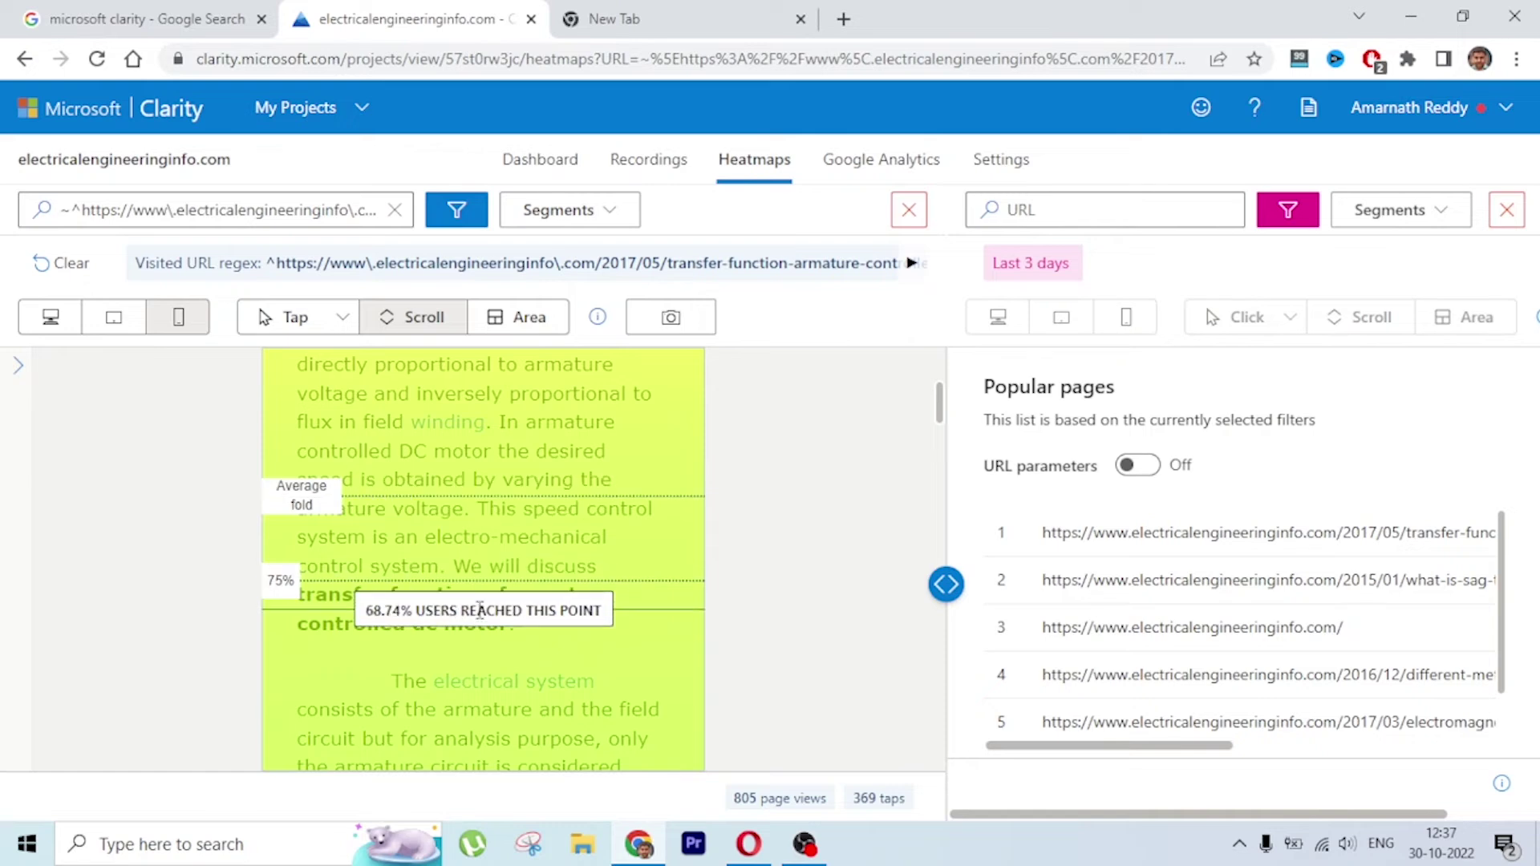
scroll(478, 609, down, 5)
scroll(507, 656, down, 10)
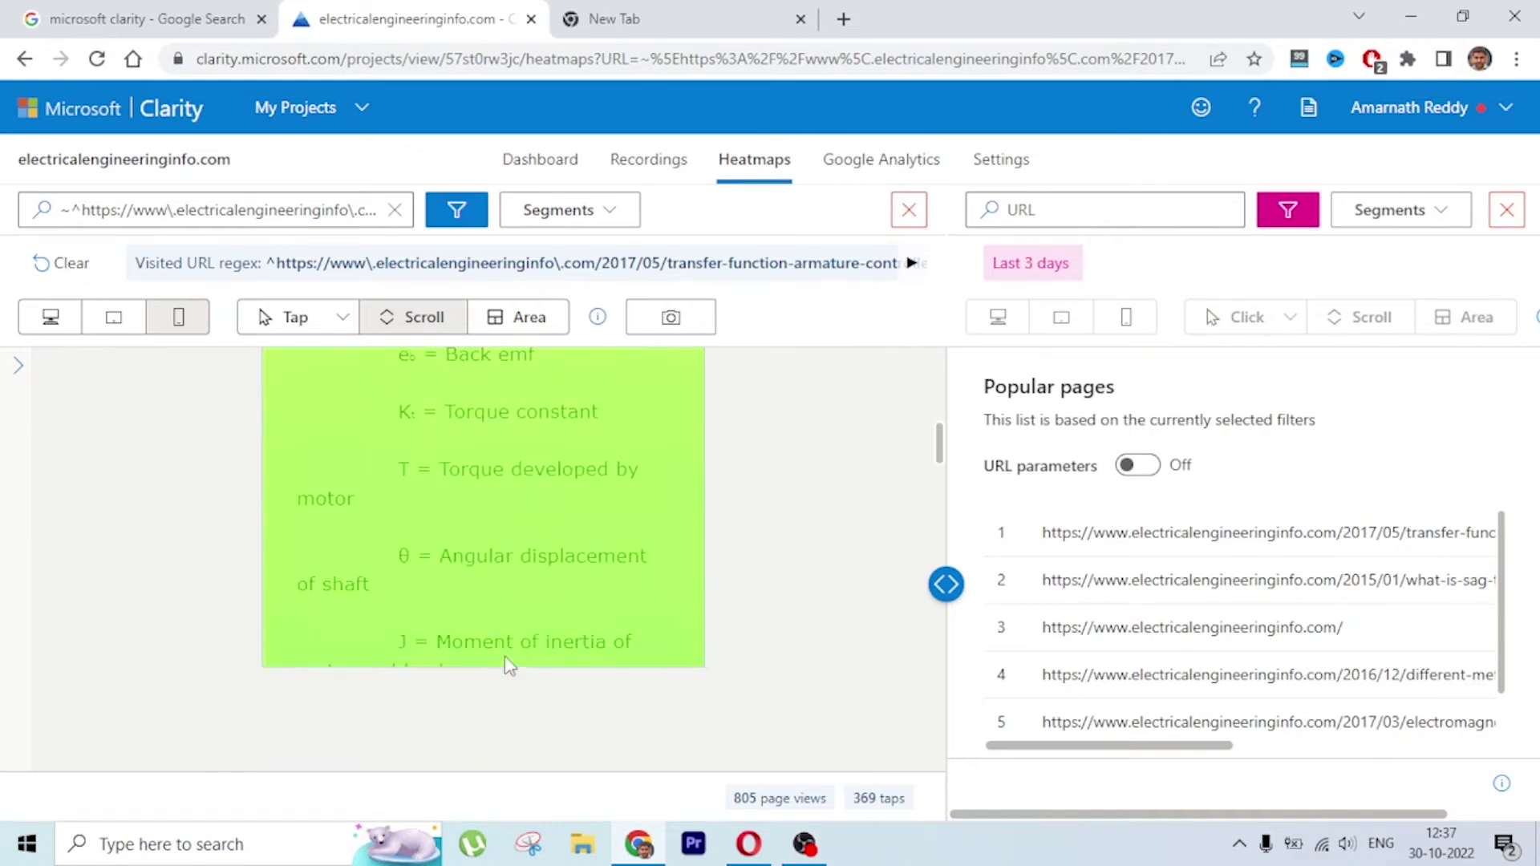
scroll(503, 656, down, 10)
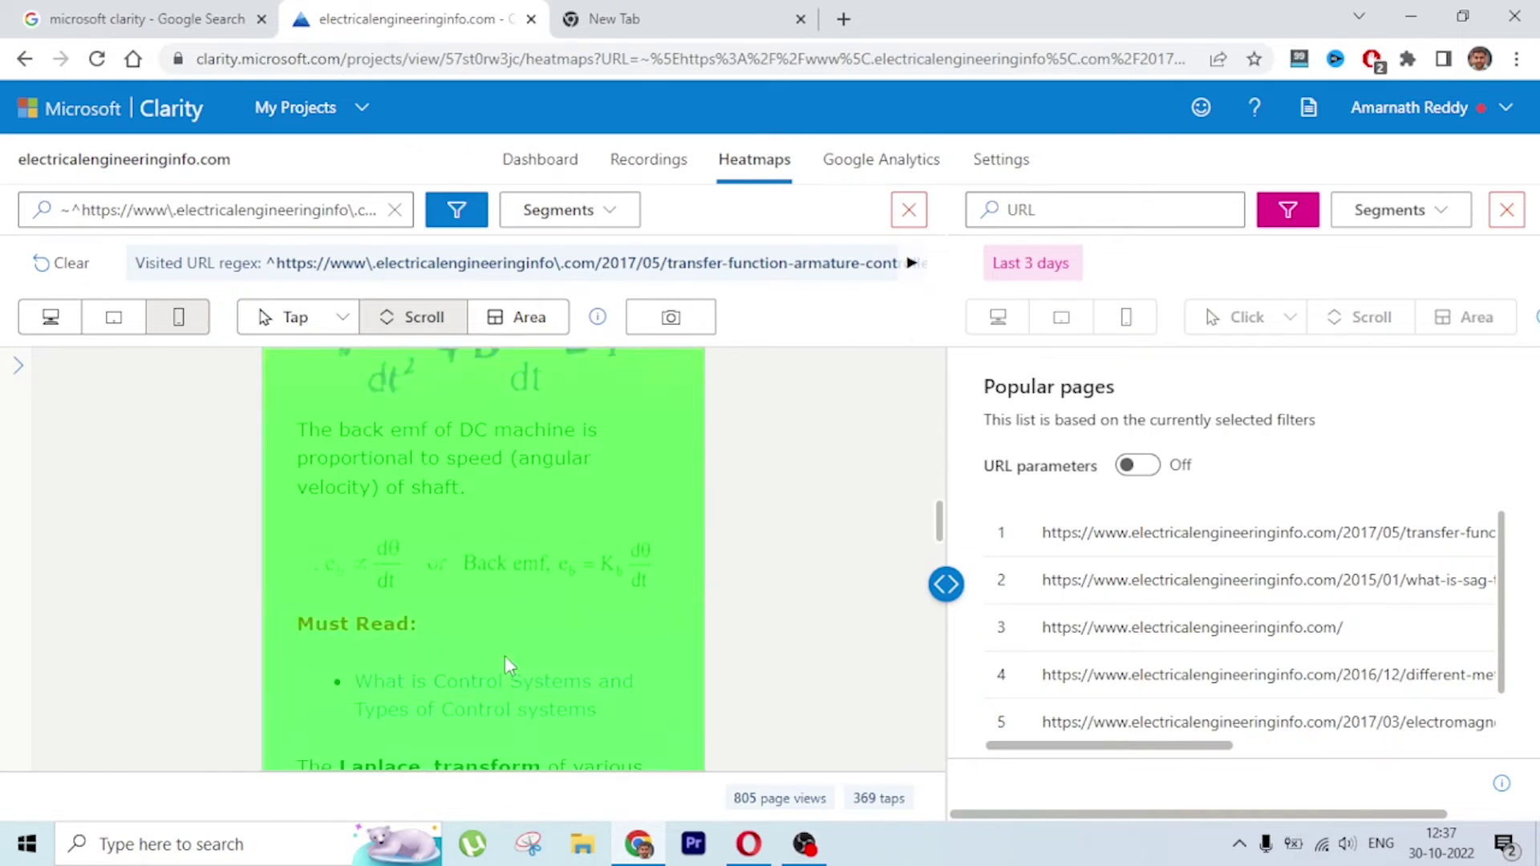
scroll(503, 656, down, 10)
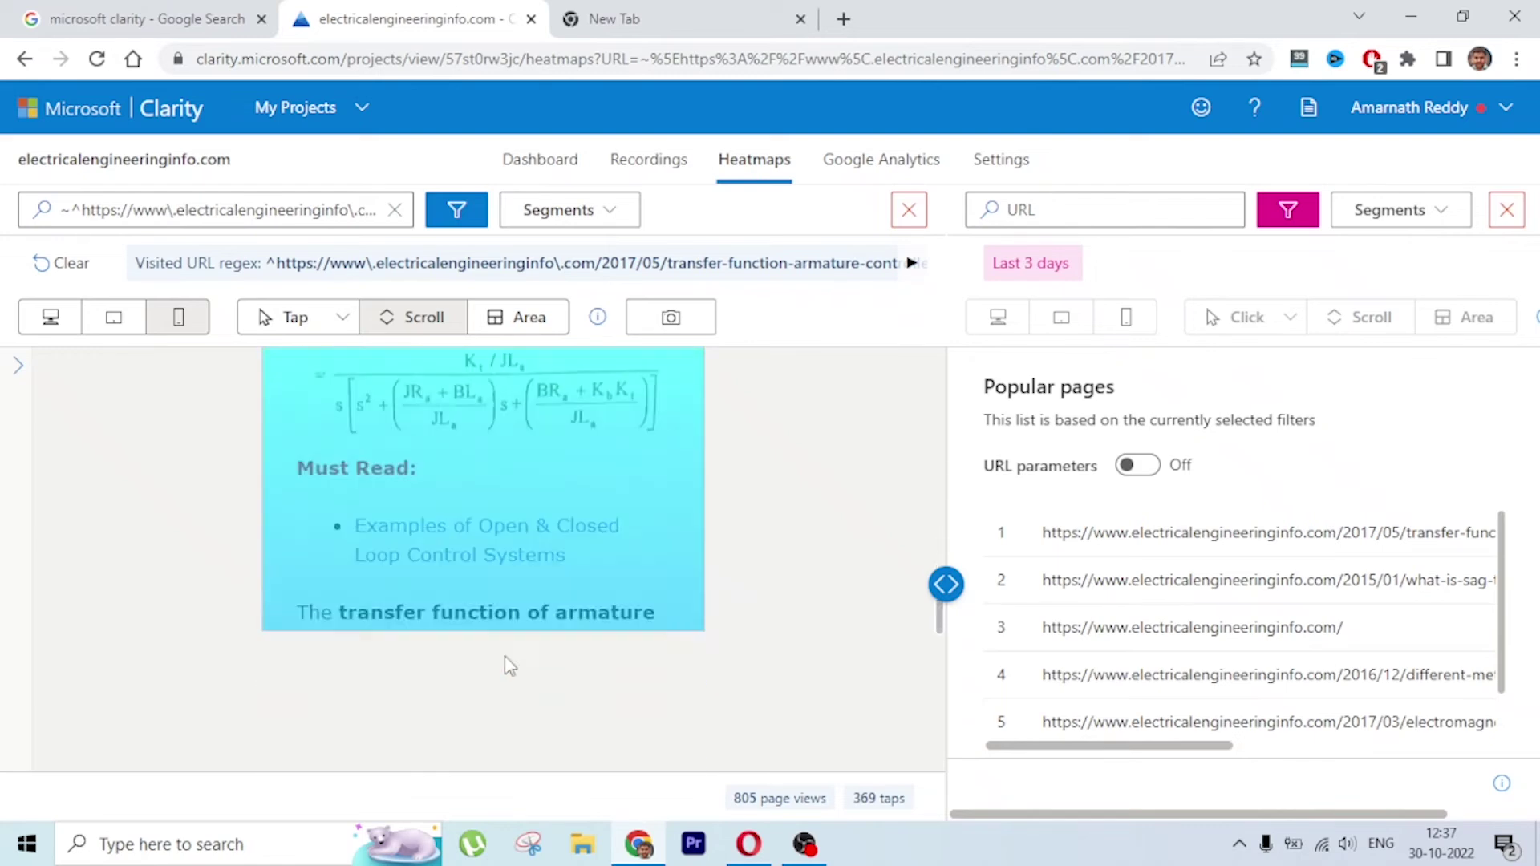
scroll(504, 656, down, 10)
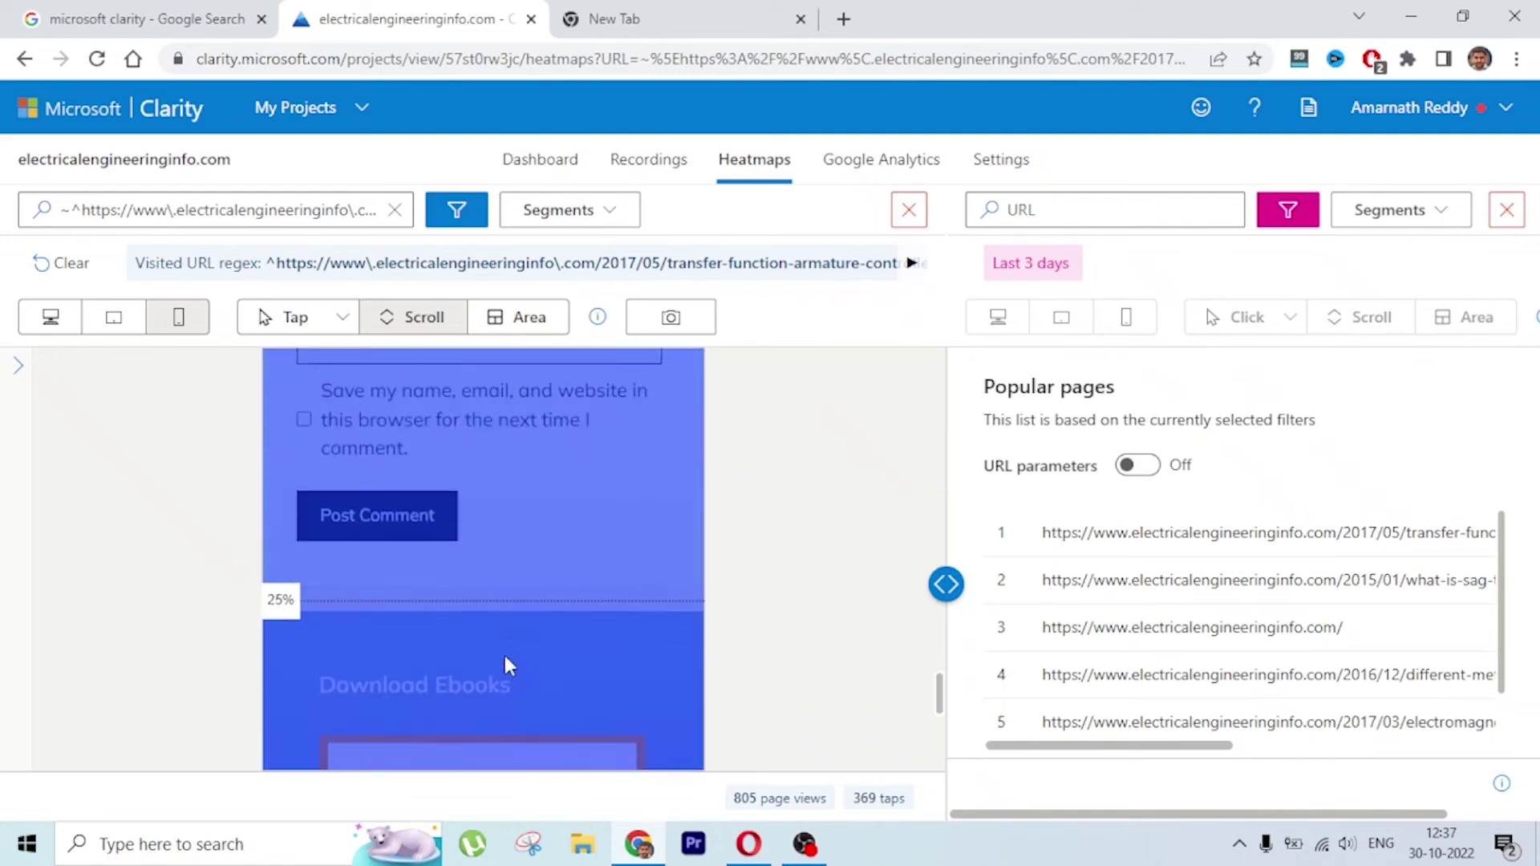
scroll(441, 574, down, 2)
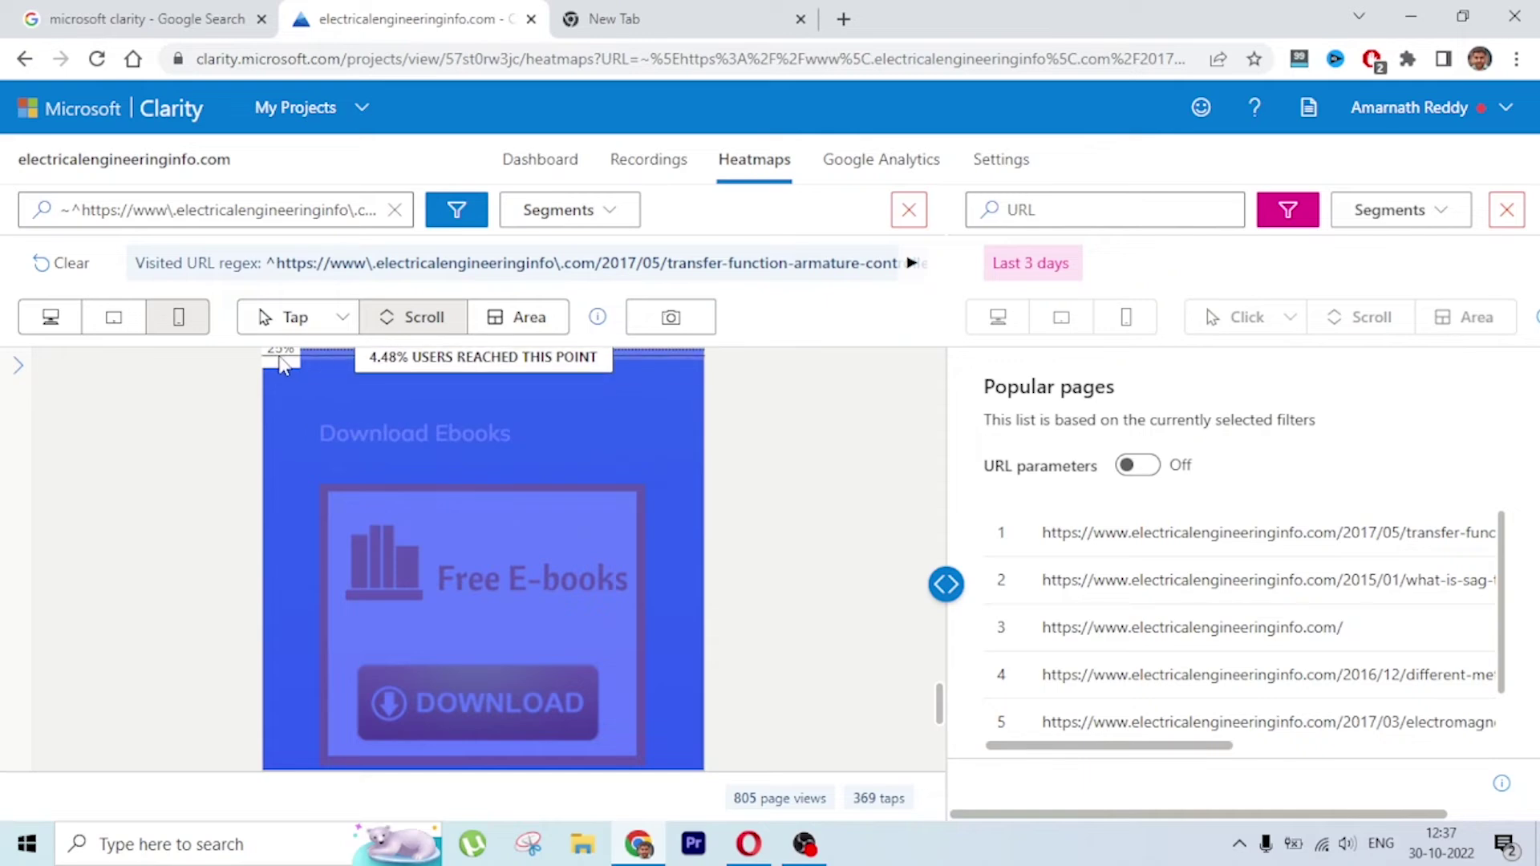
scroll(482, 594, down, 8)
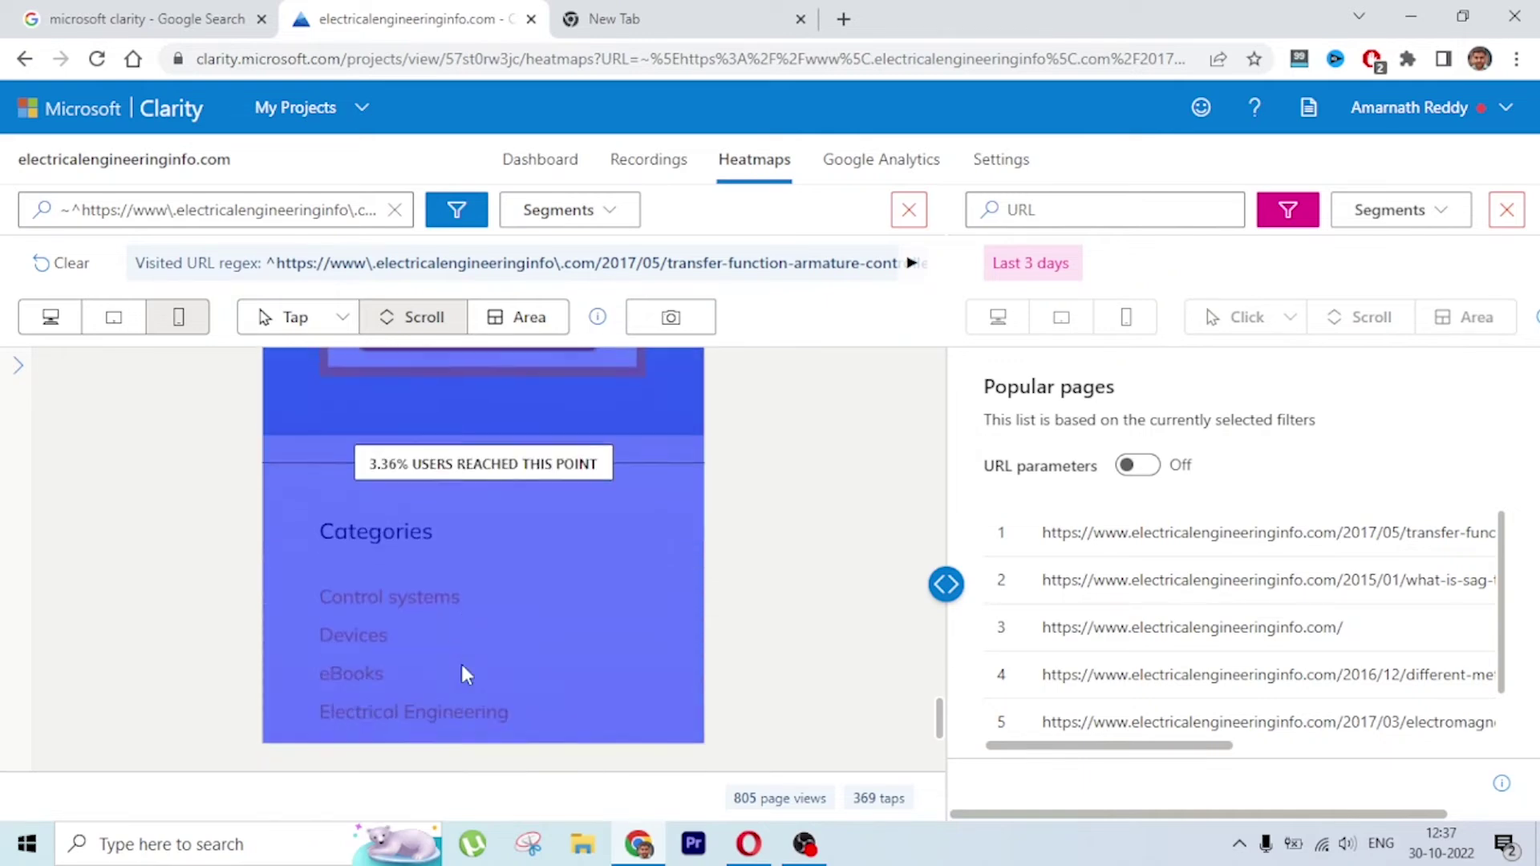
scroll(491, 613, down, 6)
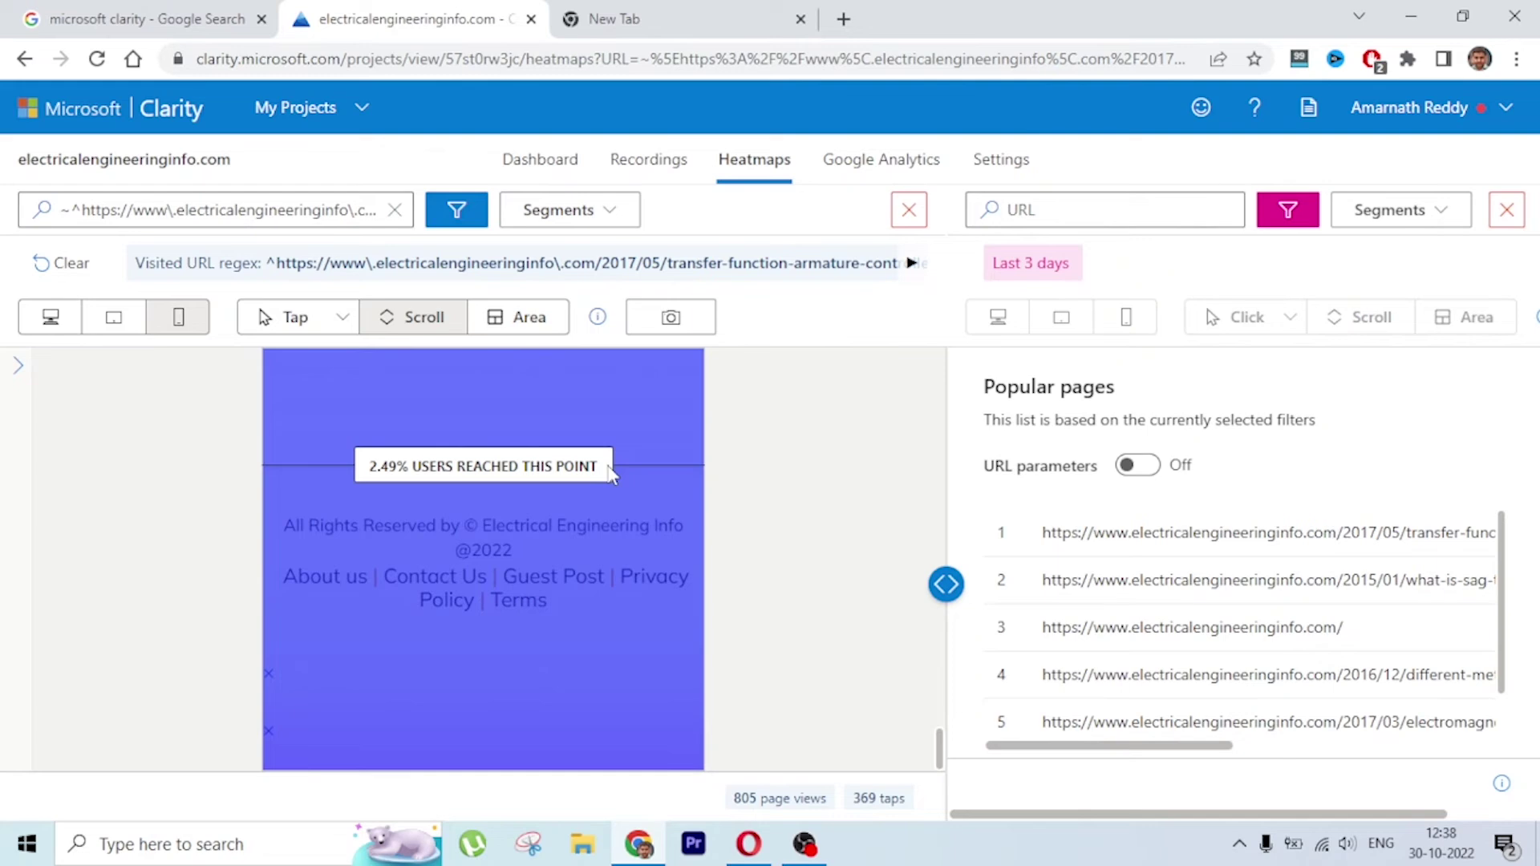
scroll(533, 437, up, 3)
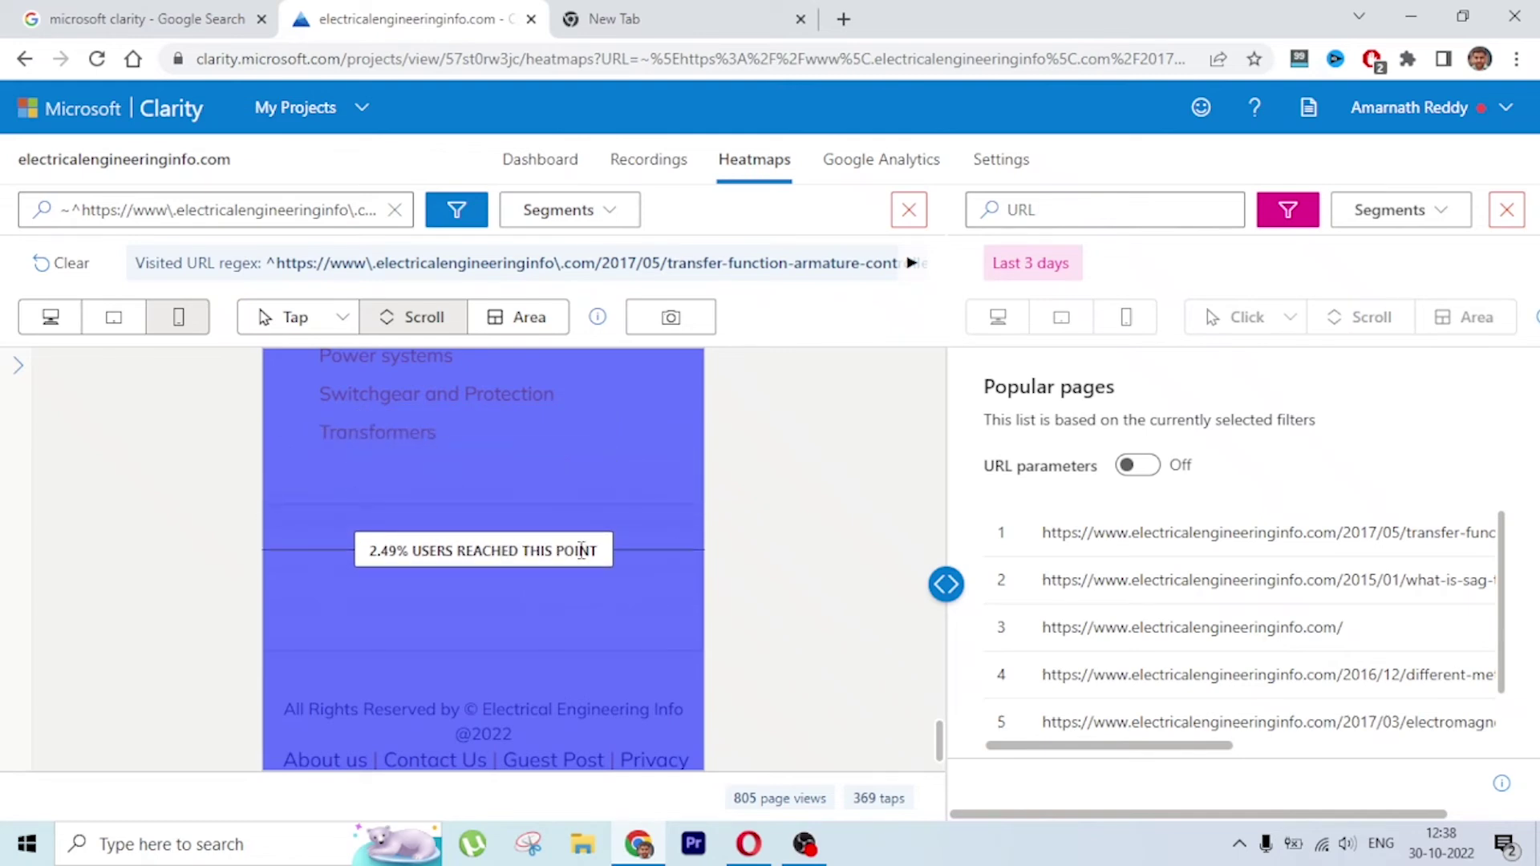
scroll(579, 550, up, 5)
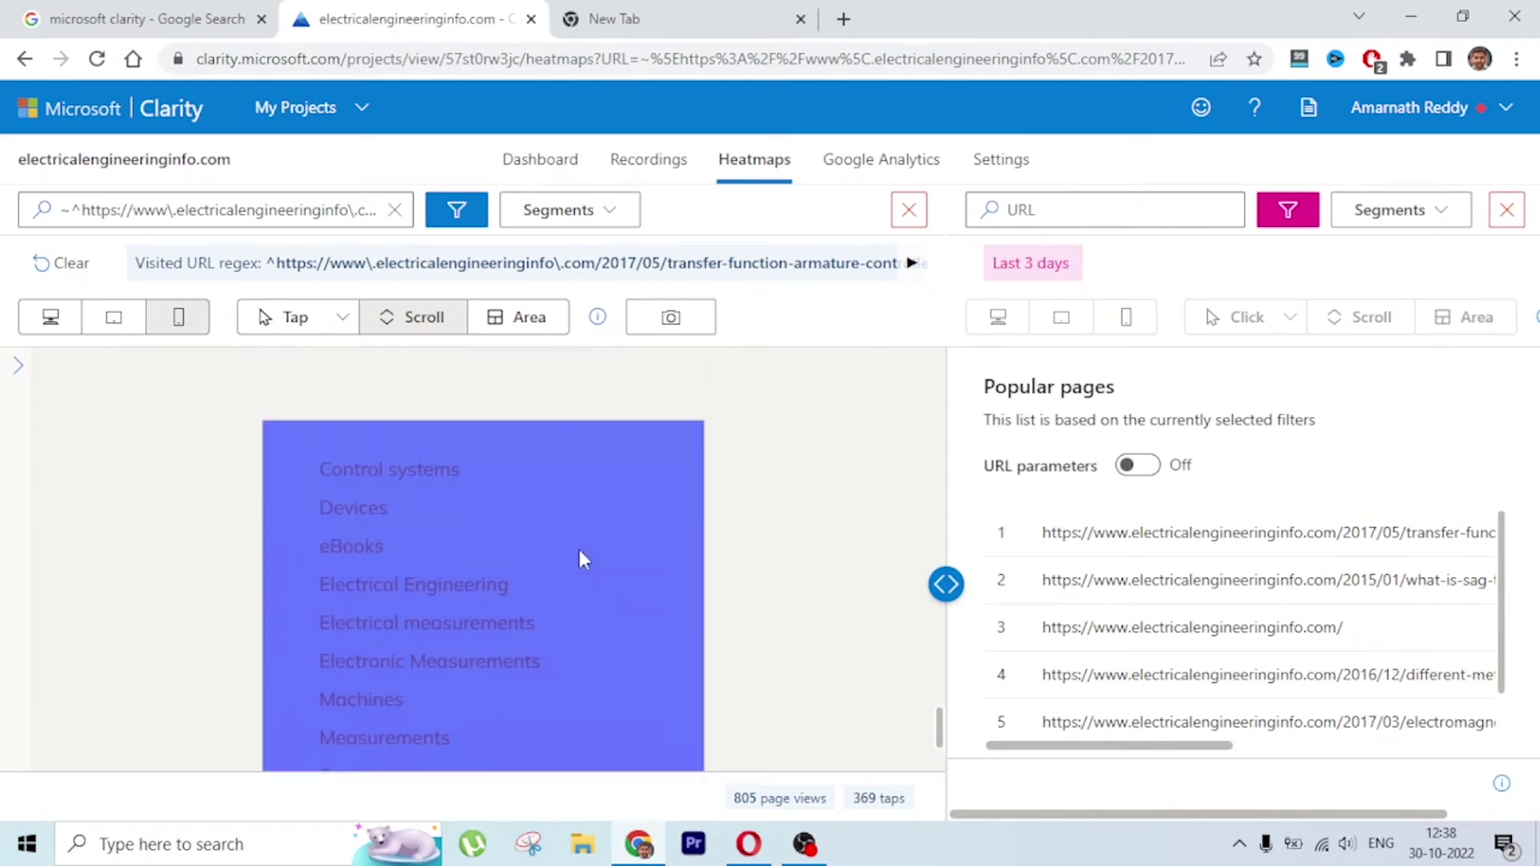
scroll(418, 589, up, 5)
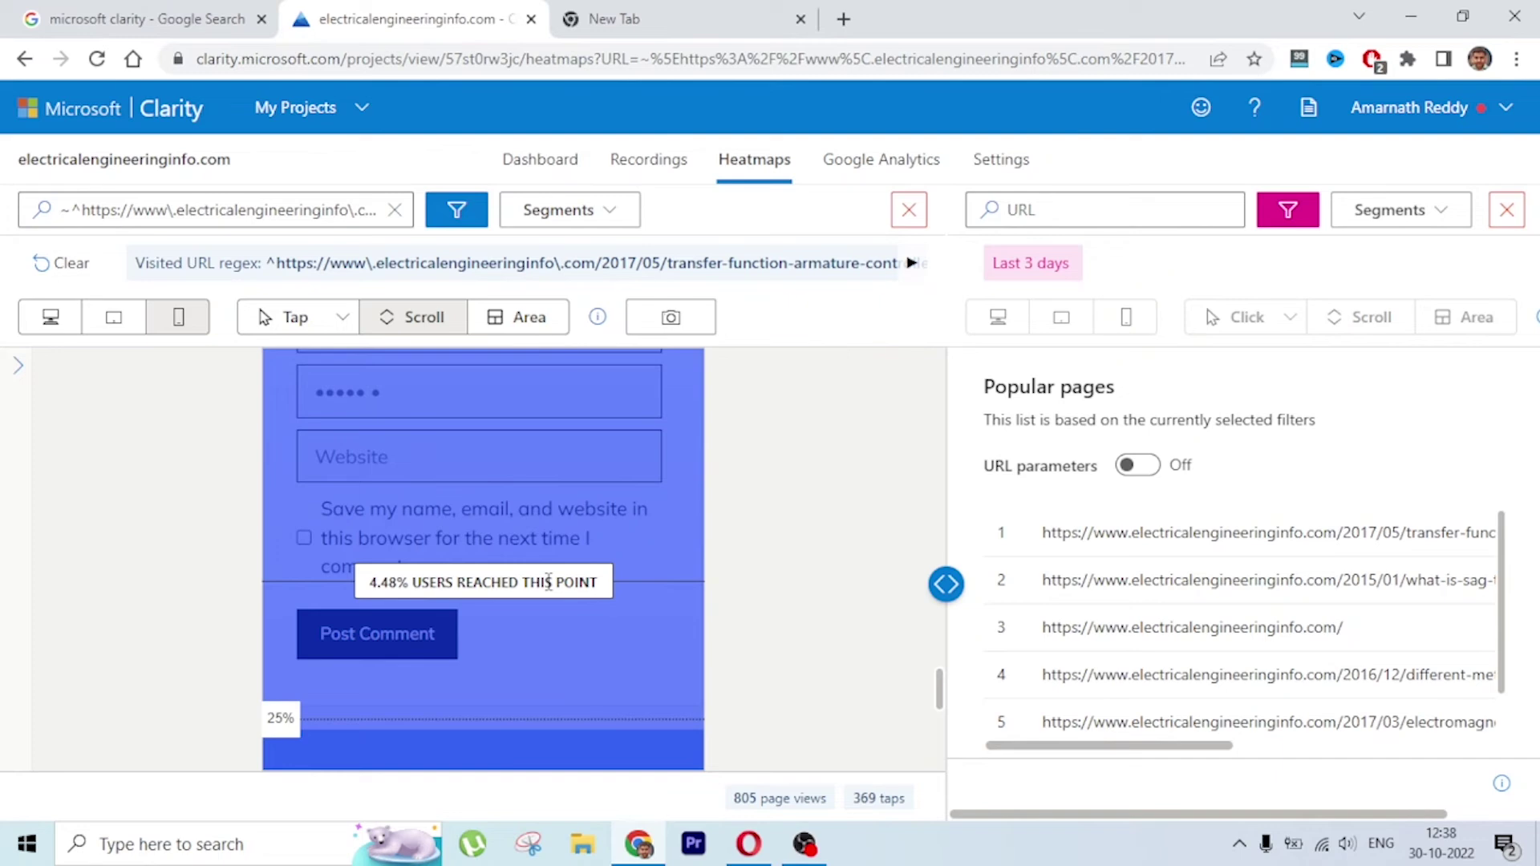
scroll(548, 582, up, 3)
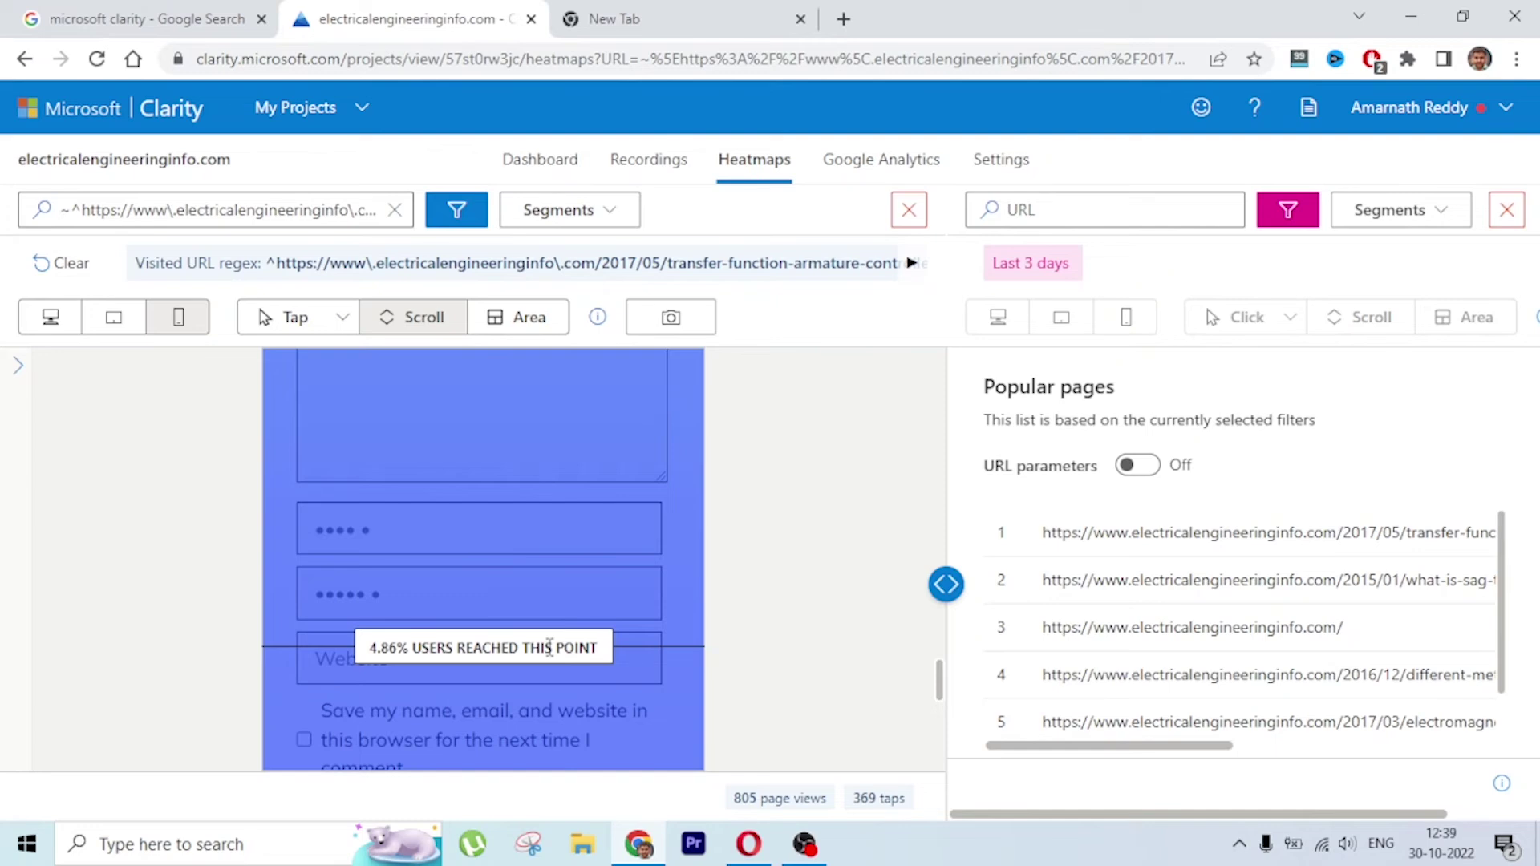
scroll(549, 646, up, 10)
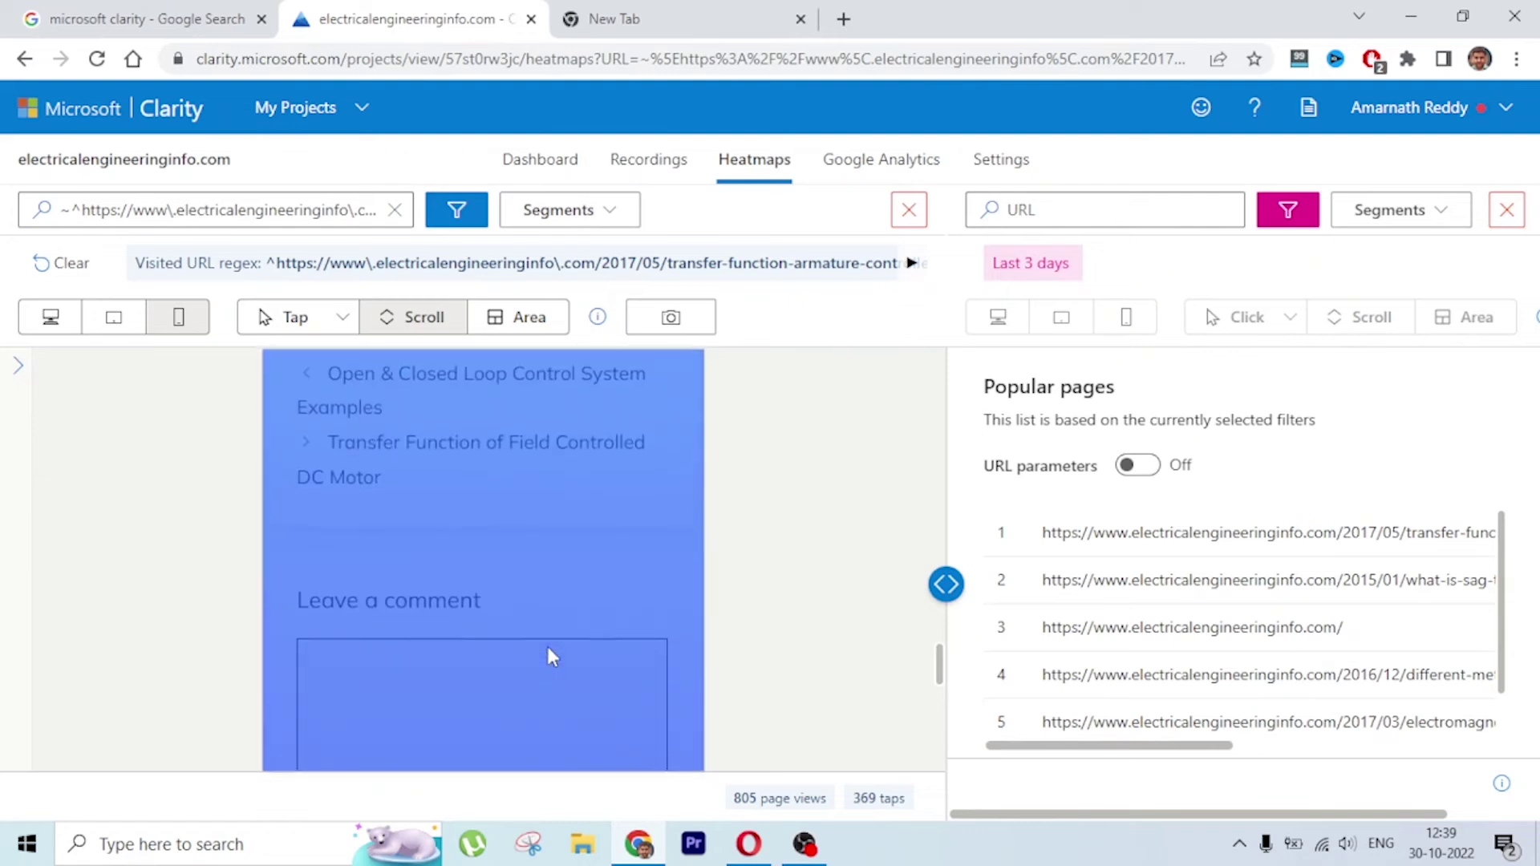
scroll(521, 454, up, 10)
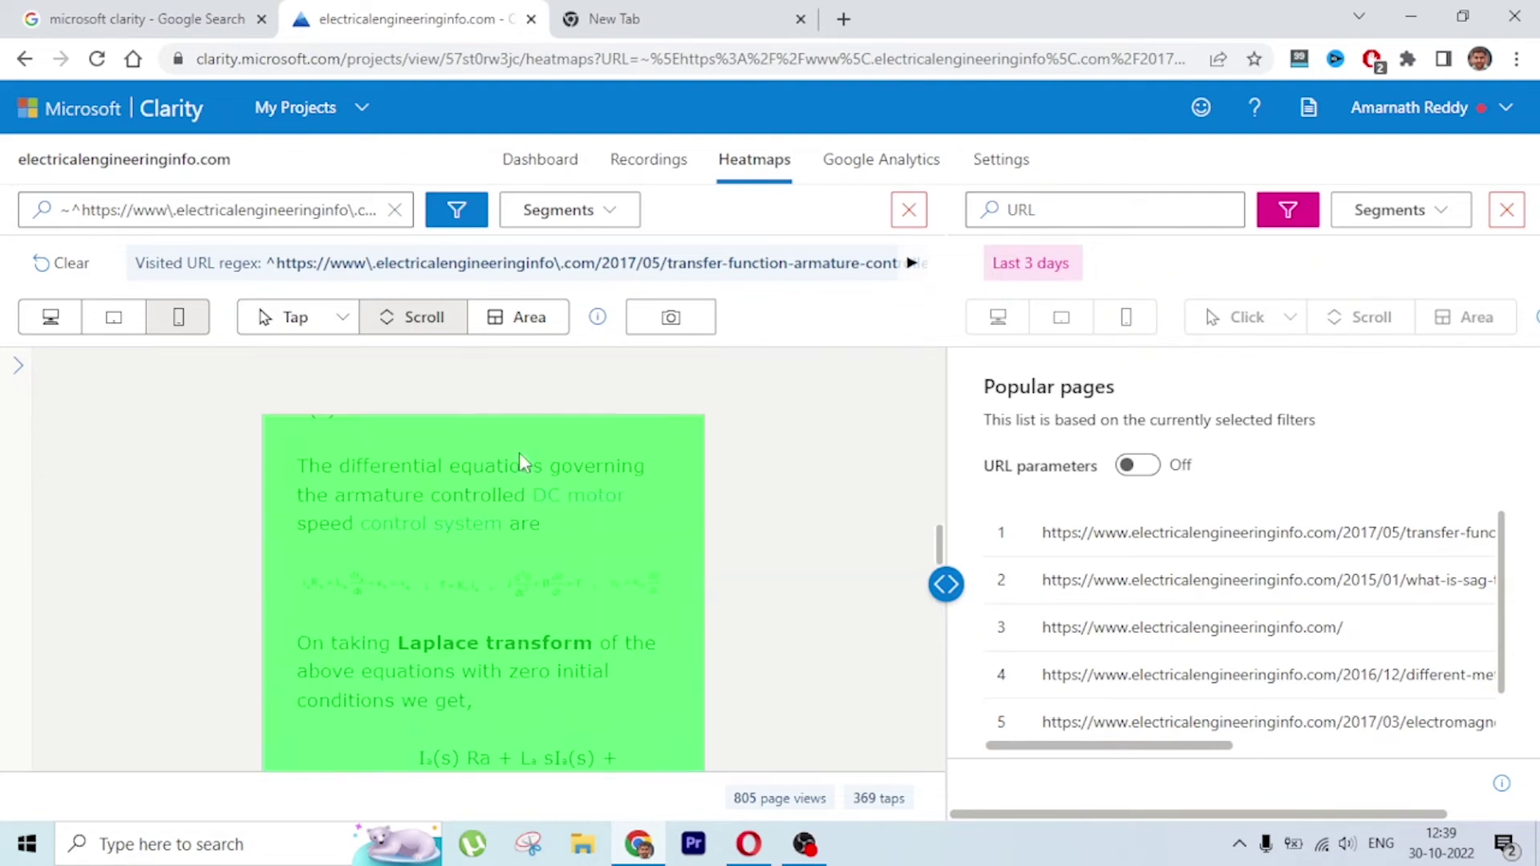
scroll(517, 548, up, 2)
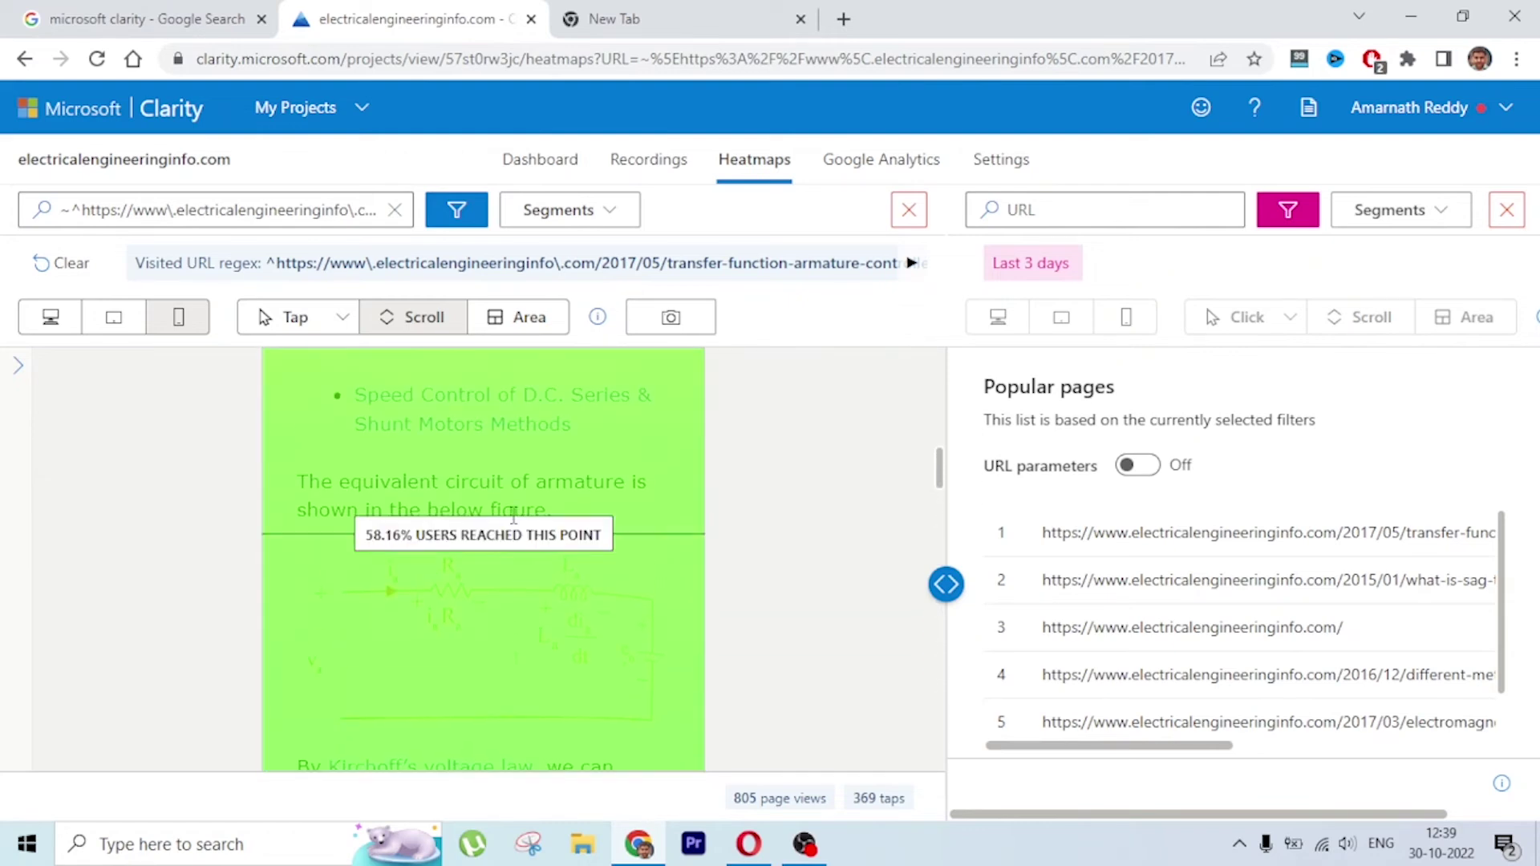
scroll(502, 488, down, 5)
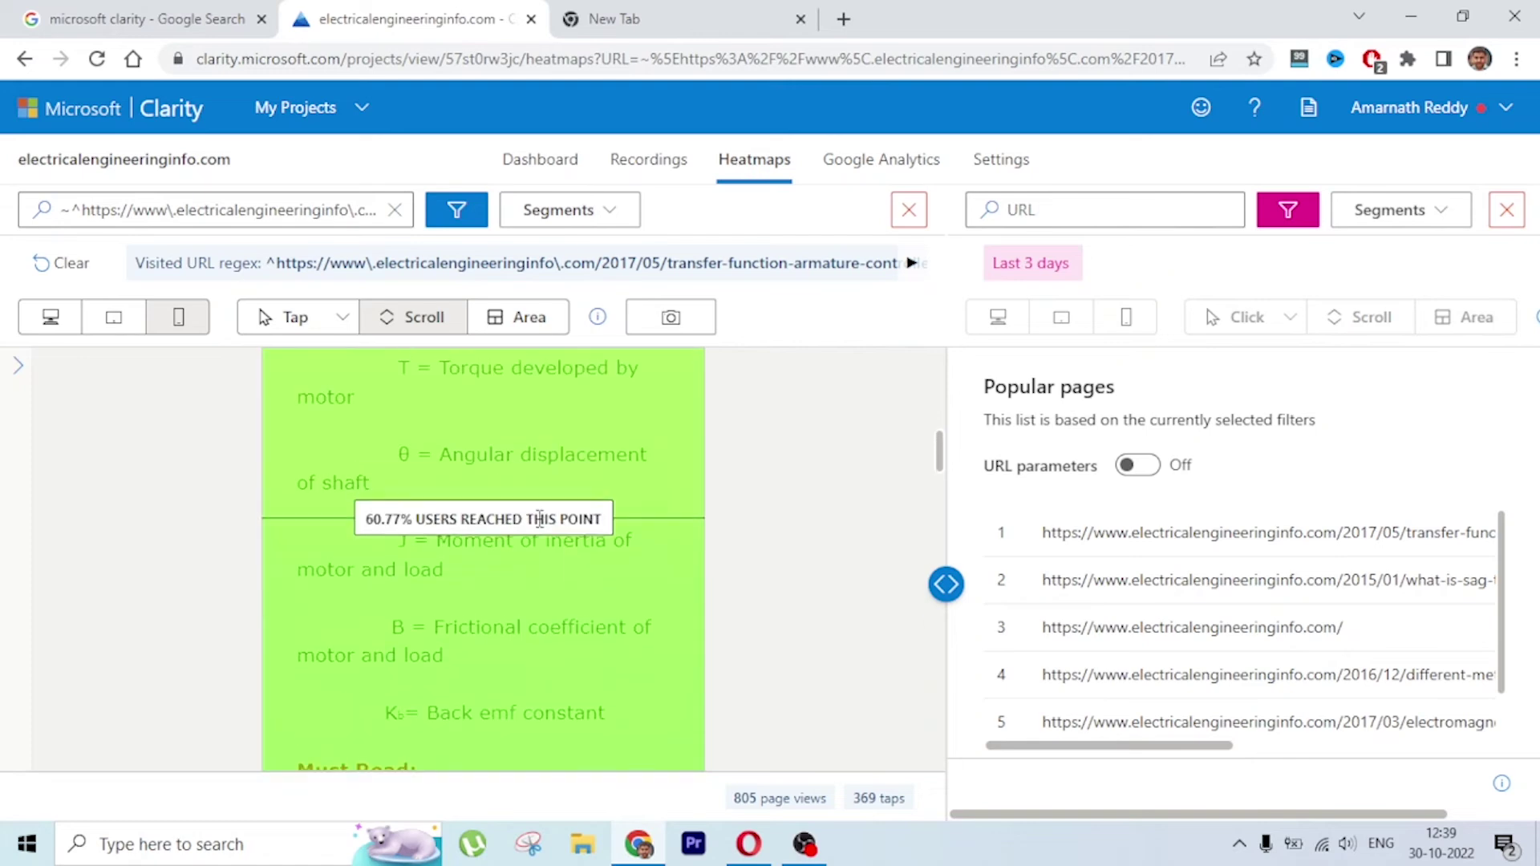
scroll(540, 519, up, 5)
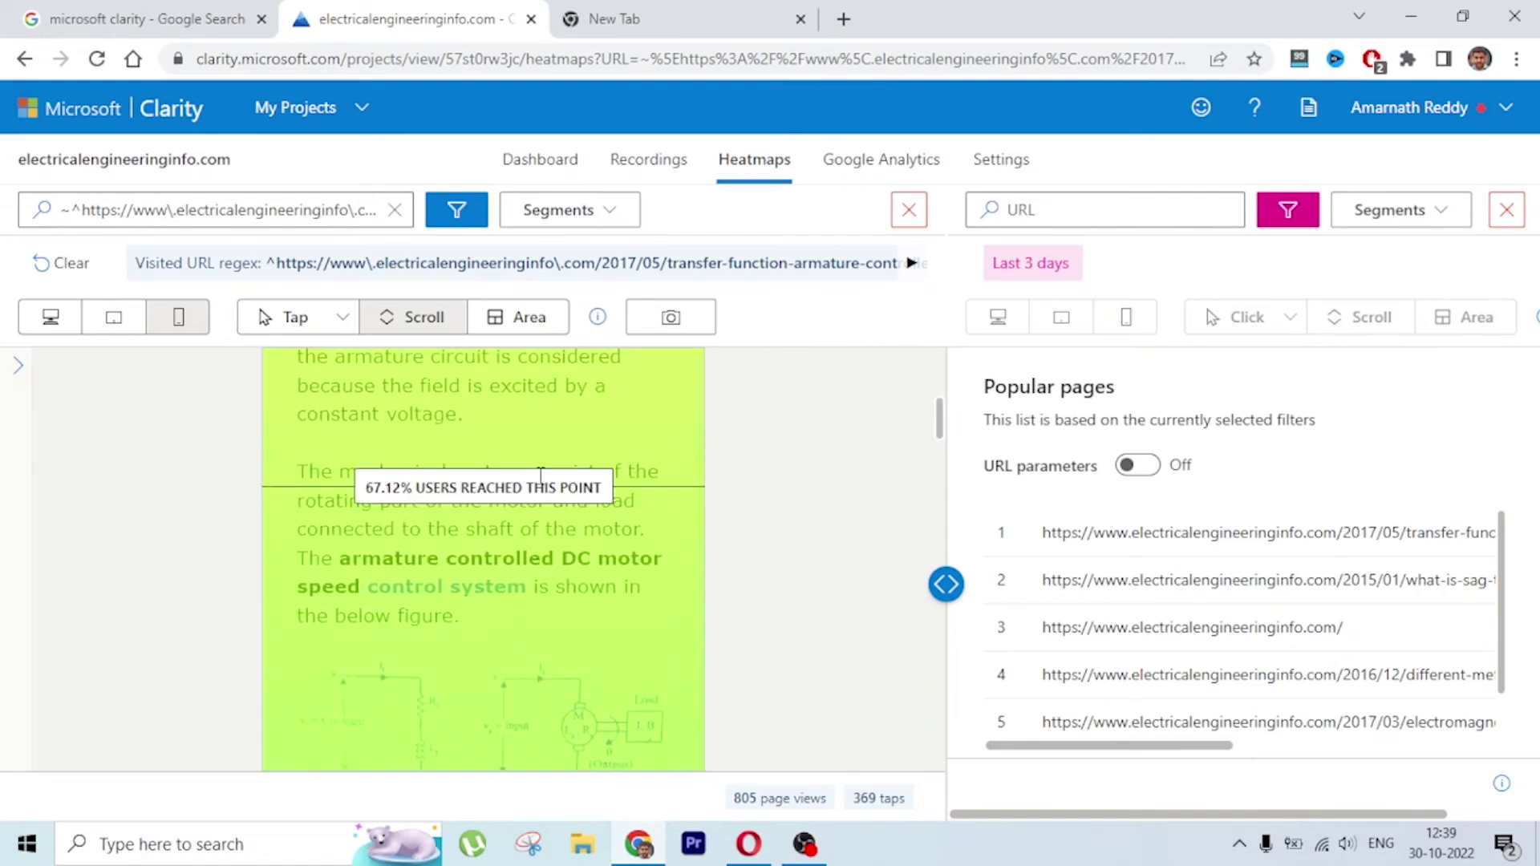
scroll(536, 451, up, 10)
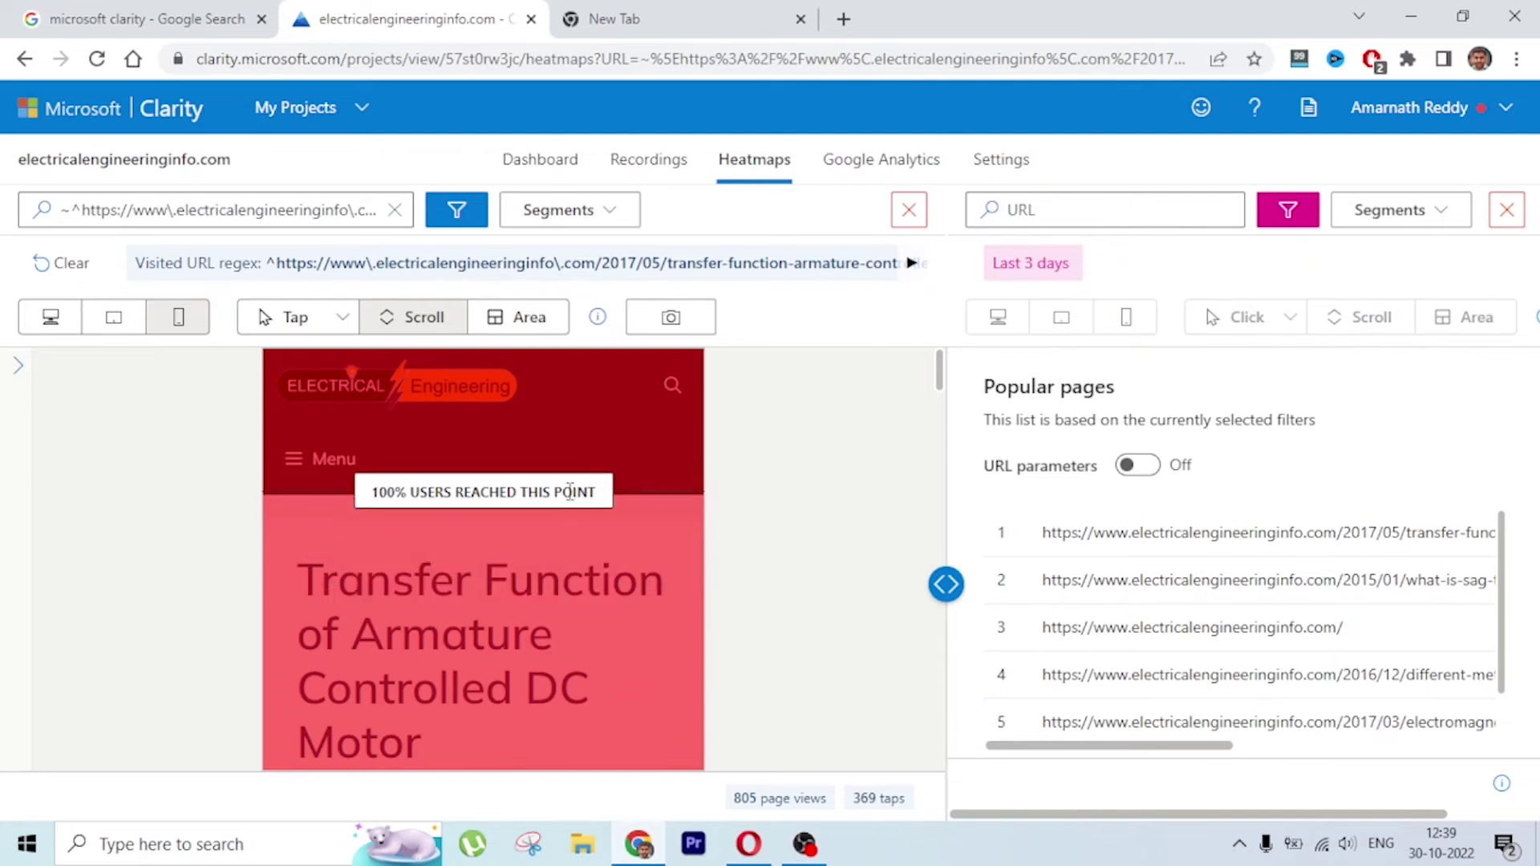
Step: Switch the mobile heatmap to the Area view and scroll through its page regions
click(511, 317)
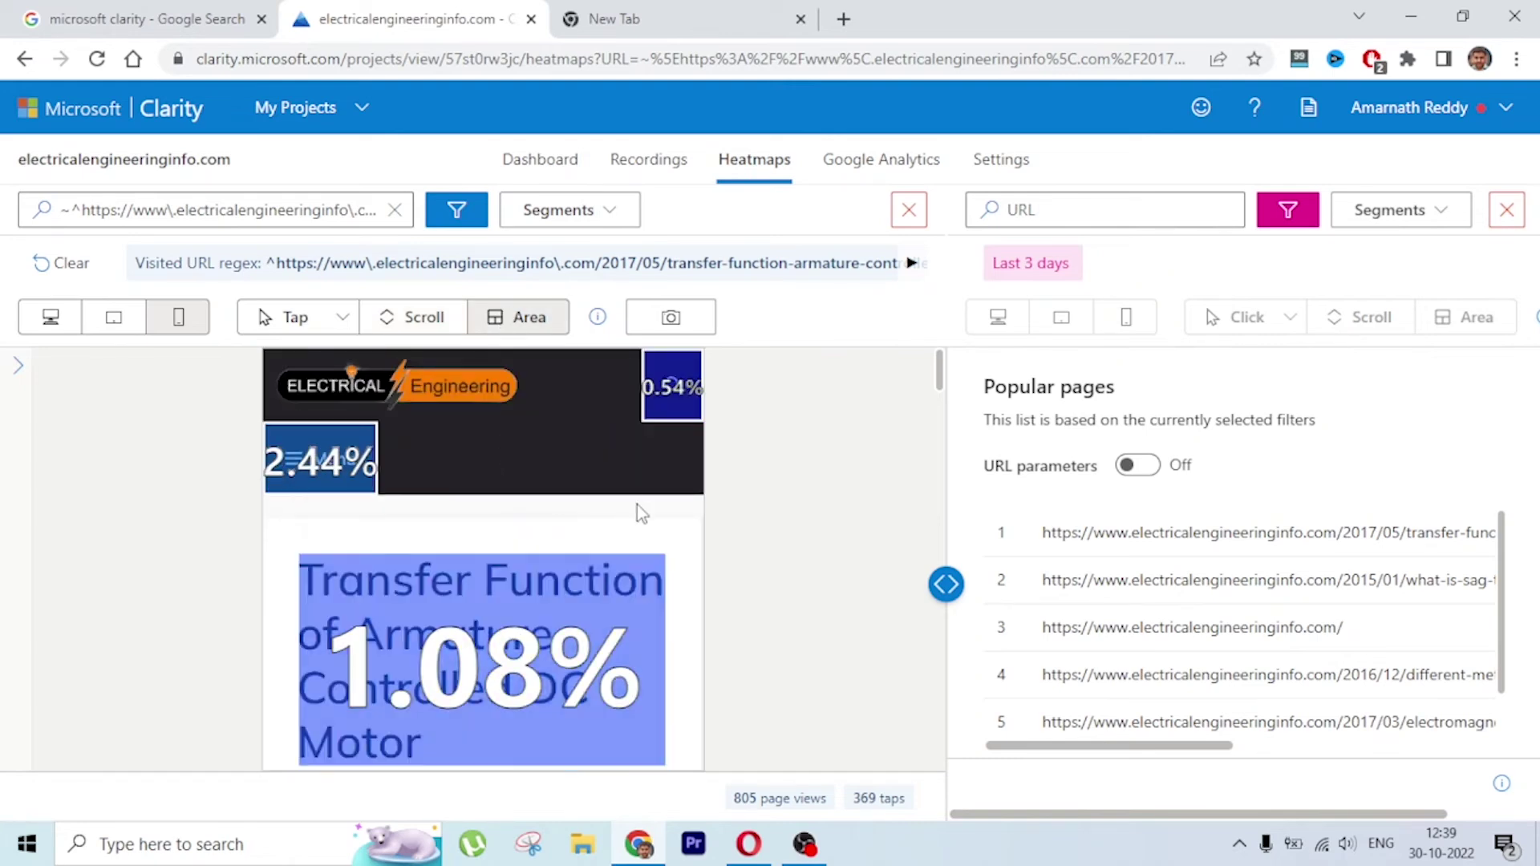
scroll(540, 628, down, 2)
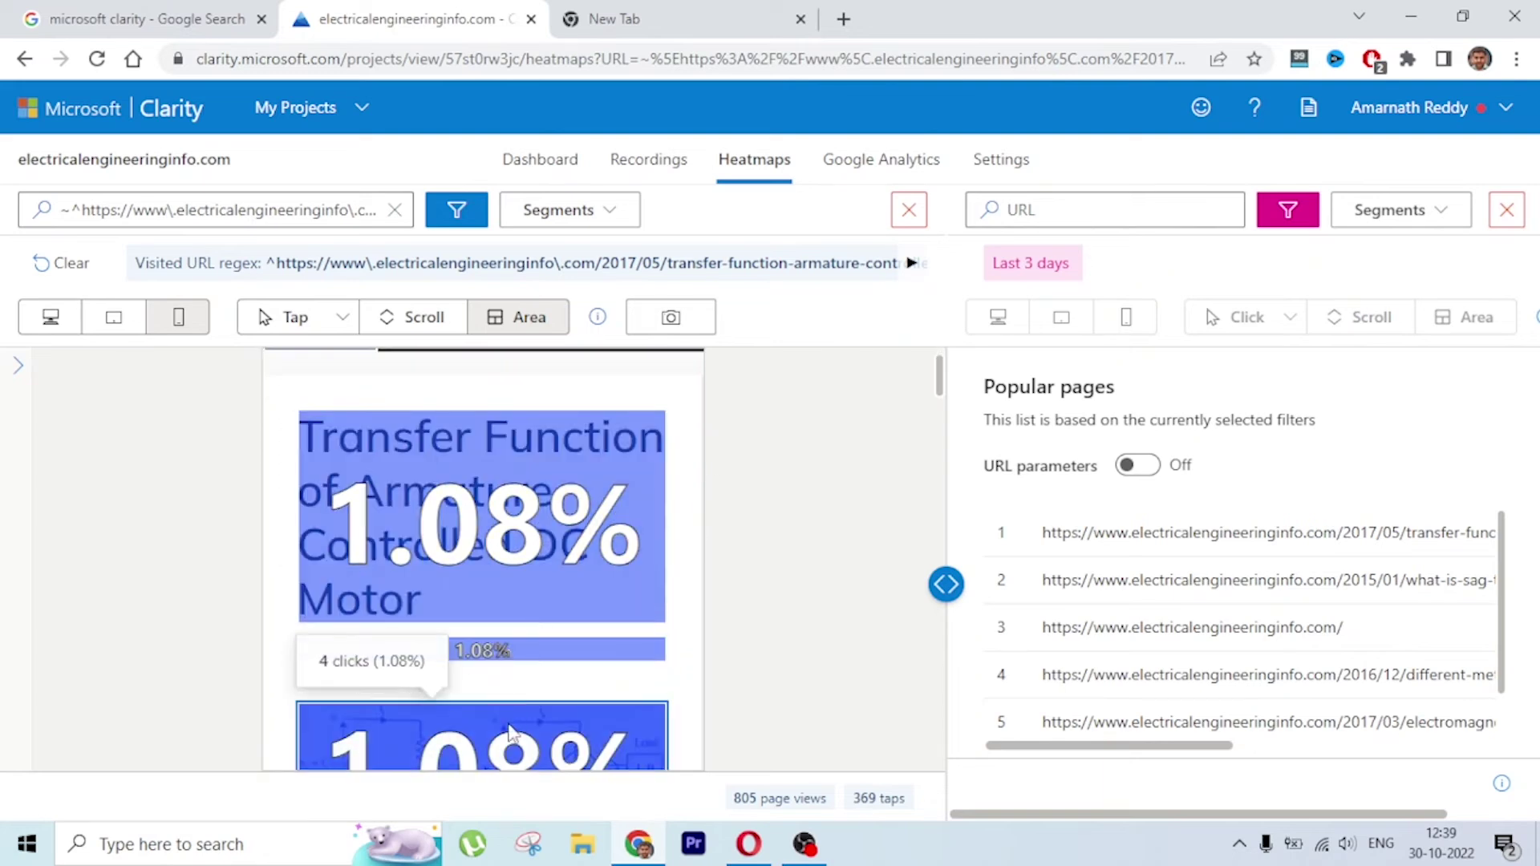
scroll(510, 731, down, 4)
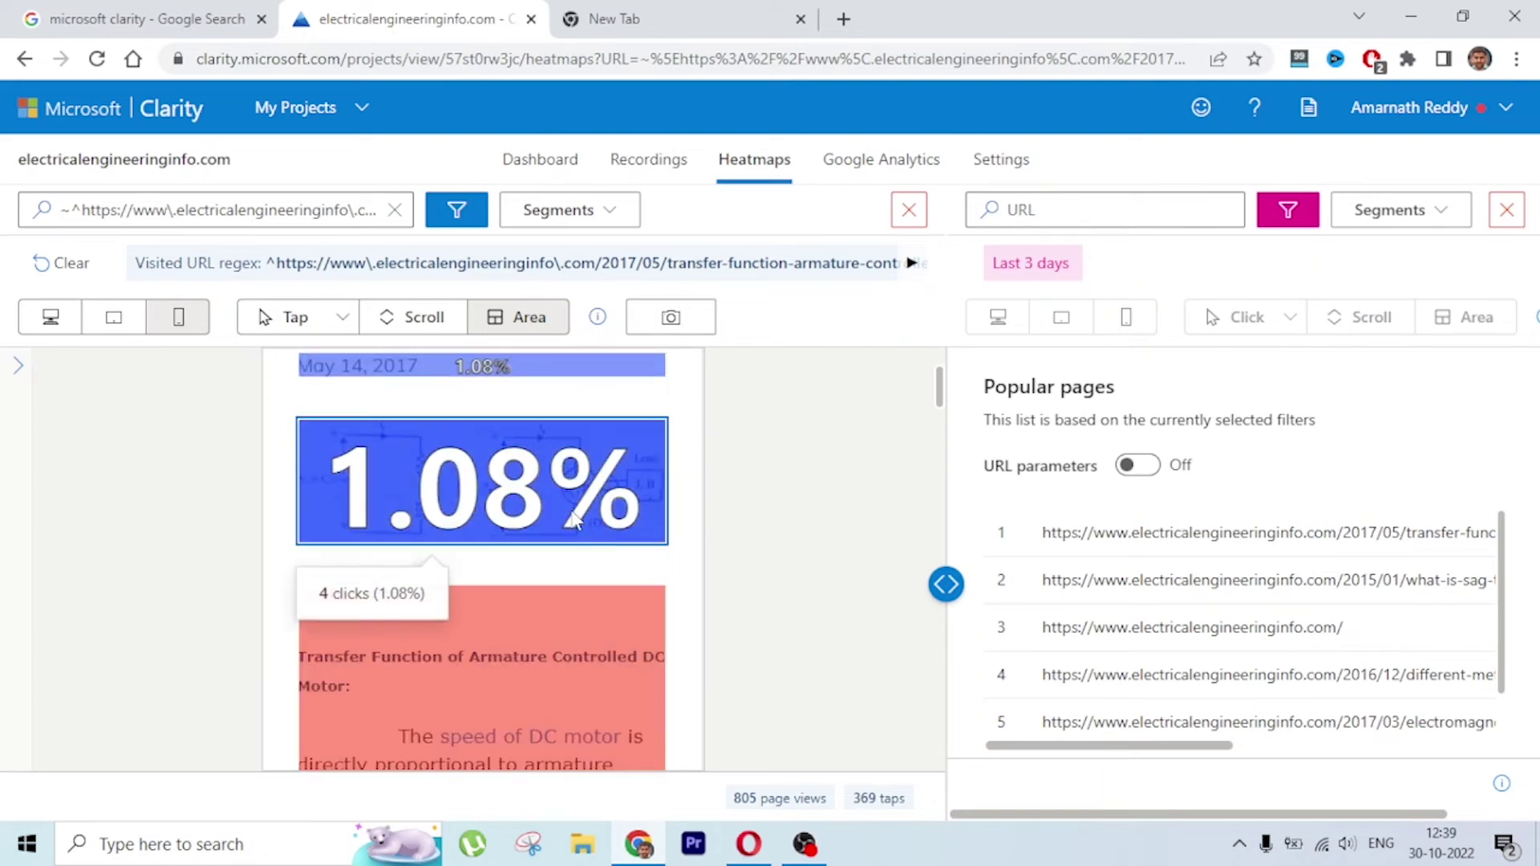
scroll(574, 519, down, 10)
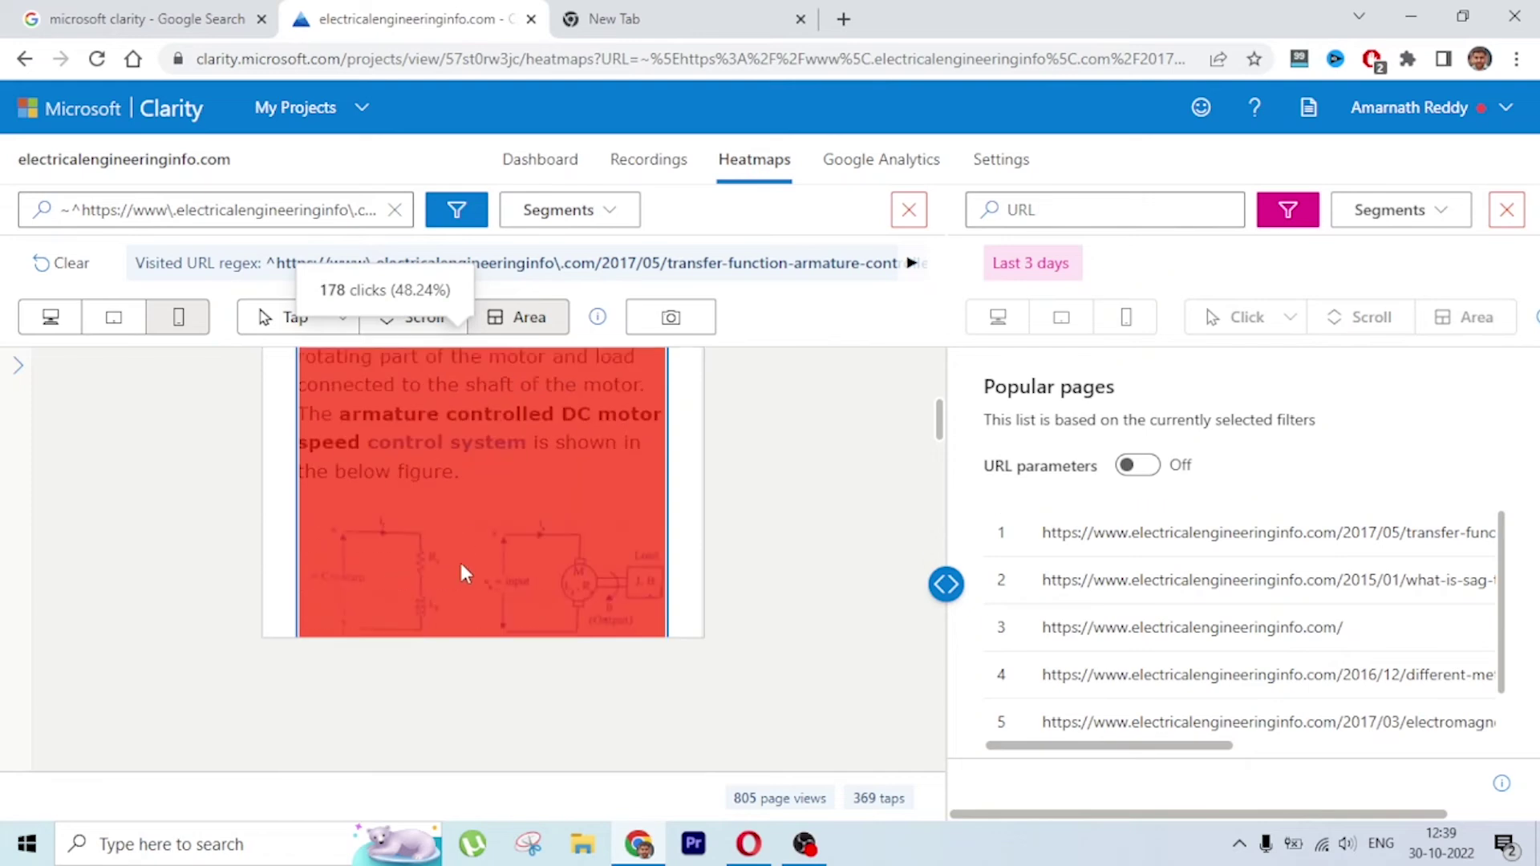
scroll(461, 568, down, 10)
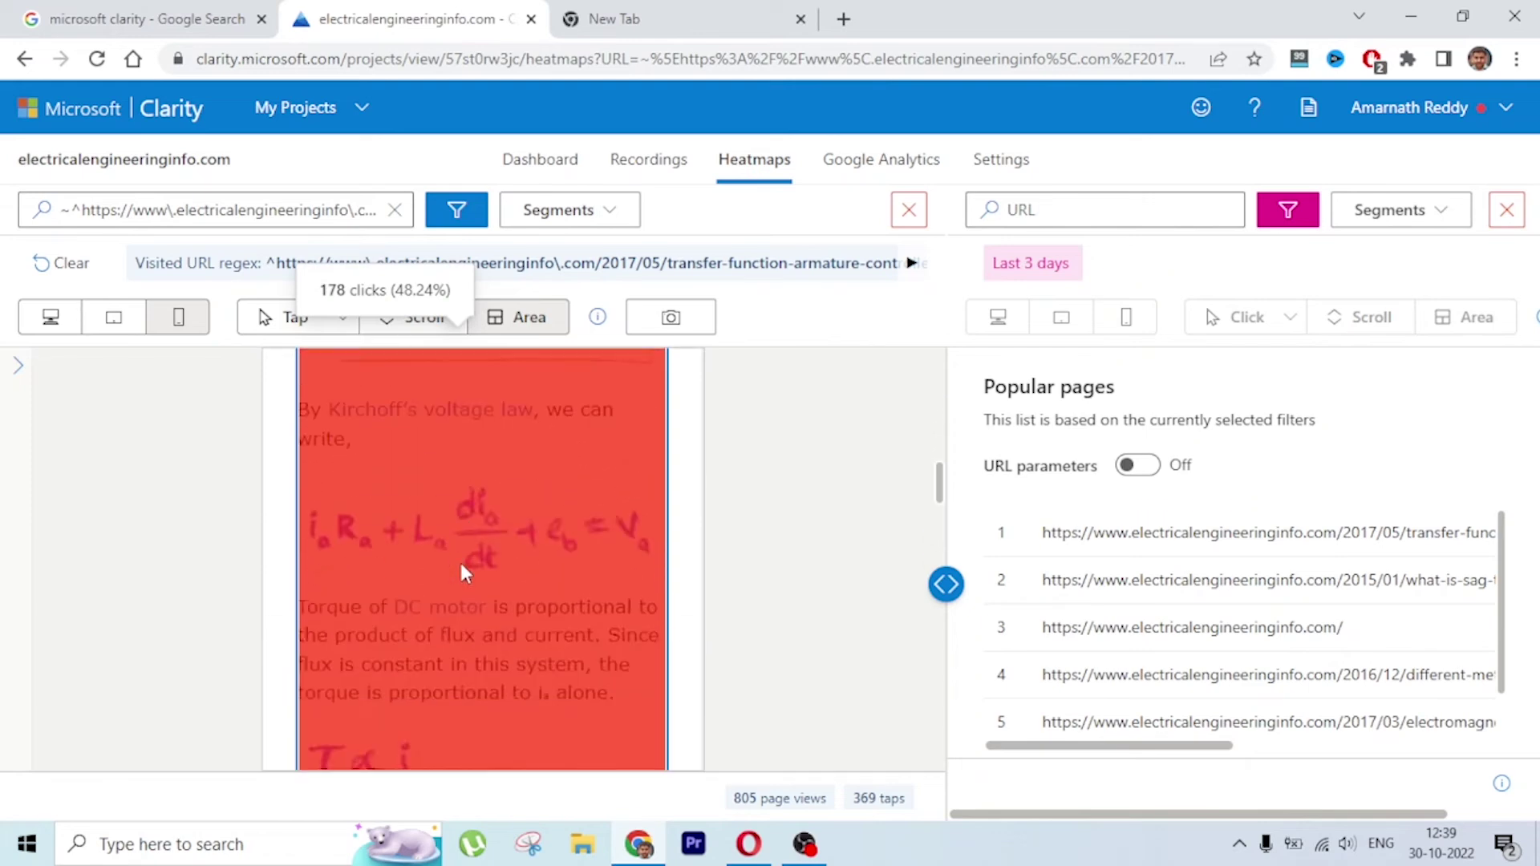
scroll(461, 571, down, 5)
scroll(461, 571, up, 3)
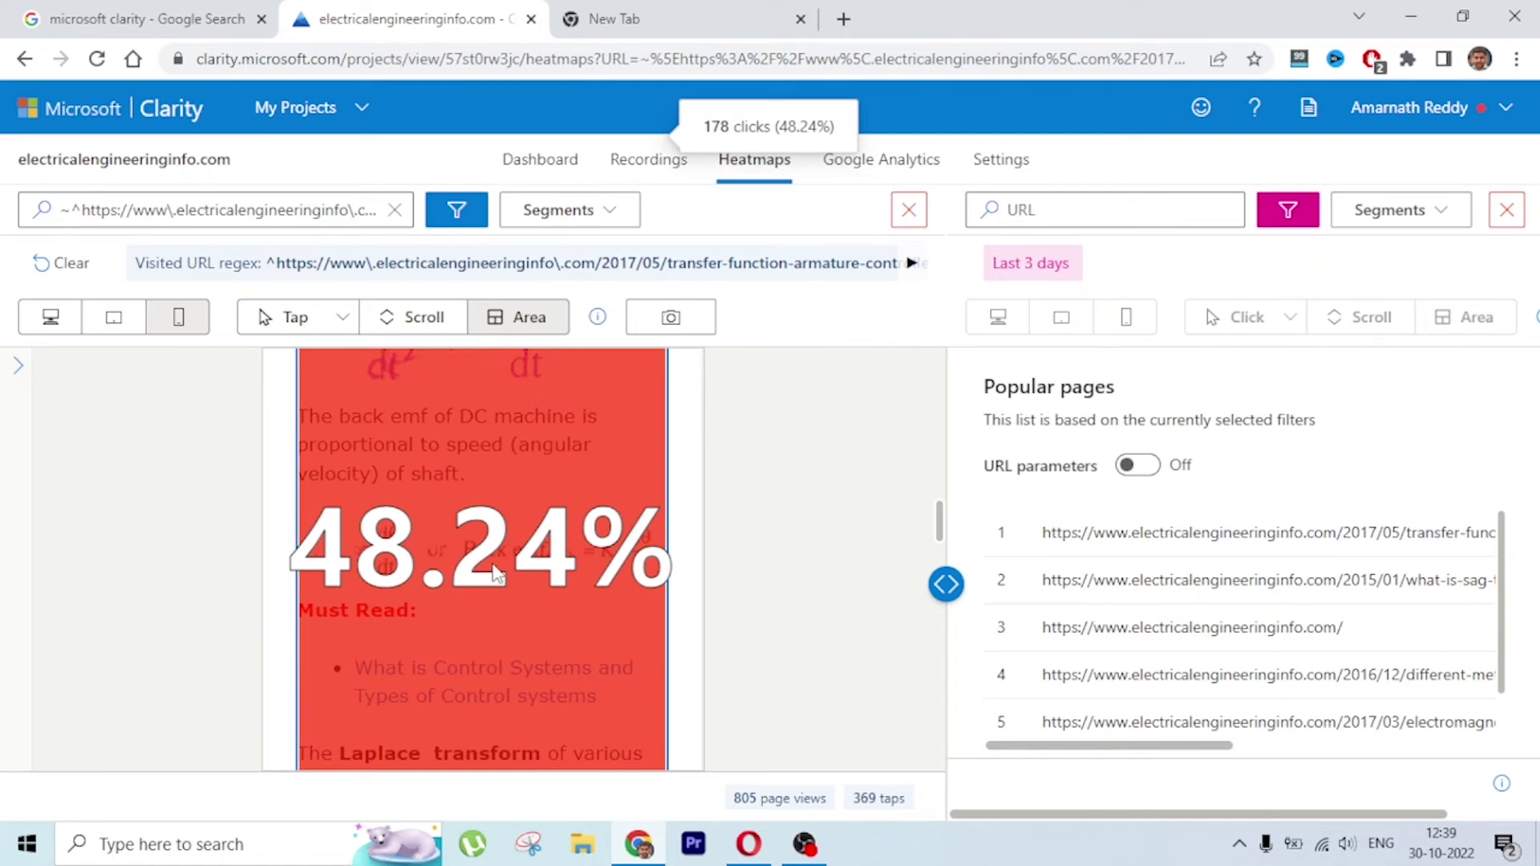
Step: Read region click shares, such as the Field Controlled DC Motor link's 8 clicks (2.17%)
scroll(497, 586, down, 8)
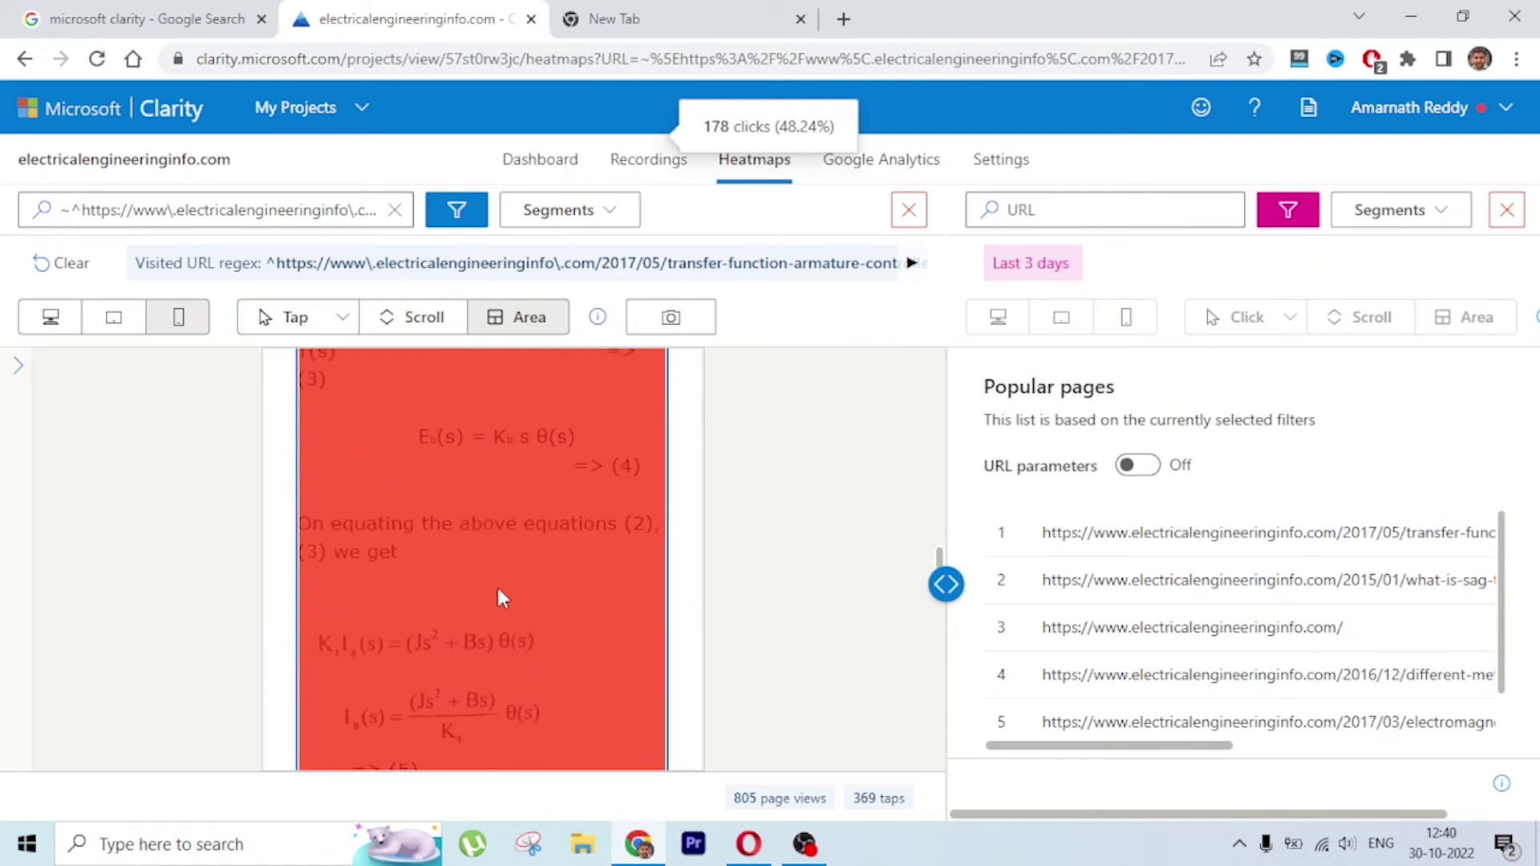
scroll(498, 590, down, 10)
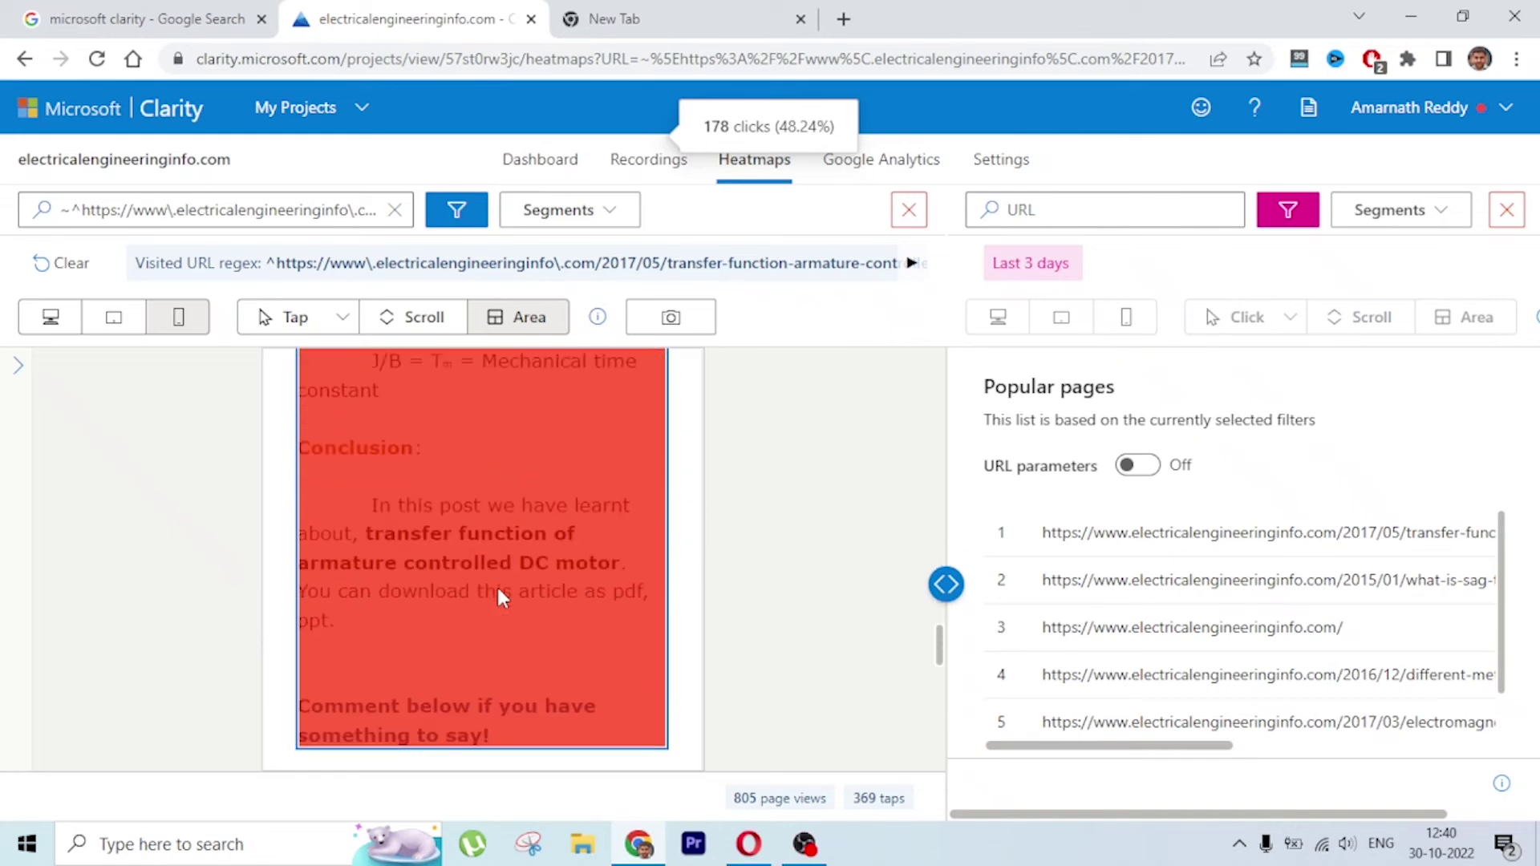
scroll(497, 584, down, 3)
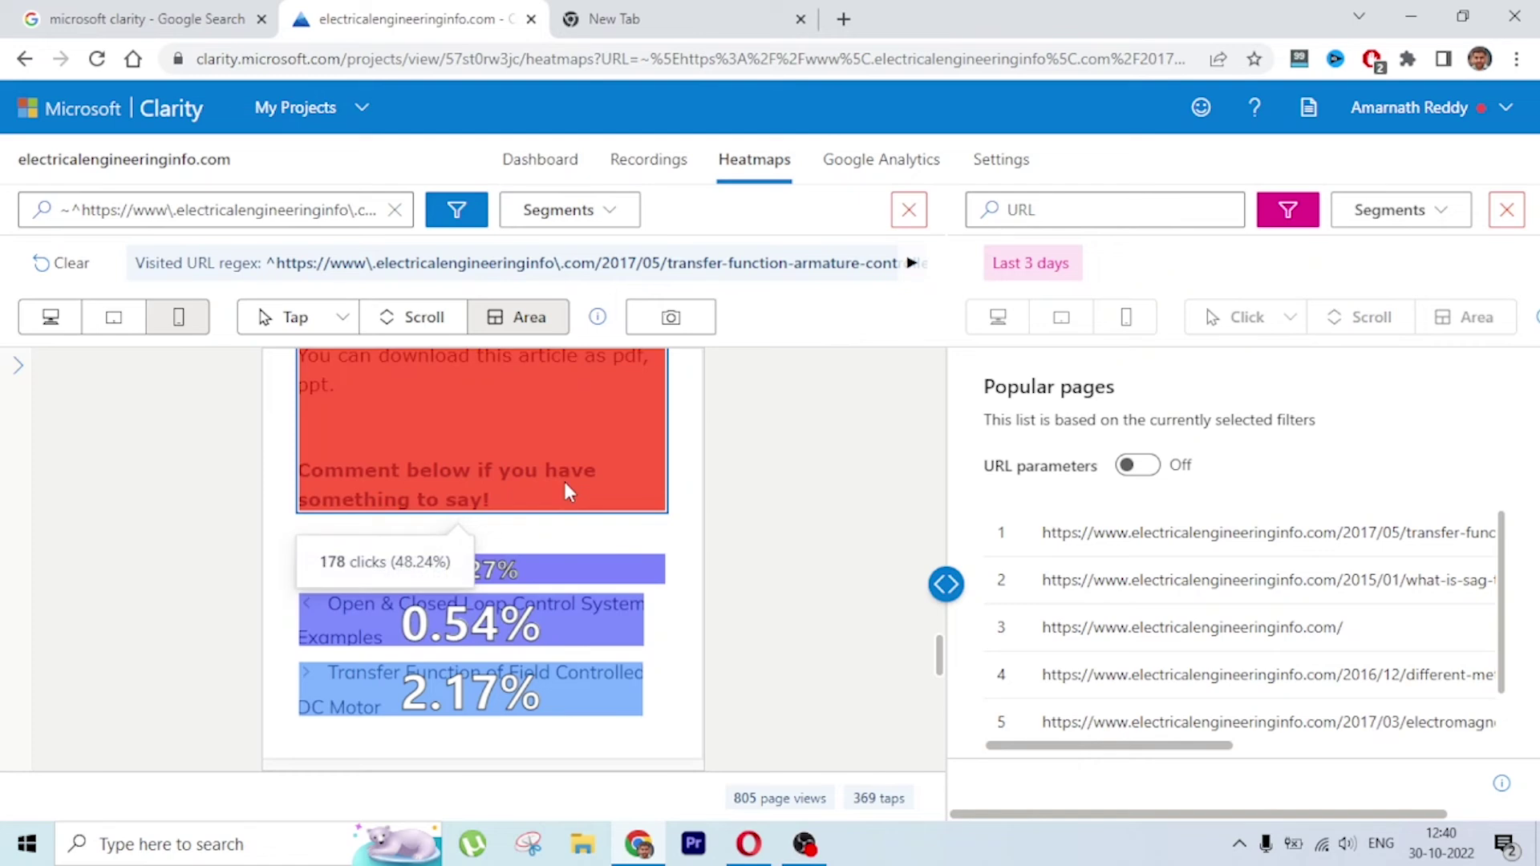
scroll(565, 545, down, 2)
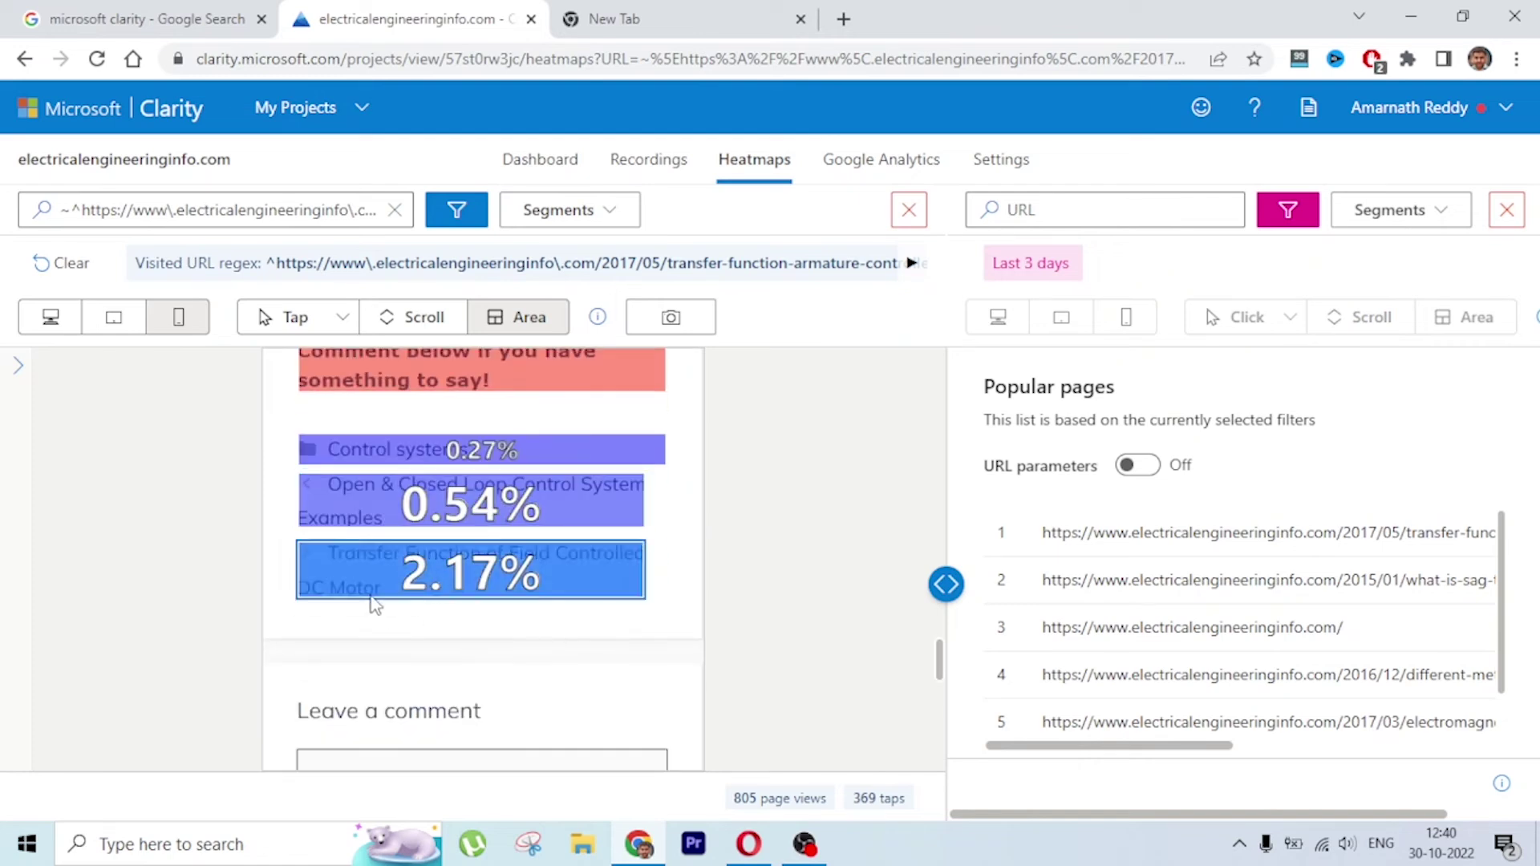
mouse_move(483, 592)
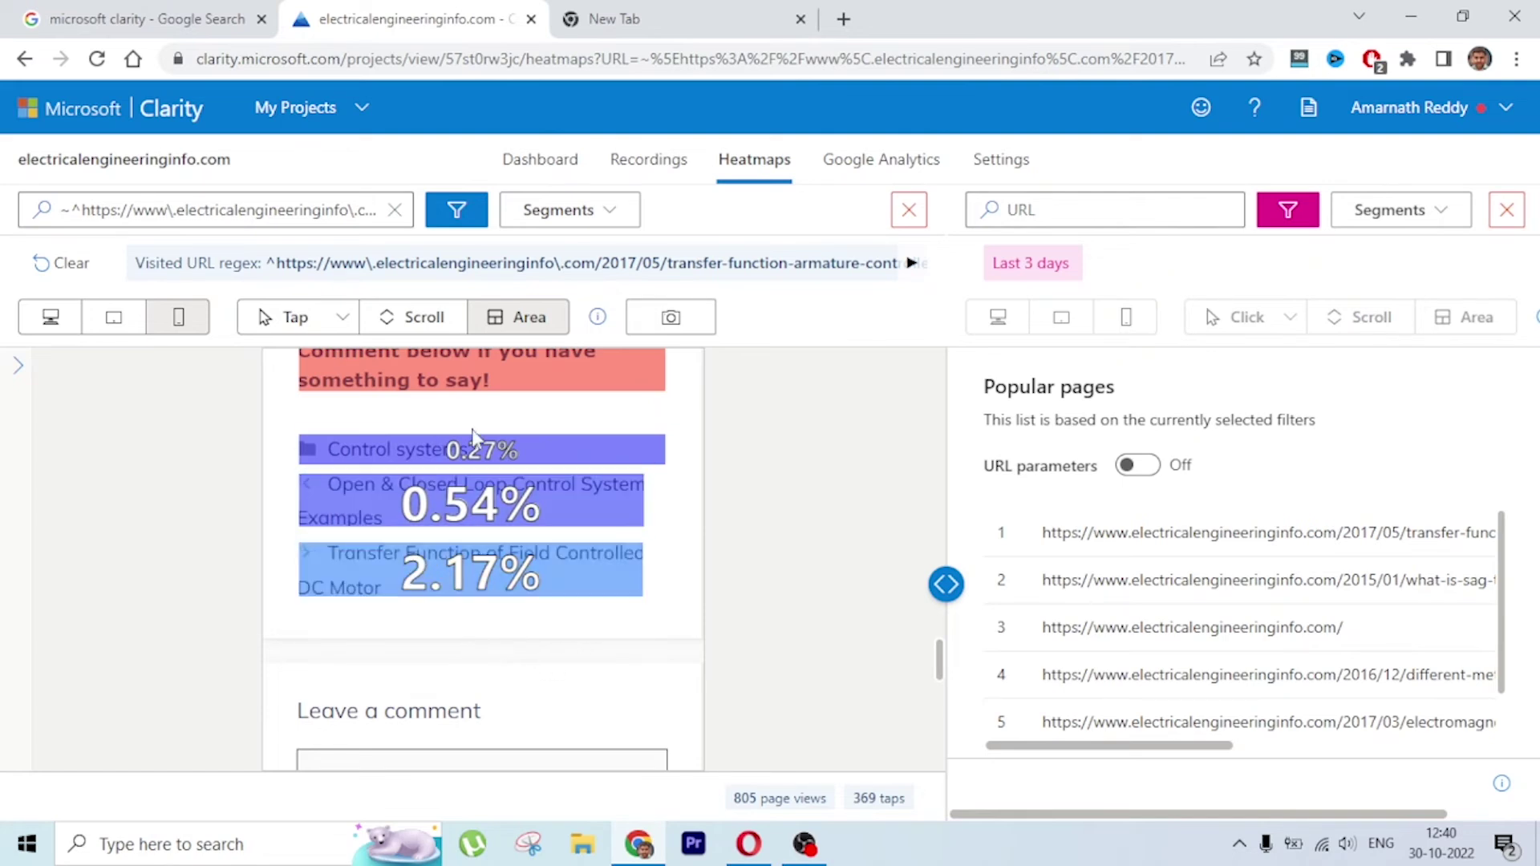
mouse_move(491, 457)
scroll(507, 658, up, 1)
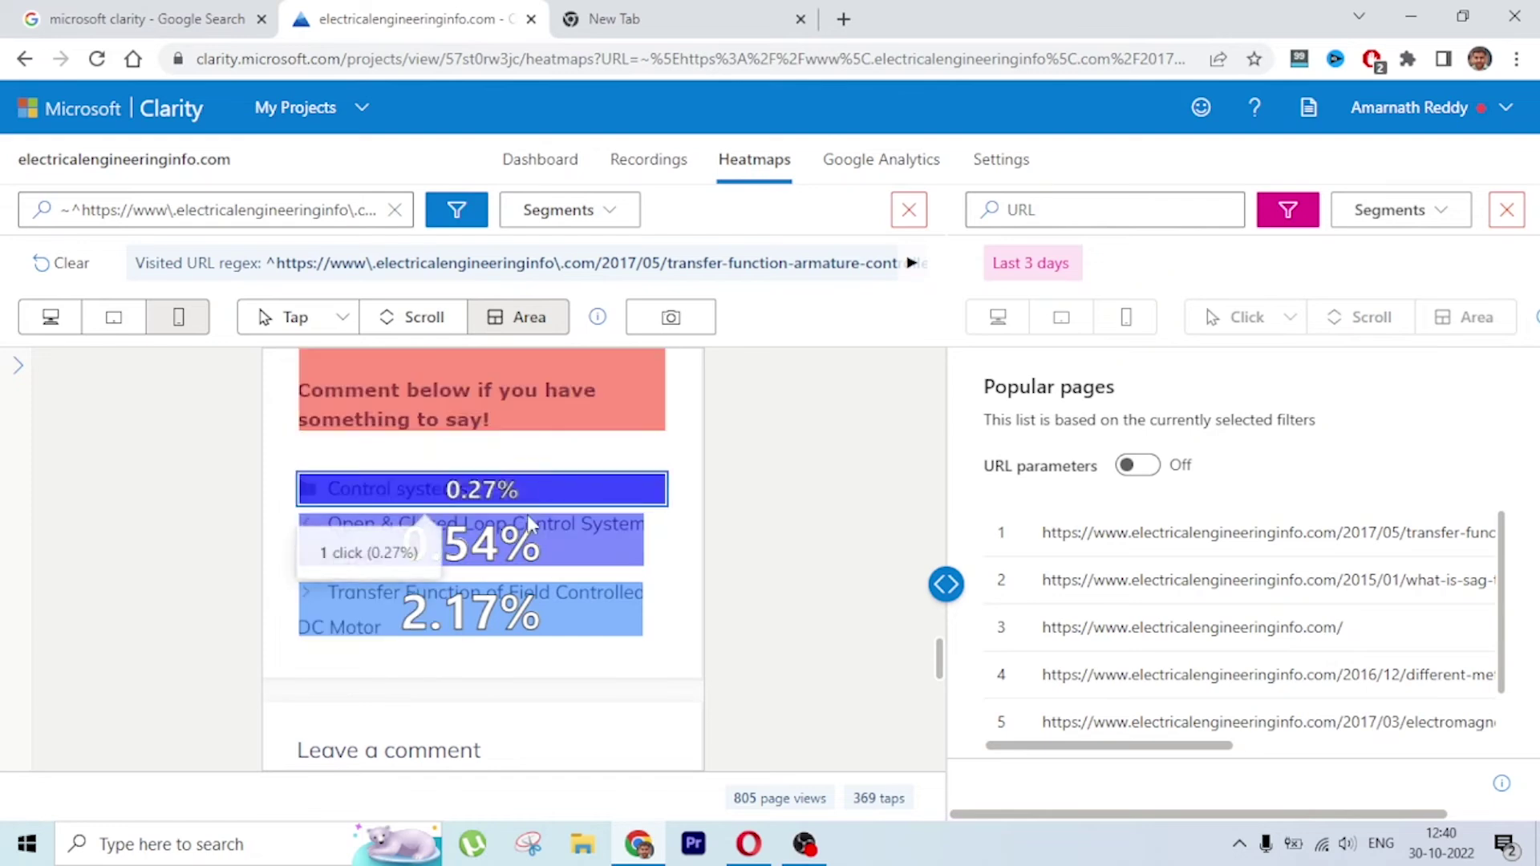
mouse_move(461, 616)
scroll(565, 665, down, 5)
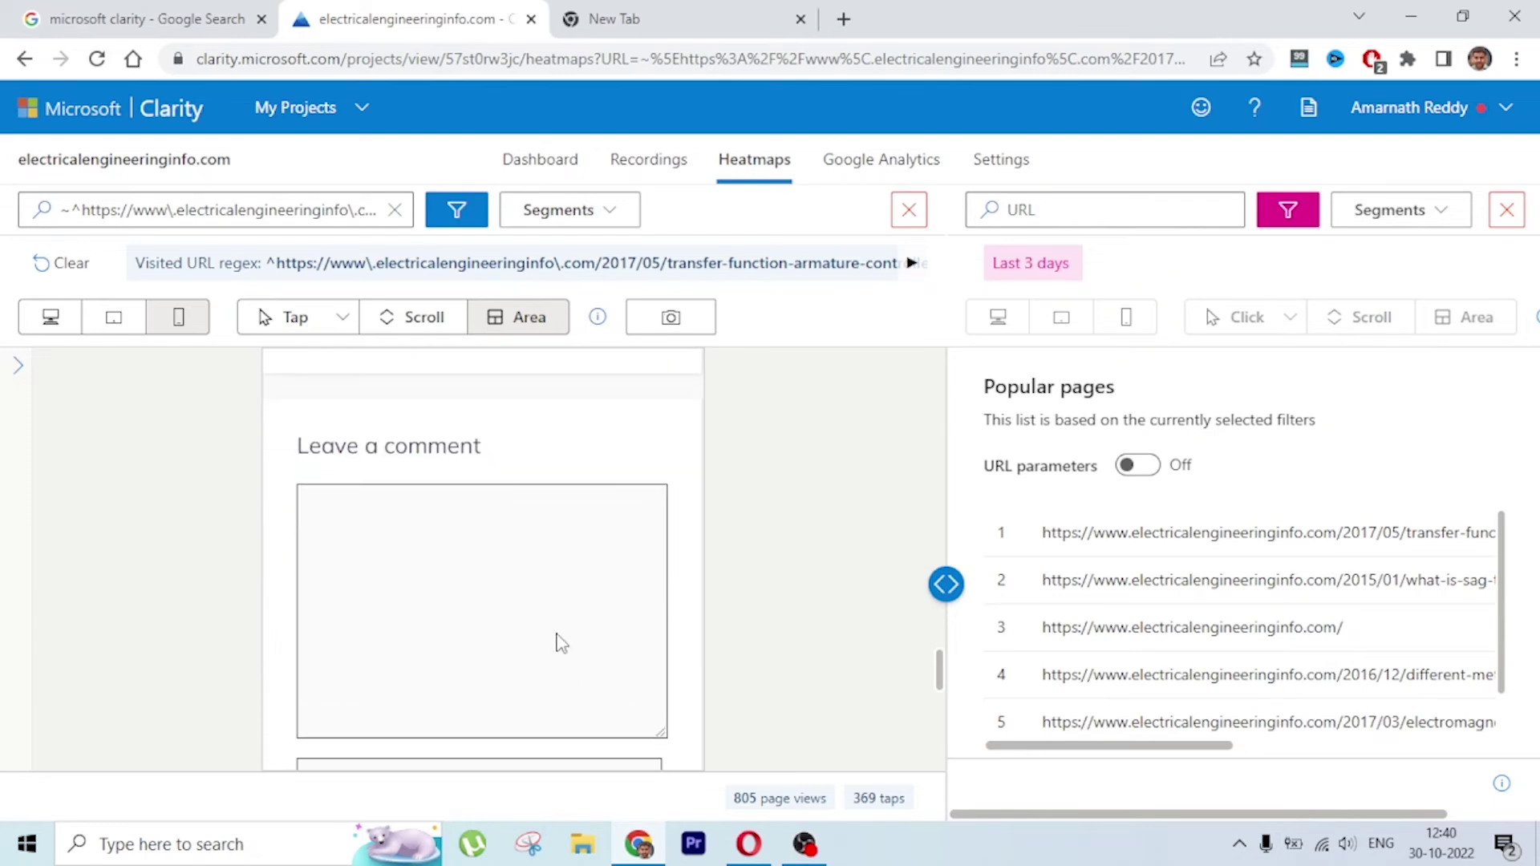
scroll(522, 567, down, 5)
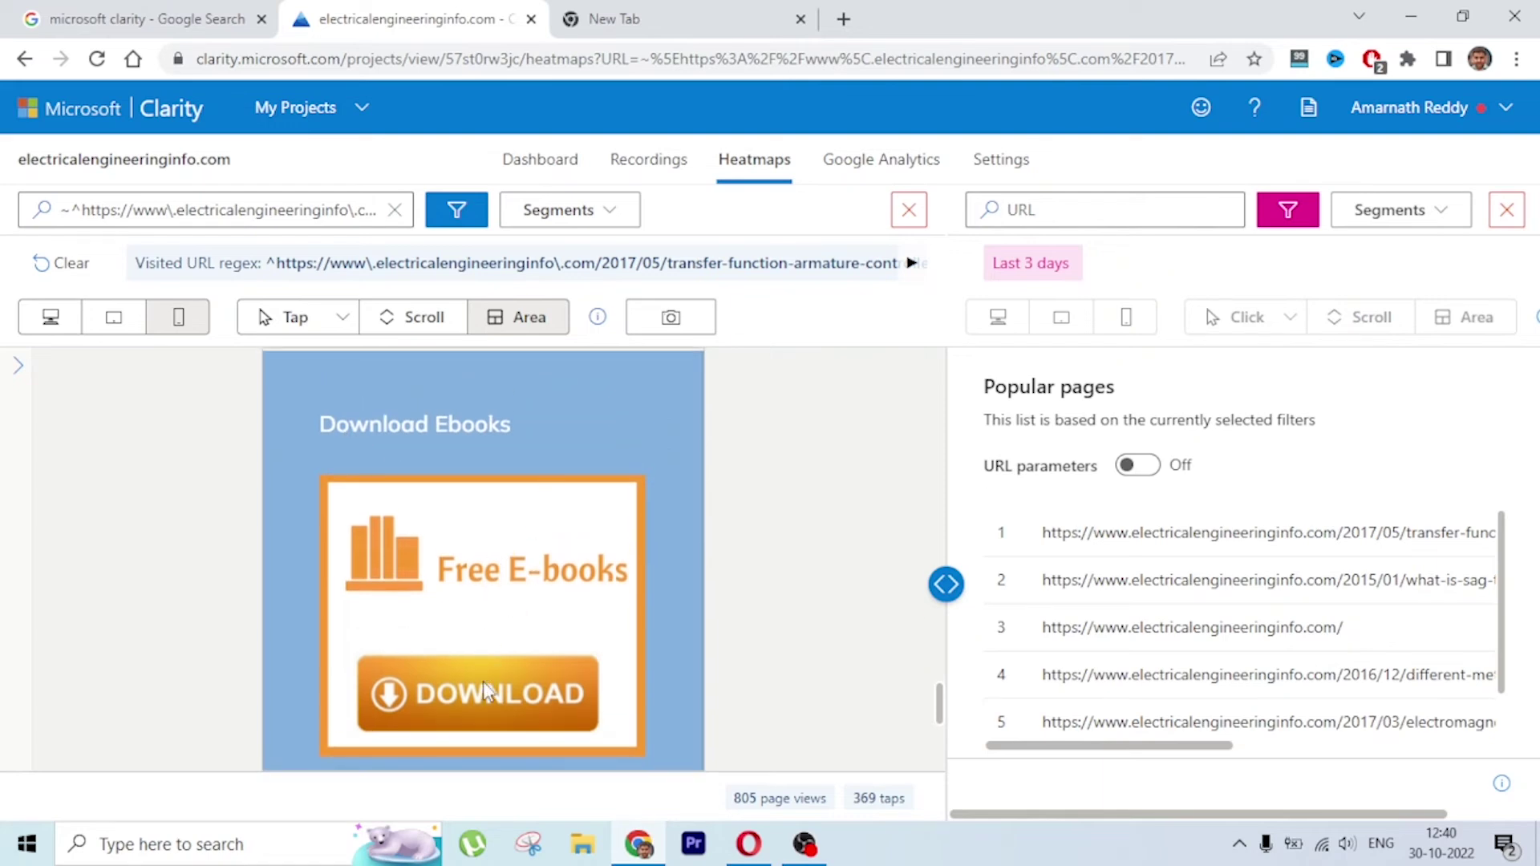
scroll(490, 642, down, 3)
scroll(460, 666, down, 2)
scroll(460, 665, up, 3)
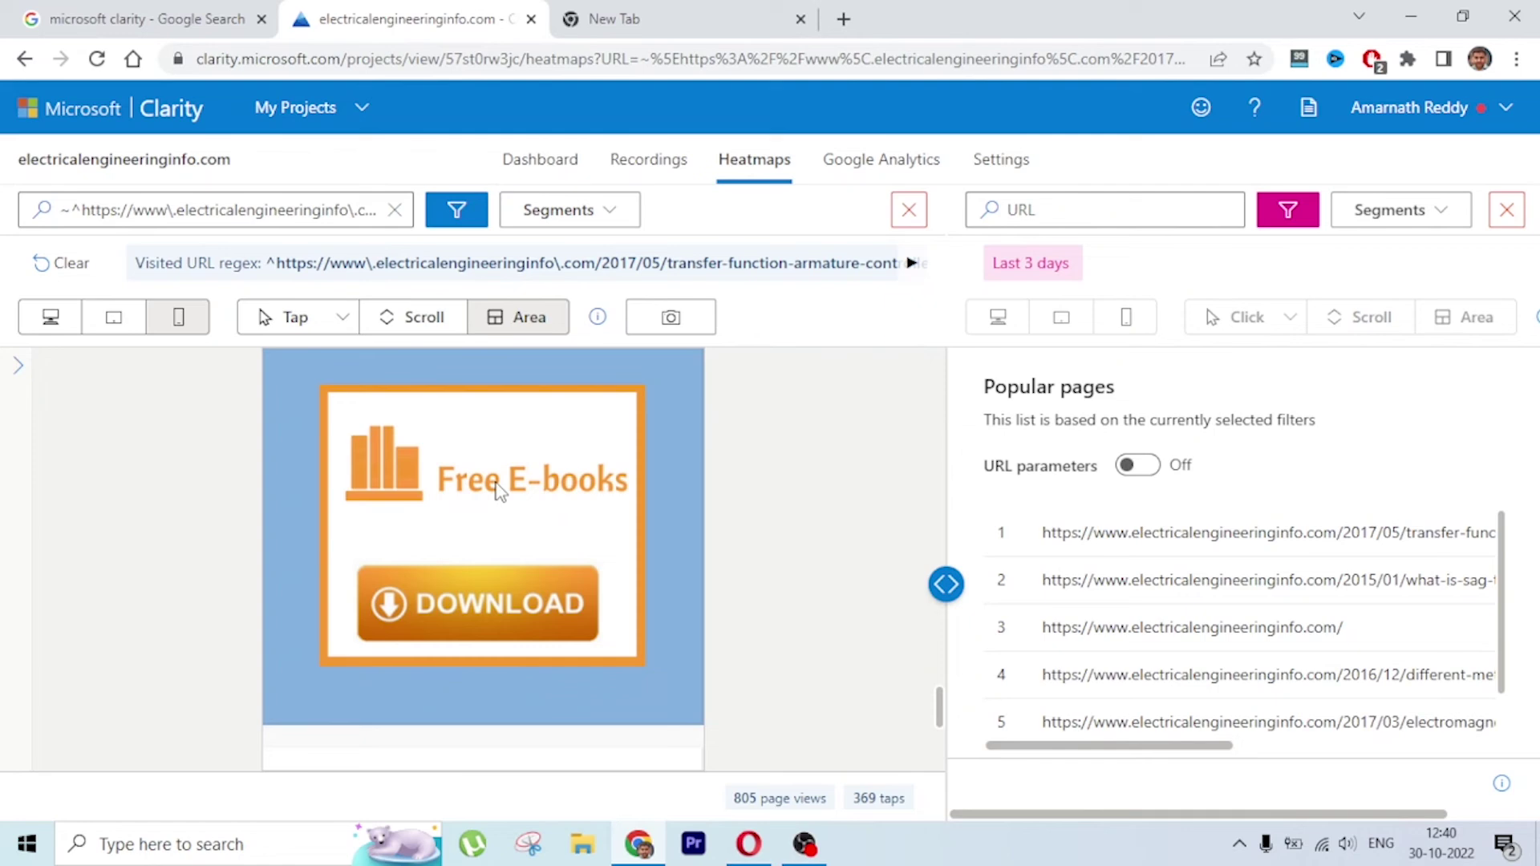
scroll(499, 491, up, 2)
scroll(498, 401, down, 1)
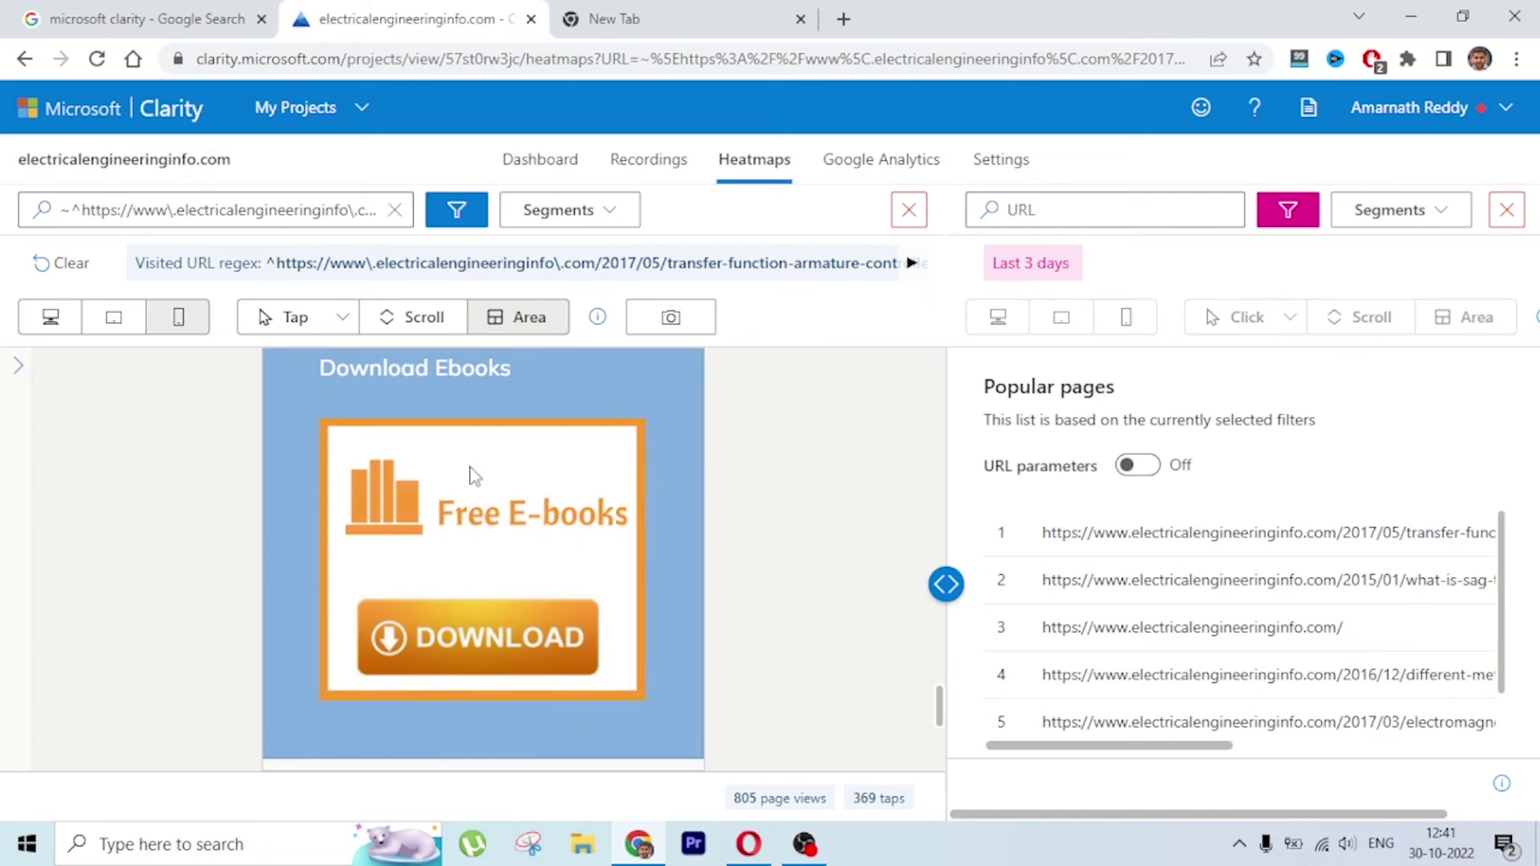
scroll(471, 474, up, 1)
scroll(462, 465, up, 1)
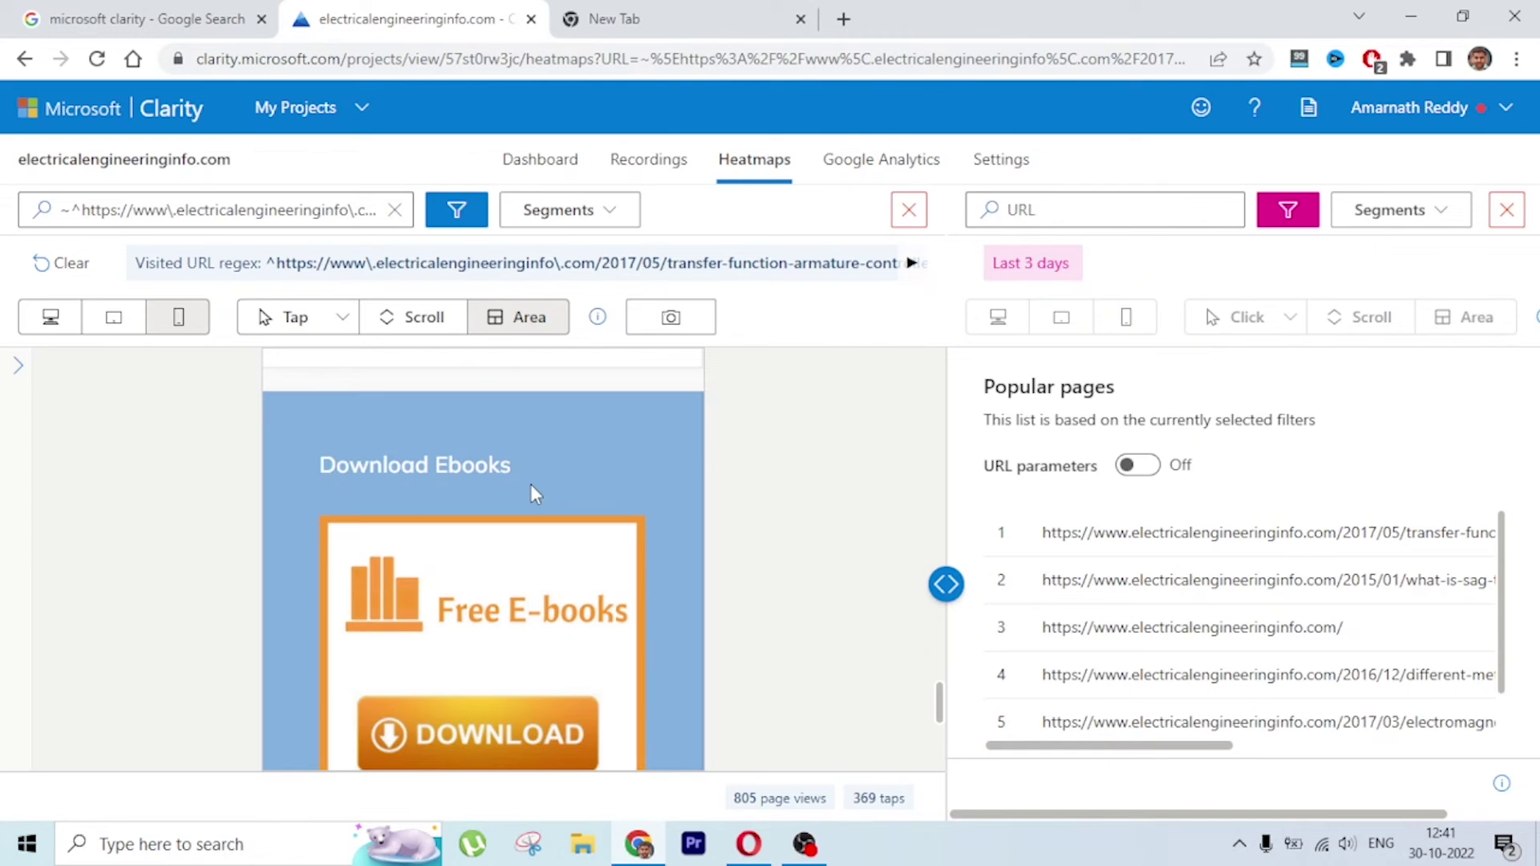
scroll(531, 611, down, 5)
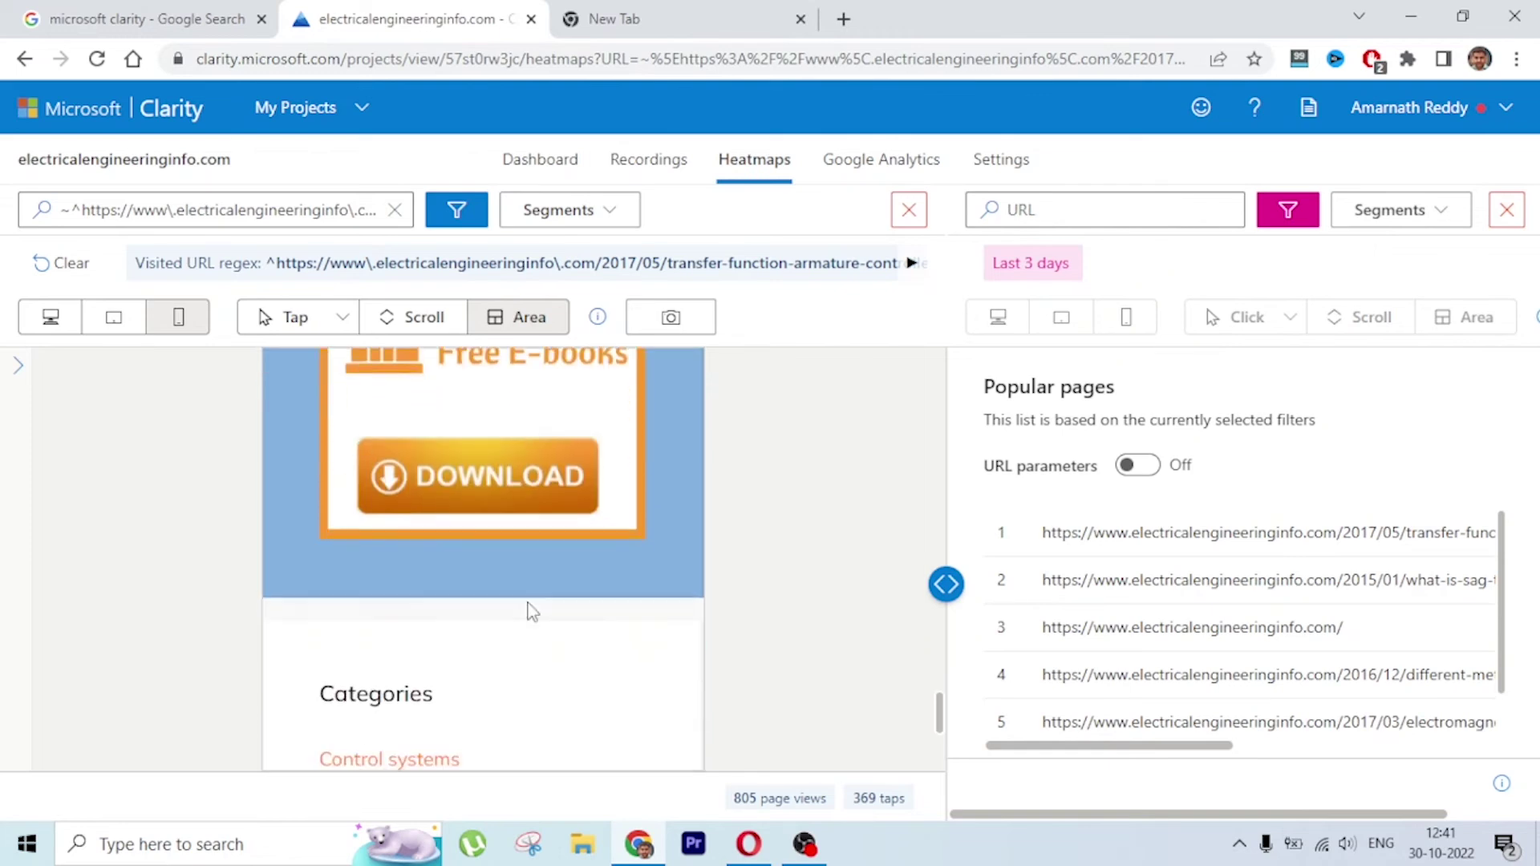
scroll(522, 574, up, 2)
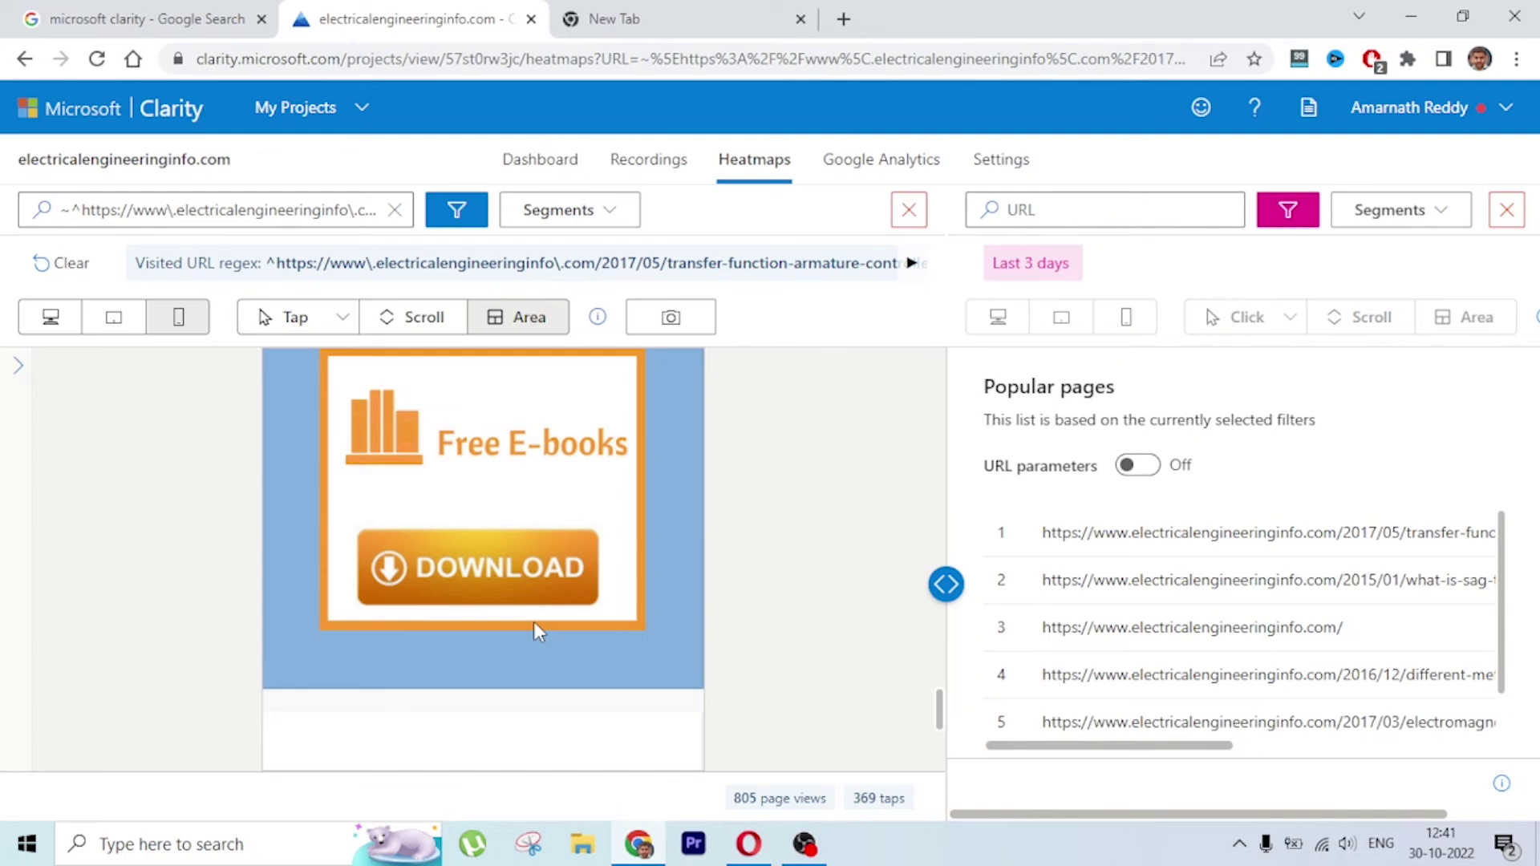
scroll(532, 622, down, 1)
scroll(533, 623, up, 3)
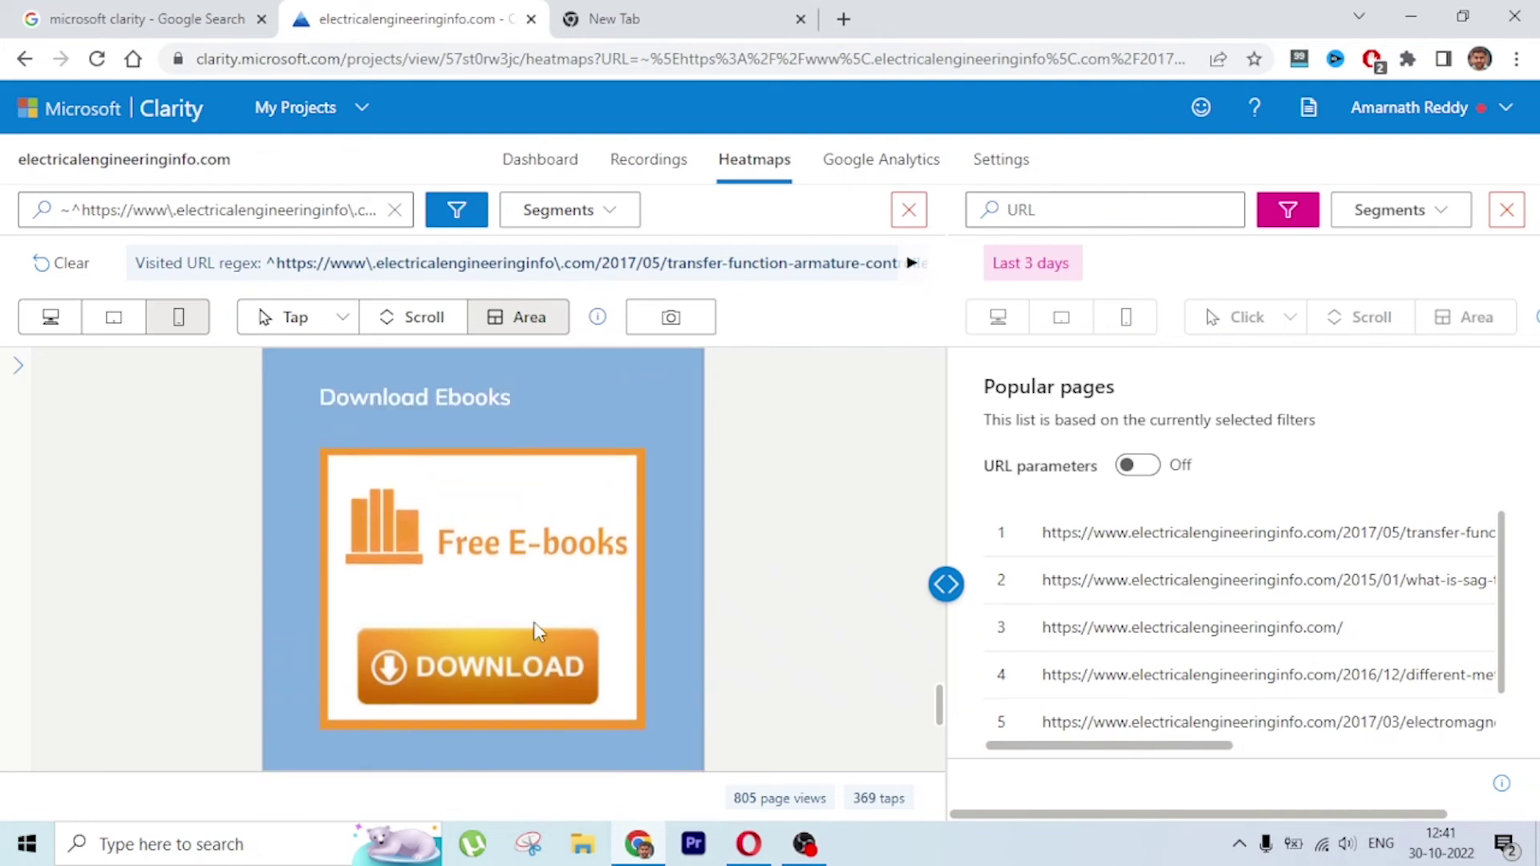
scroll(532, 622, up, 2)
scroll(533, 623, down, 5)
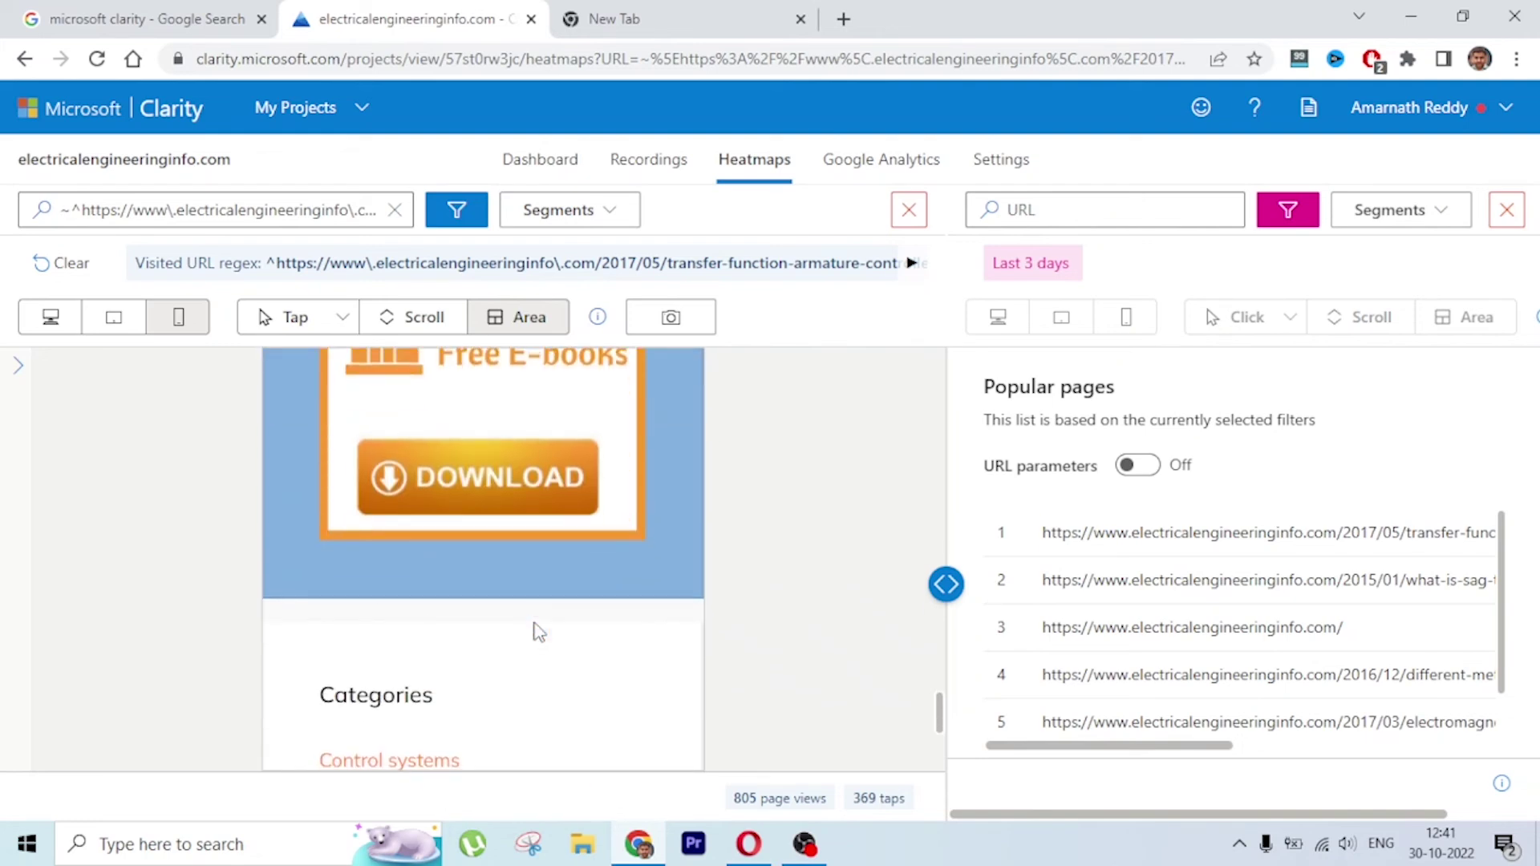
scroll(532, 629, down, 6)
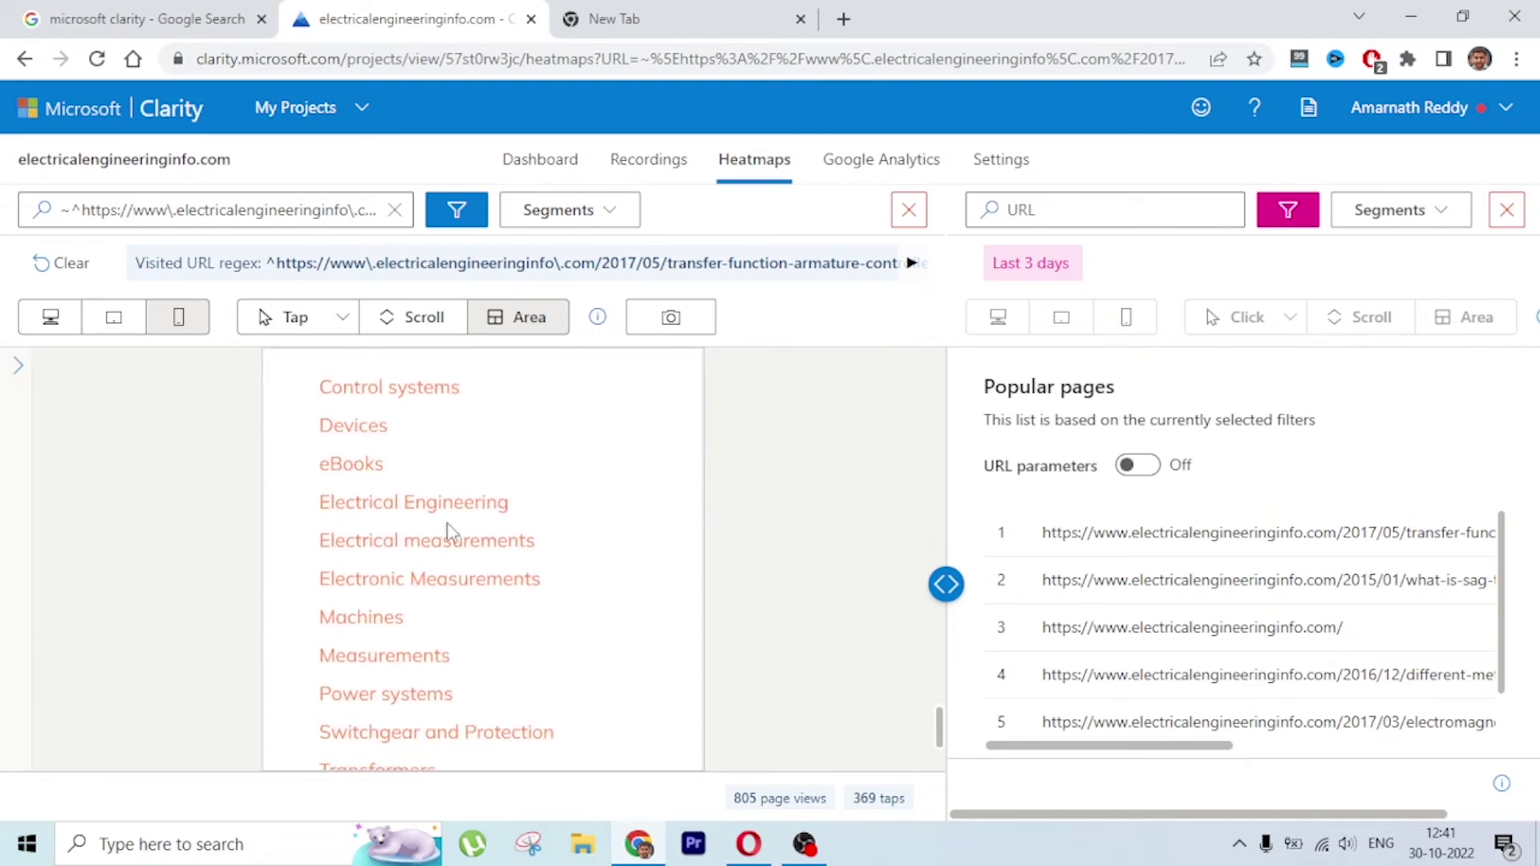
scroll(425, 603, down, 5)
scroll(425, 603, up, 15)
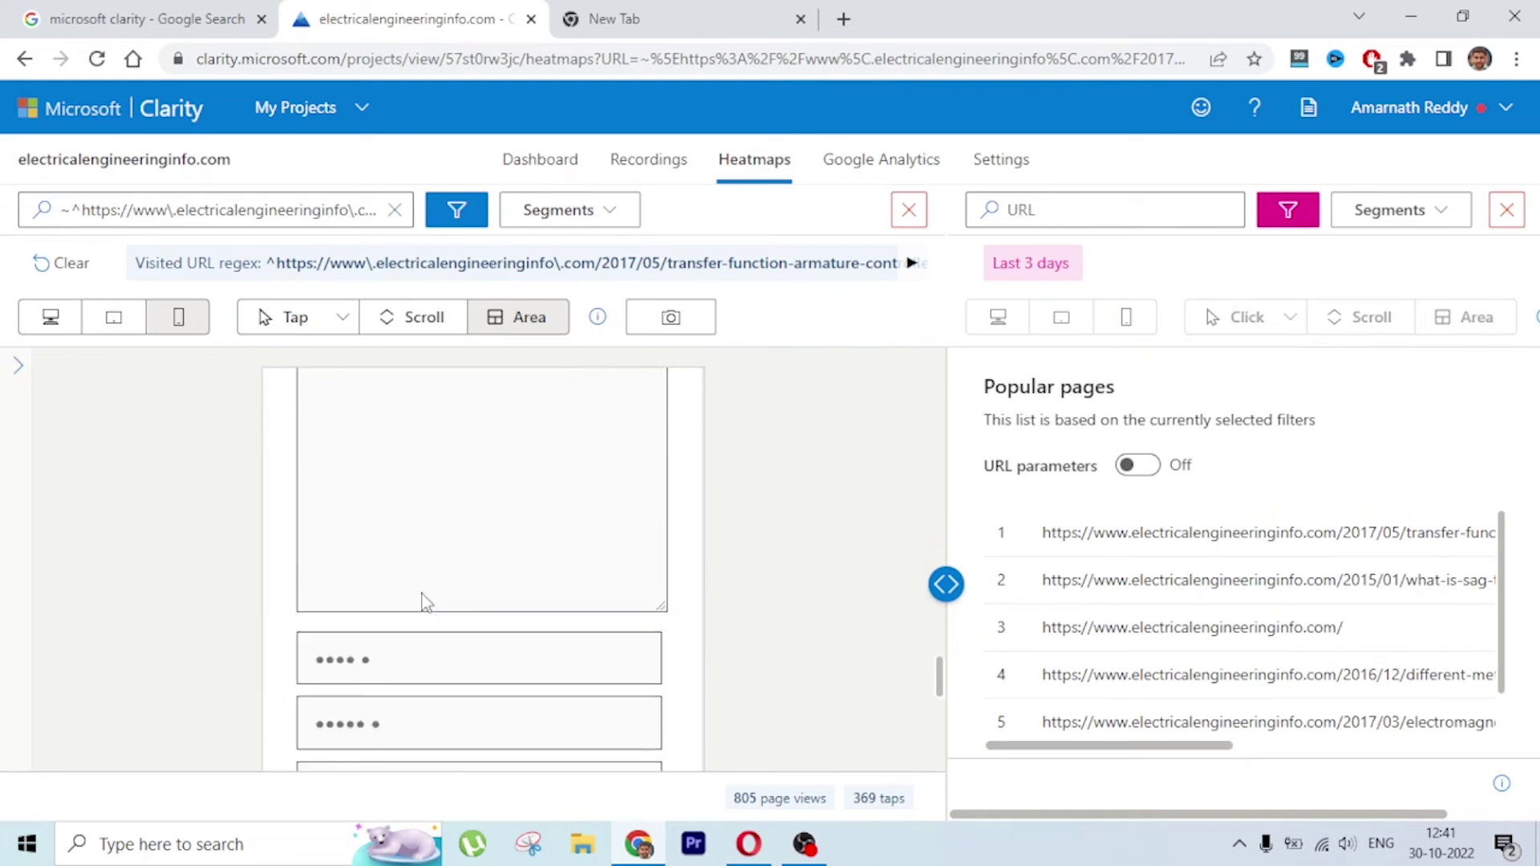
scroll(422, 602, up, 10)
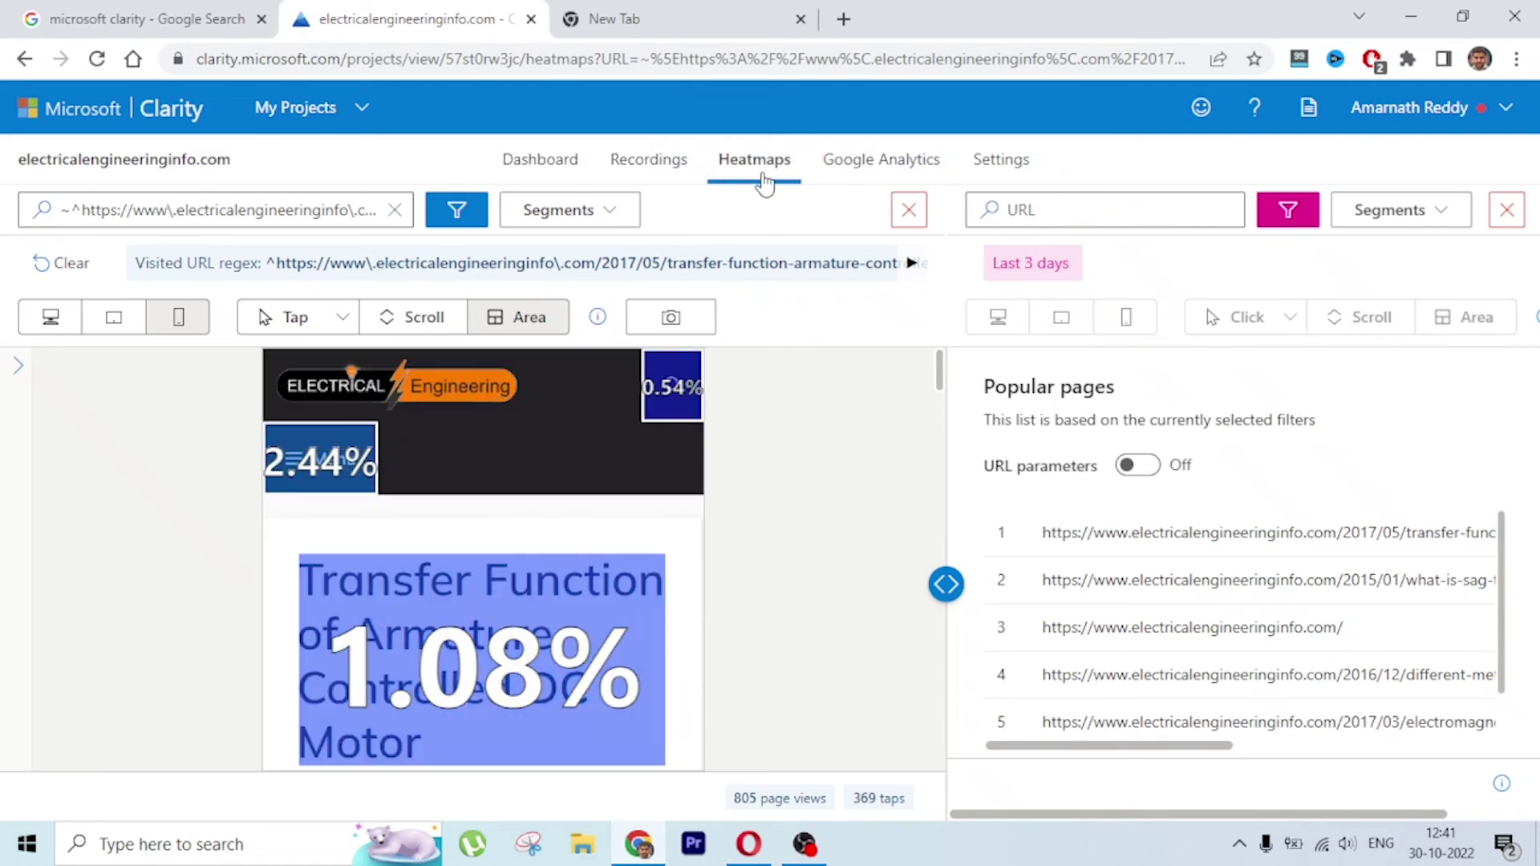
Step: Open the electricalengineeringinfo.com Google Analytics dashboard and scan its cards: 4,353 sessions, 78% bounce rate
click(920, 165)
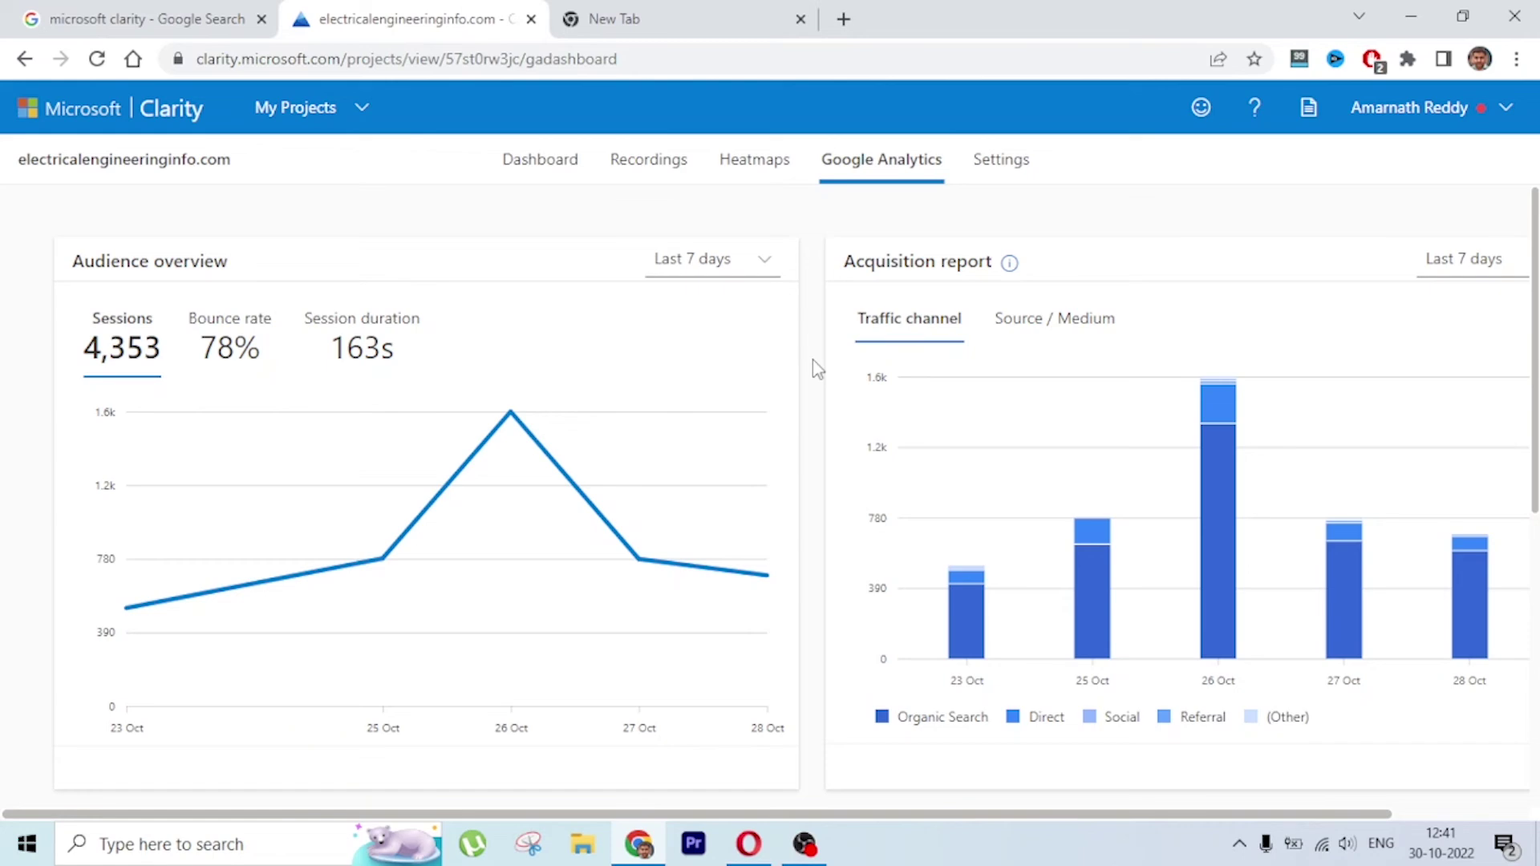
scroll(816, 369, down, 7)
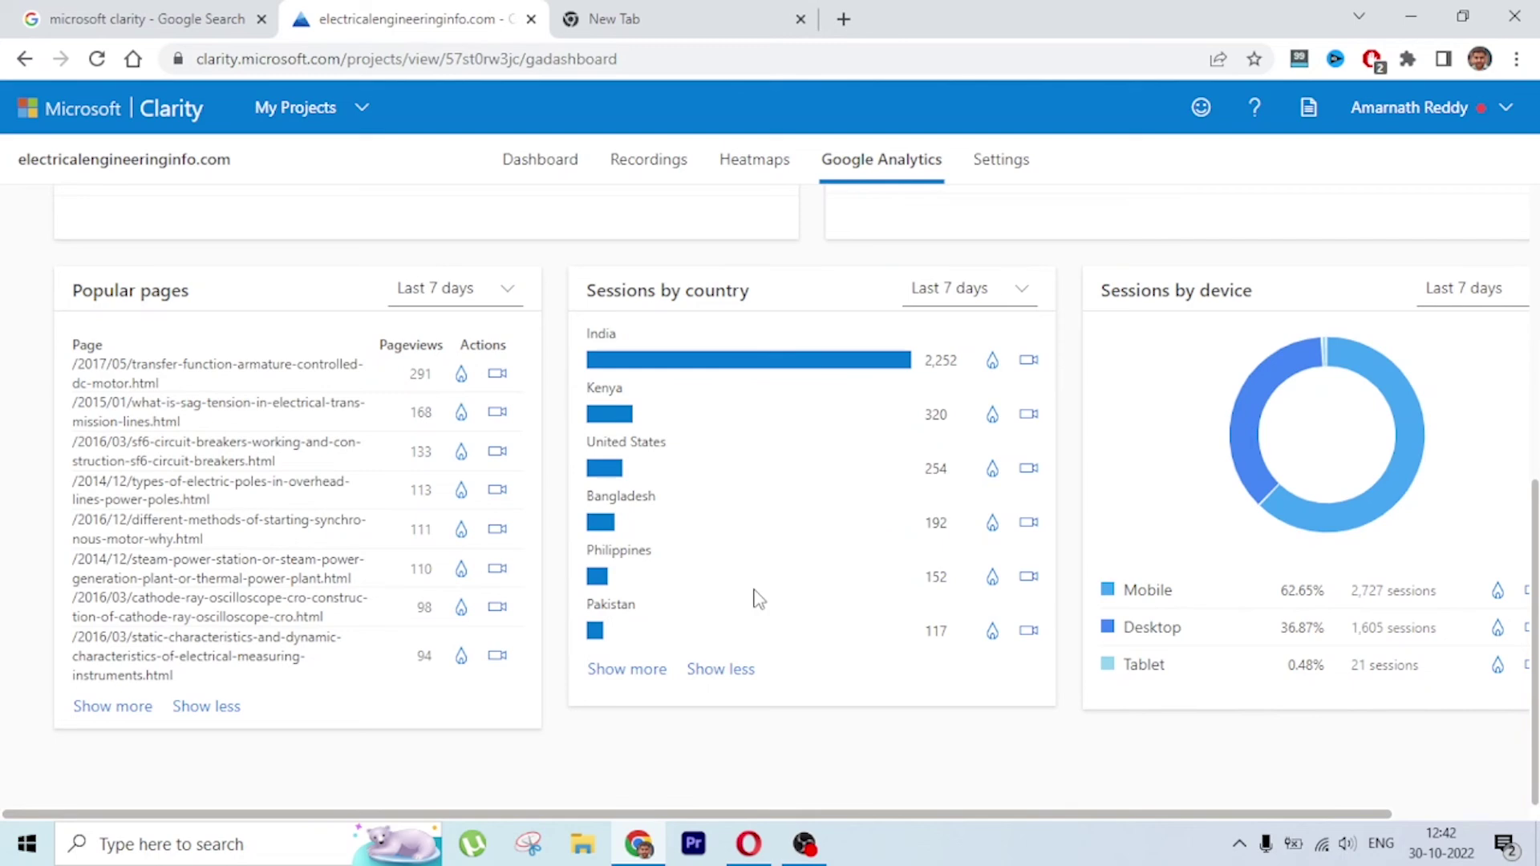
scroll(759, 598, up, 3)
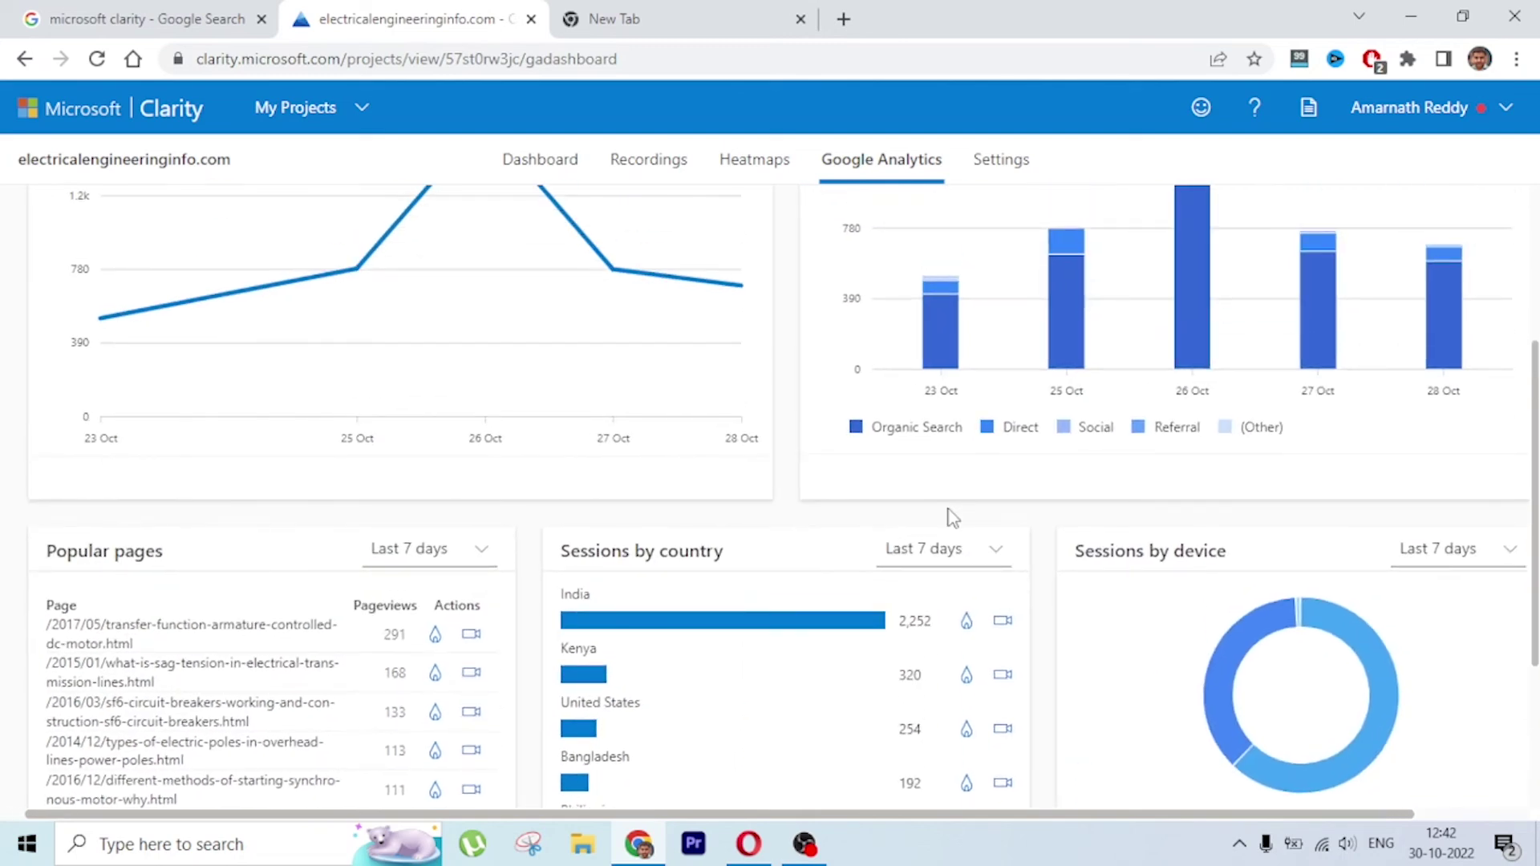
scroll(952, 517, up, 4)
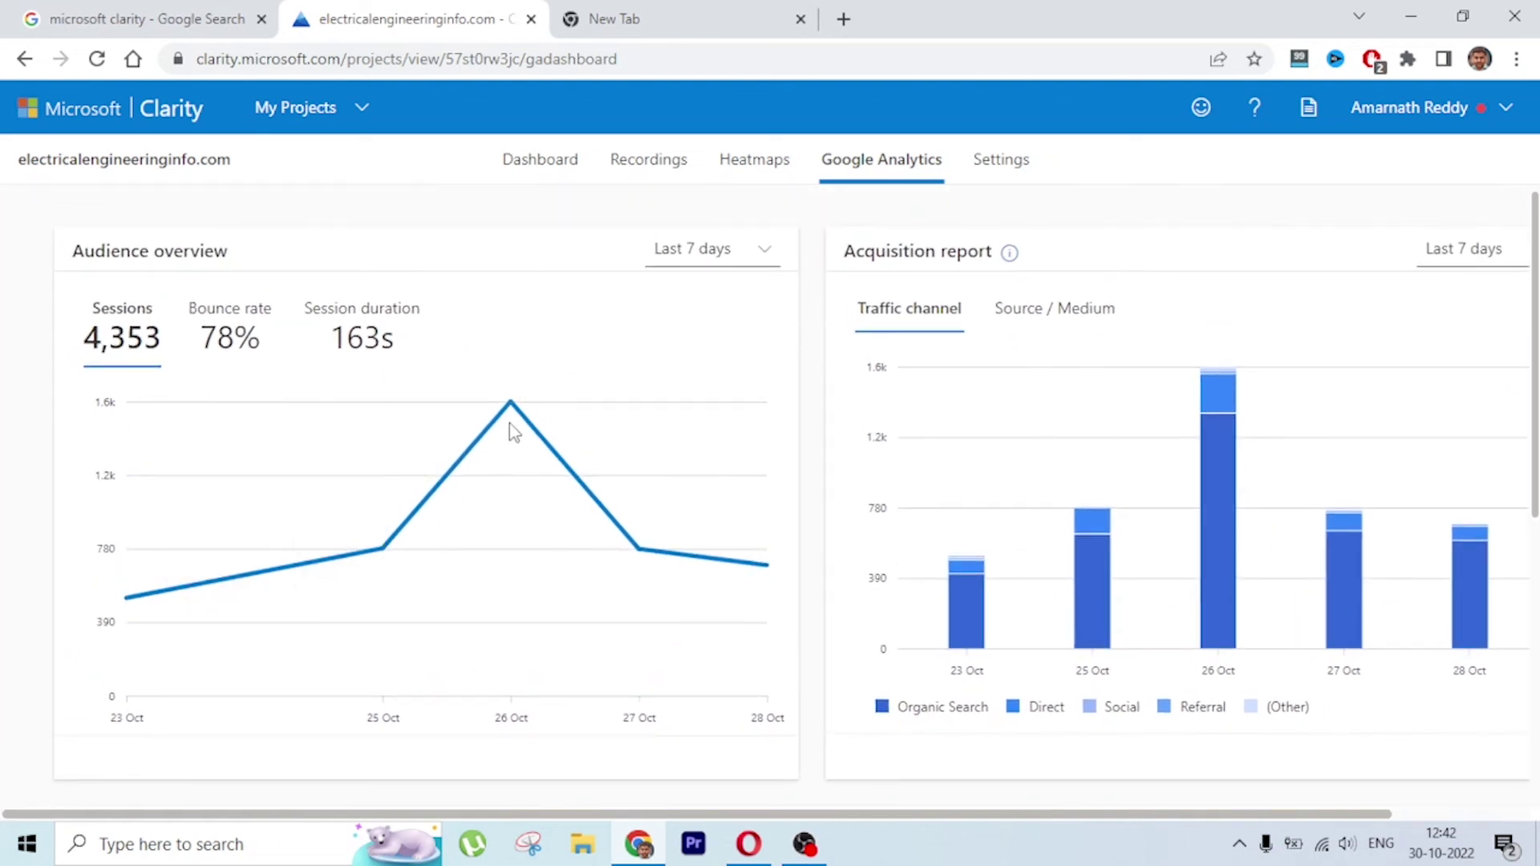
Step: Set Audience overview to Last 30 days and chart bounce rate, then session duration (166s)
click(703, 261)
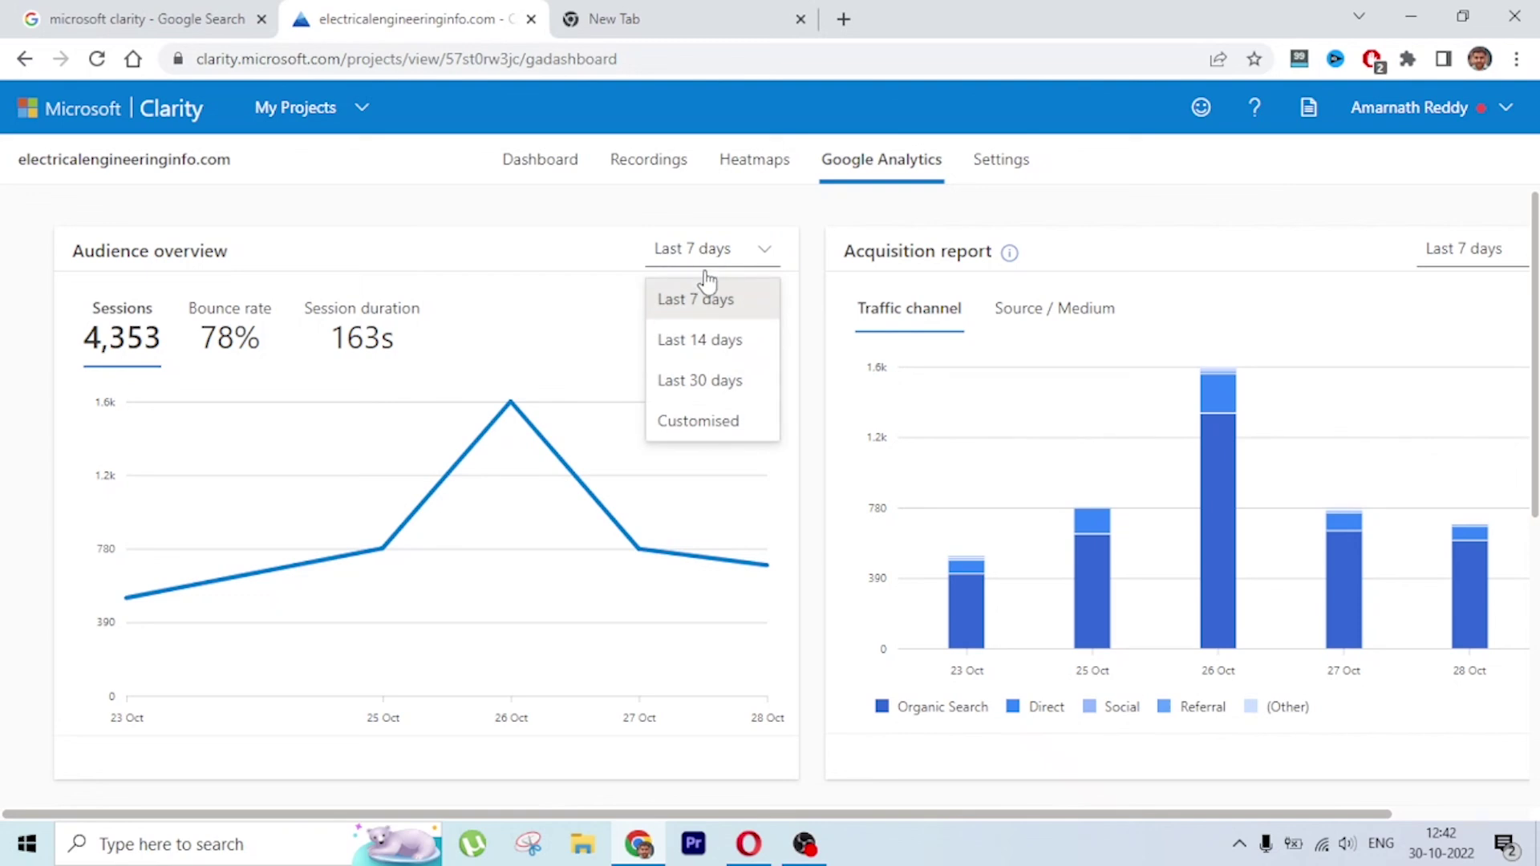
click(725, 383)
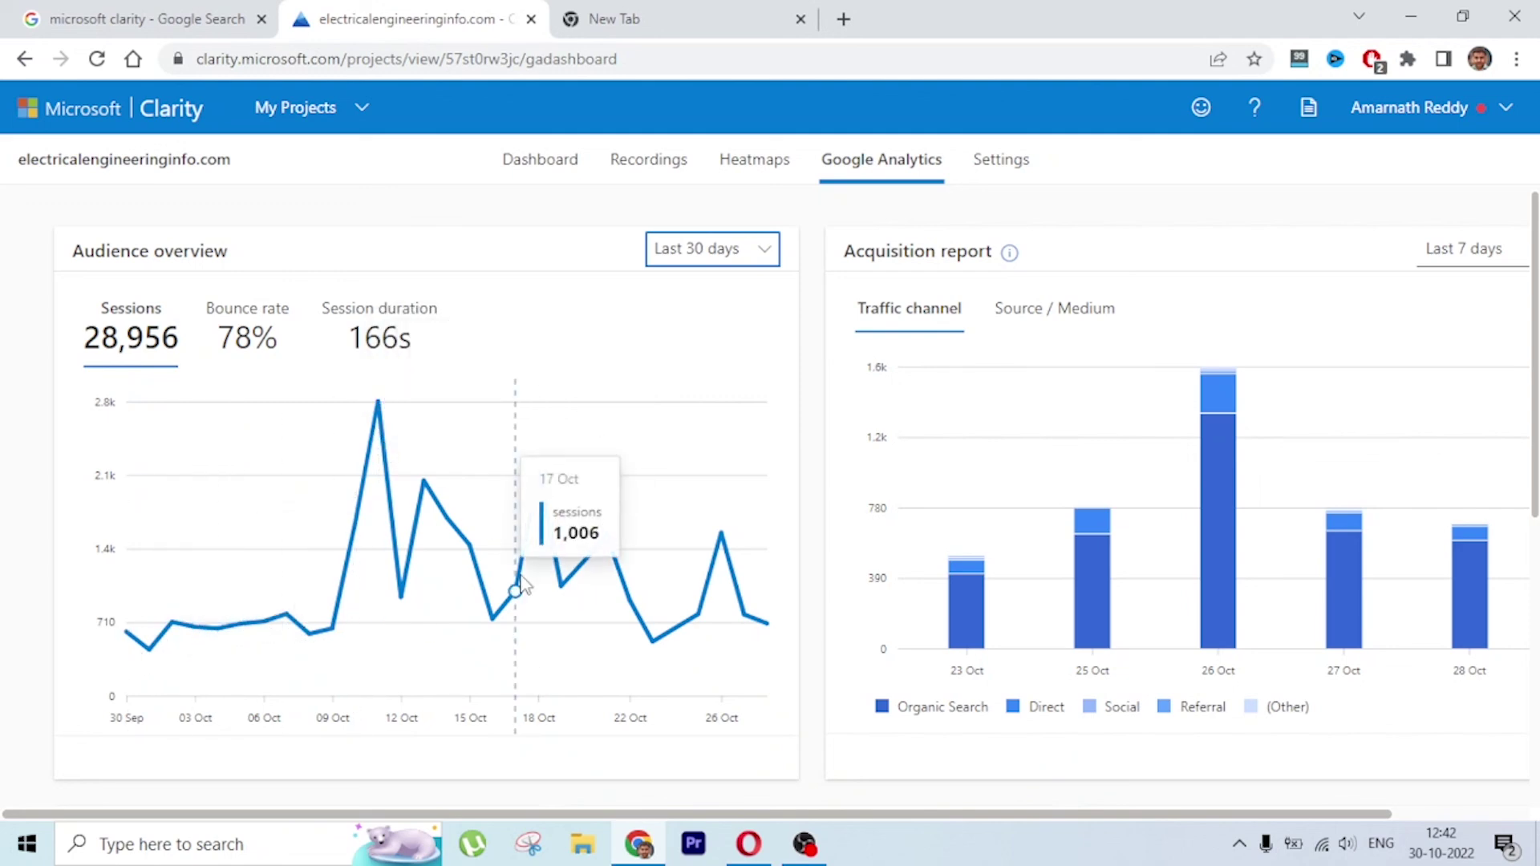
mouse_move(539, 492)
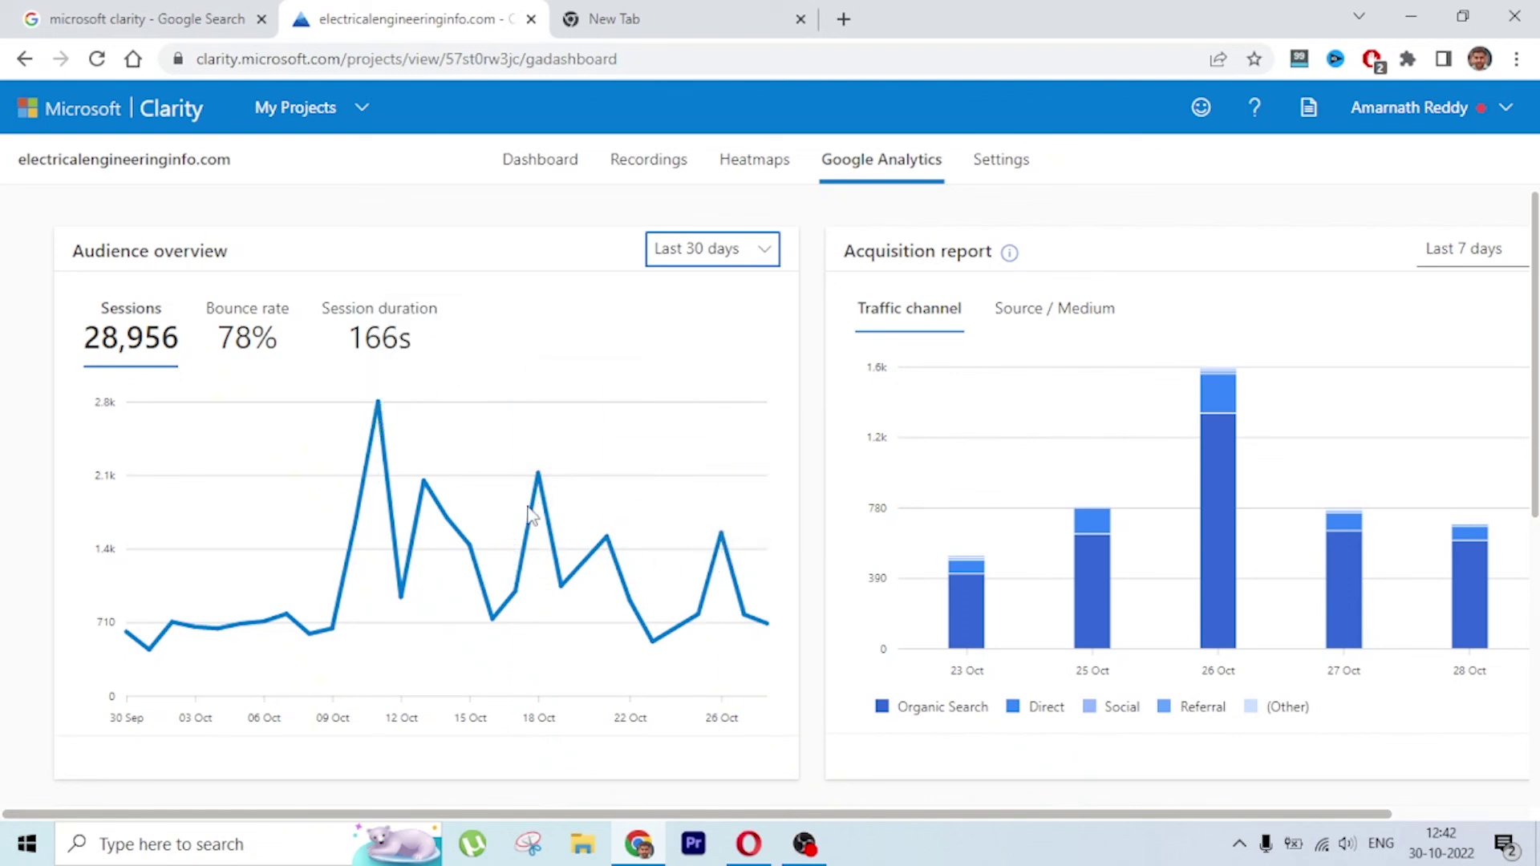
click(245, 330)
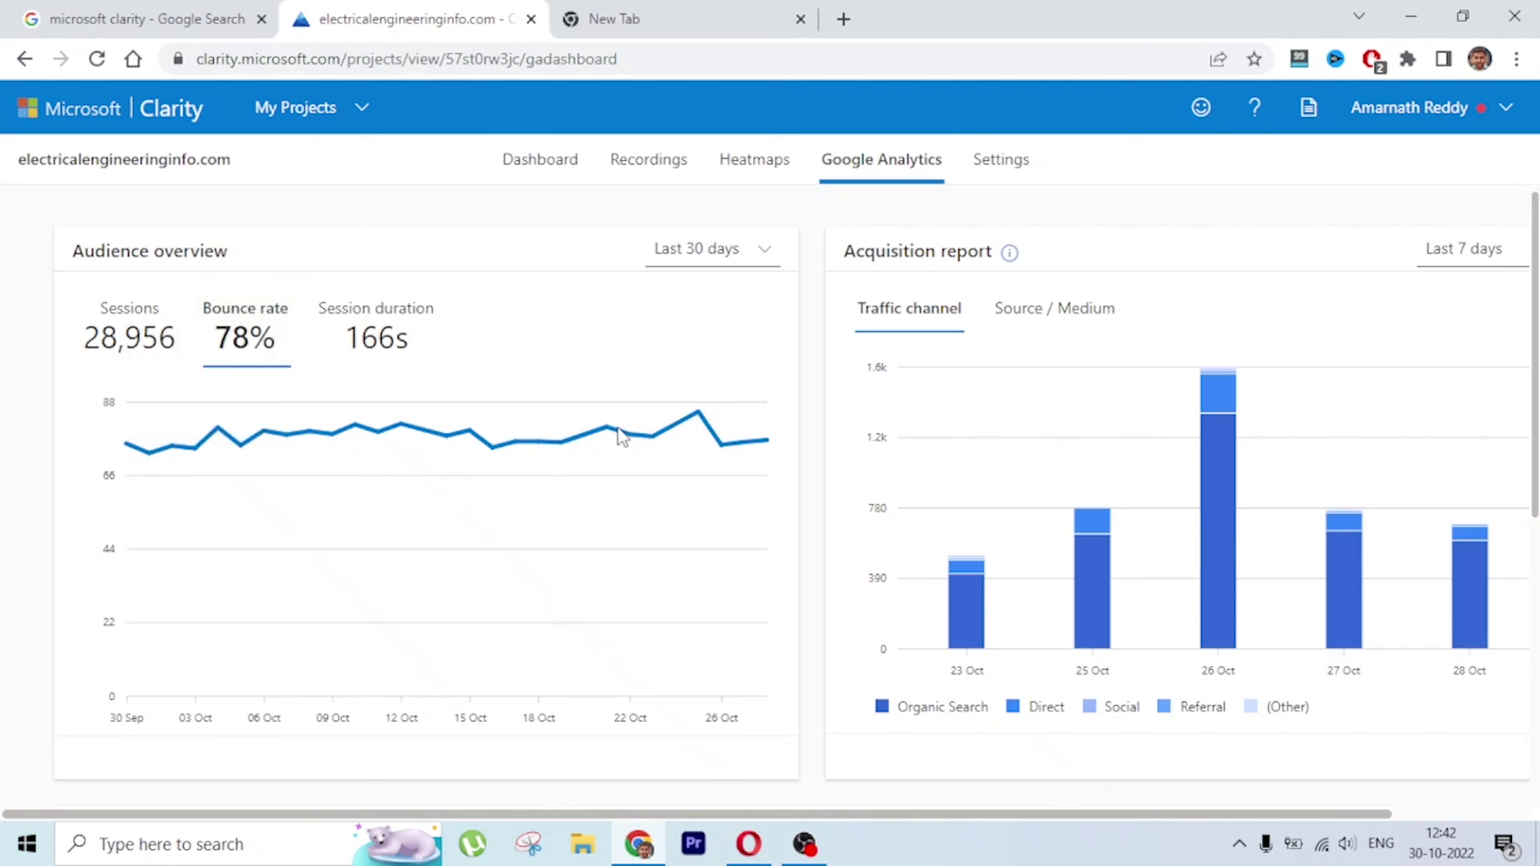
mouse_move(770, 452)
click(413, 303)
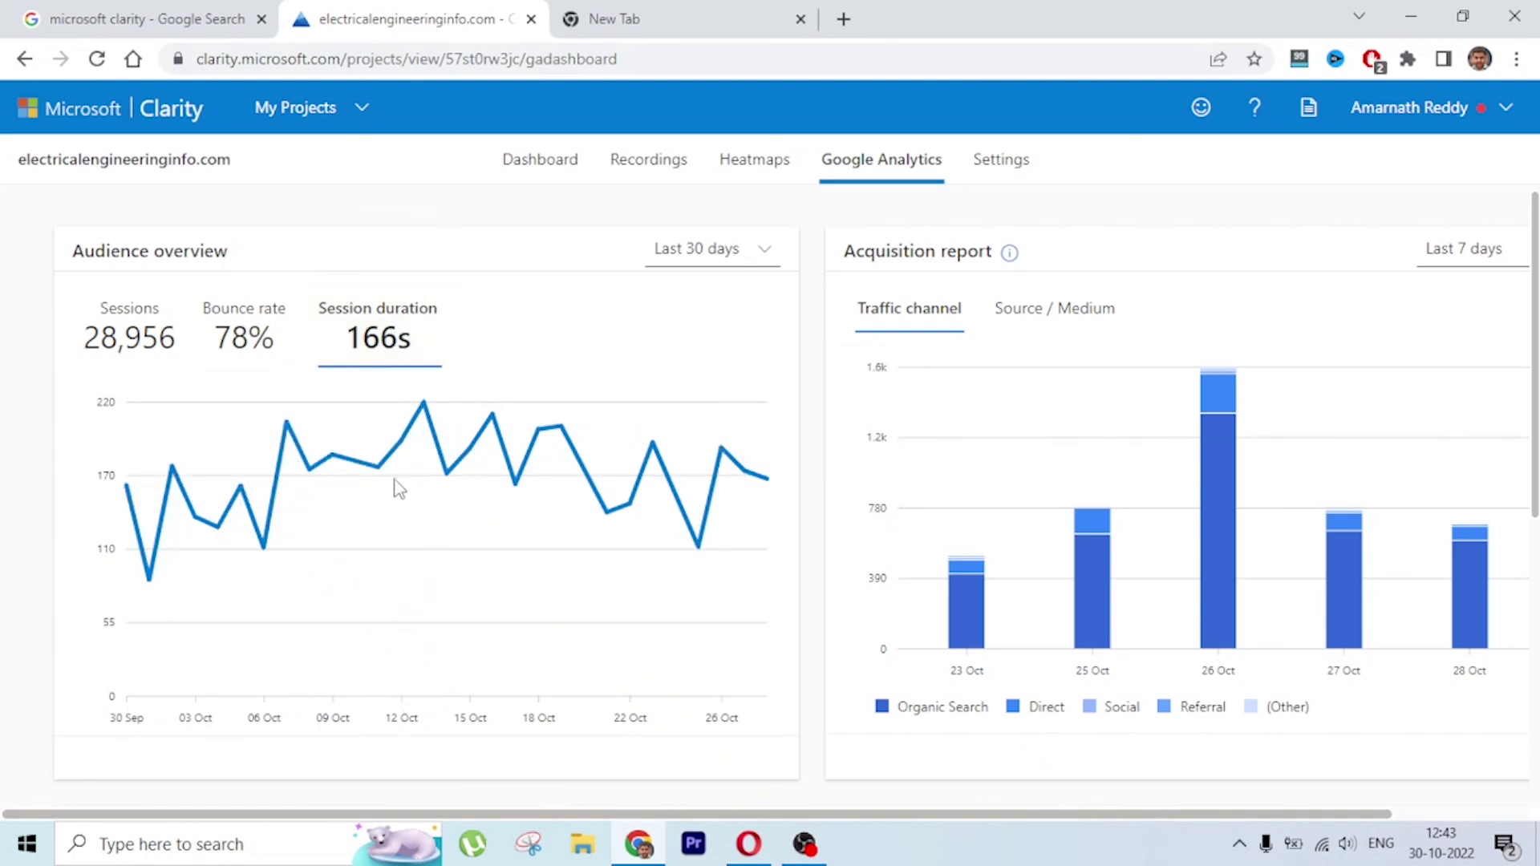
mouse_move(138, 519)
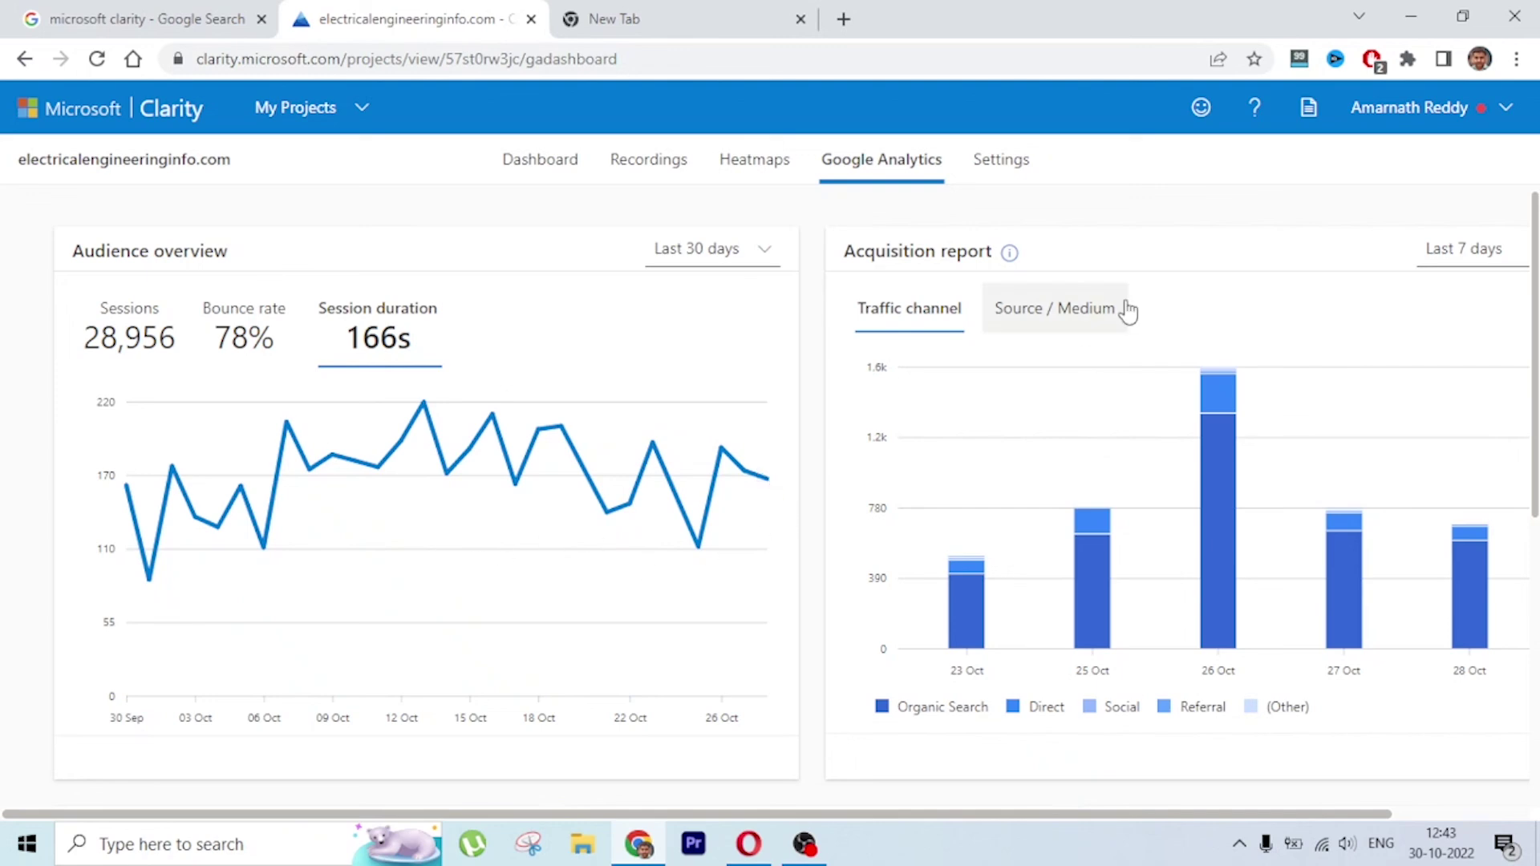
Step: Break the Acquisition report down by Source / Medium over Last 30 days
click(1064, 315)
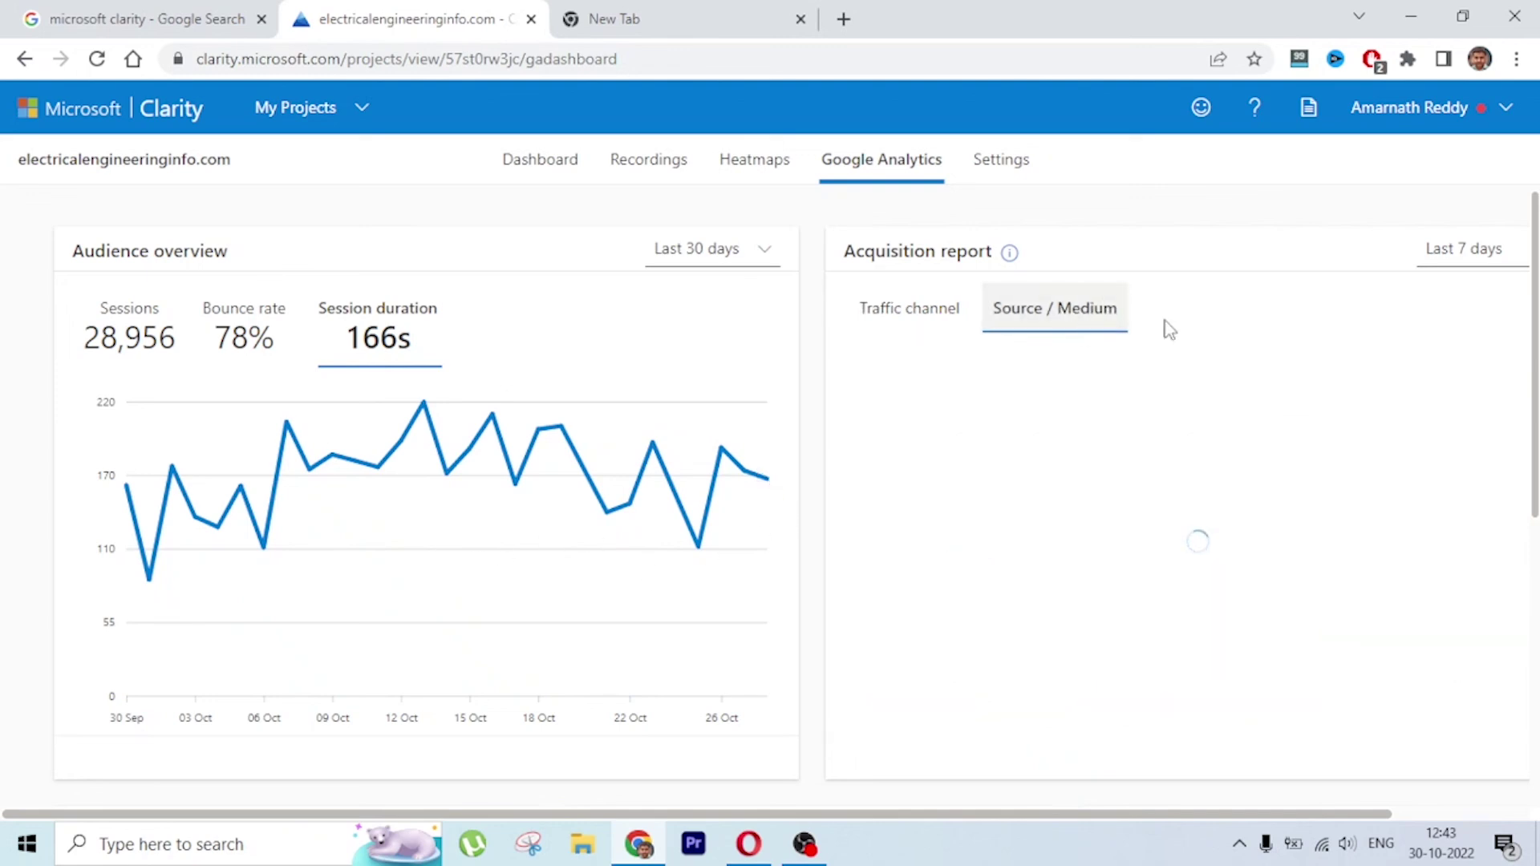
scroll(1065, 733, down, 1)
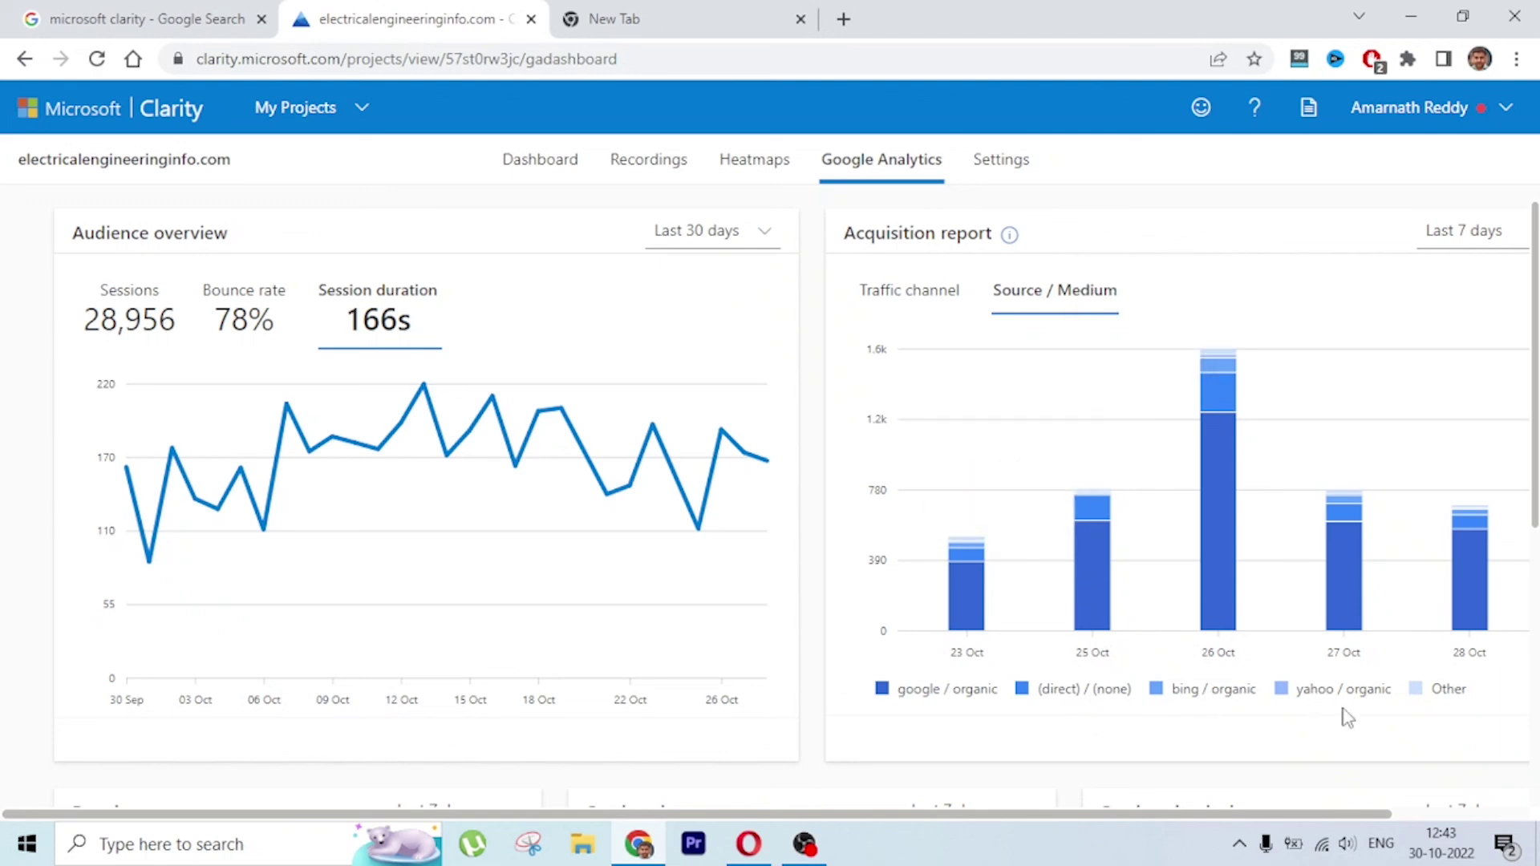
click(1447, 245)
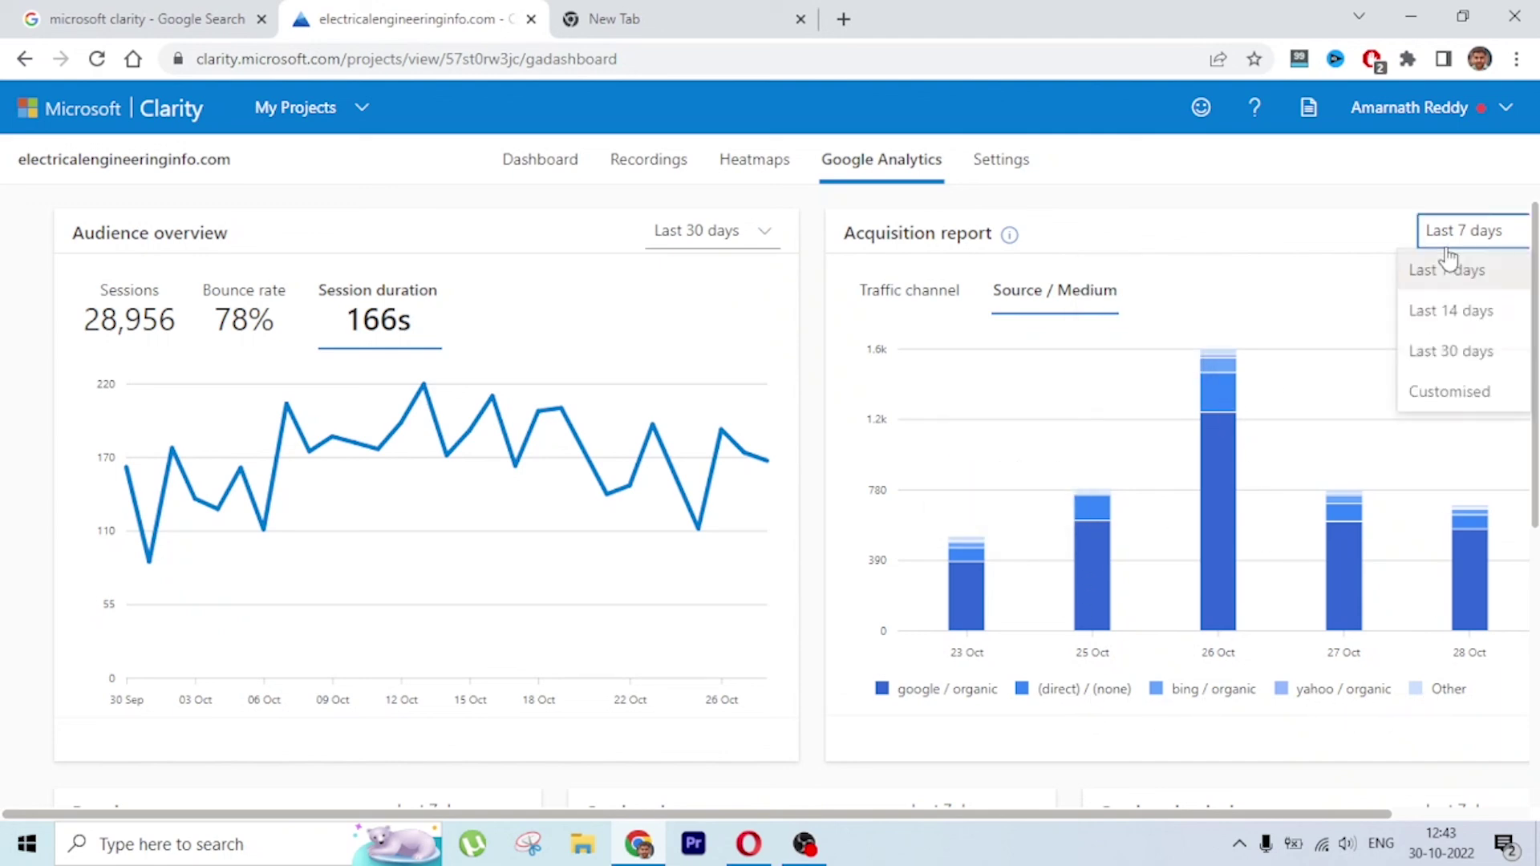
click(1438, 357)
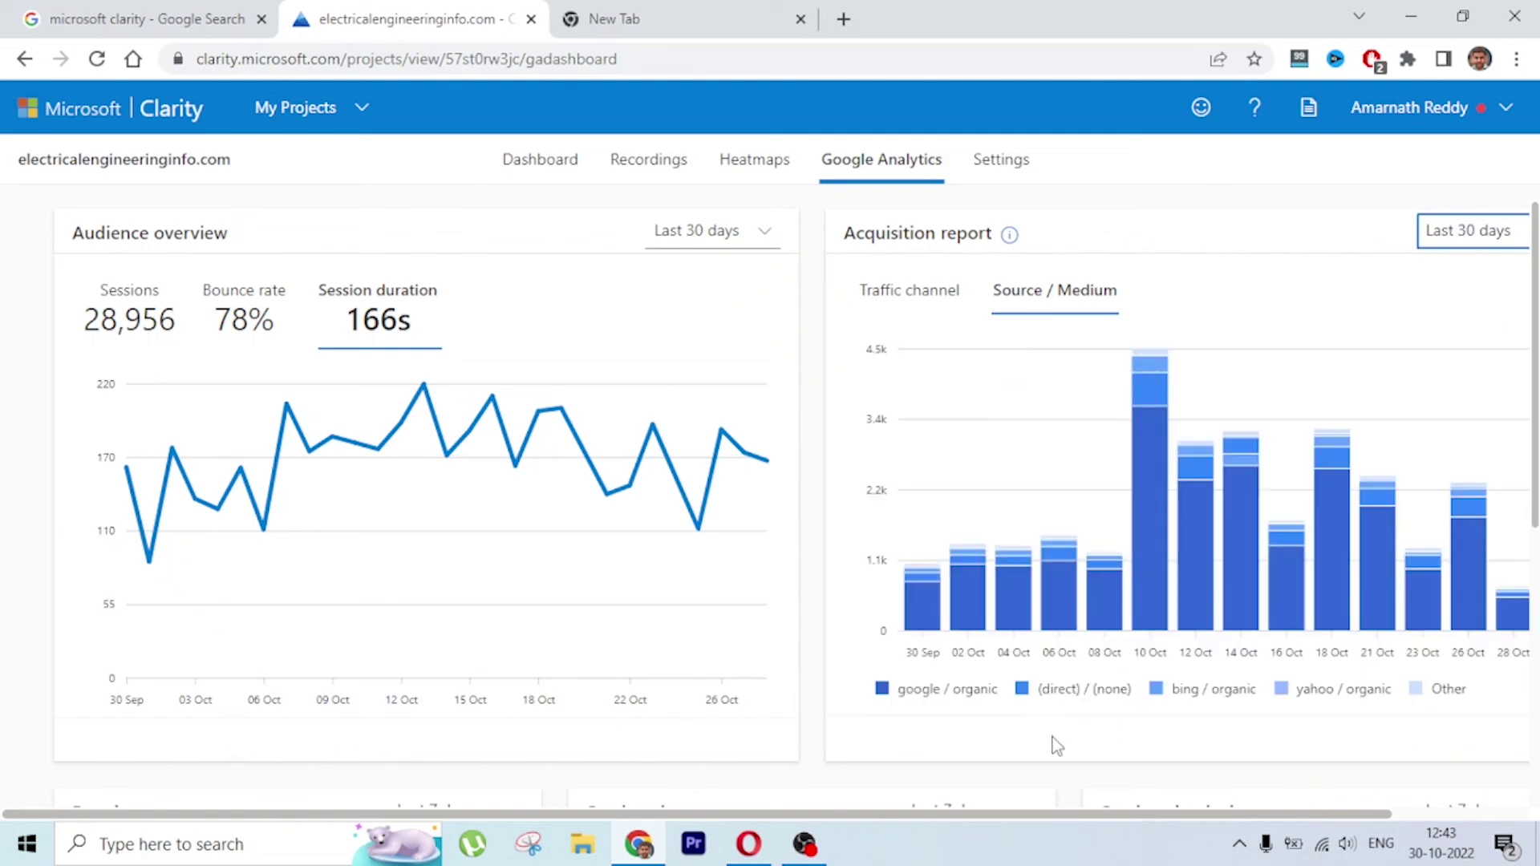
scroll(1053, 738, down, 3)
scroll(1088, 482, down, 2)
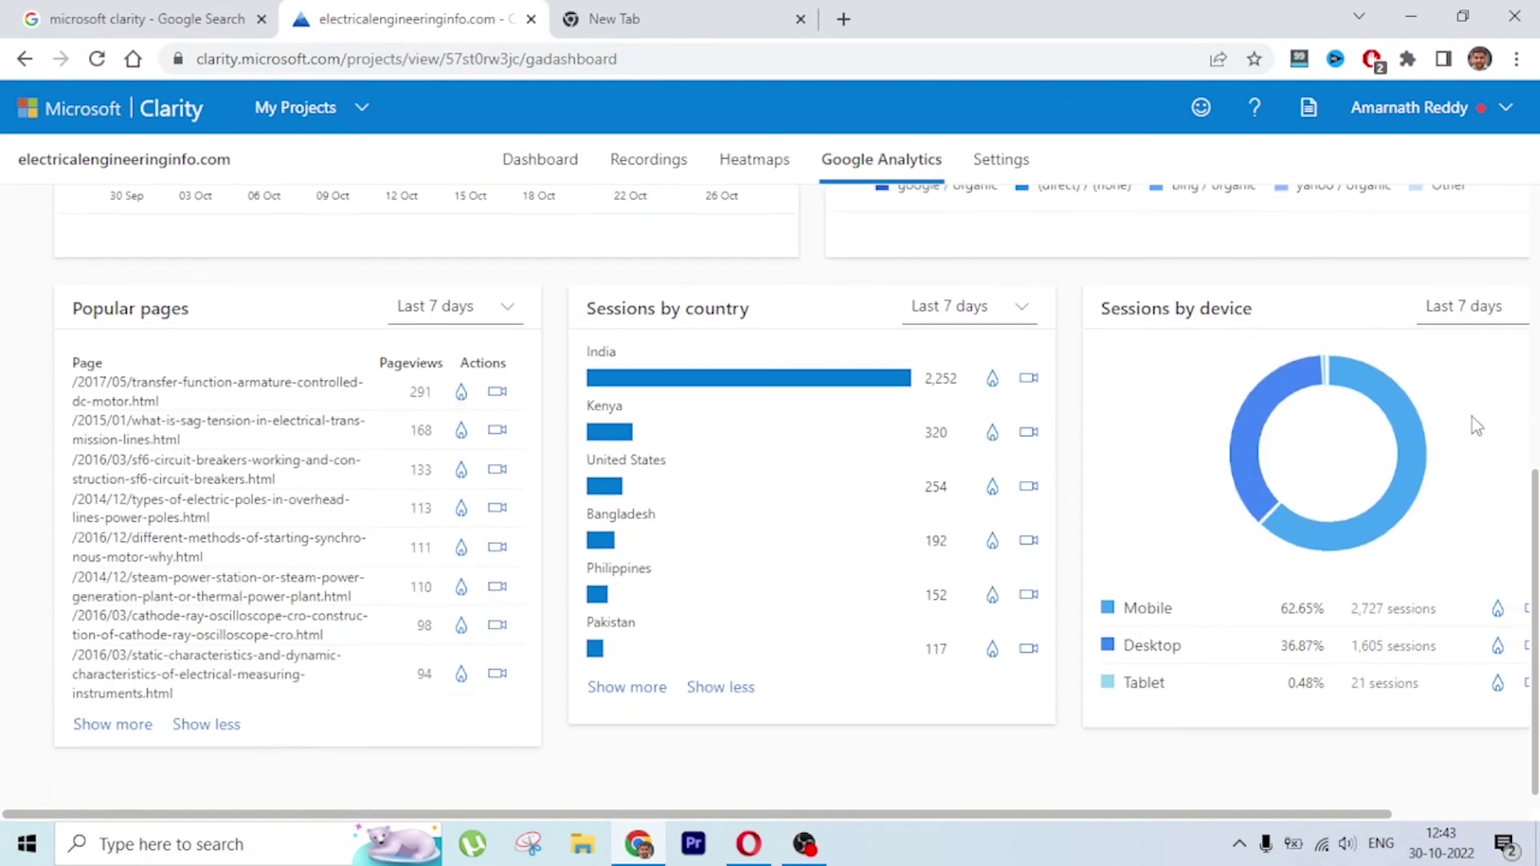
Step: Set Sessions by device to Last 30 days: Mobile 64.19%, Desktop 35.05%, Tablet 0.76%
click(1467, 306)
click(1447, 457)
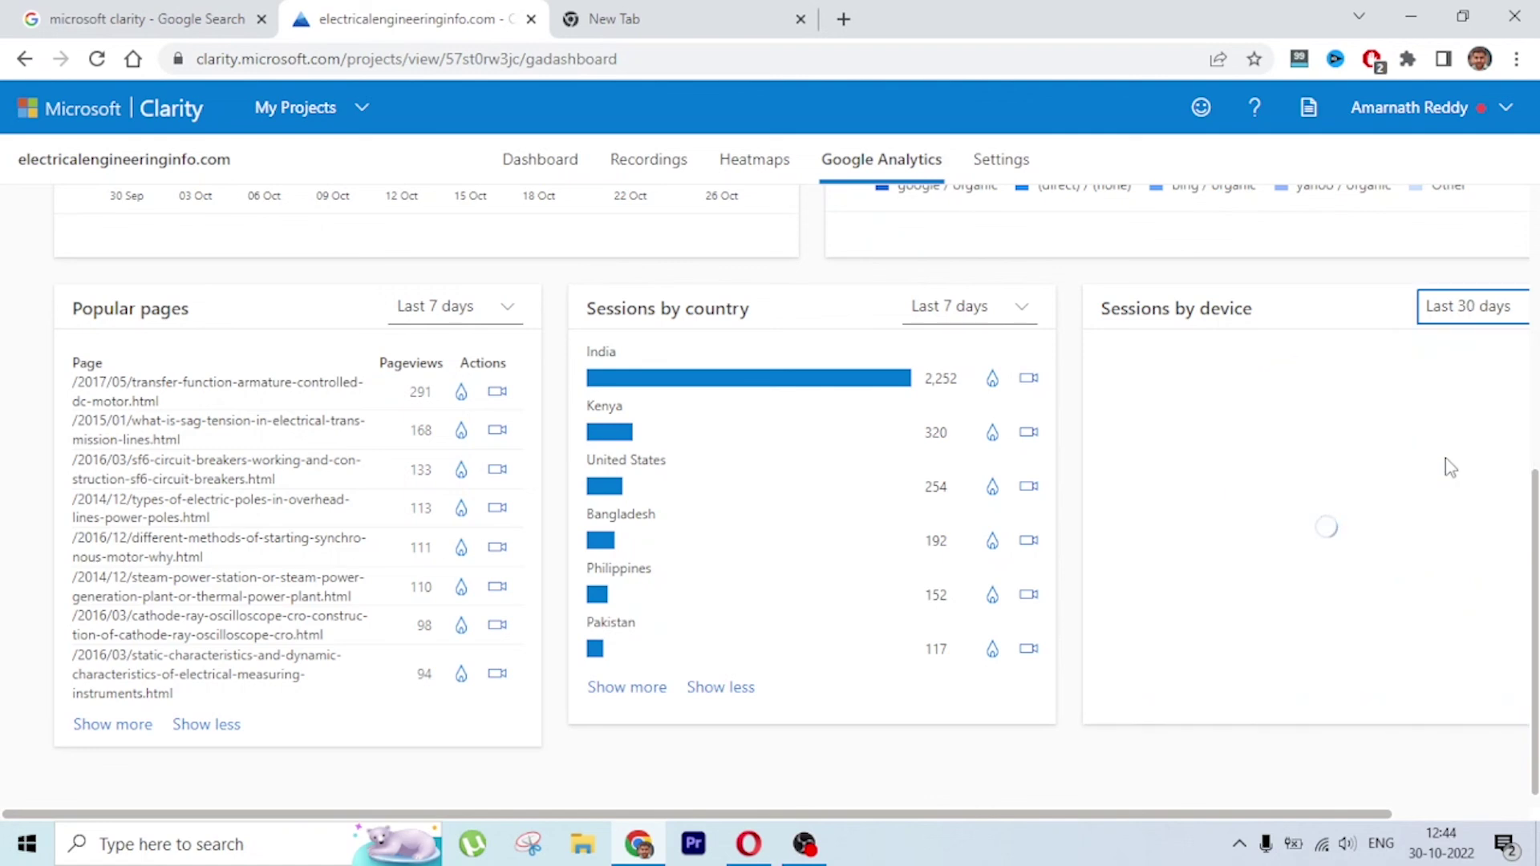
scroll(1211, 521, down, 1)
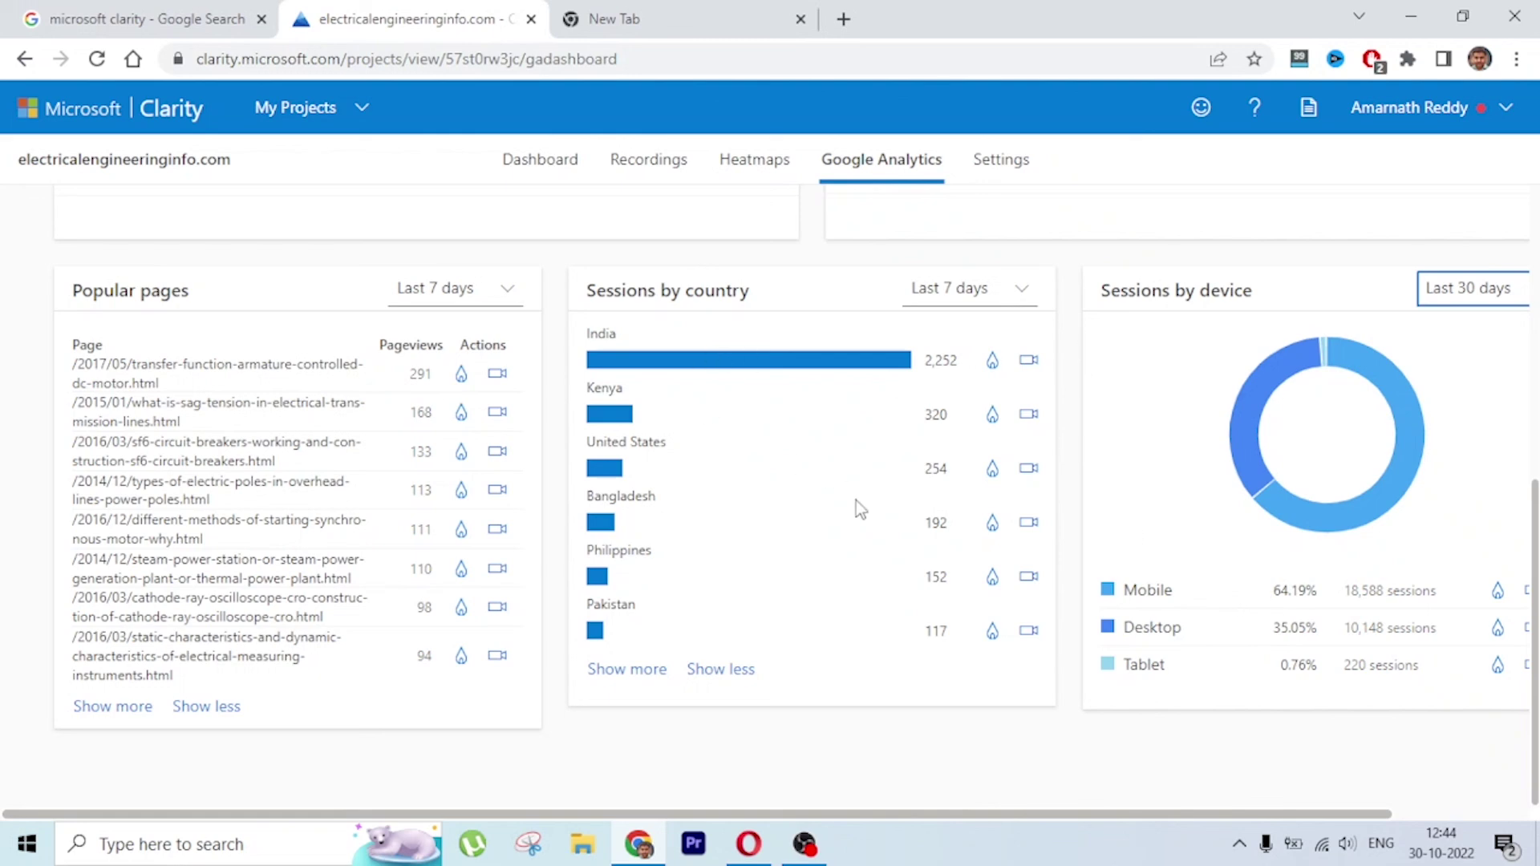
scroll(857, 506, up, 7)
scroll(858, 508, right, 2)
scroll(858, 508, left, 2)
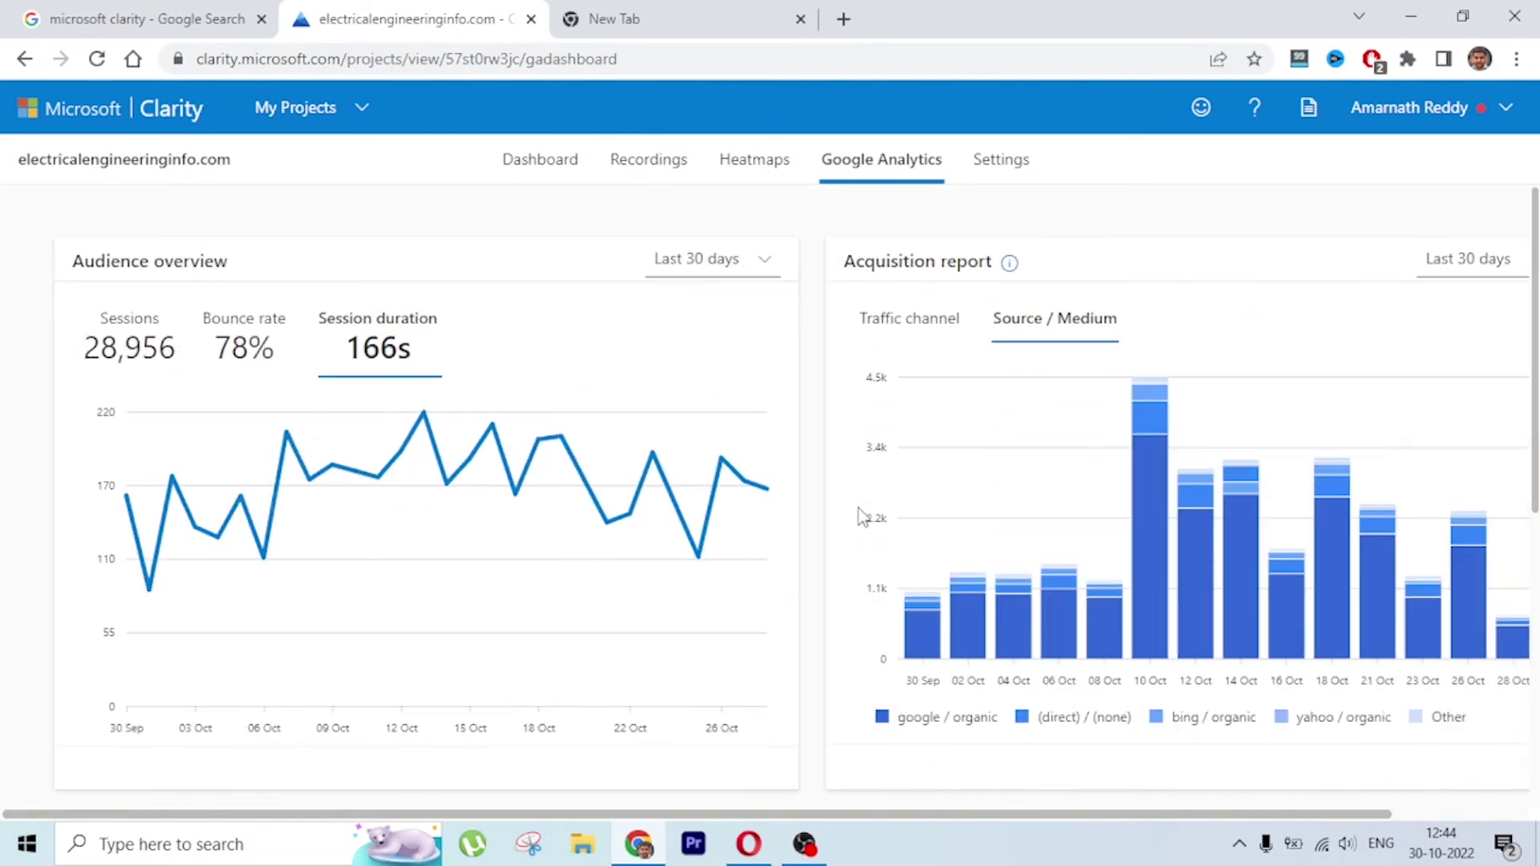